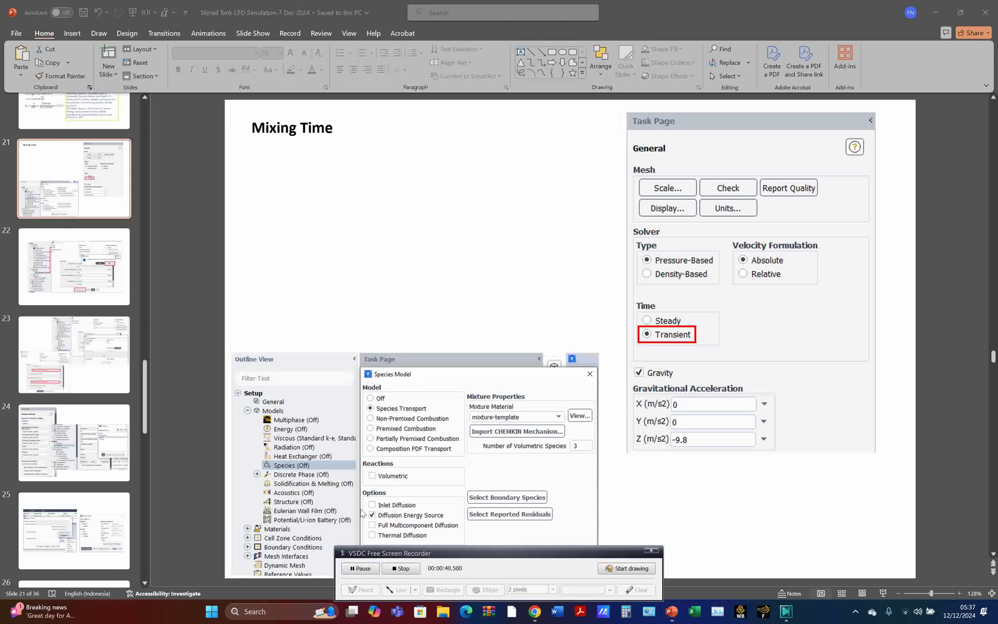
Step: Load the case and data file Rushton_11 Dec 2024_ke.cas.h5 in Fluent Launcher and start the 3D solution session
click(432, 209)
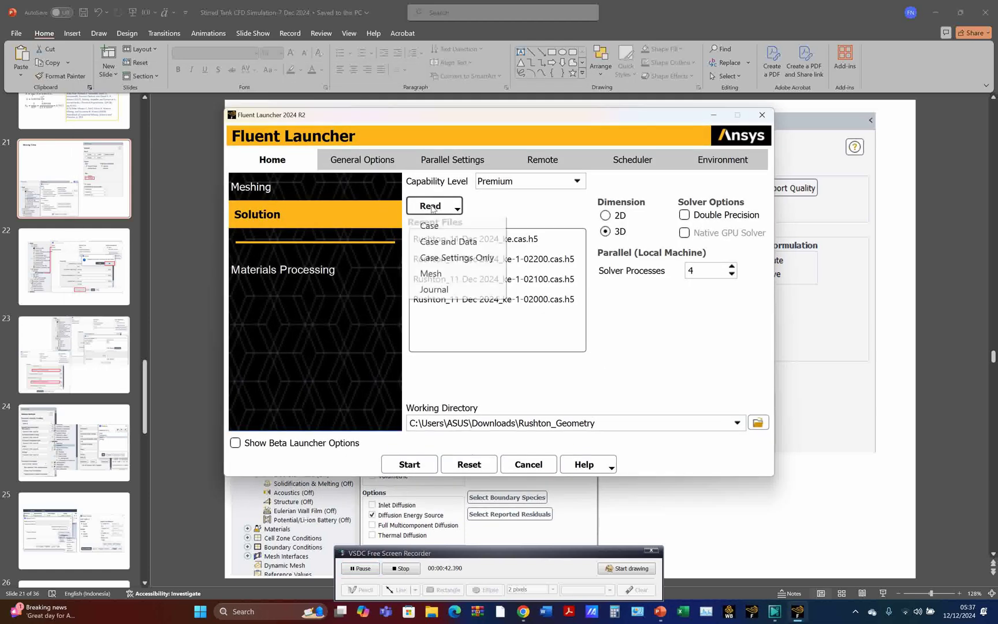
click(448, 241)
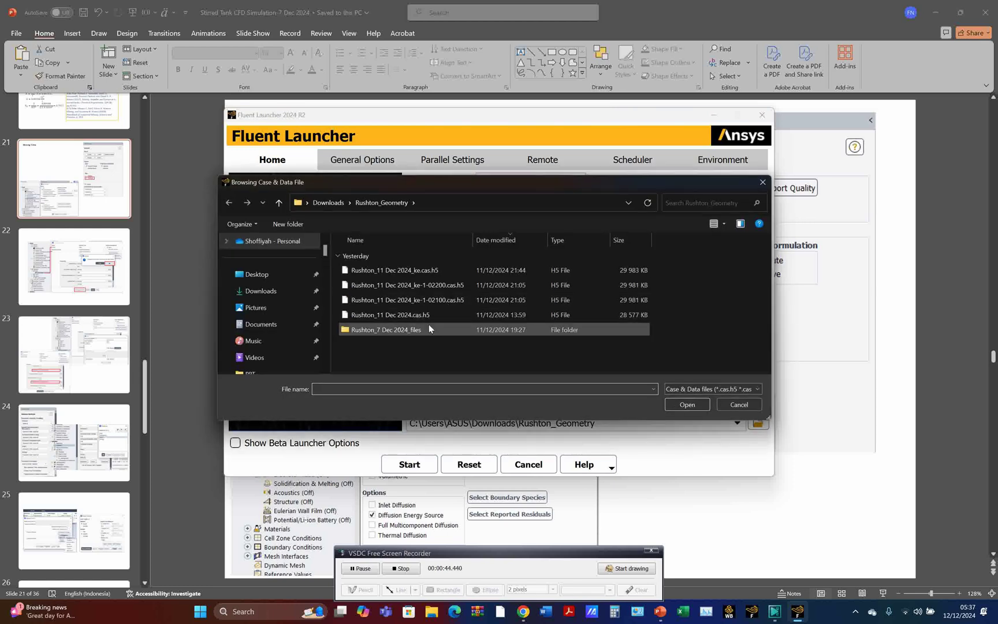
click(421, 271)
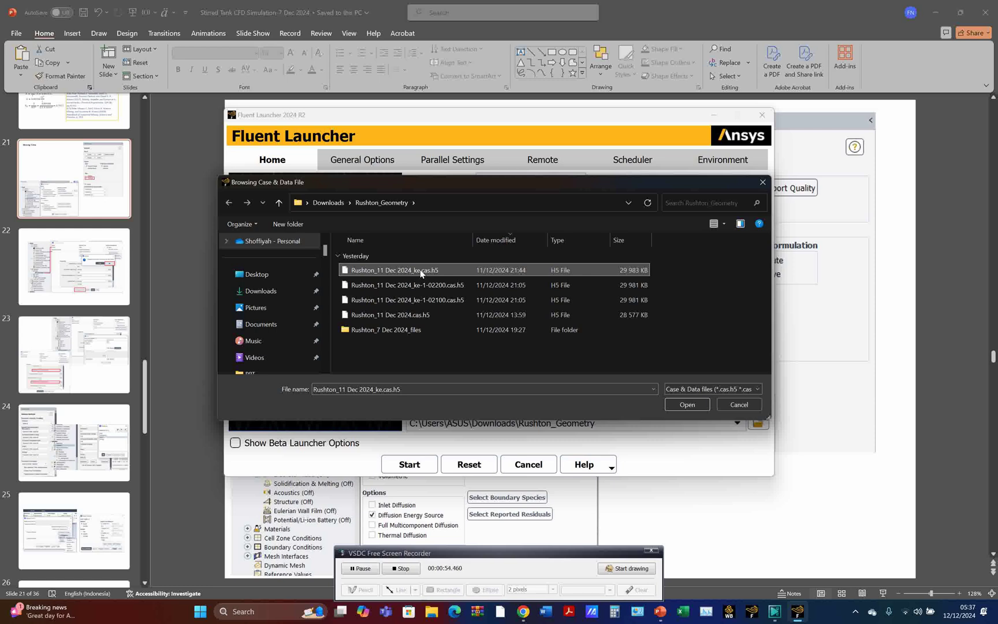
click(675, 404)
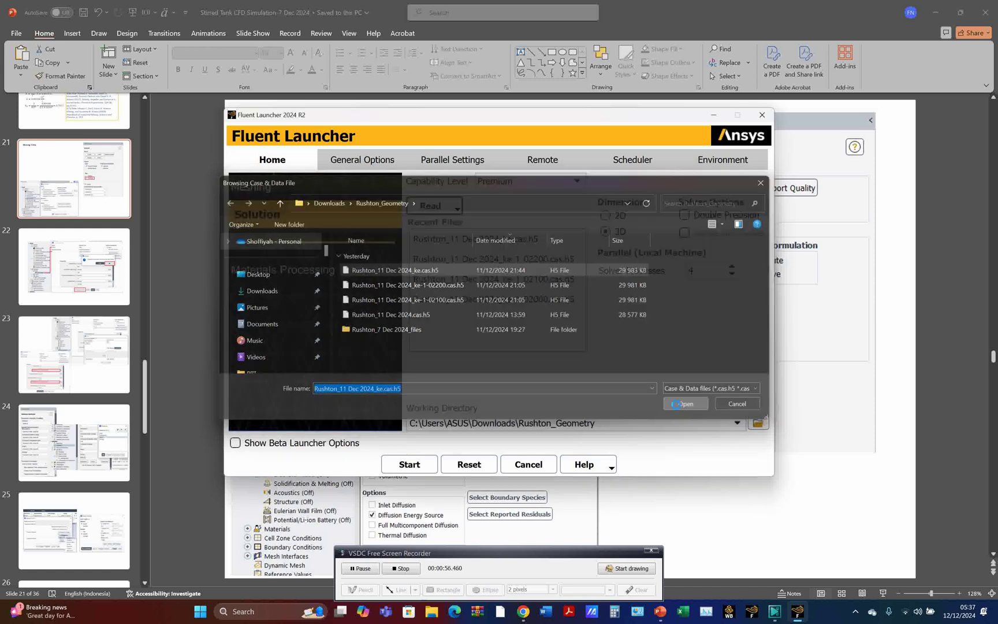
click(411, 464)
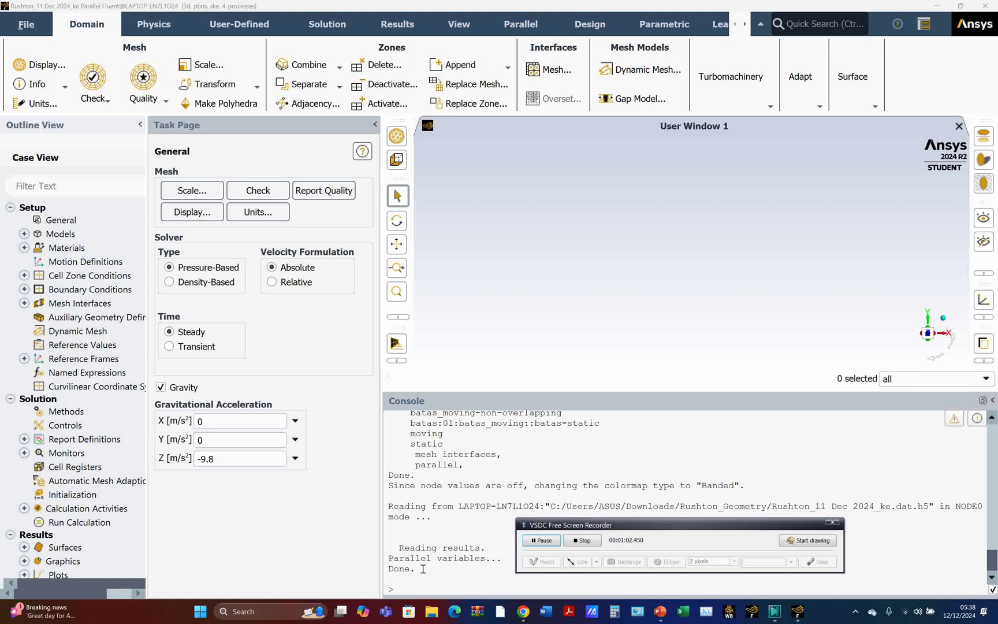
Step: Write the case and data to a new file named Rushton_11 Dec 2024_ke_mixing time.cas.h5
click(33, 27)
mouse_move(48, 61)
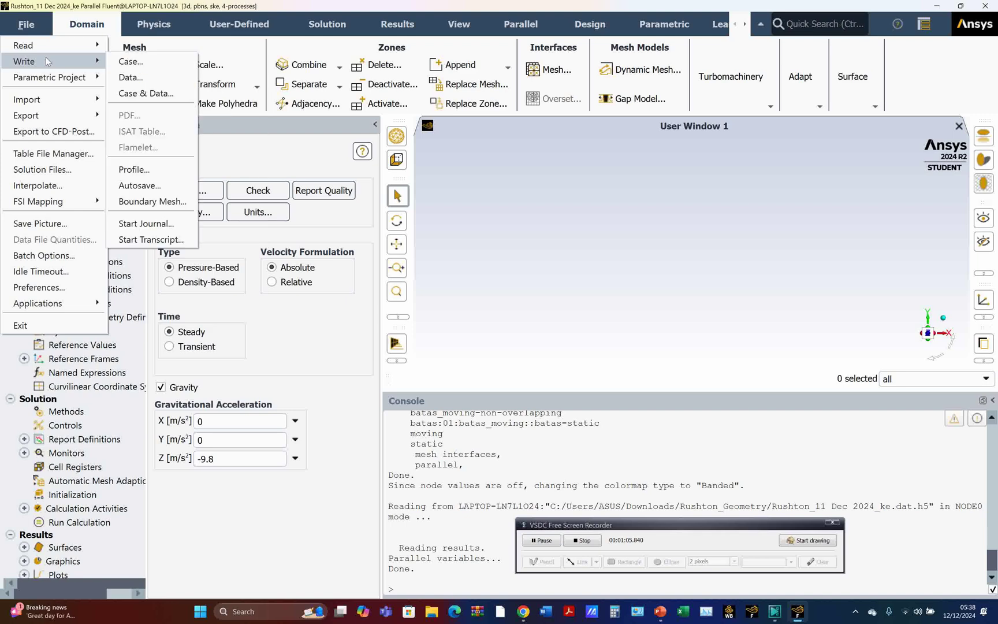
click(154, 94)
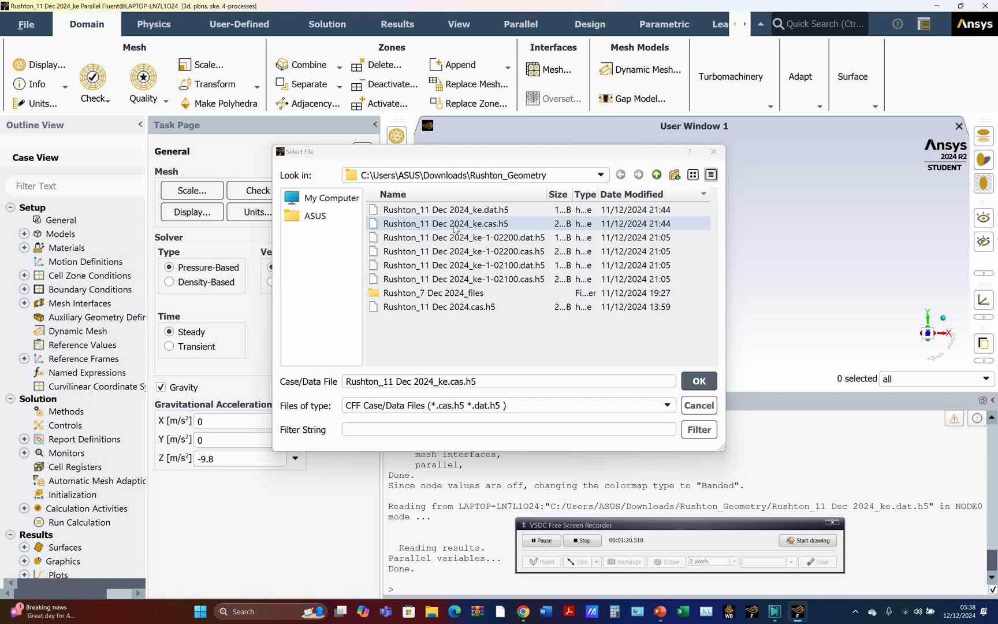
click(448, 382)
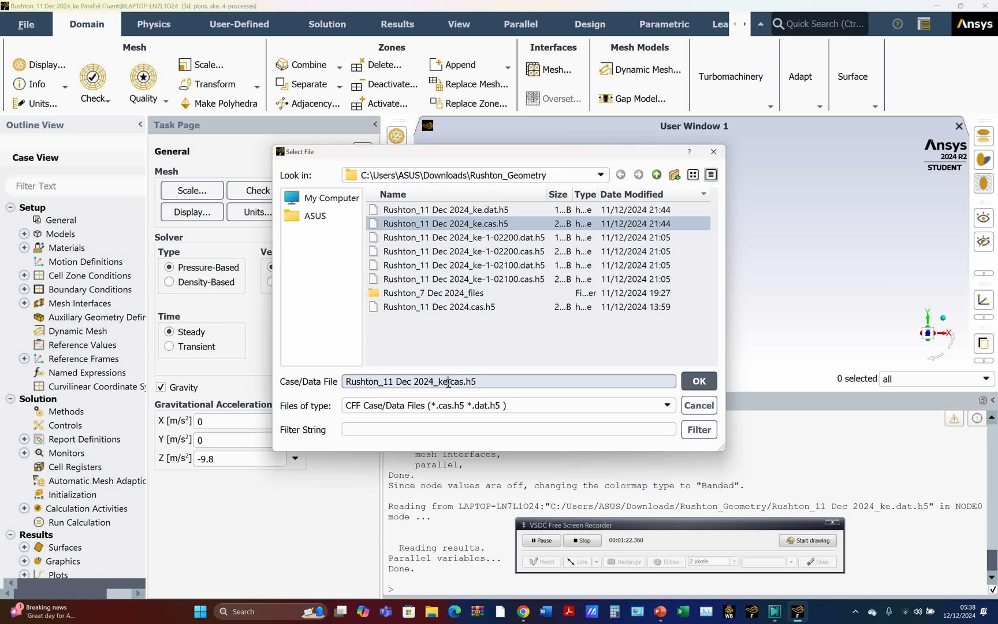
text(_)
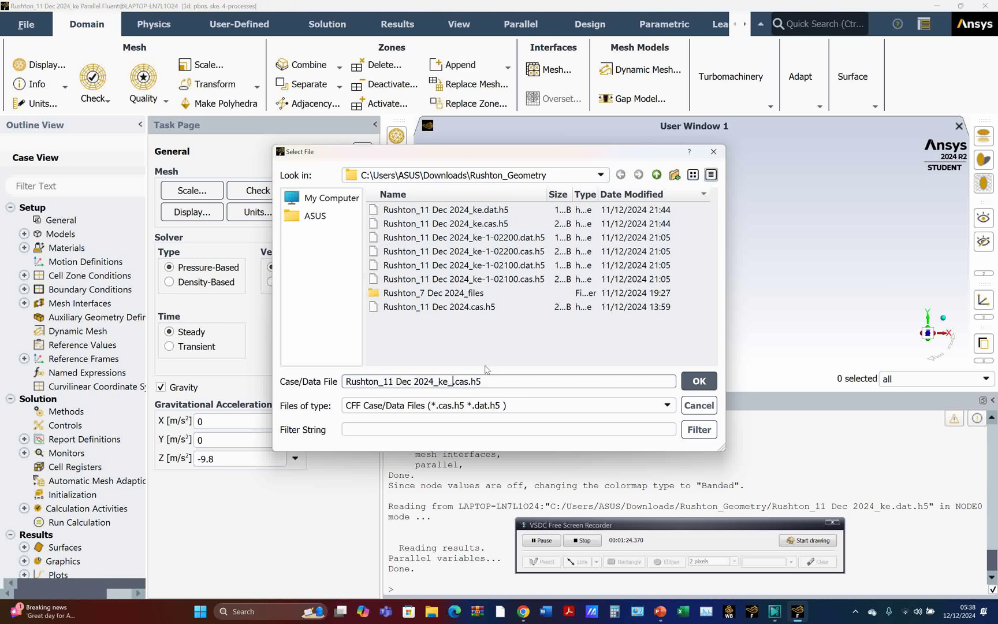
text(mixing time)
click(689, 382)
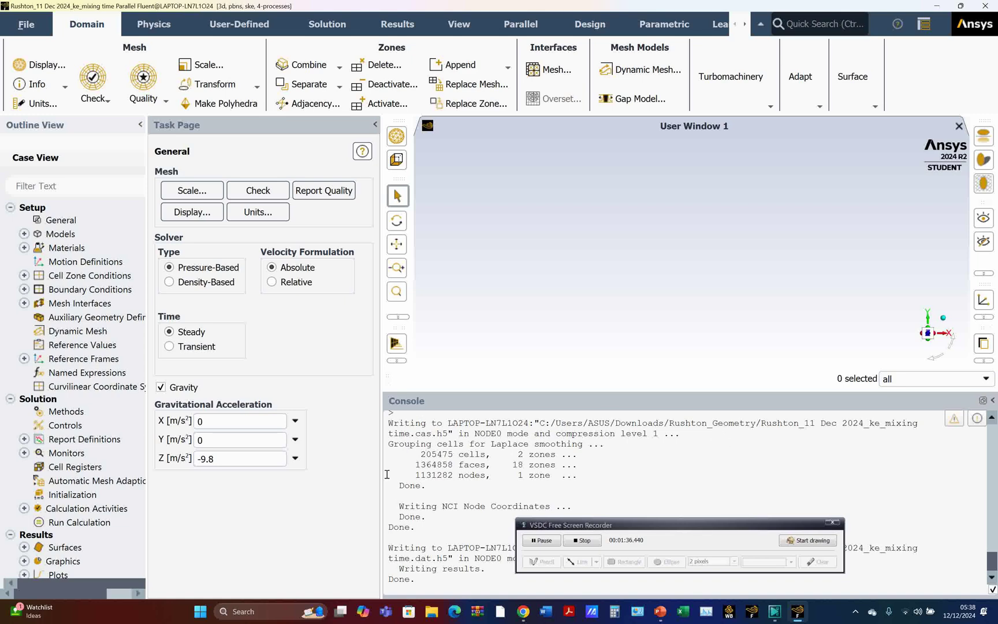
drag(660, 524, 683, 450)
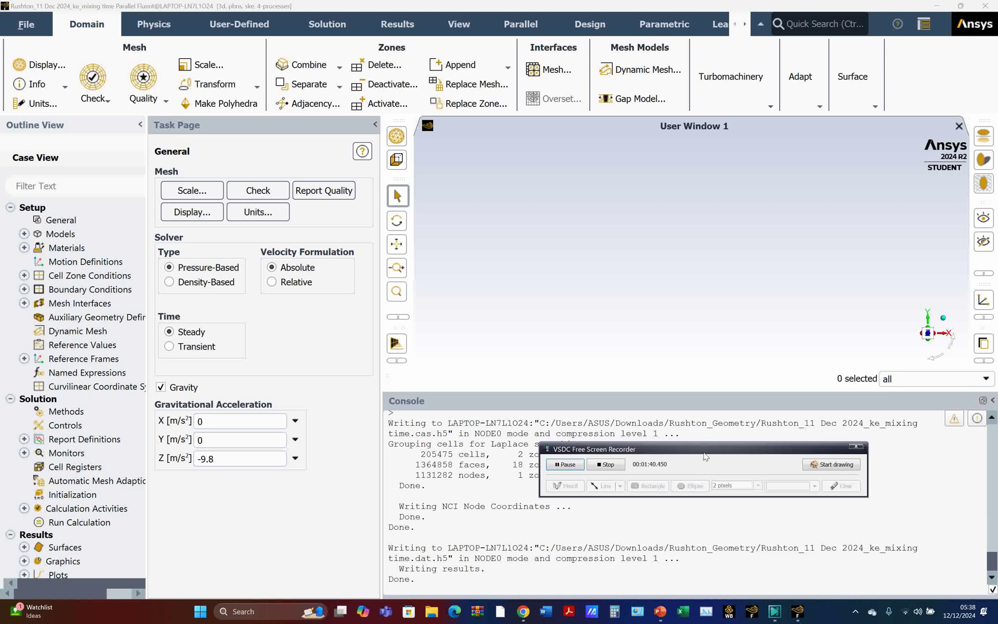
drag(703, 450, 817, 538)
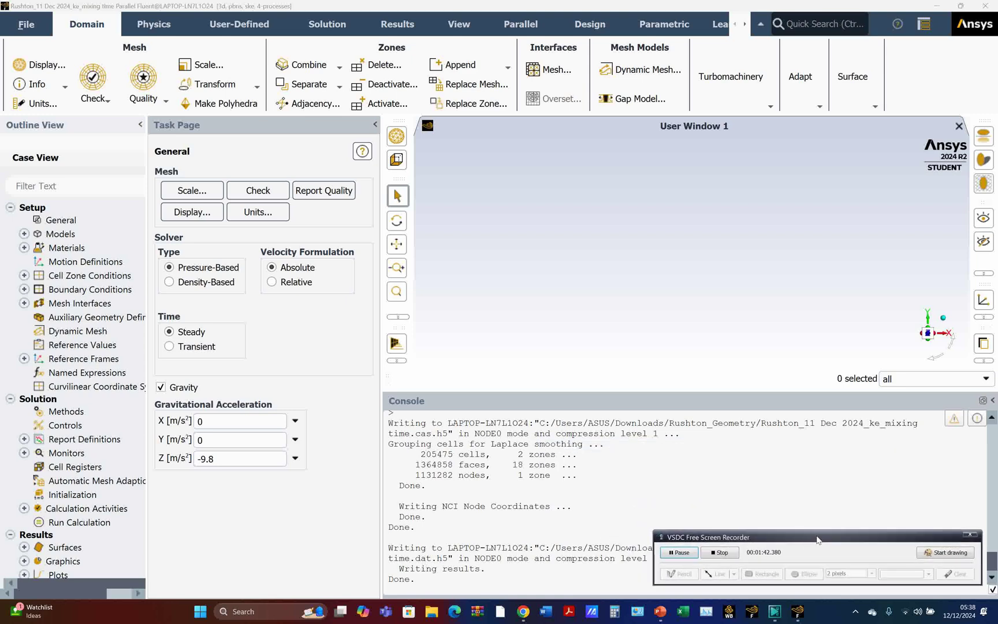
Step: Set the solver time to Transient and enable the Species Transport model with the mixture-template material
click(169, 346)
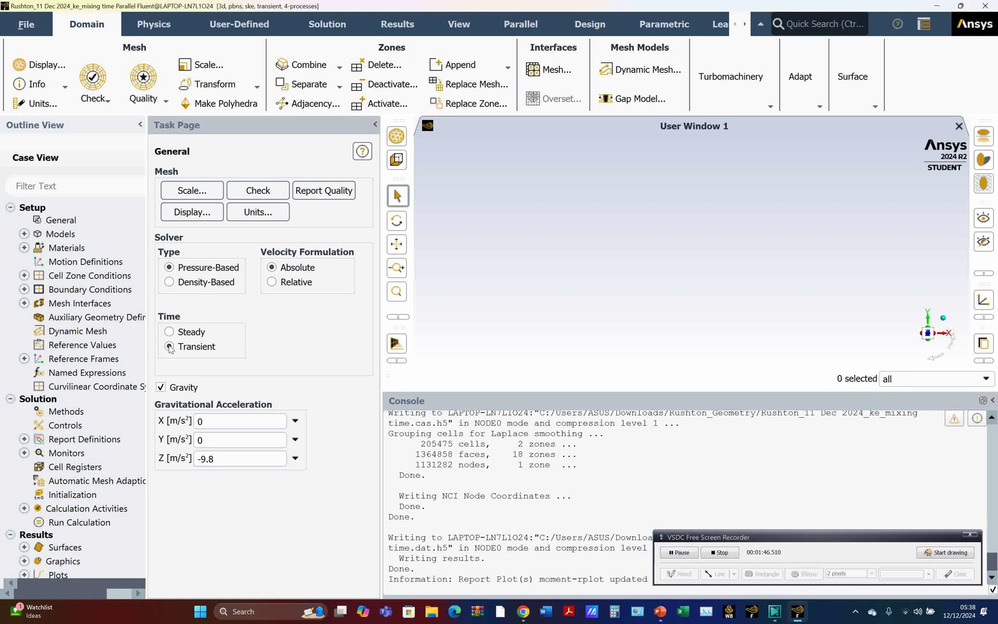
click(24, 234)
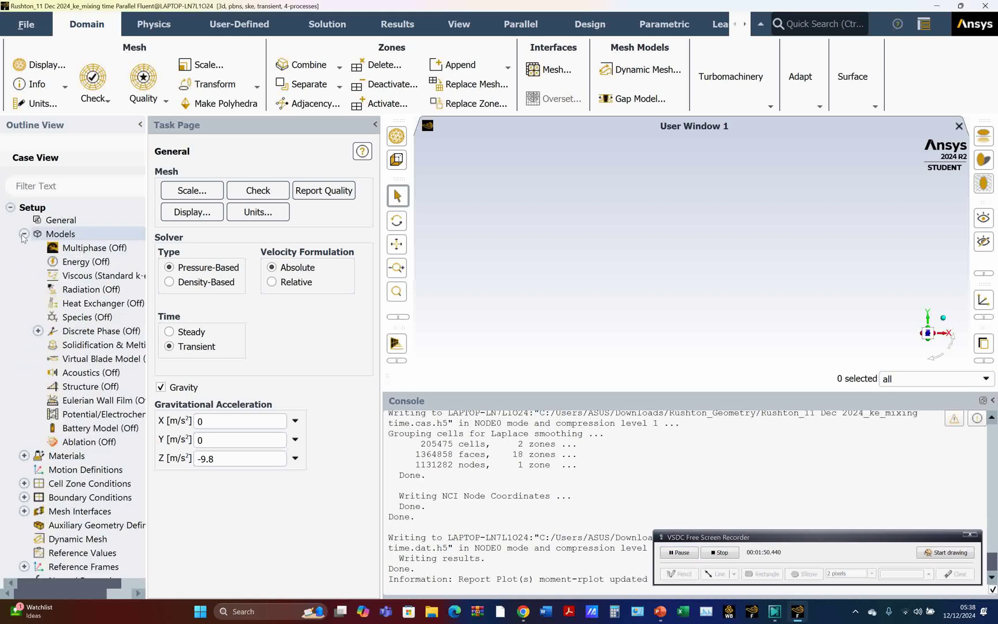
double_click(108, 317)
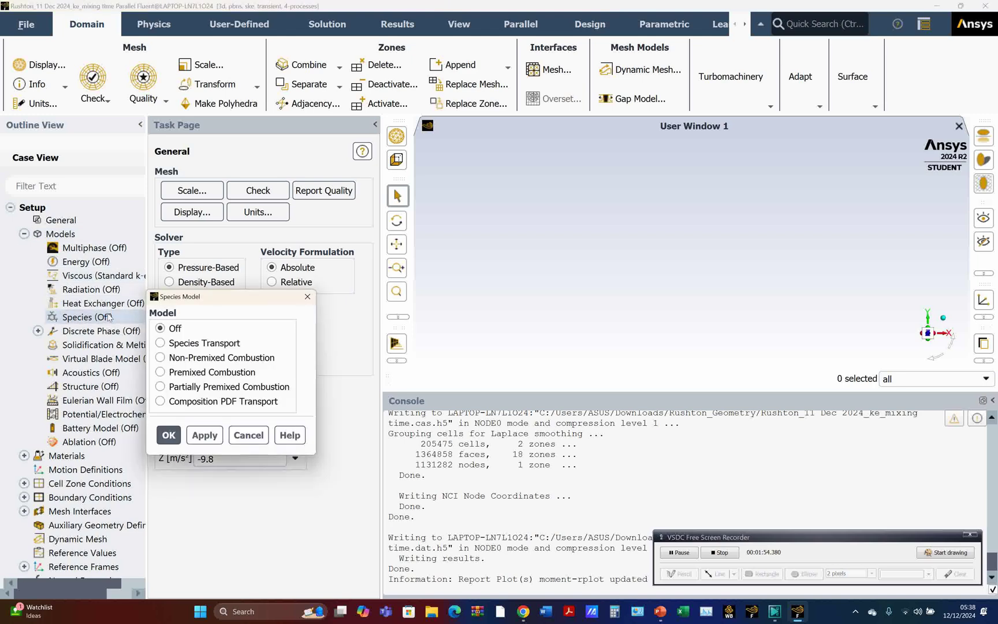
click(191, 342)
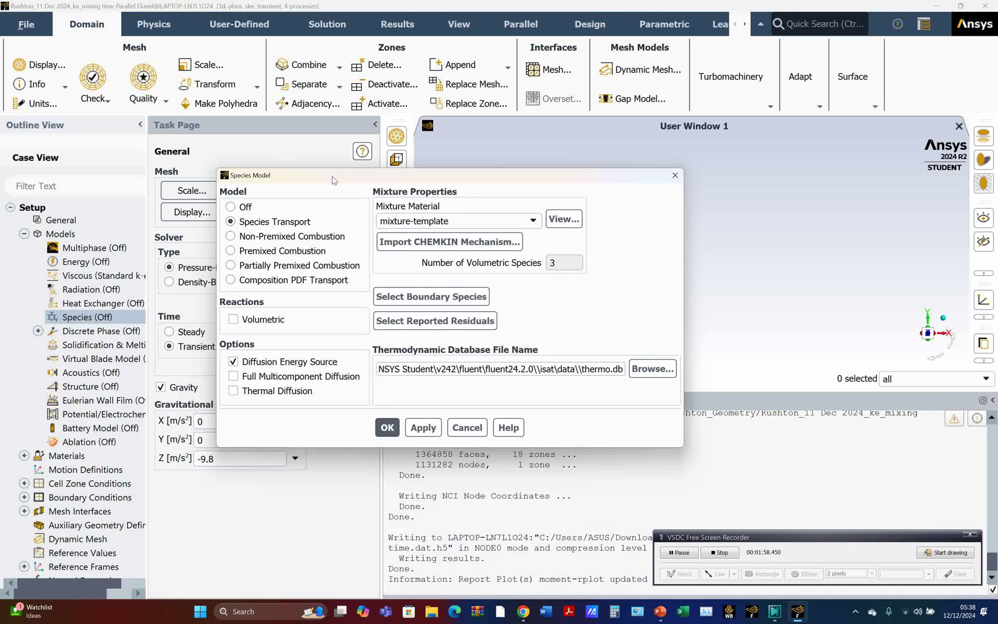
click(386, 431)
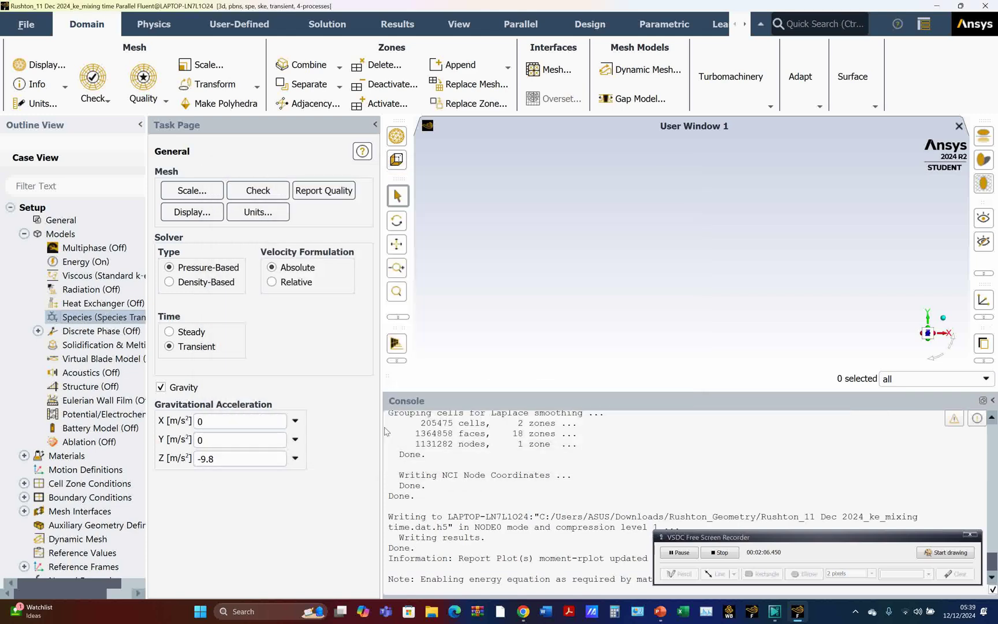
click(681, 553)
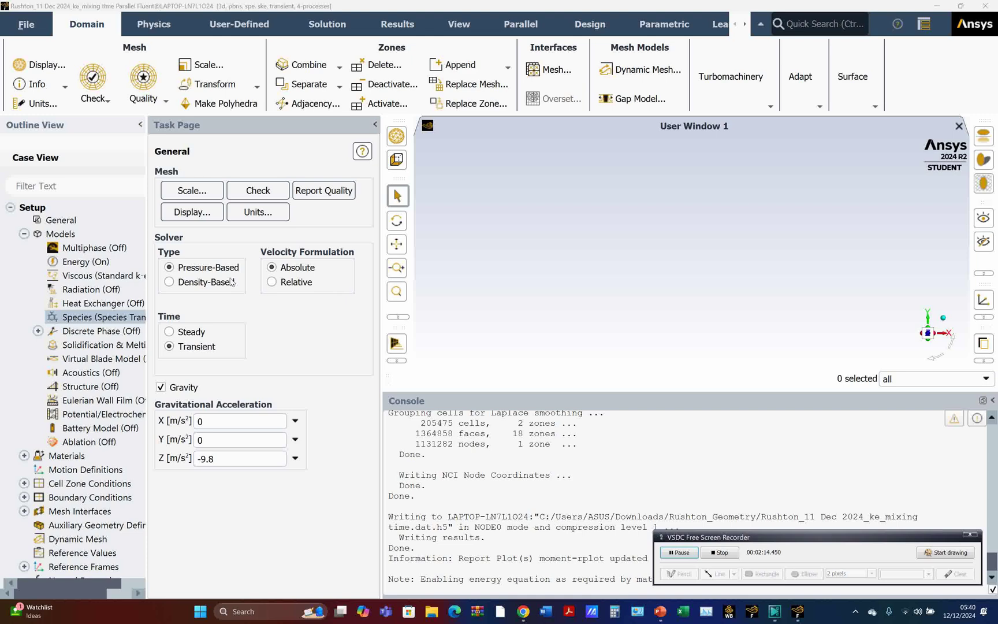
Step: Open a Surface Integrals report from the results and set its report type to Facet Maximum
scroll(23, 344, down, 7)
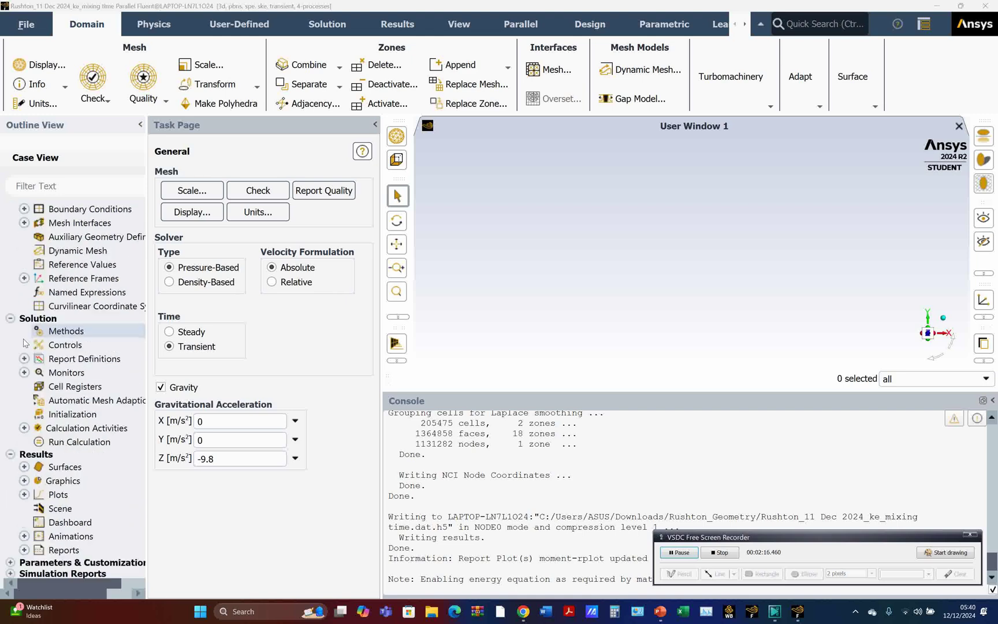
scroll(23, 343, down, 1)
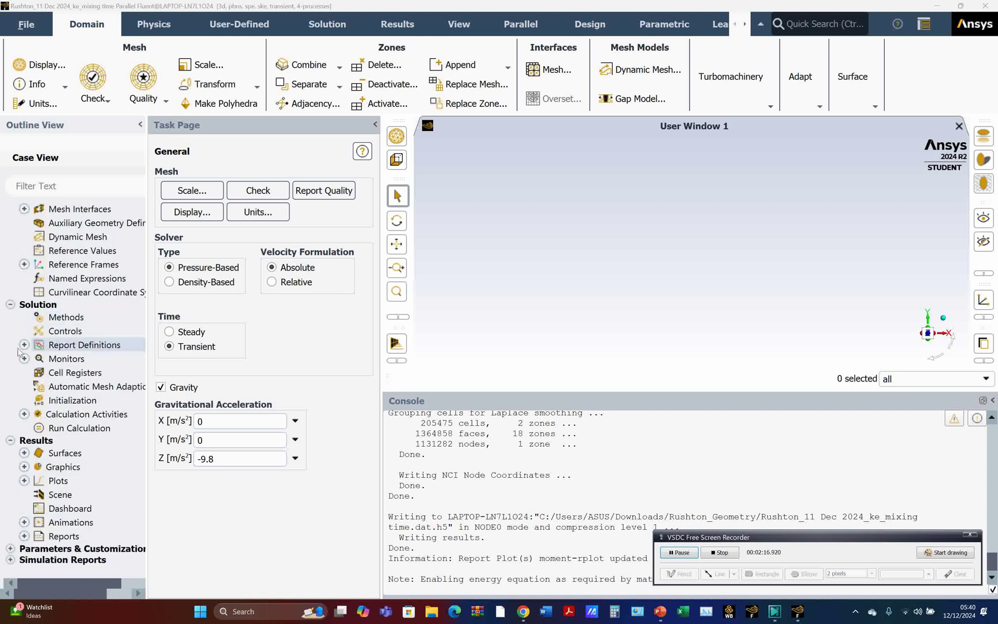
click(24, 536)
scroll(44, 532, down, 2)
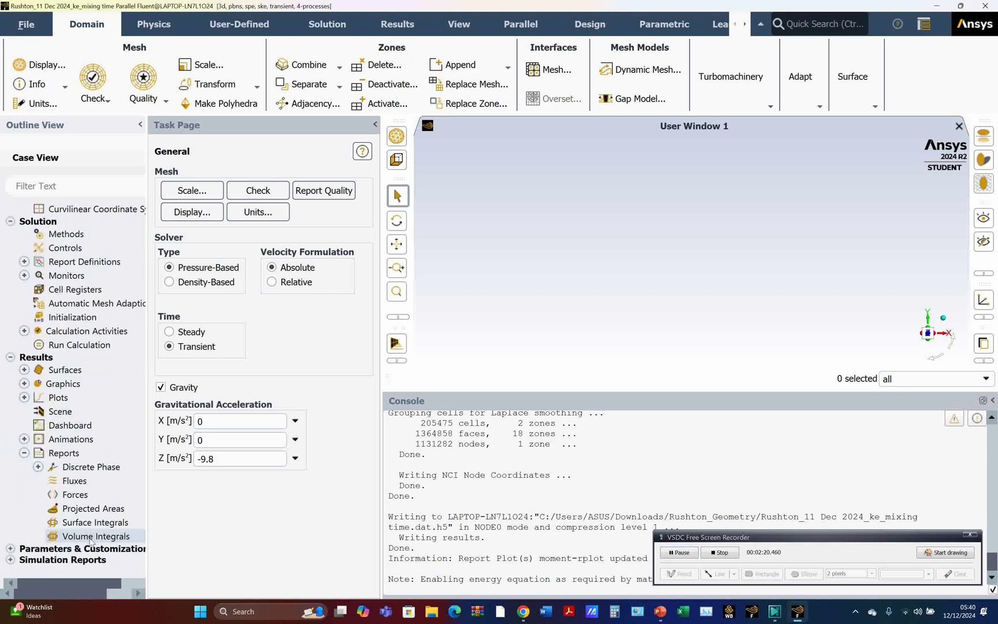
double_click(97, 523)
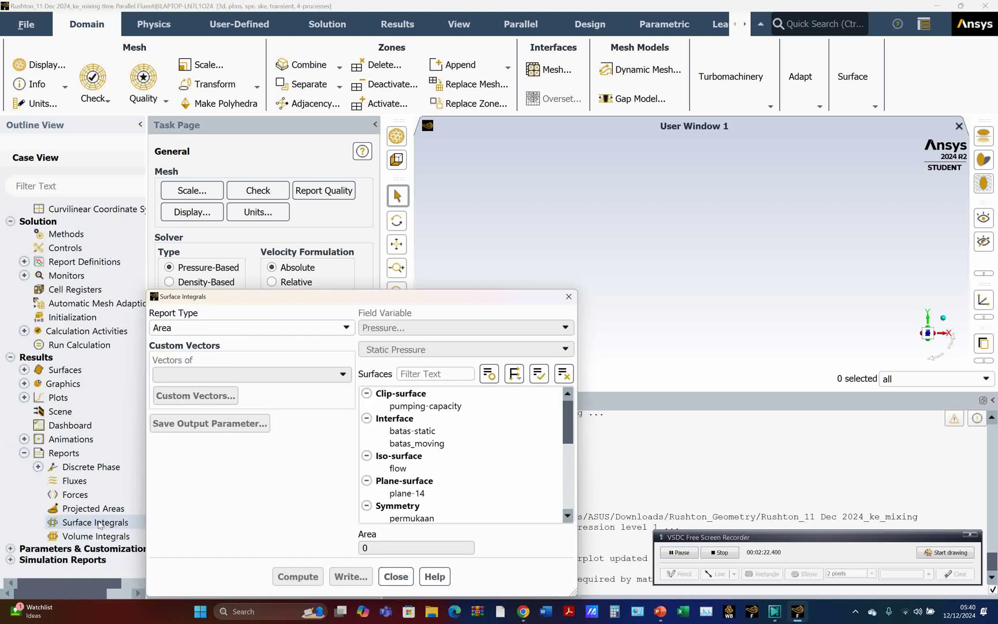
click(242, 328)
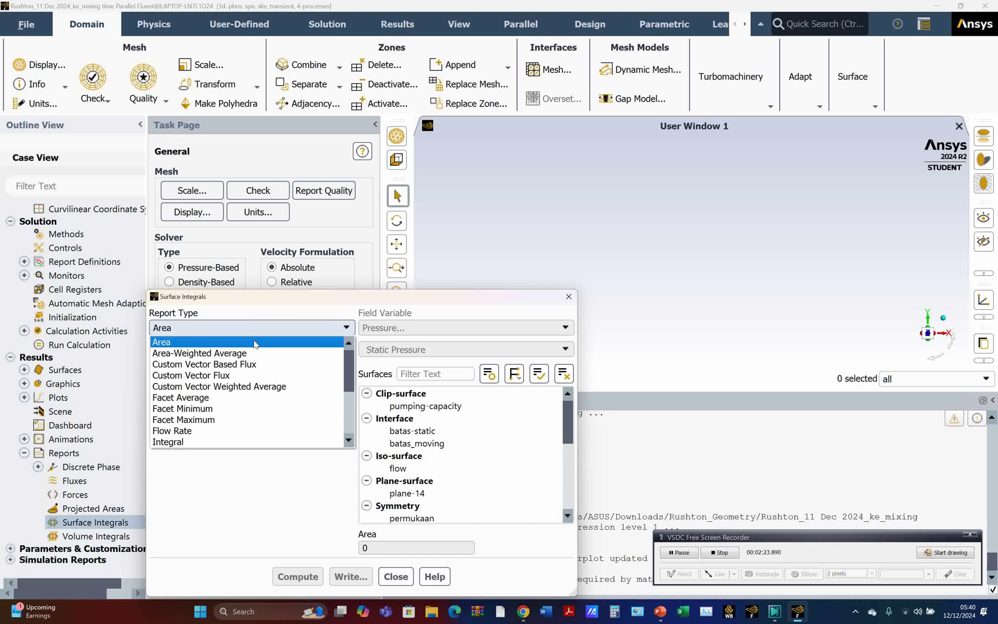
click(197, 421)
Step: Set the surface report's field variable to Wall Yplus in the Turbulence category
click(386, 330)
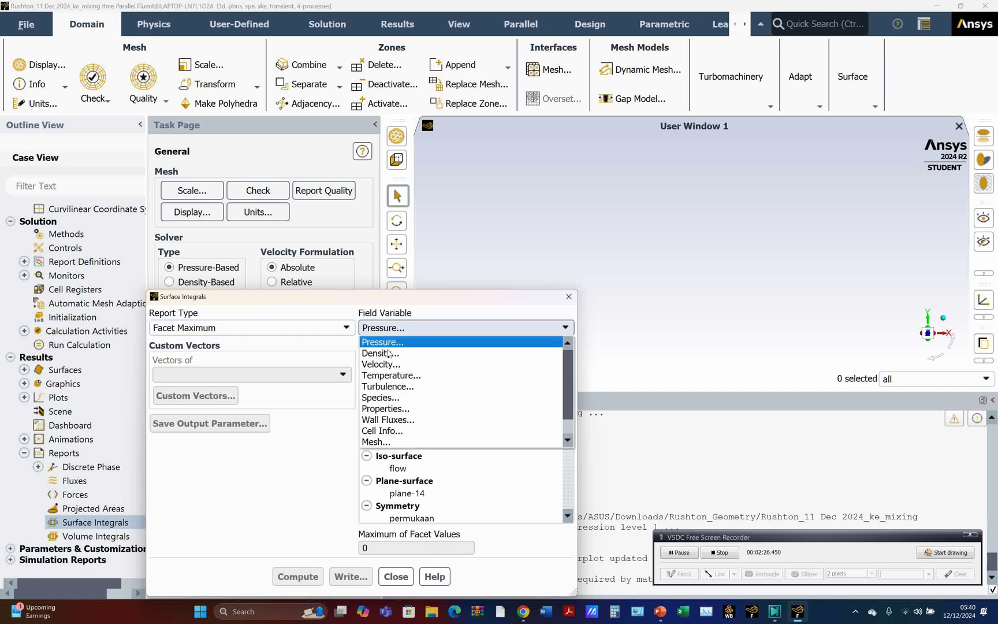
click(387, 385)
click(564, 349)
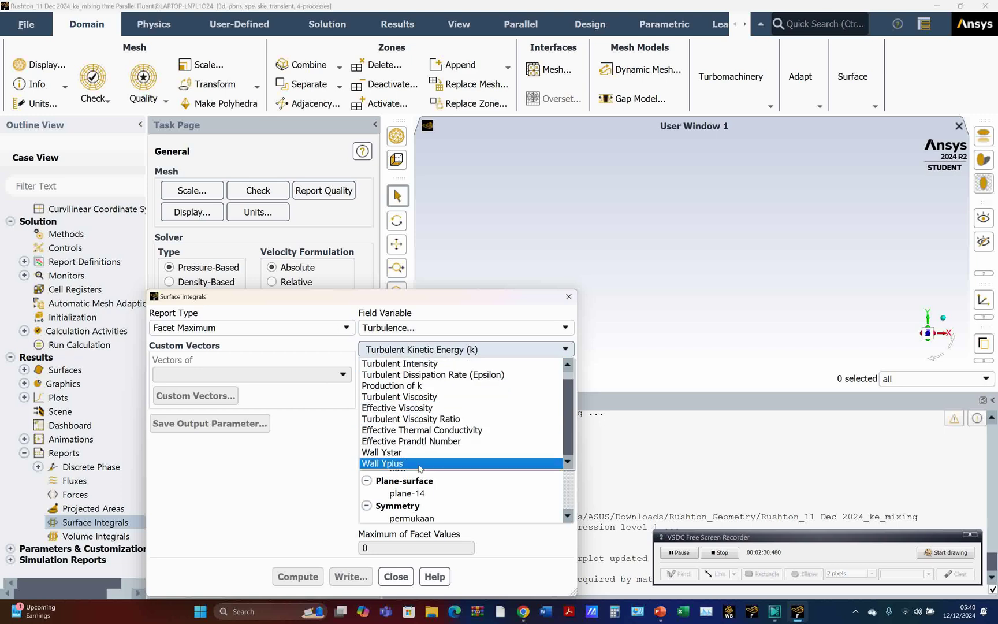
click(419, 464)
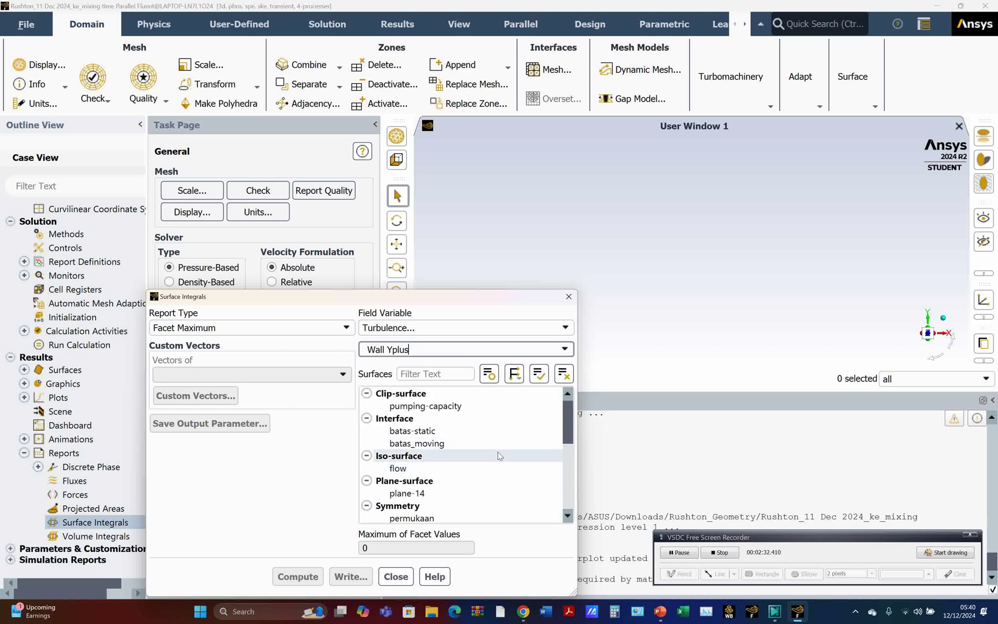
drag(446, 302, 435, 192)
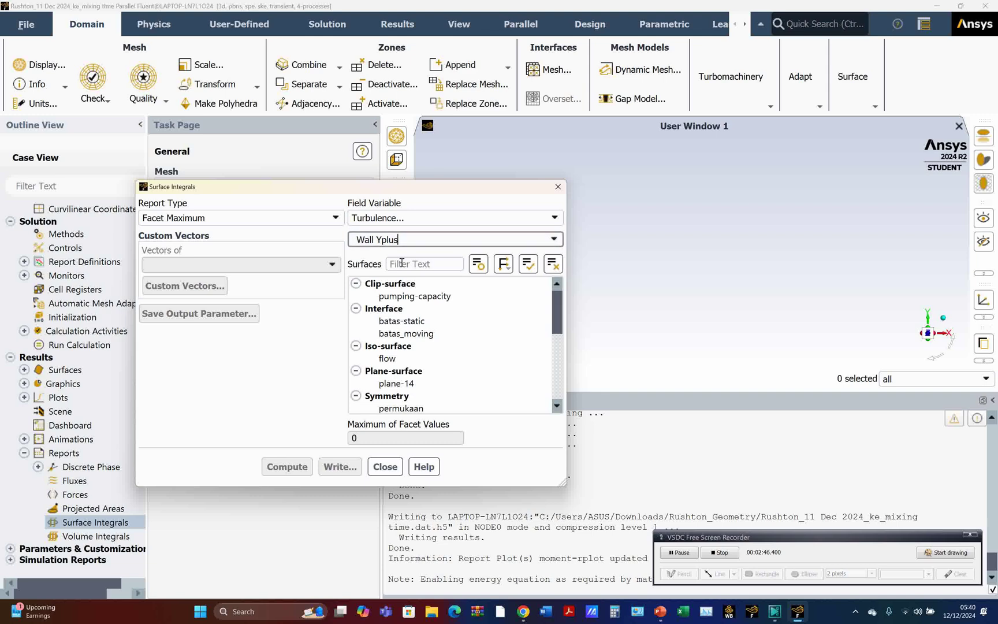
Step: Select all wall surfaces for the report except batas-static-non-overlapping and batas_moving-non-overlapping
scroll(450, 335, down, 3)
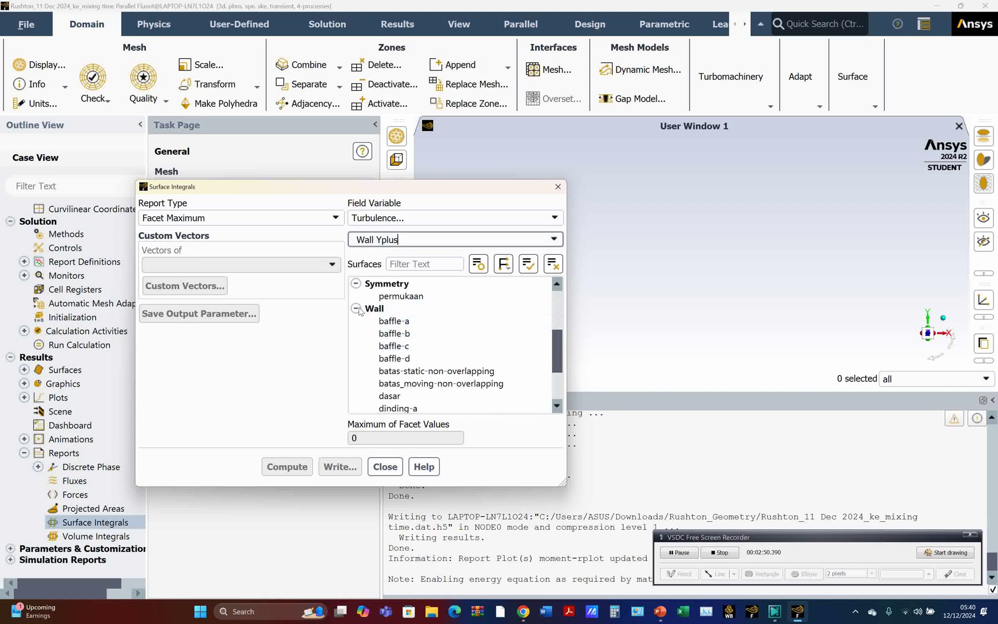
click(357, 308)
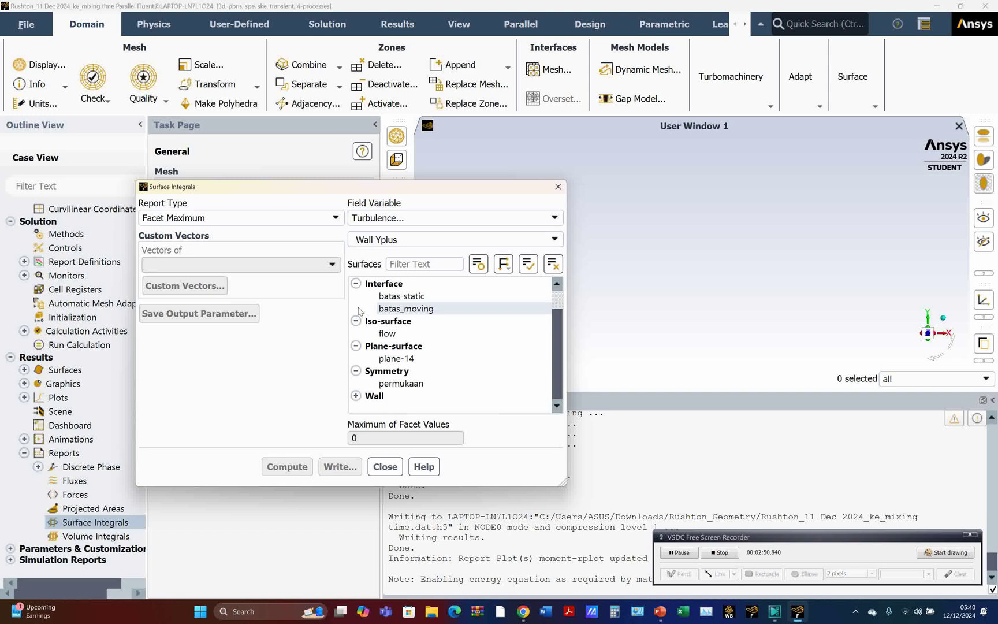
click(357, 396)
click(423, 395)
scroll(423, 394, down, 3)
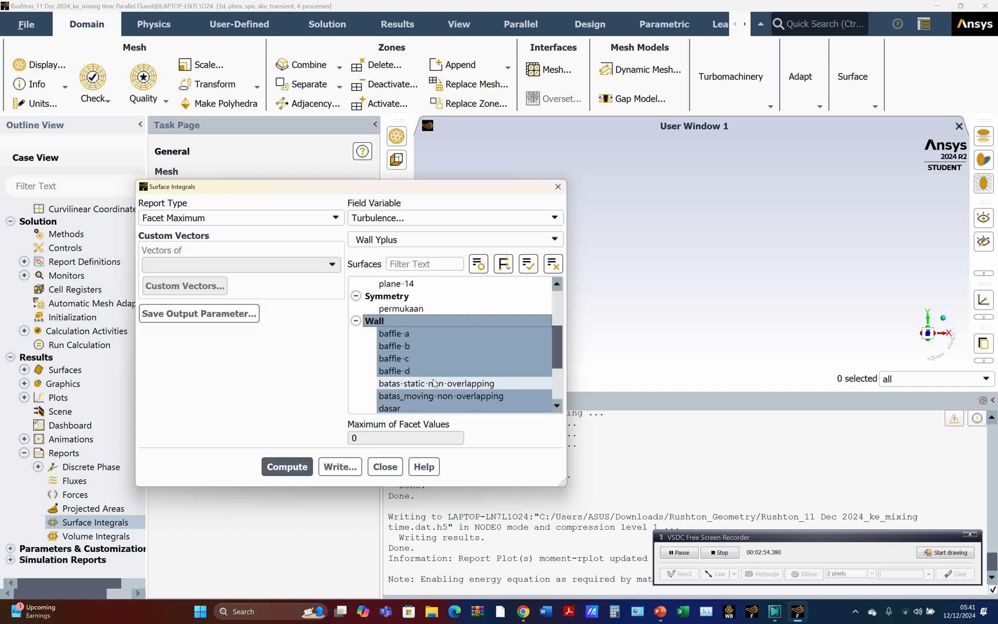
click(437, 346)
click(440, 361)
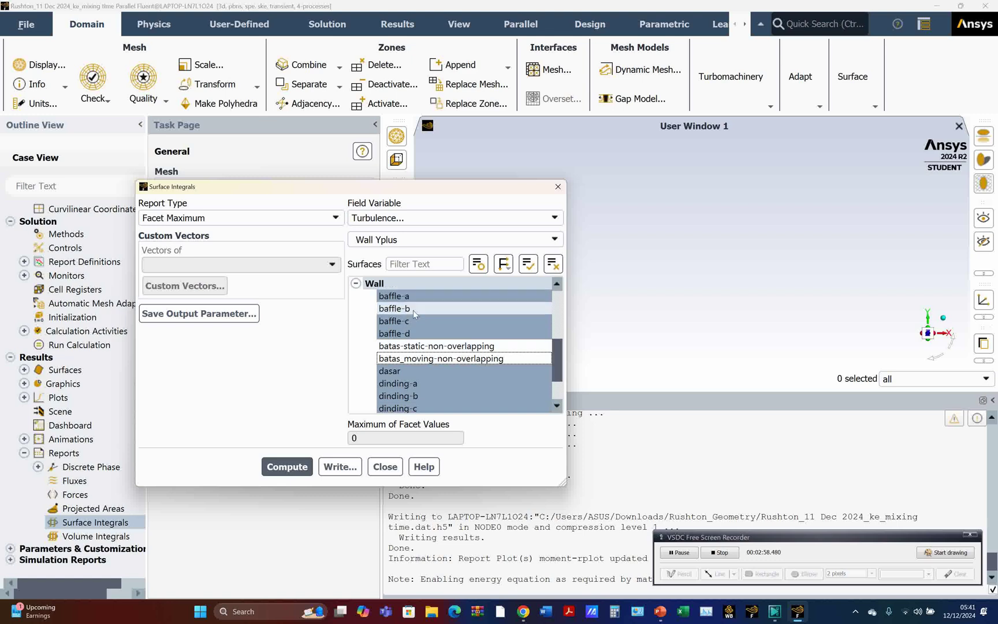
click(411, 333)
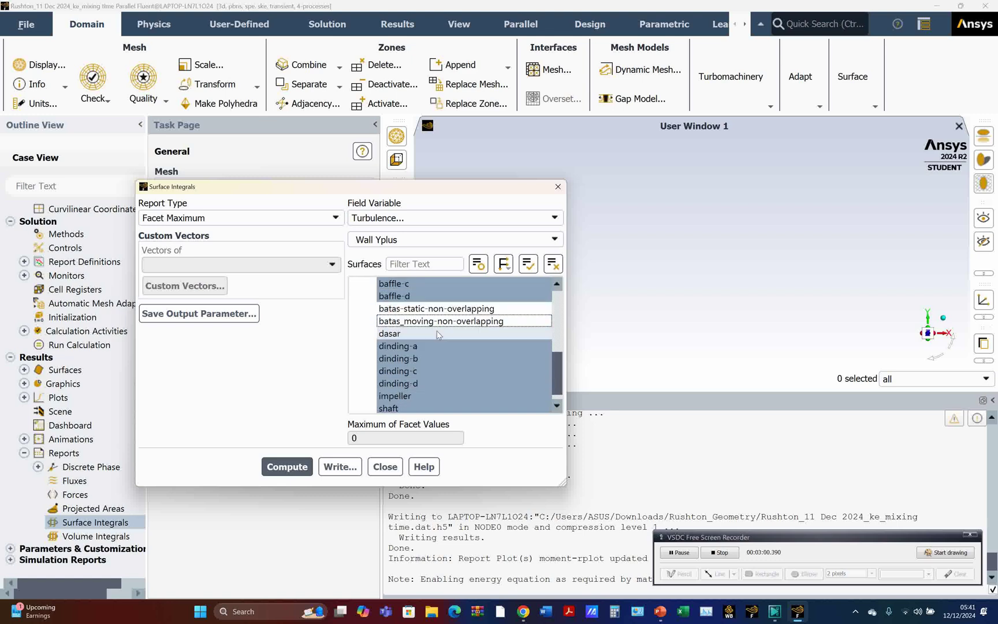
scroll(452, 366, down, 3)
scroll(456, 380, up, 2)
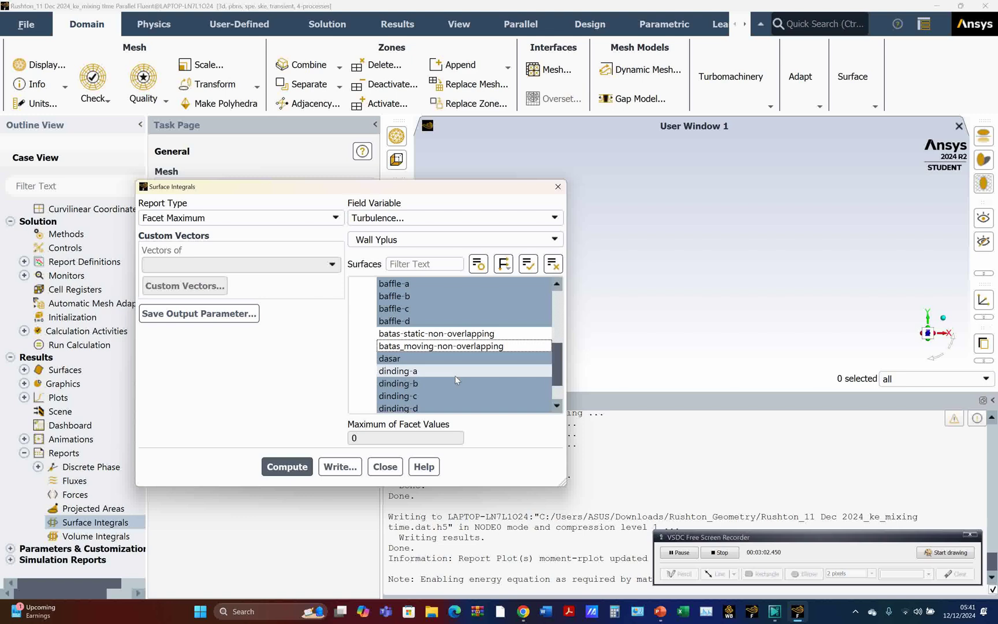
scroll(456, 378, down, 1)
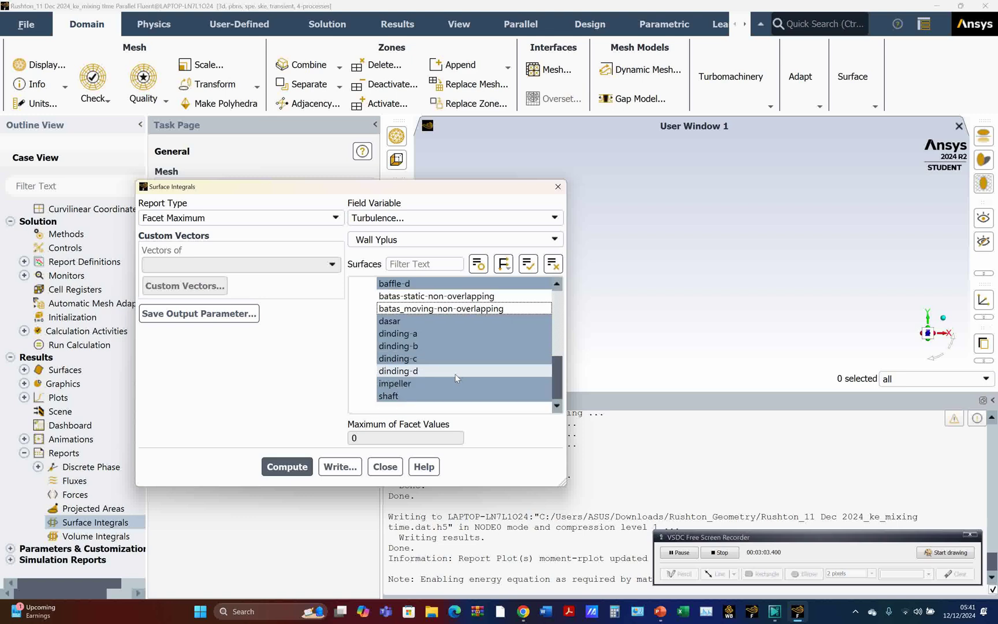
click(410, 324)
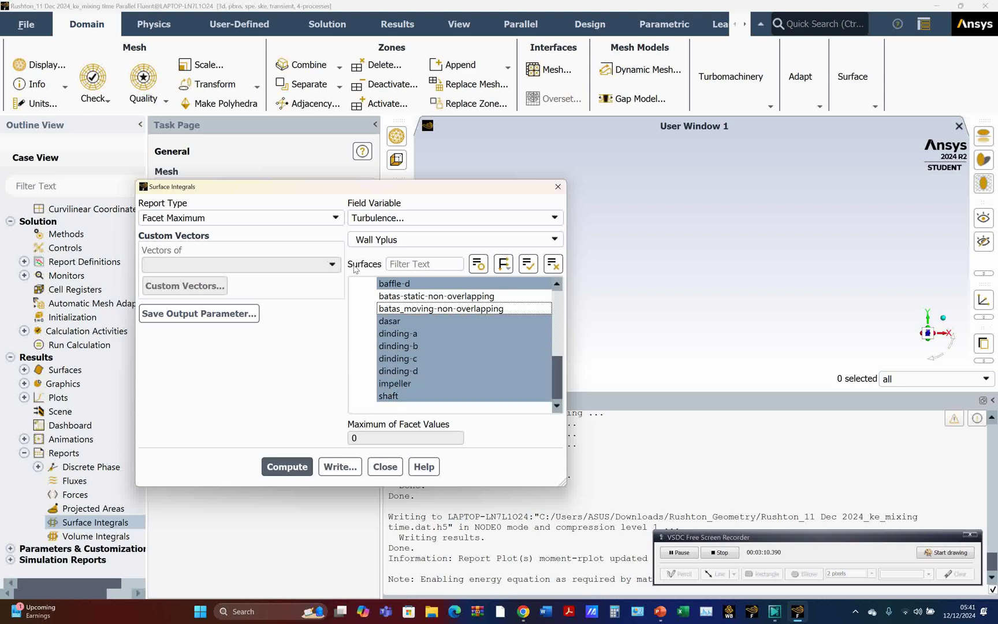
Step: Compute the maximum Wall Yplus on the selected wall surfaces and close the Surface Integrals report
click(294, 467)
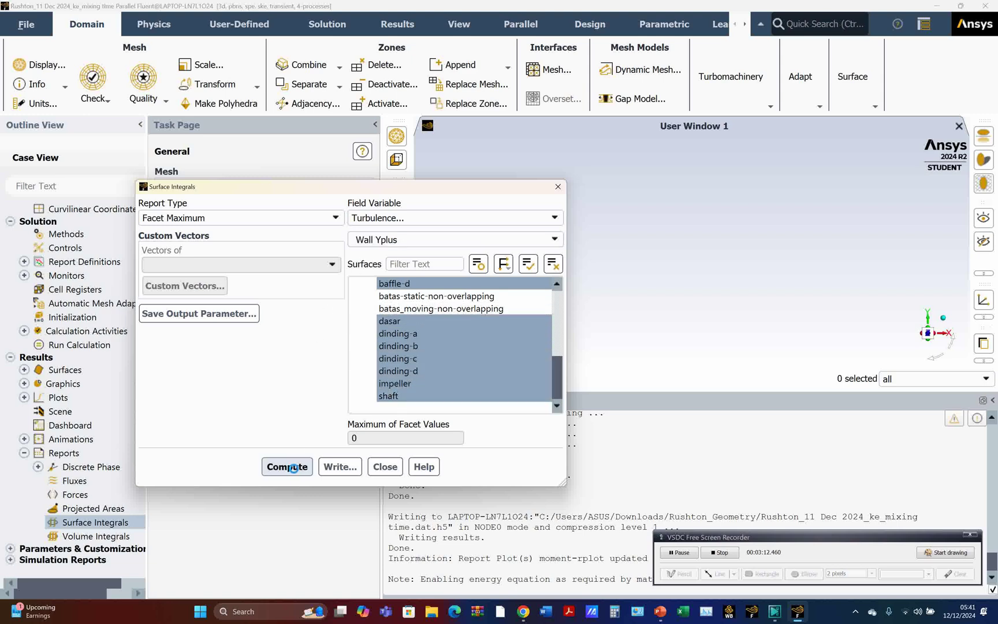
click(767, 540)
drag(767, 539, 748, 374)
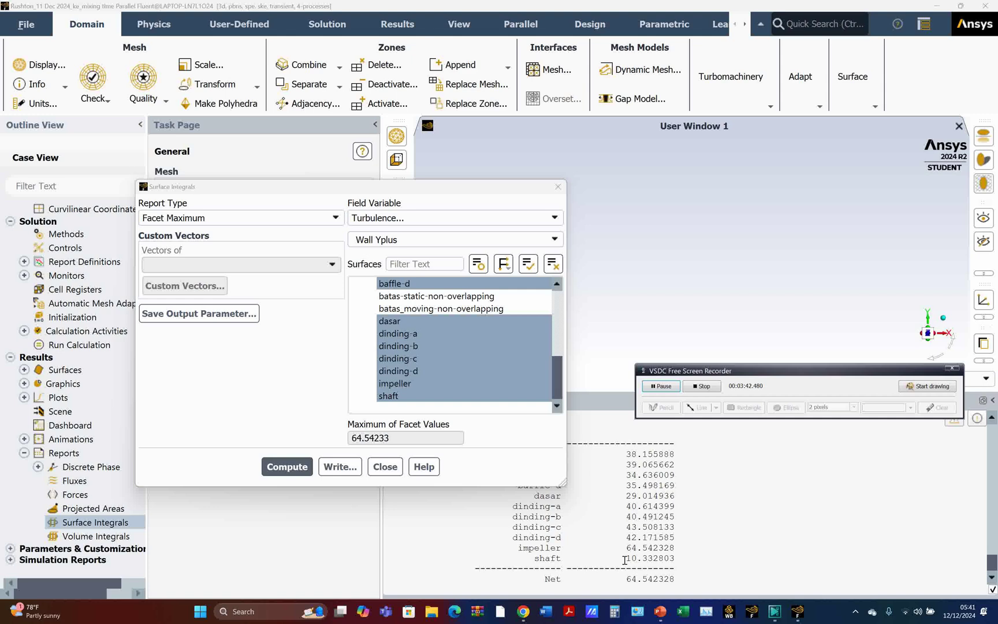
click(384, 467)
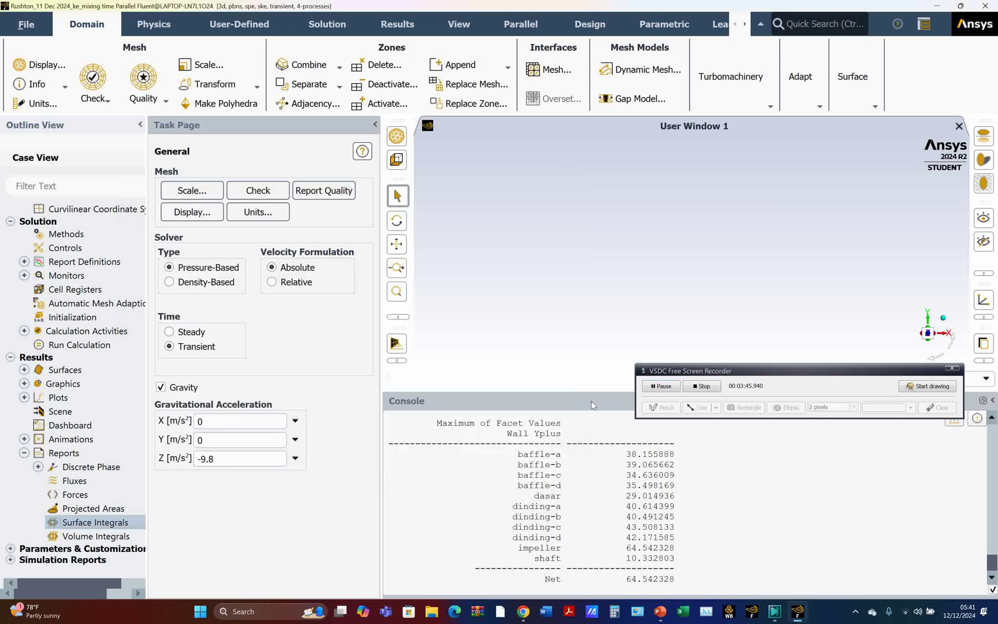
click(664, 390)
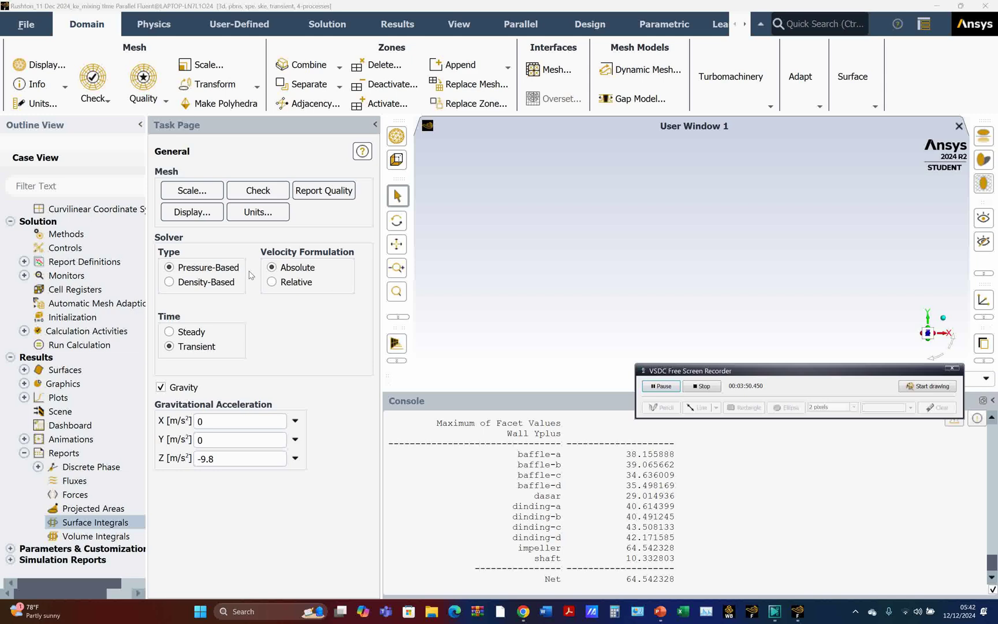
Step: Open the water-liquid fluid for editing from the case's Materials setup
scroll(106, 267, up, 3)
scroll(106, 267, up, 6)
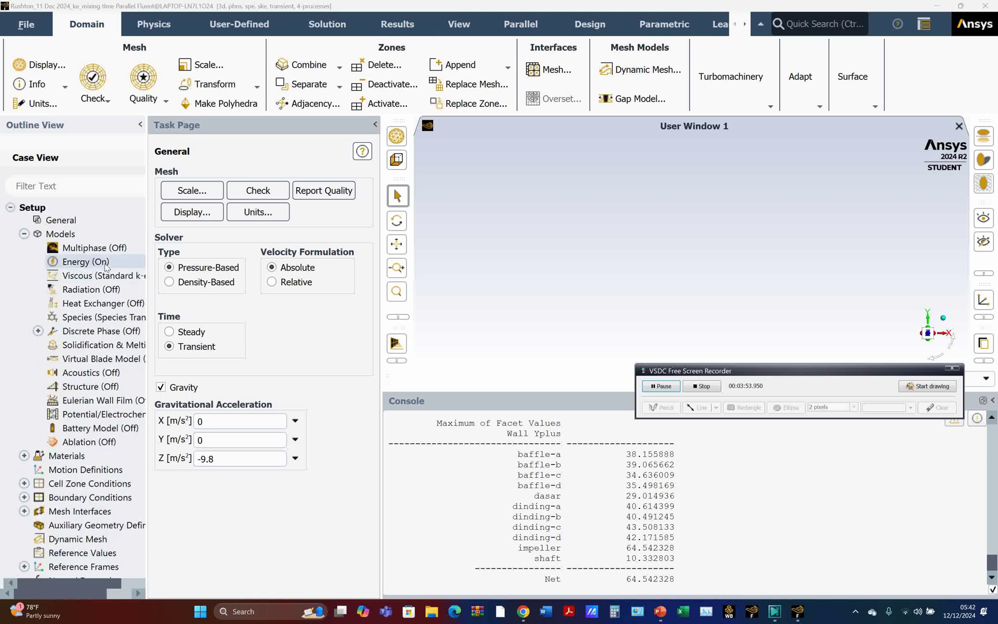
click(24, 233)
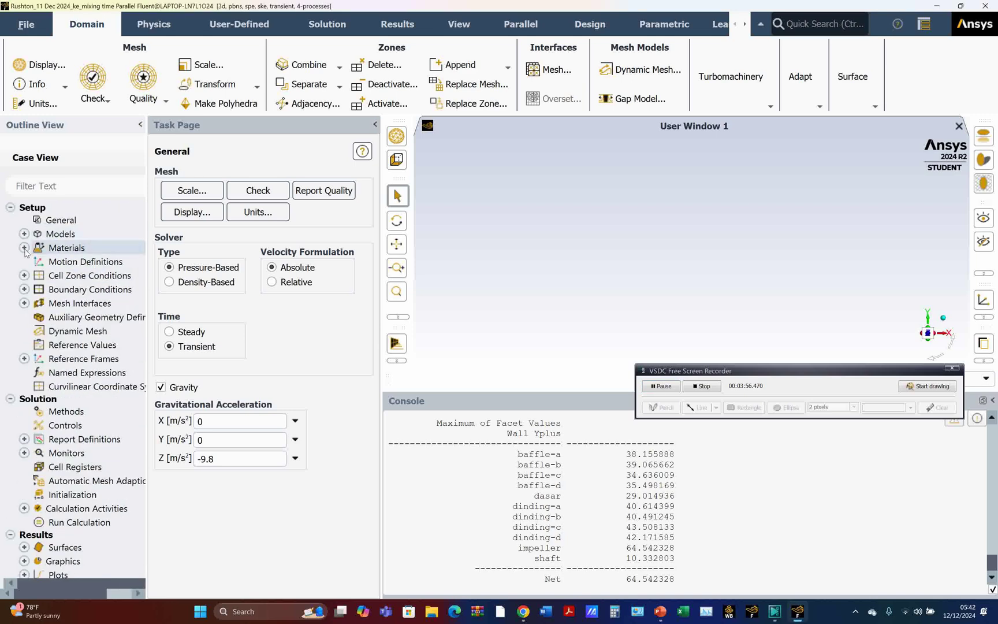
click(23, 247)
double_click(72, 249)
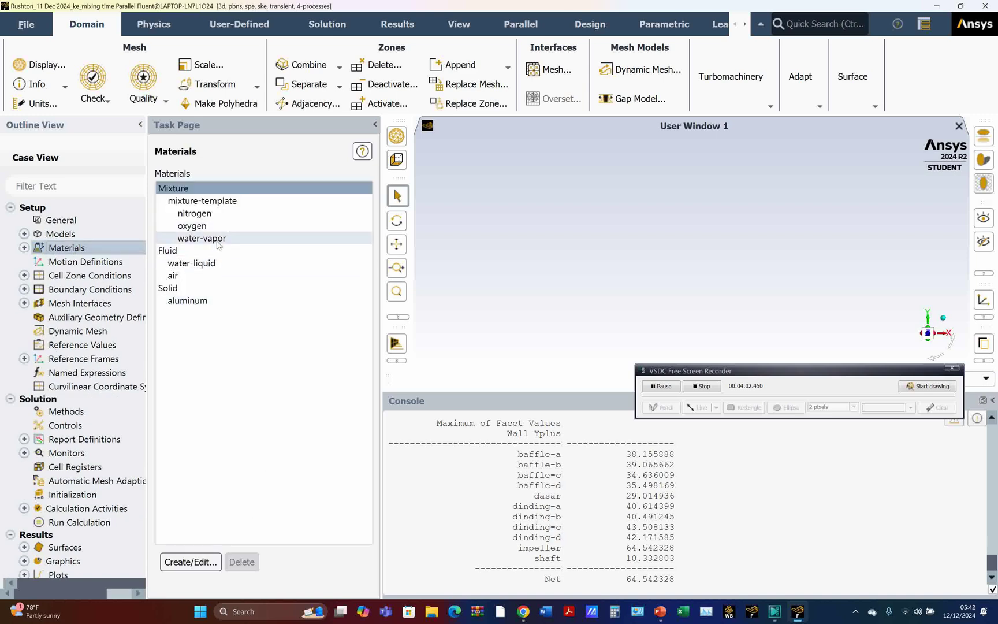
click(197, 263)
click(177, 559)
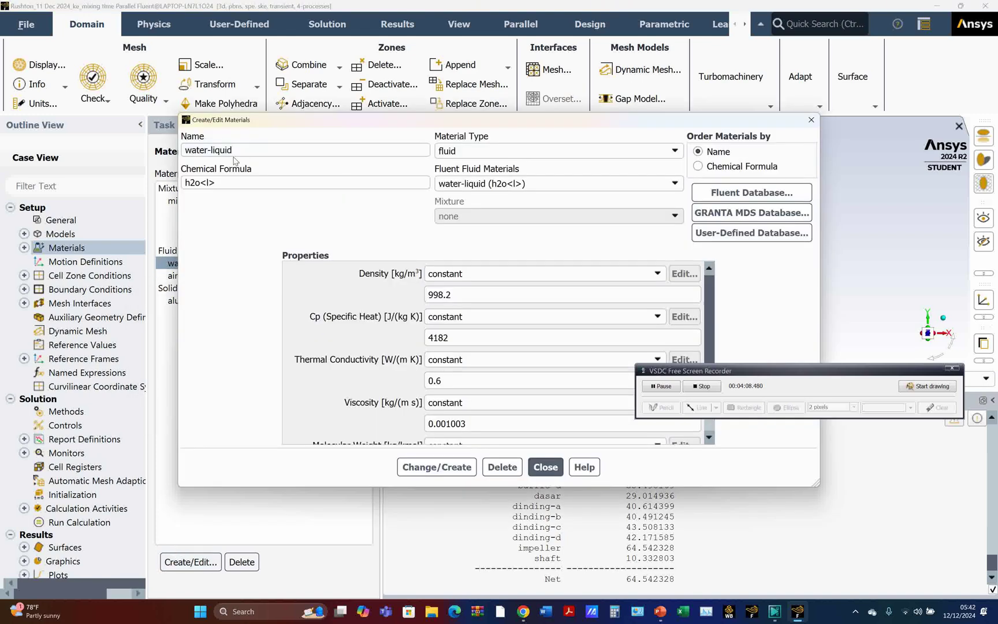
Step: Create a fluid named tracer from water-liquid with a blank chemical formula, keeping the original water-liquid instead of overwriting it
drag(239, 152, 169, 151)
drag(296, 118, 363, 74)
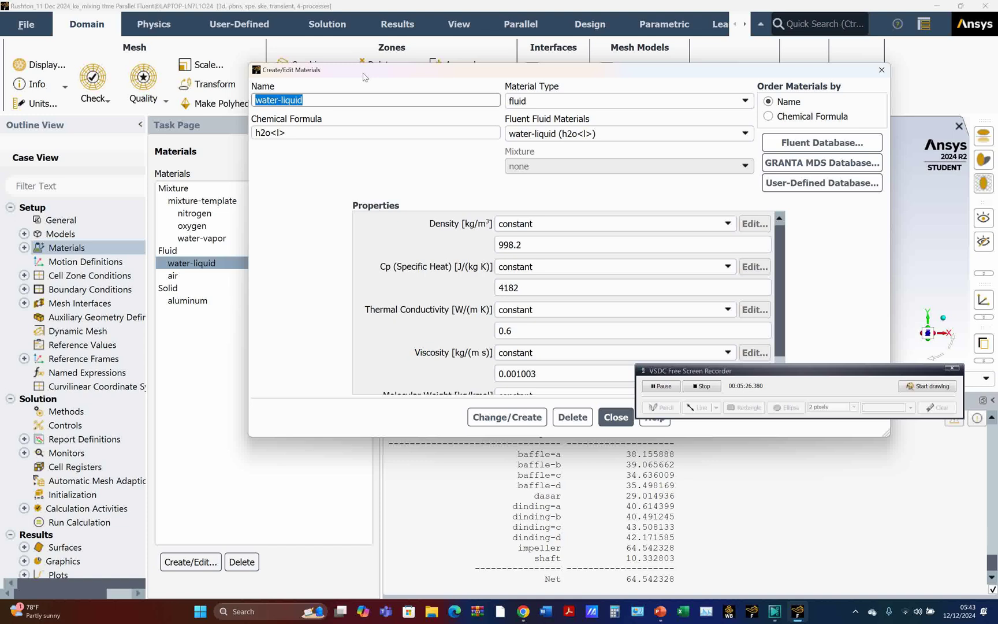
text(tracer)
key(Tab)
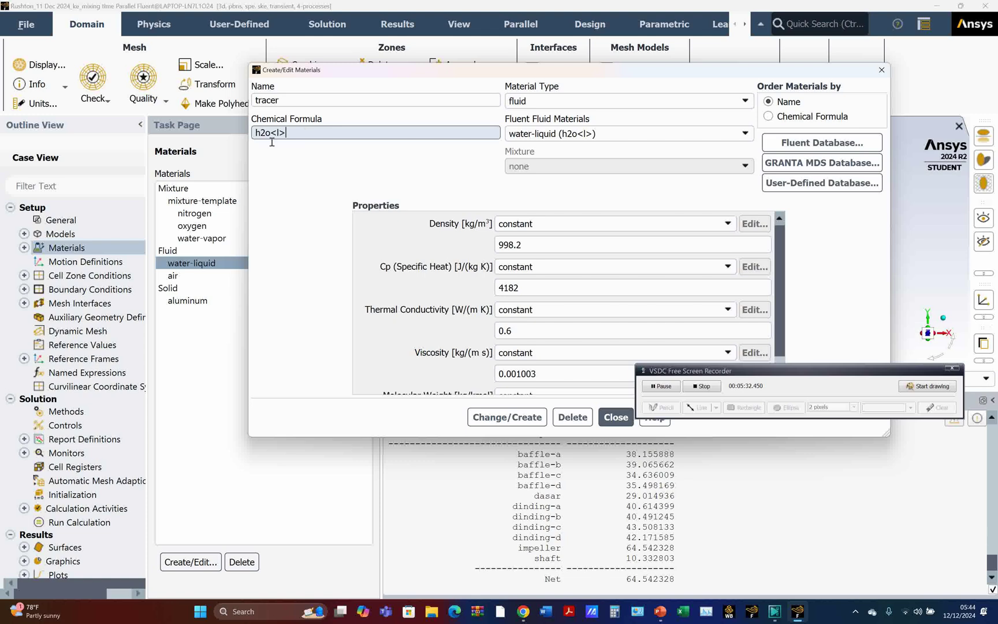
key(BackSpace)
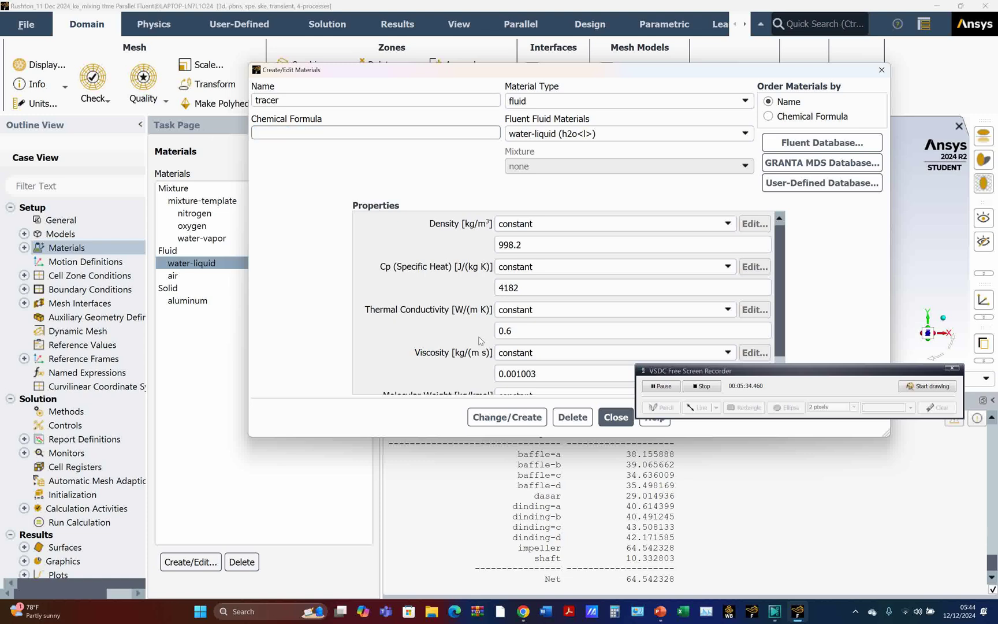
drag(699, 375, 667, 485)
click(495, 417)
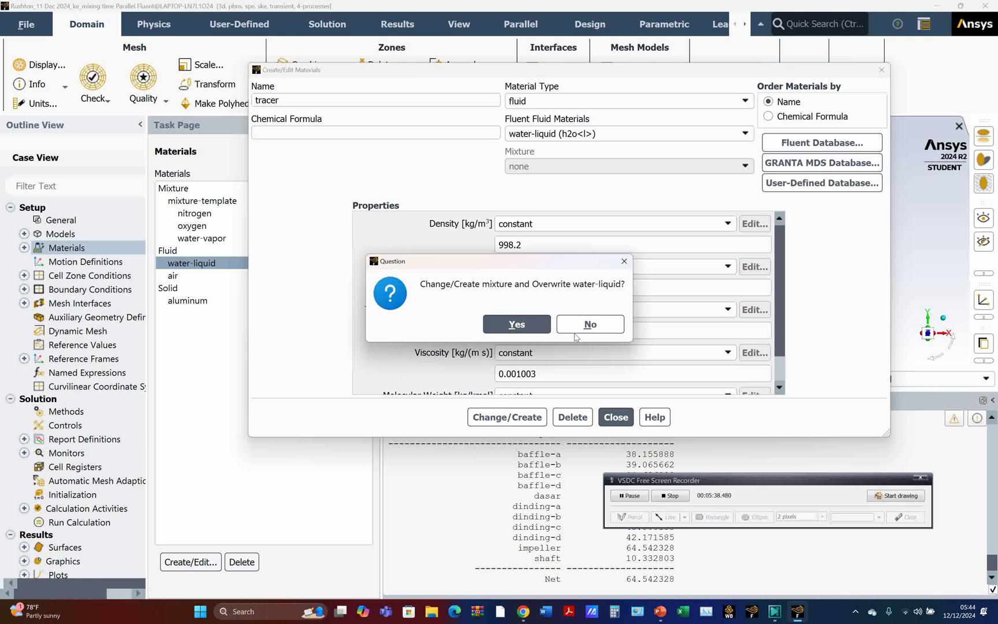
click(578, 322)
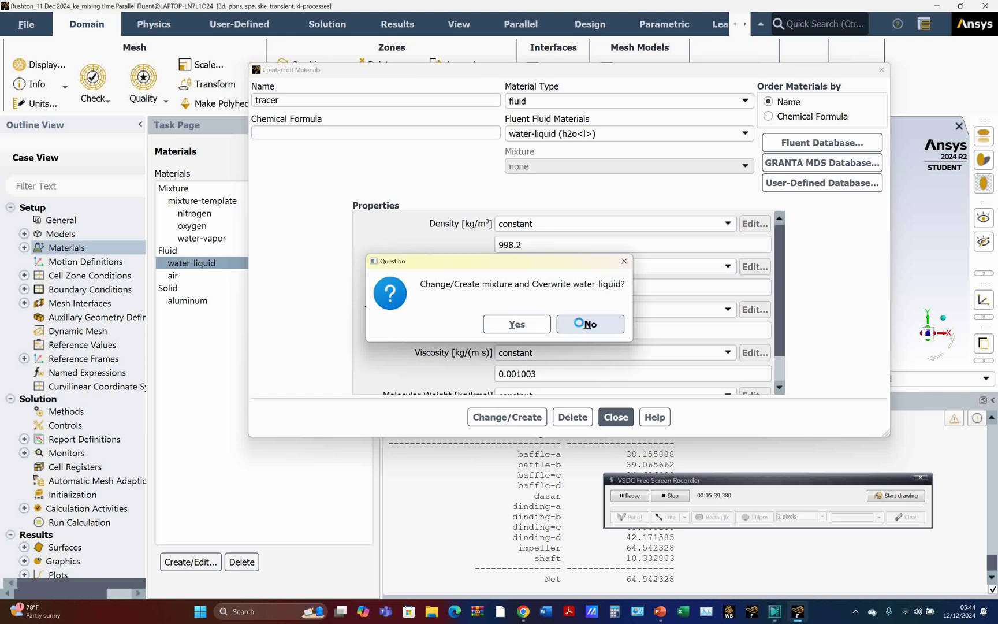
click(744, 133)
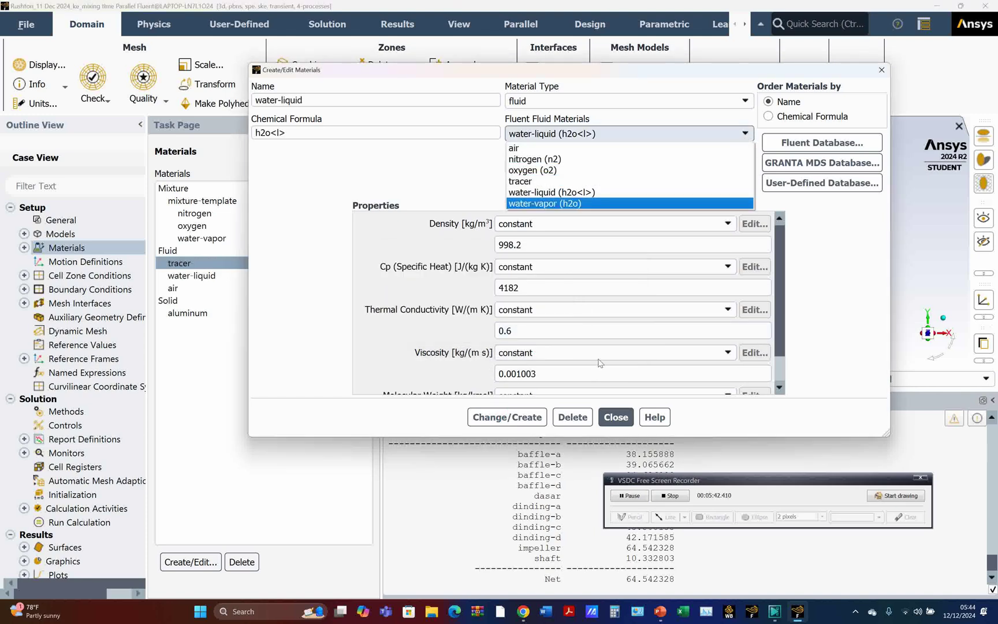
click(615, 417)
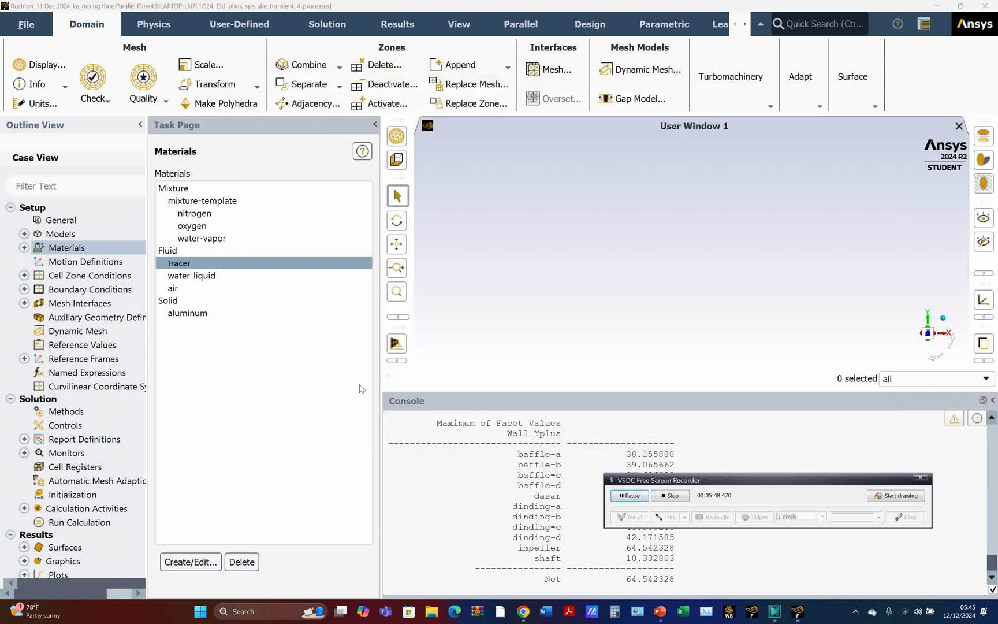
click(201, 267)
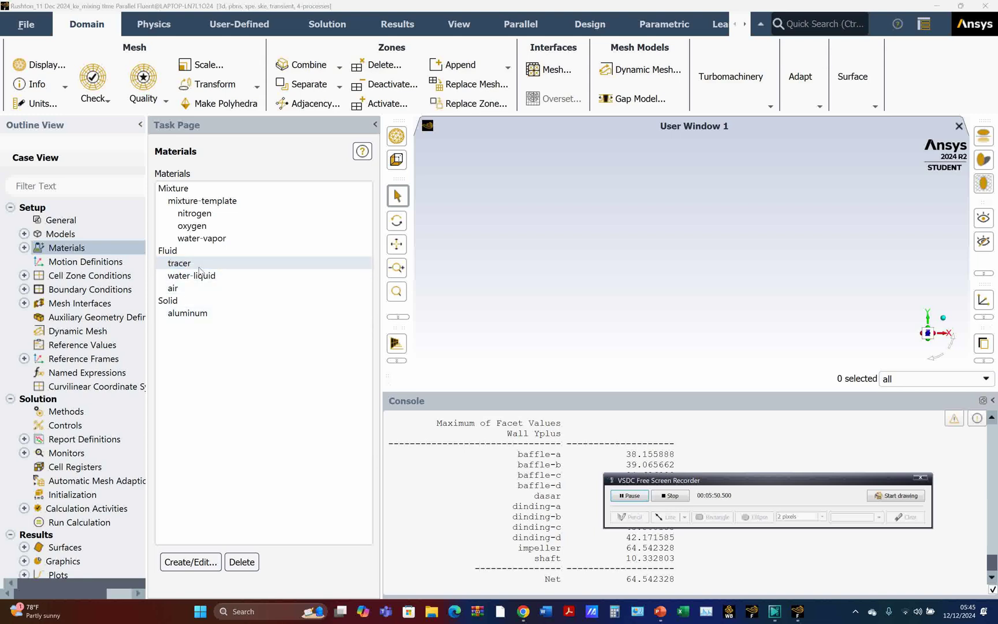
click(193, 269)
click(193, 269)
click(192, 267)
click(190, 266)
click(191, 265)
click(193, 265)
click(193, 265)
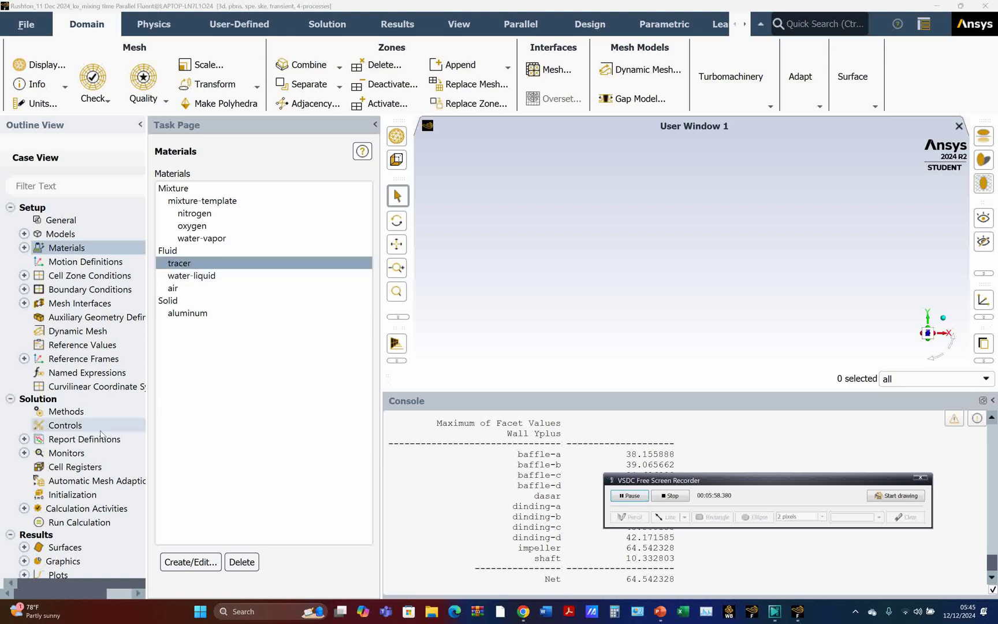
Step: Open the mixture-template material and edit its Mixture Species names
click(24, 247)
click(38, 289)
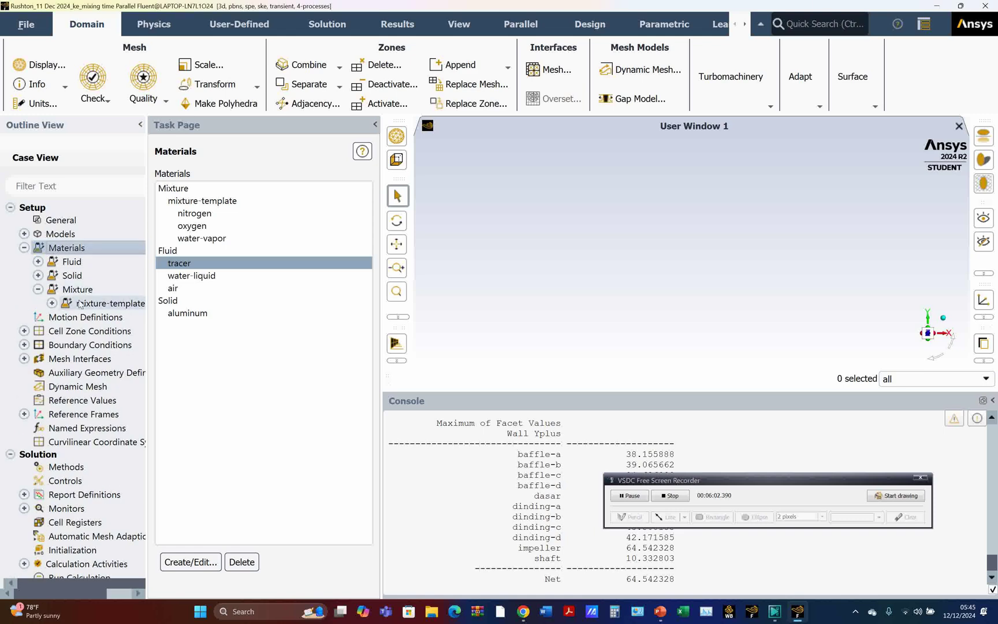
click(52, 302)
double_click(96, 303)
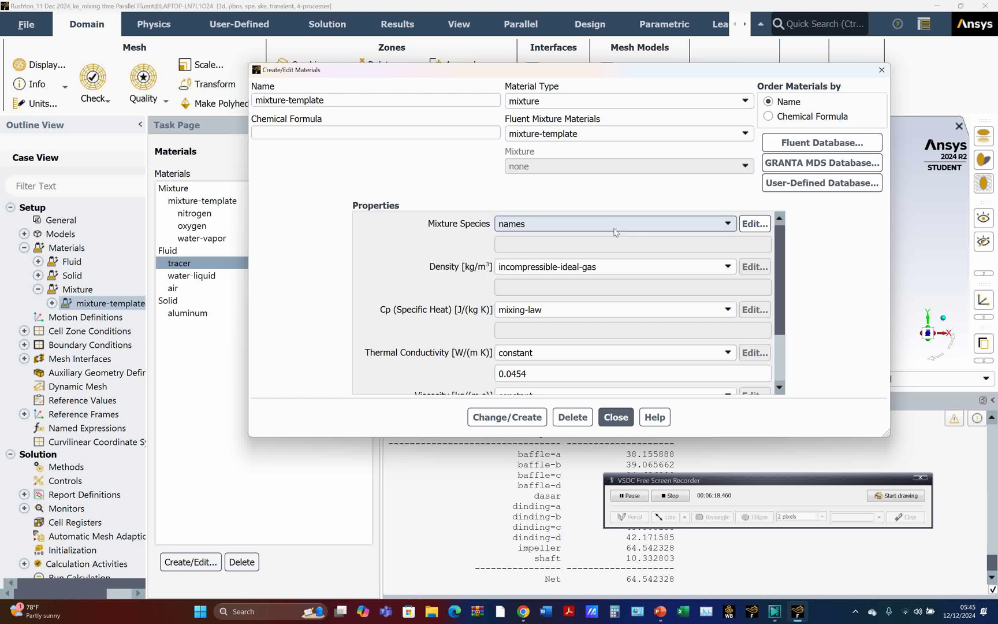
click(754, 223)
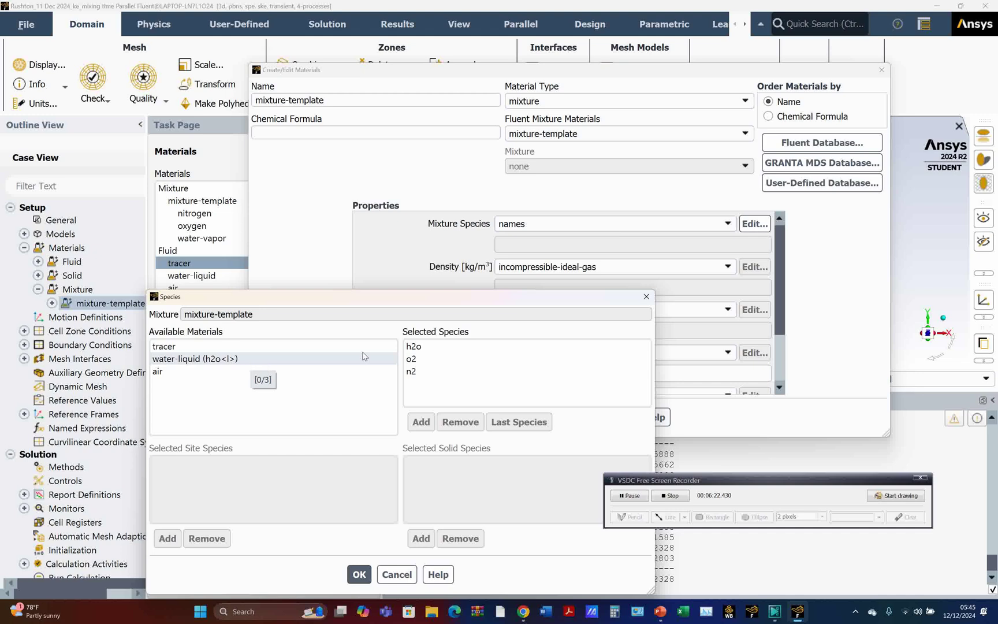
Step: Add tracer and water-liquid (h2o<l>) to the selected species of mixture-template
click(239, 347)
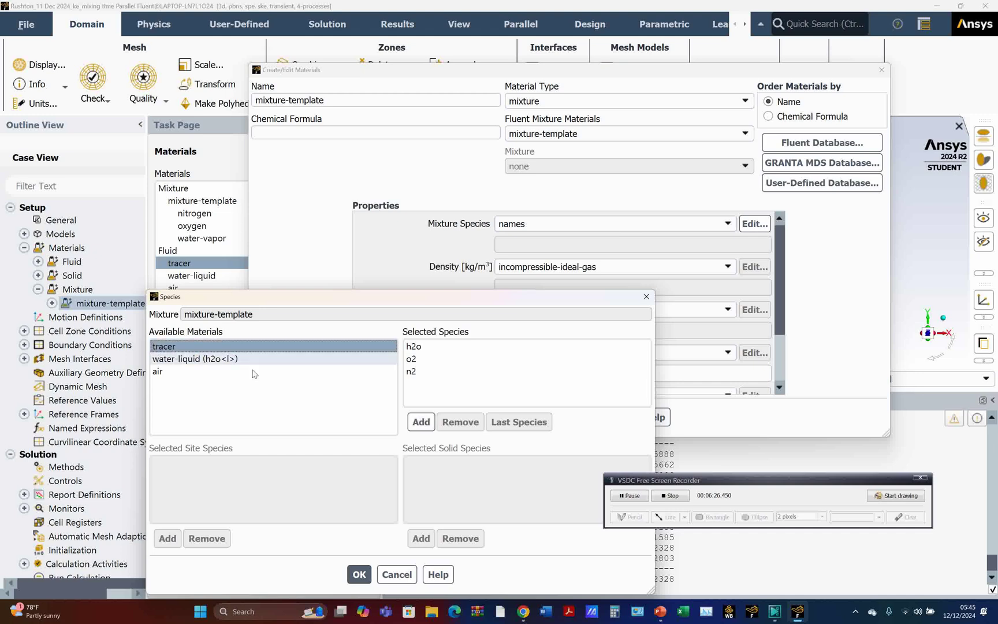
click(421, 422)
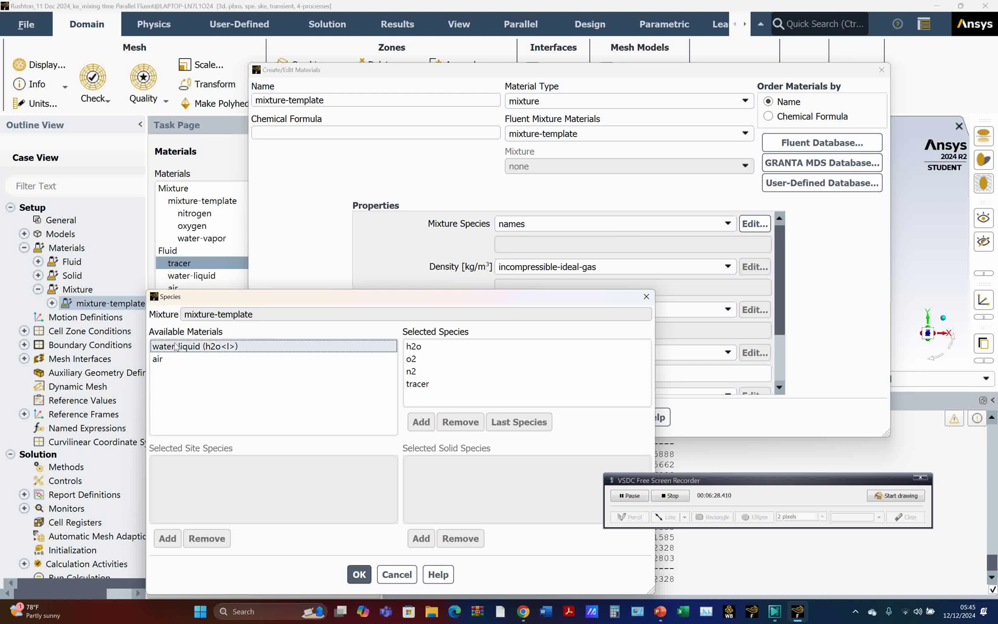
click(421, 422)
Step: Remove h2o, o2 and n2 from the selected species and apply the modified species list, acknowledging the boundary-condition warning
click(415, 359)
click(417, 347)
click(456, 422)
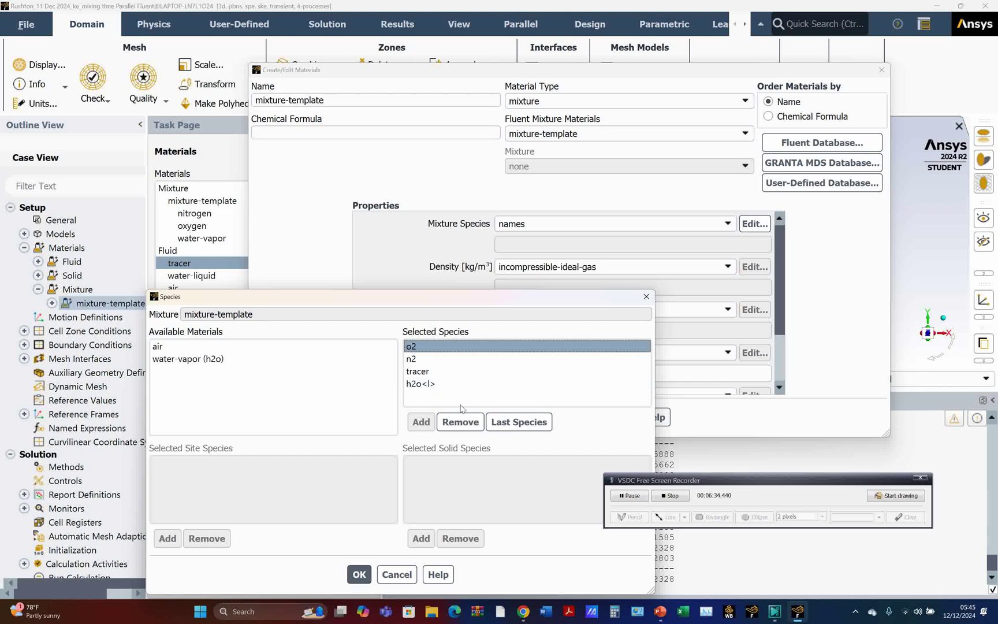
click(460, 422)
click(461, 422)
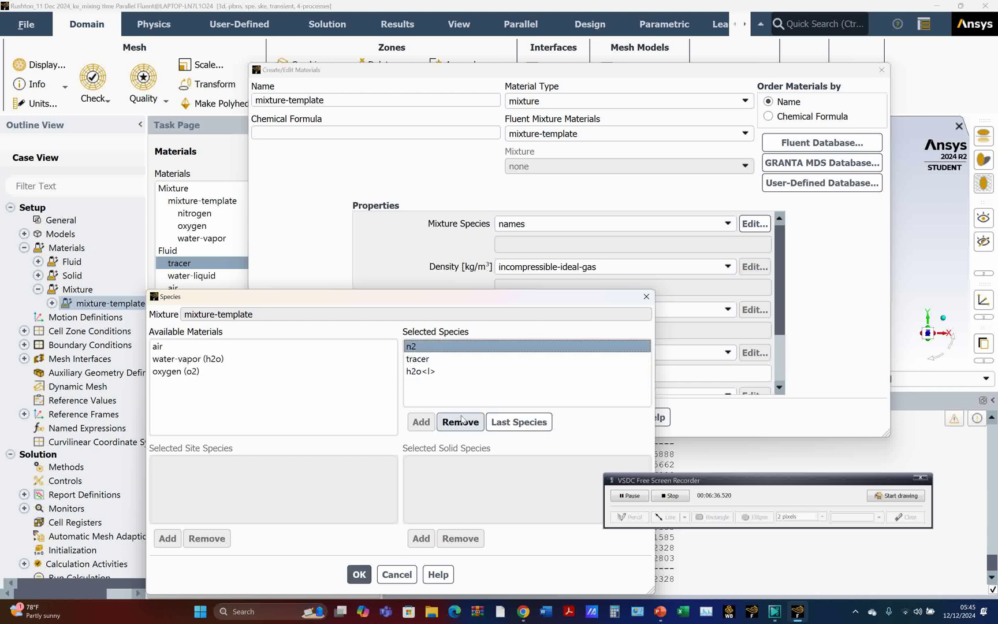
drag(392, 299, 361, 188)
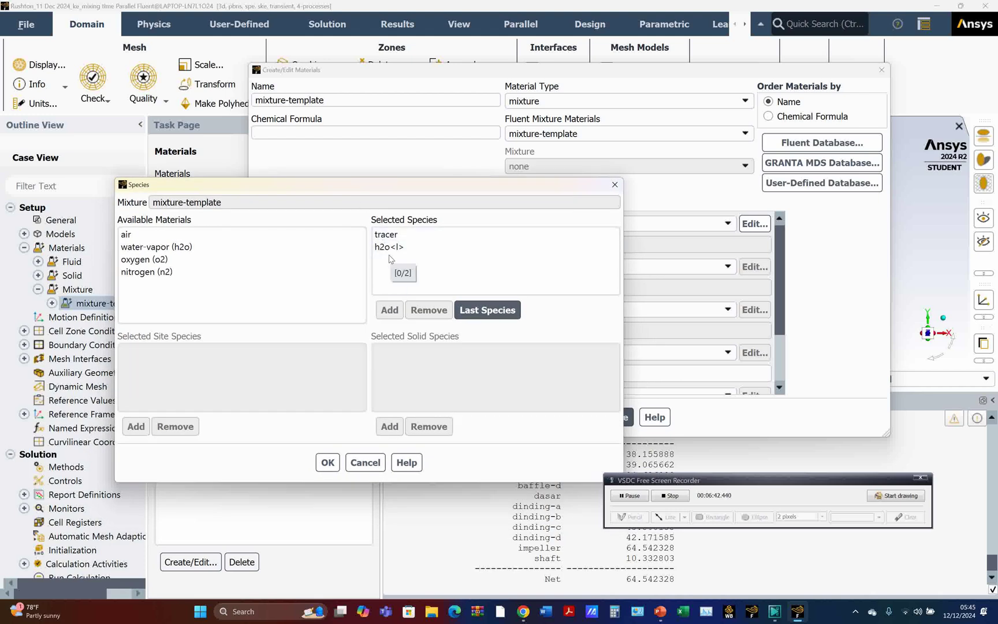
click(328, 464)
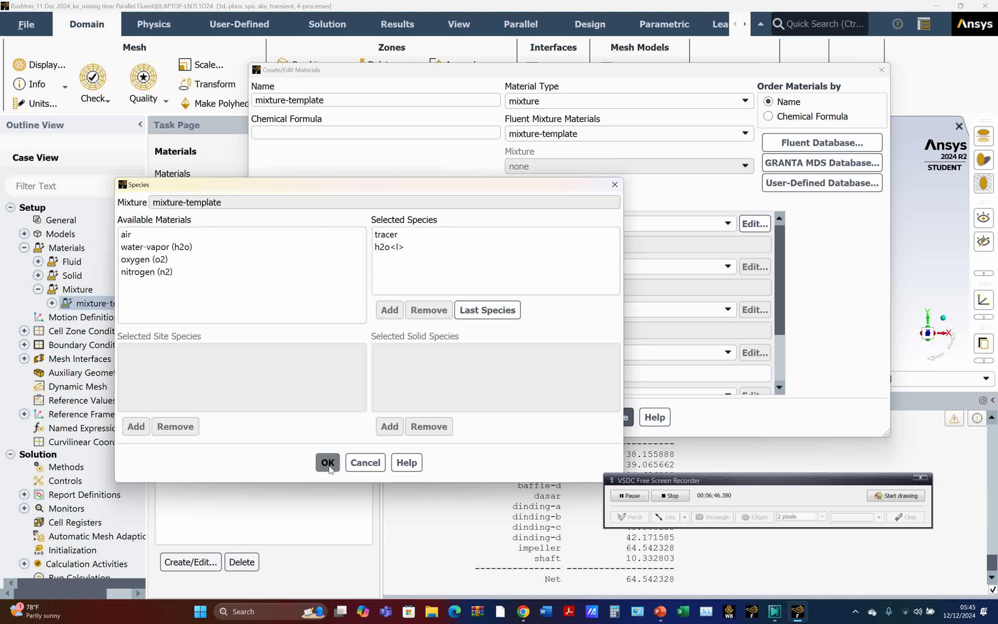
click(327, 462)
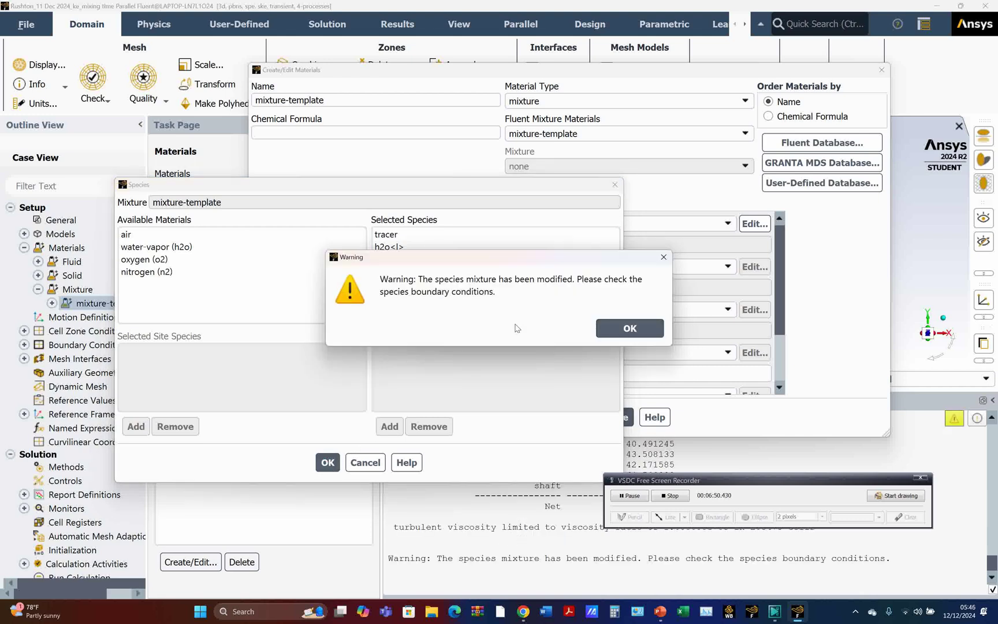
click(605, 327)
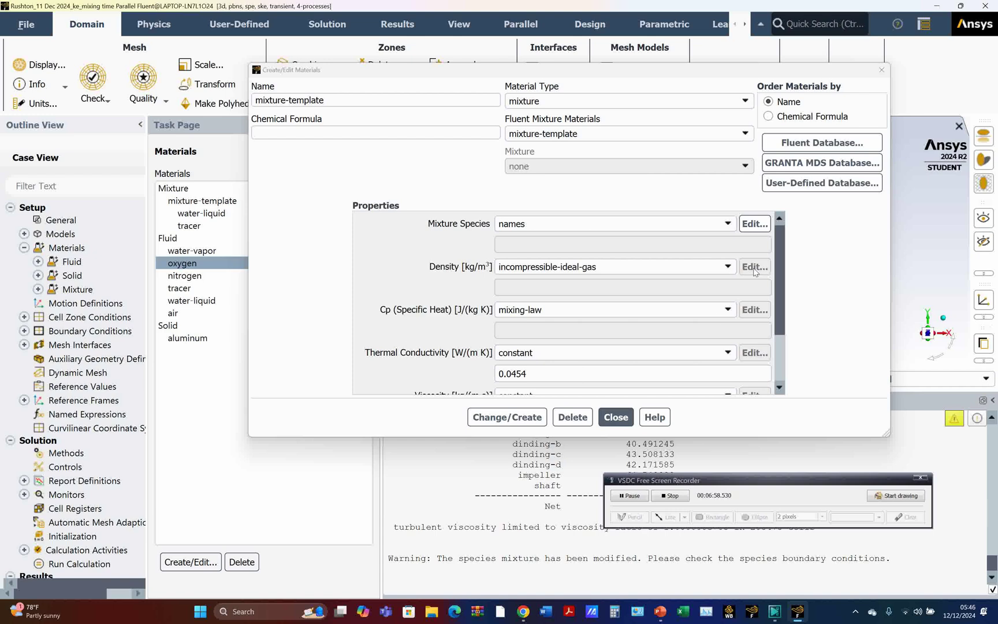
Step: Set the density method of mixture-template to volume-weighted-mixing-law
click(712, 271)
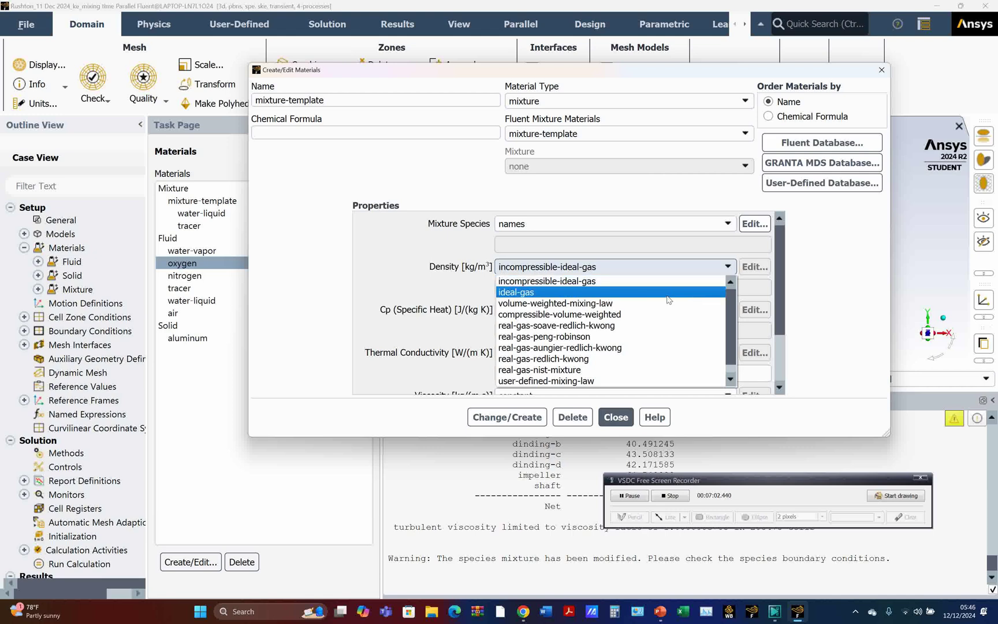
scroll(668, 299, down, 1)
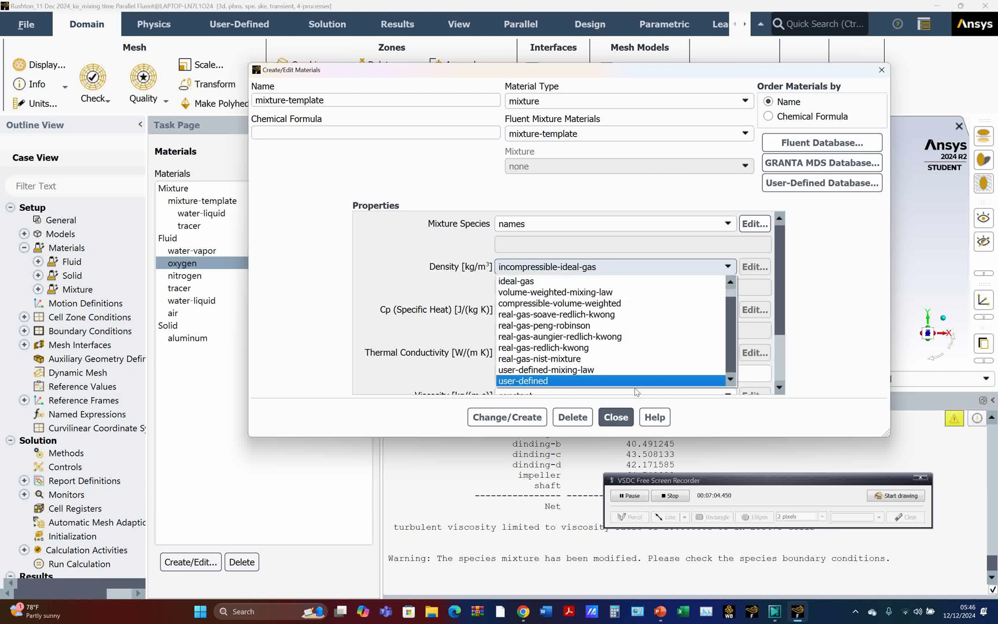
click(623, 495)
click(714, 282)
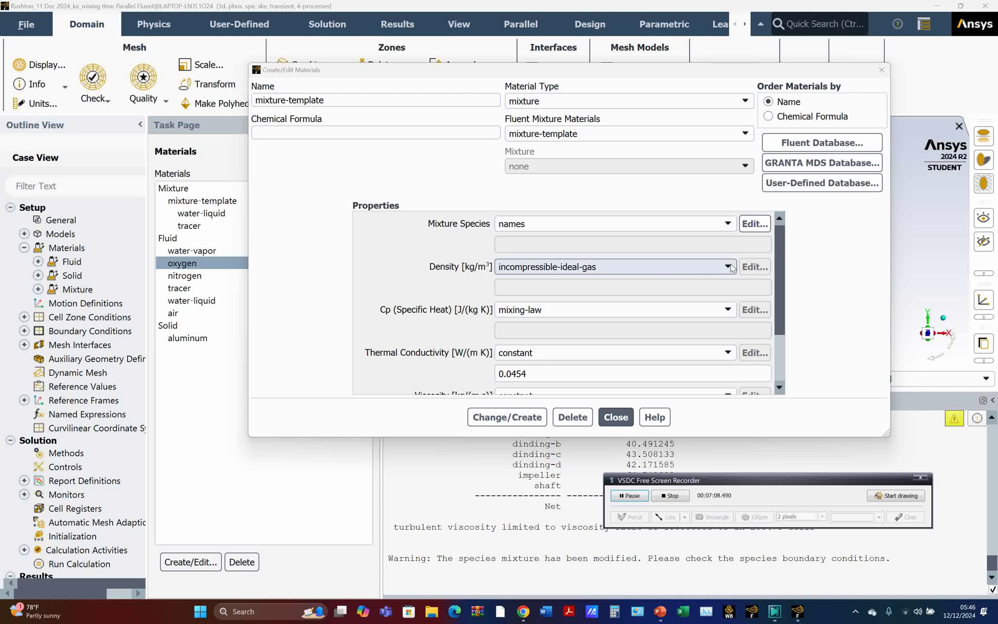
click(731, 266)
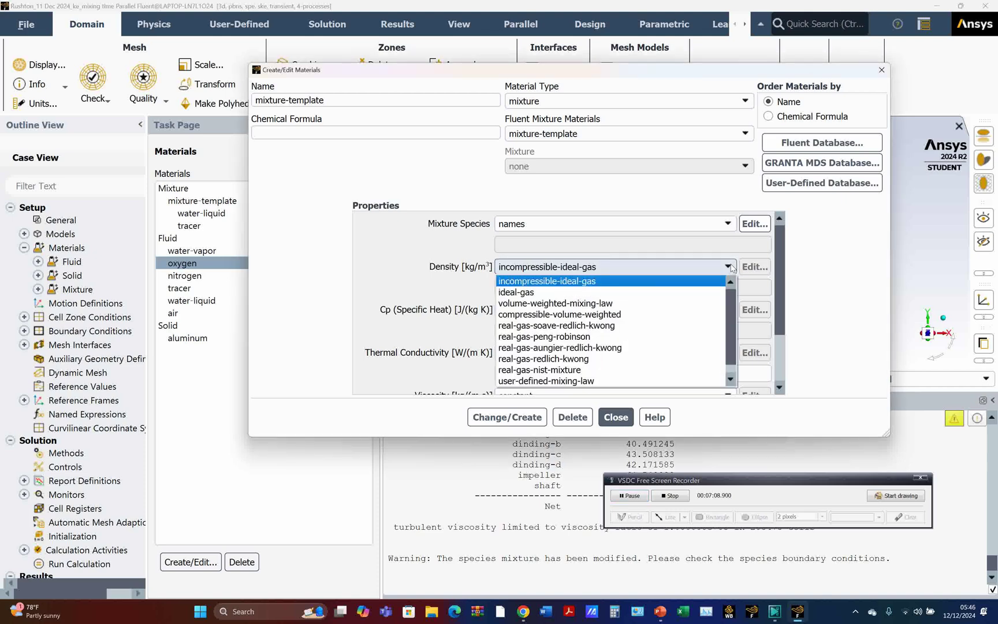
click(618, 304)
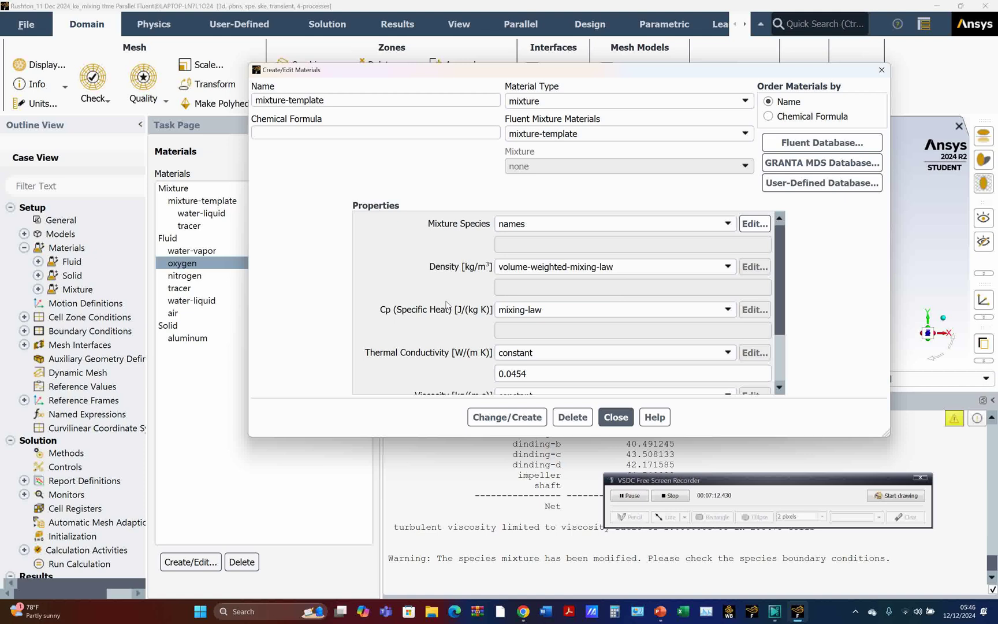
scroll(440, 306, down, 1)
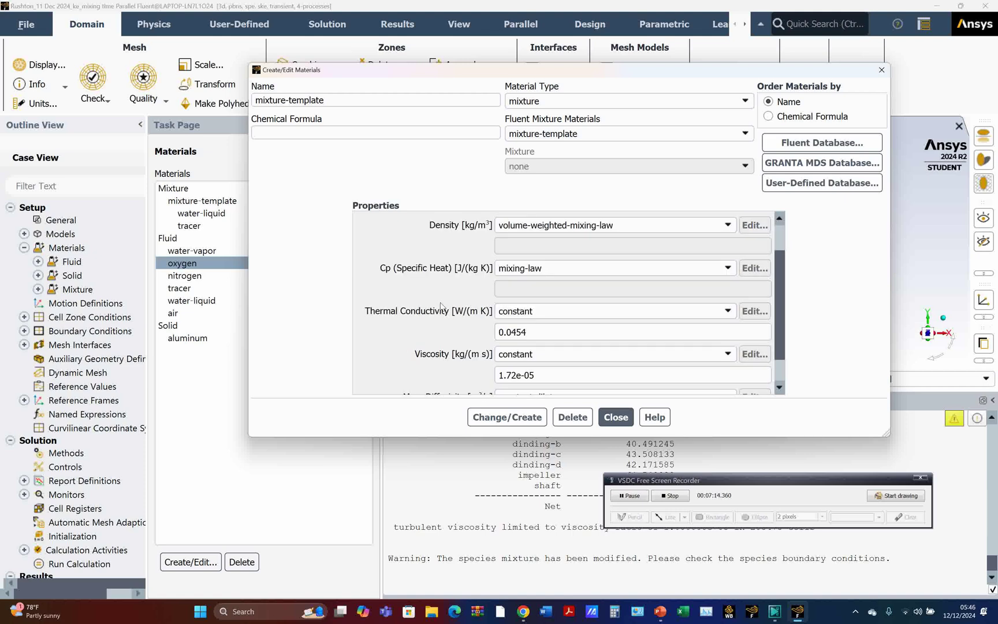
scroll(441, 306, down, 1)
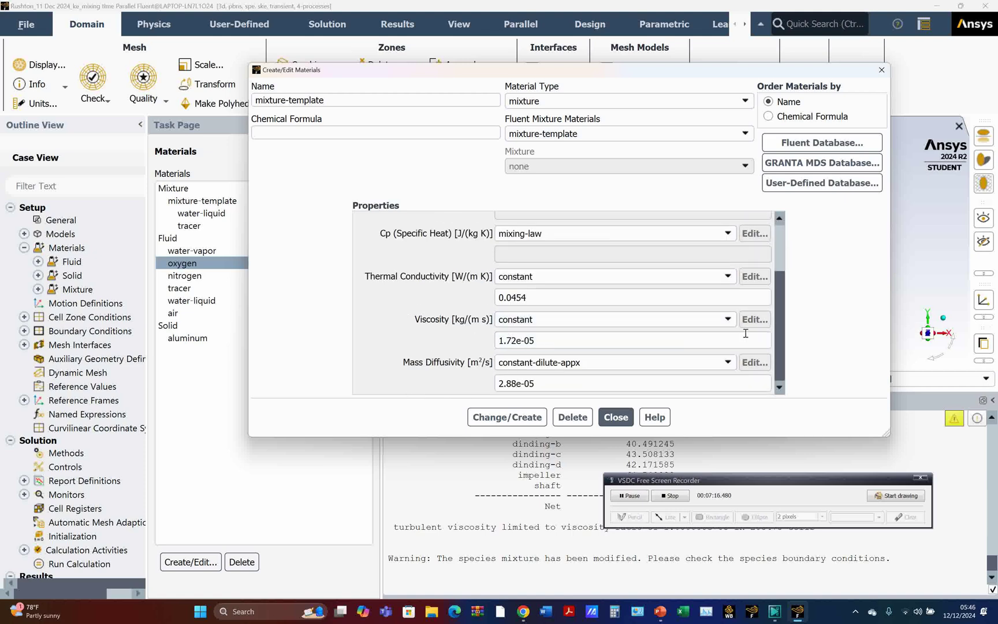
Step: Set the viscosity method of mixture-template to mass-weighted-mixing-law, apply the material changes and close the material editor
click(727, 319)
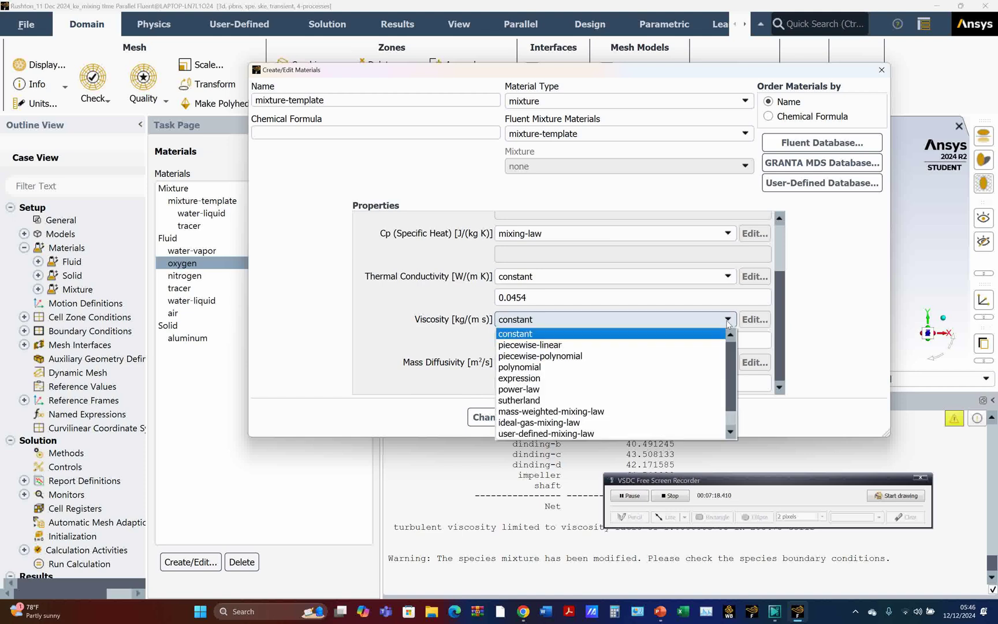
scroll(574, 362, down, 1)
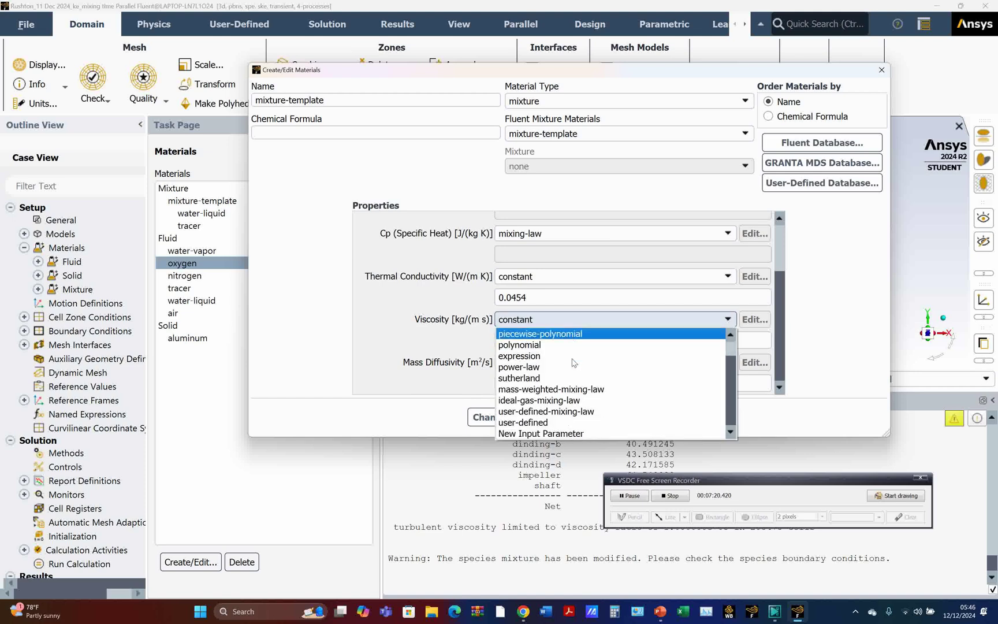
click(584, 390)
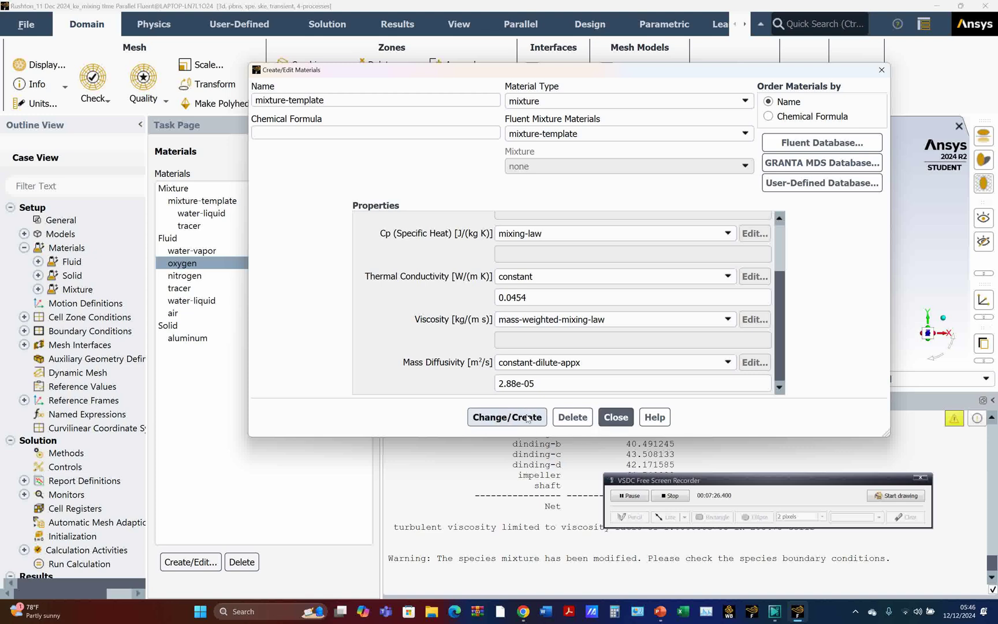
click(496, 415)
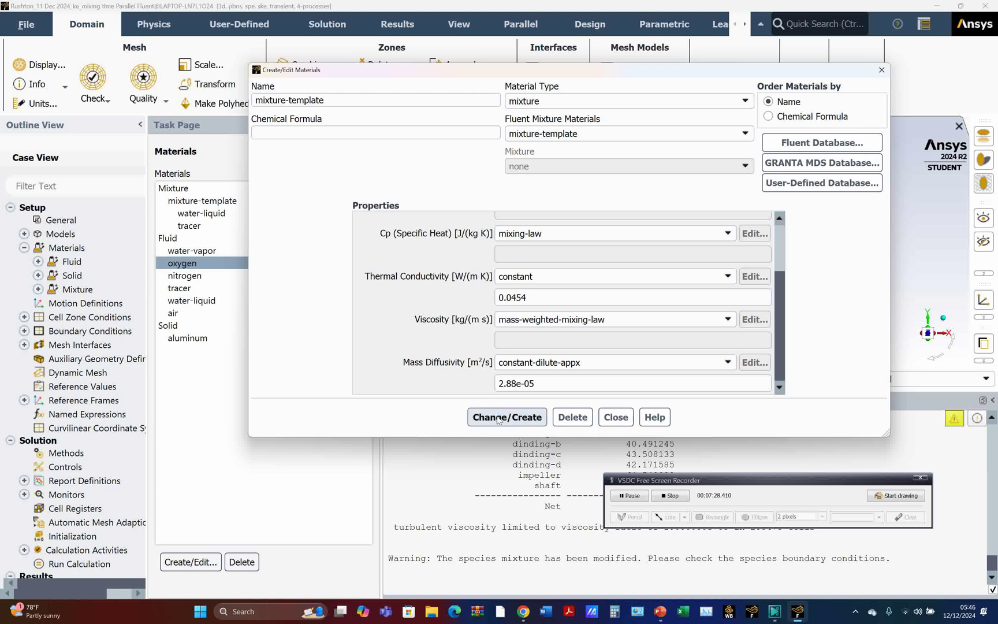
click(498, 419)
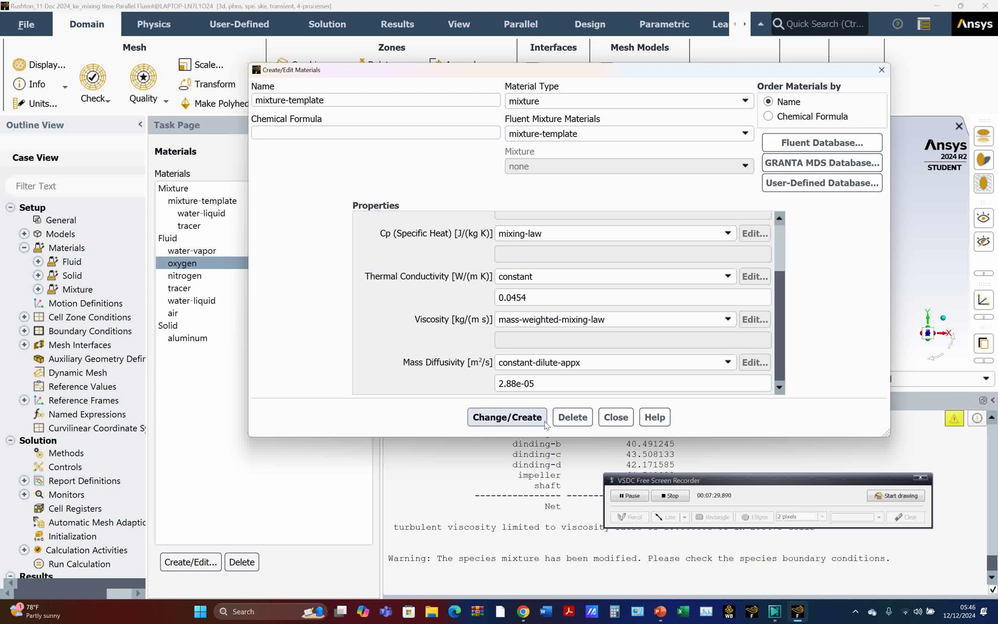
click(621, 418)
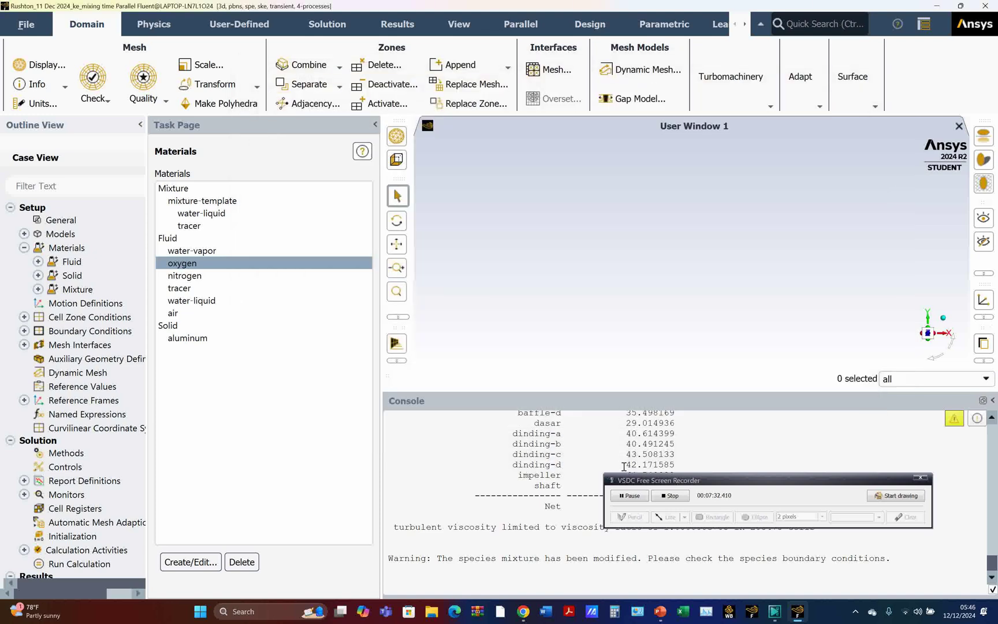
click(630, 495)
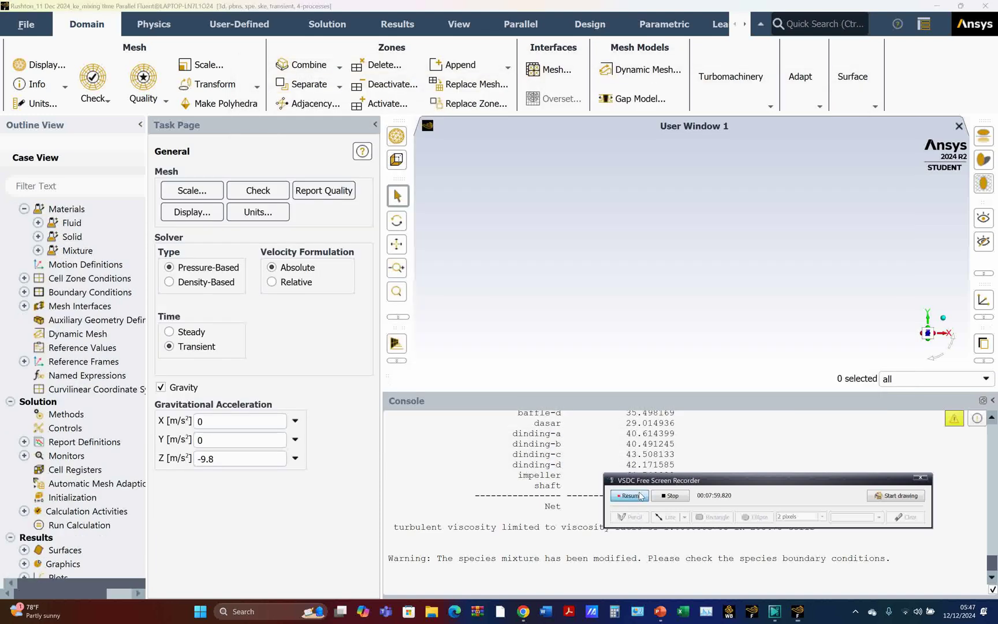
click(641, 496)
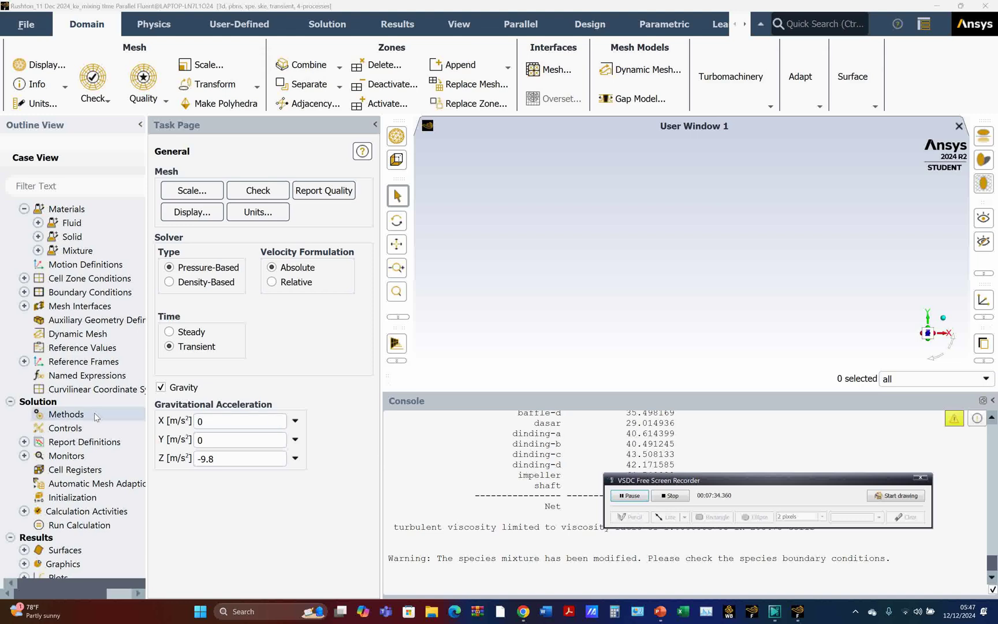
Step: Set the transient formulation in the solution methods to Second Order Implicit
scroll(93, 417, down, 1)
click(97, 374)
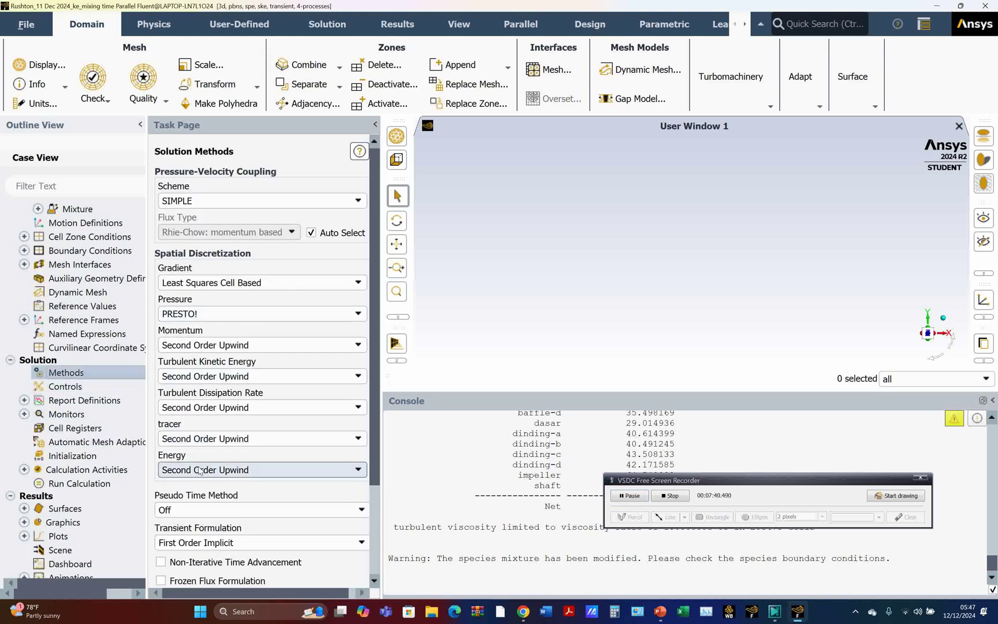
scroll(237, 490, down, 3)
click(252, 466)
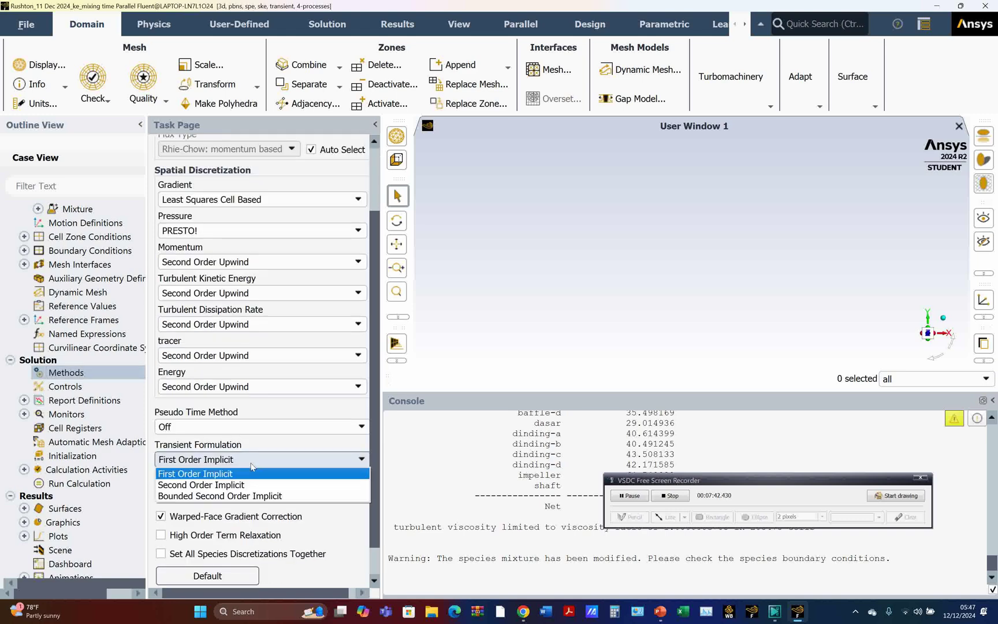
click(239, 482)
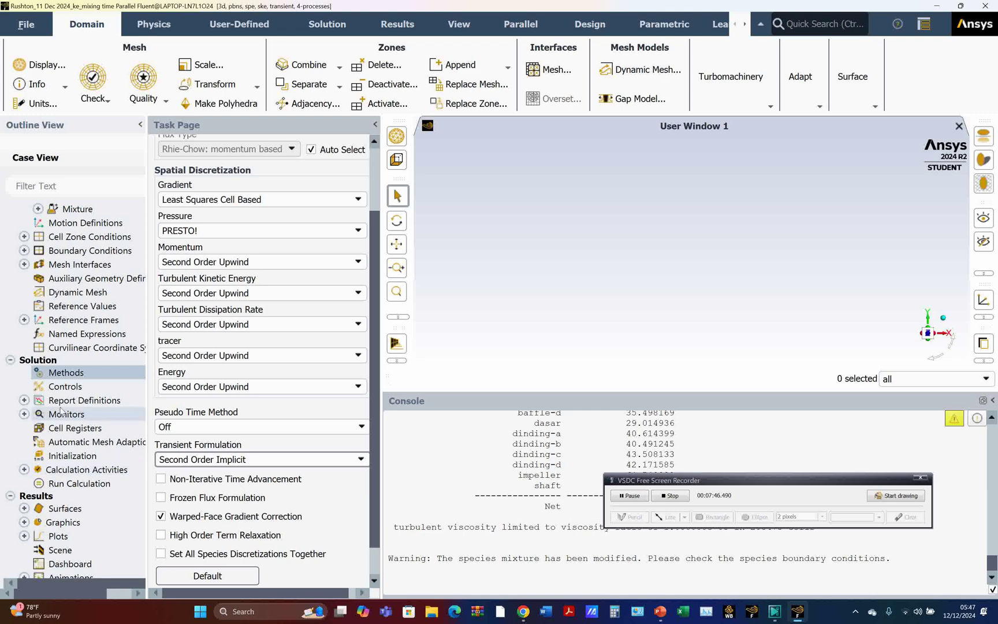
Step: Deselect the Flow, Turbulence and Energy equations in the solution controls, leaving only the tracer equation to be solved
click(79, 386)
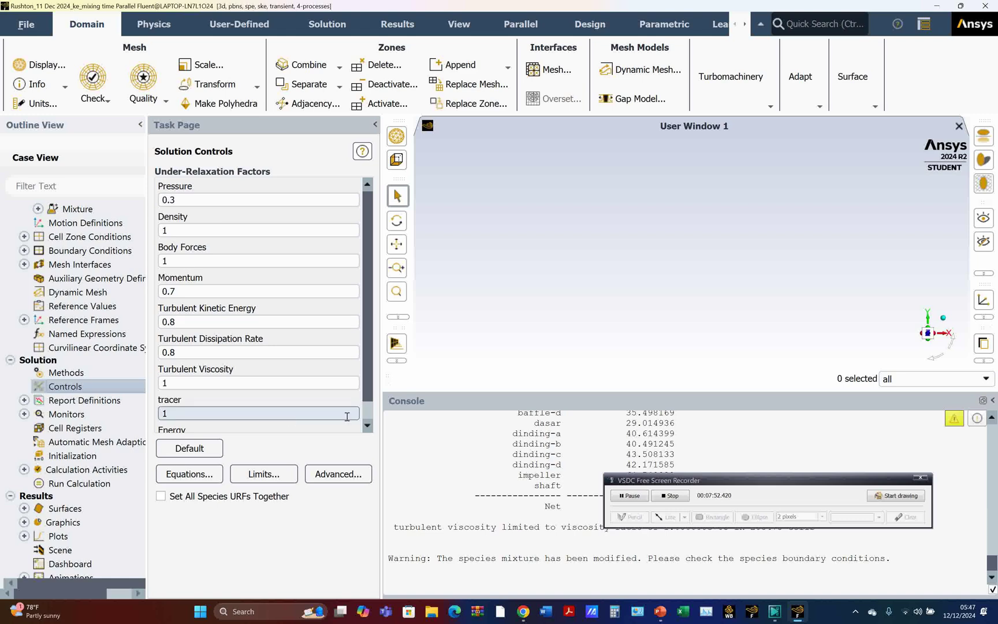
click(365, 413)
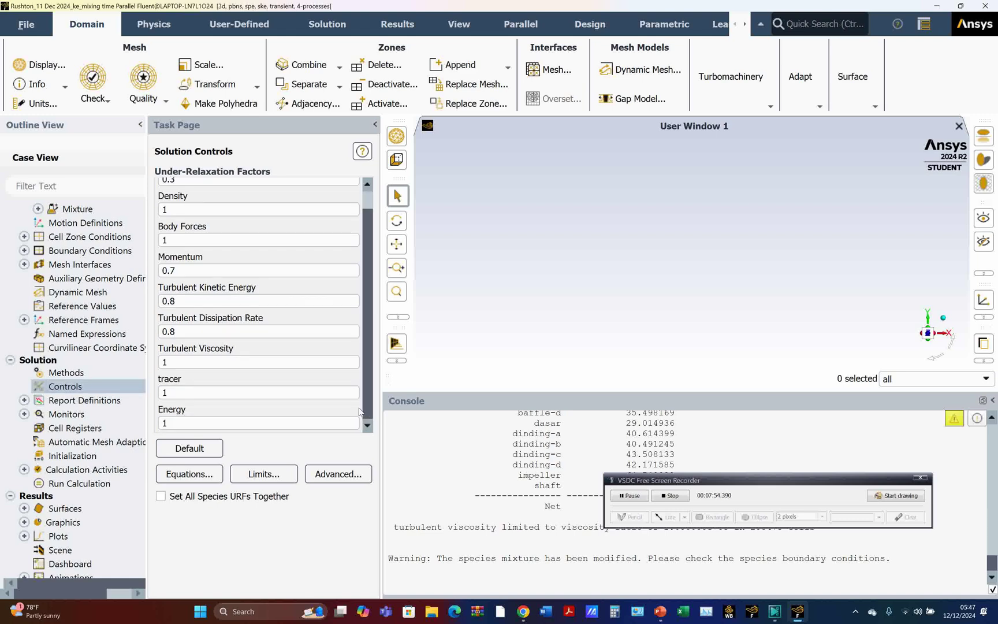
click(199, 474)
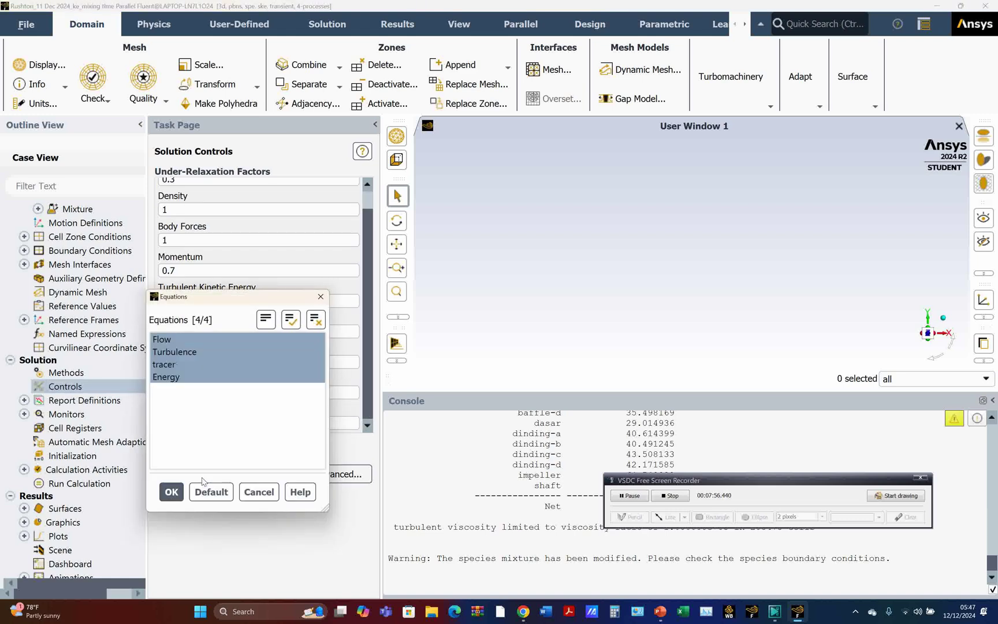
drag(214, 301, 516, 194)
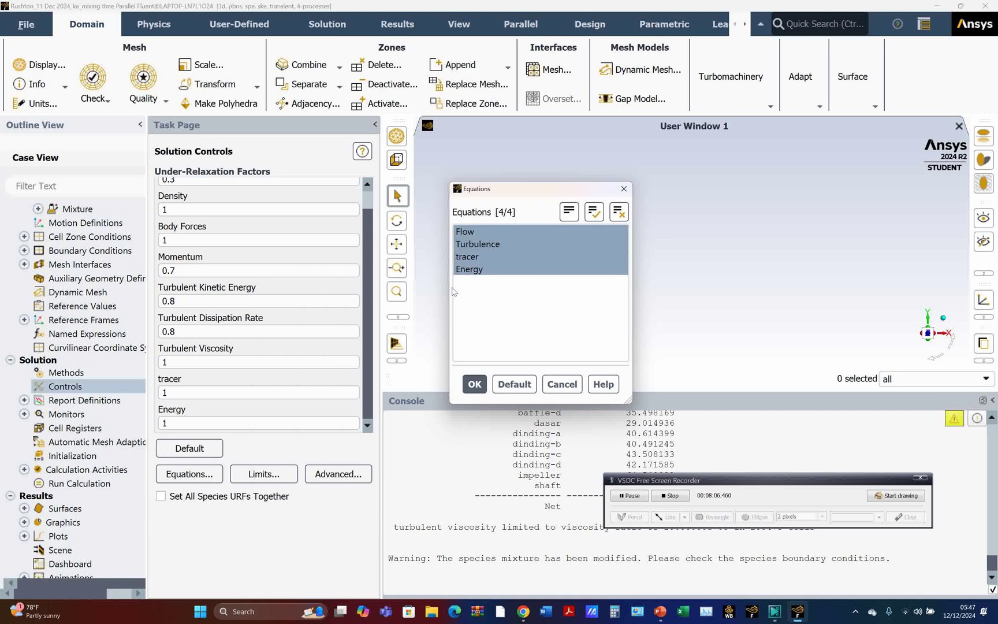
click(464, 231)
click(477, 243)
click(473, 257)
click(469, 270)
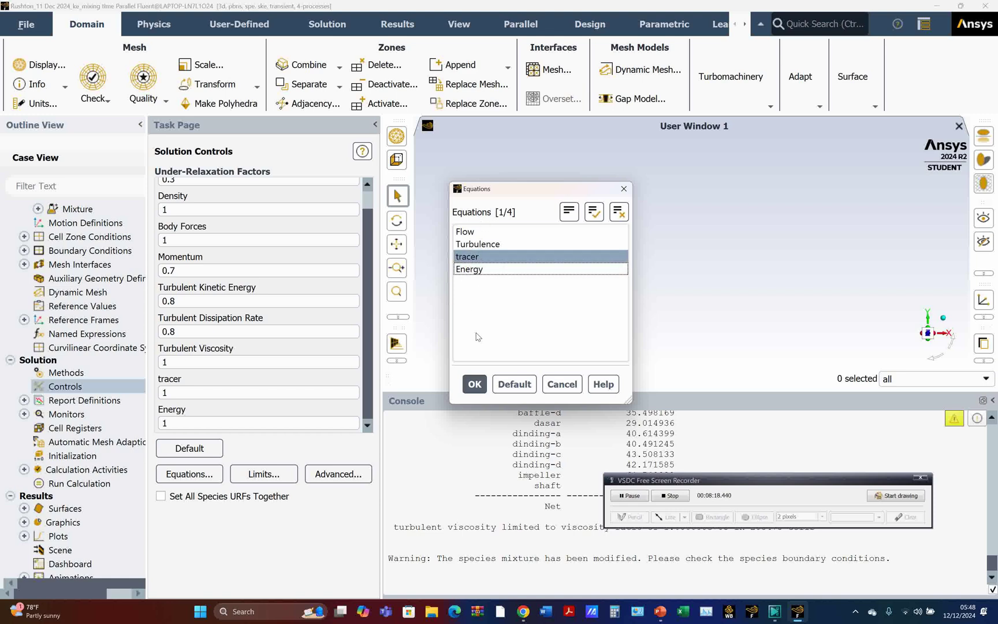
click(473, 384)
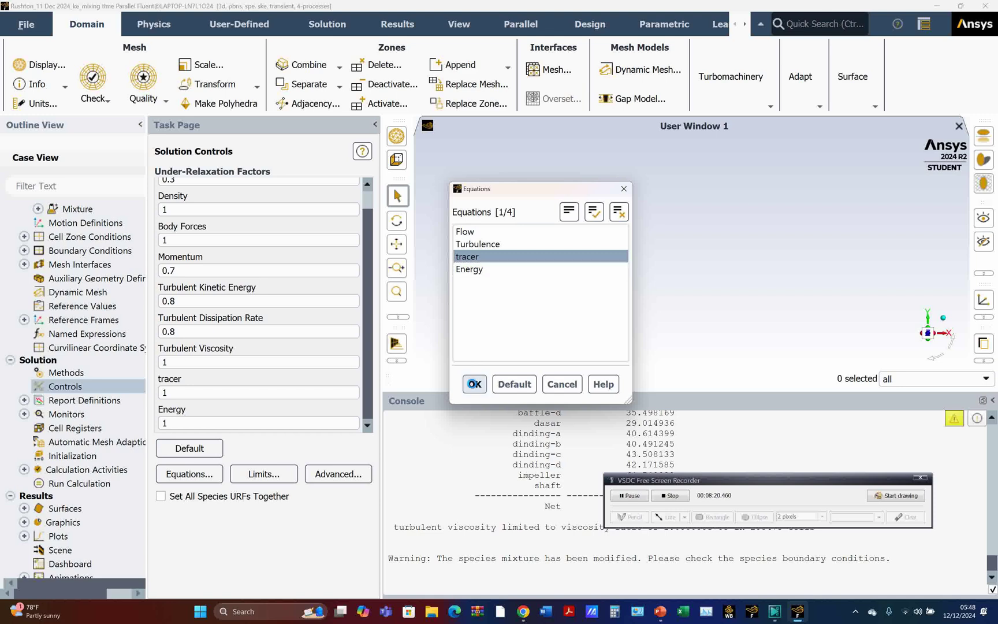
click(631, 496)
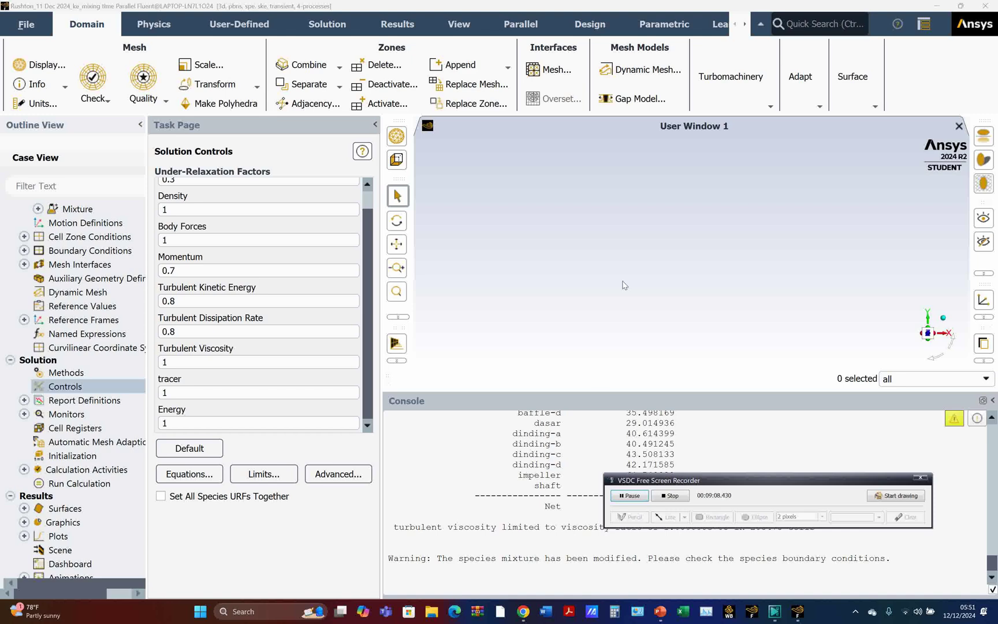
Step: Start a new region-type cell register from manual mesh adaption
click(819, 106)
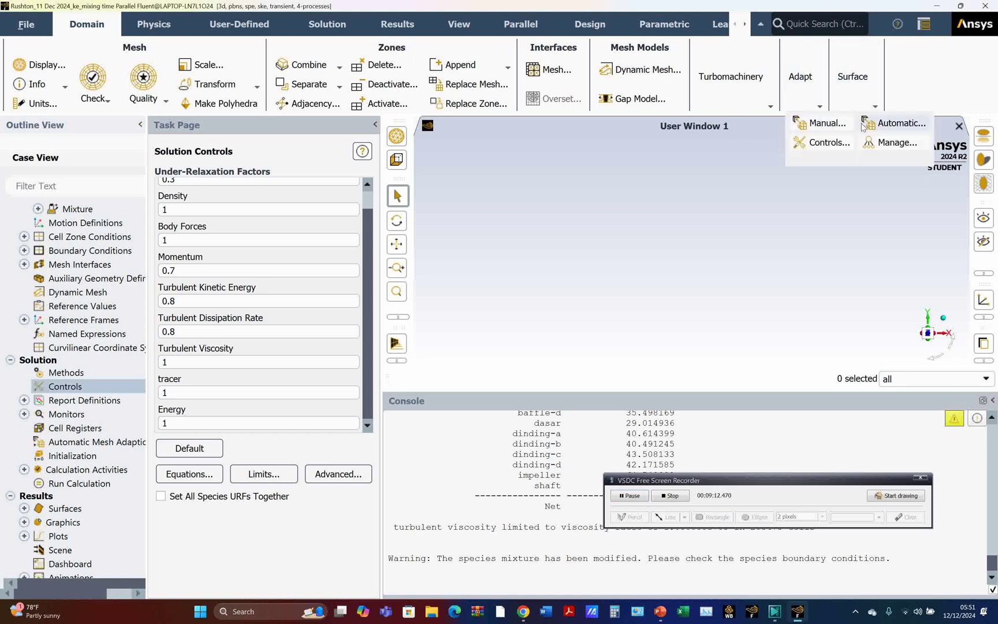
click(825, 123)
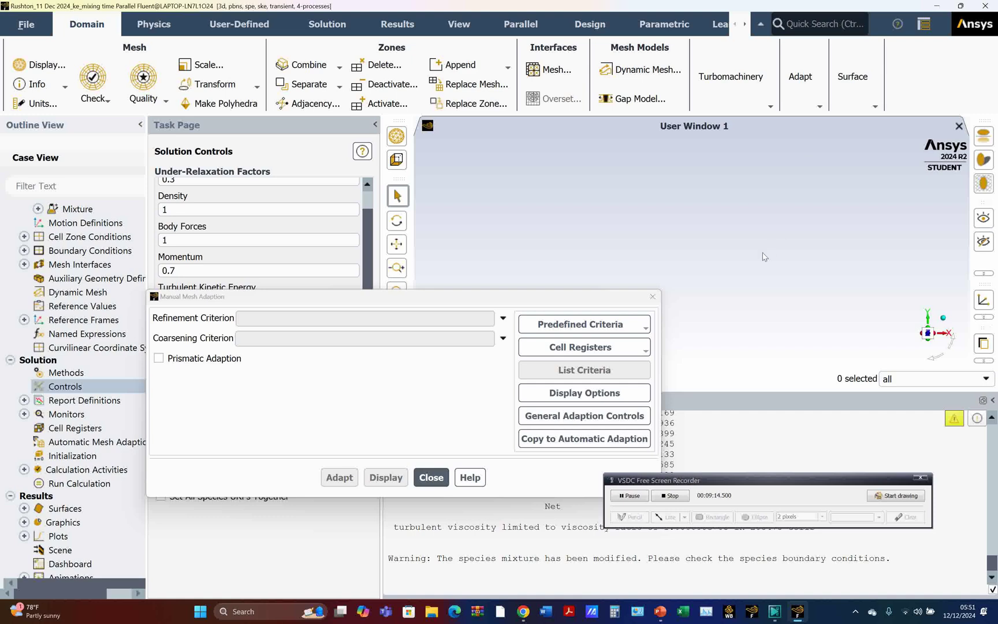
click(637, 349)
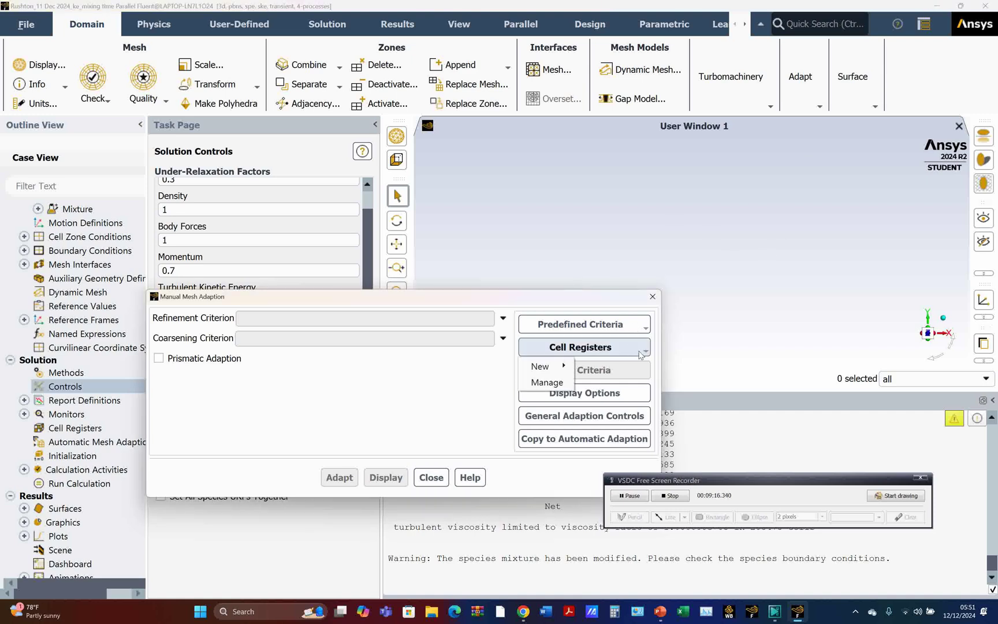
mouse_move(552, 367)
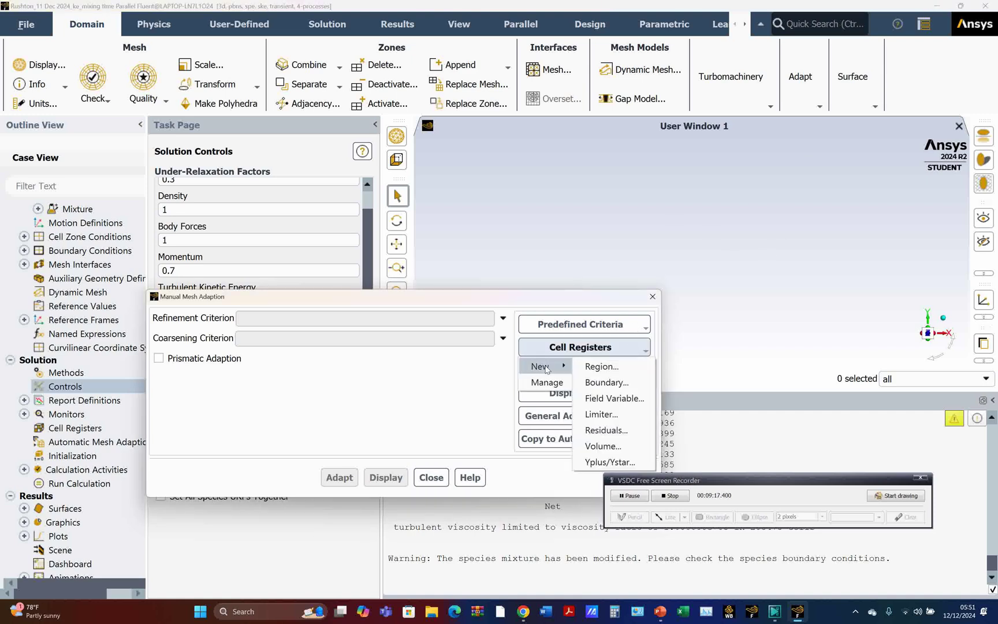
click(597, 366)
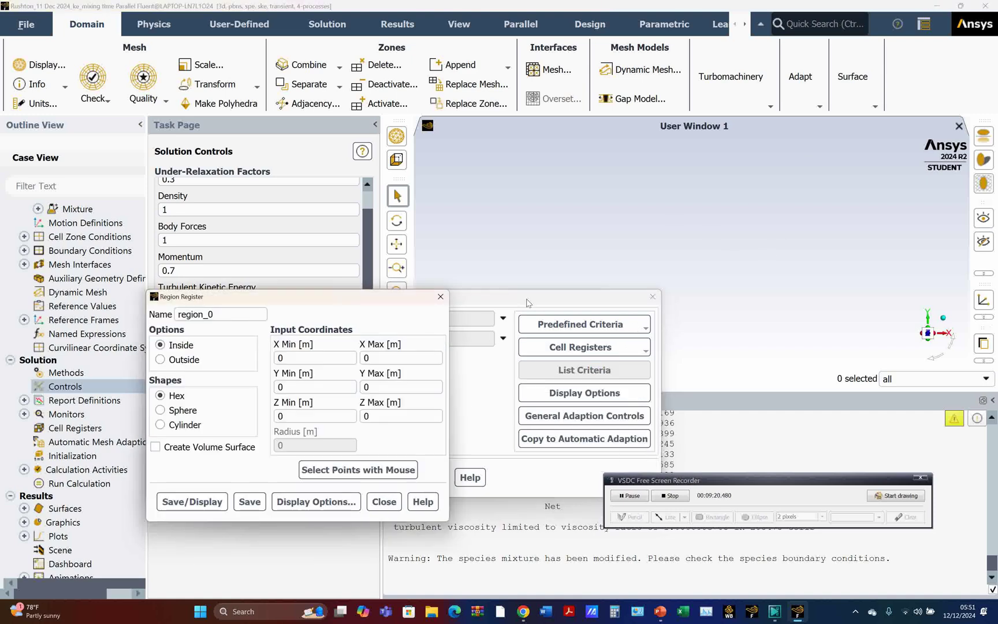
drag(279, 299, 581, 179)
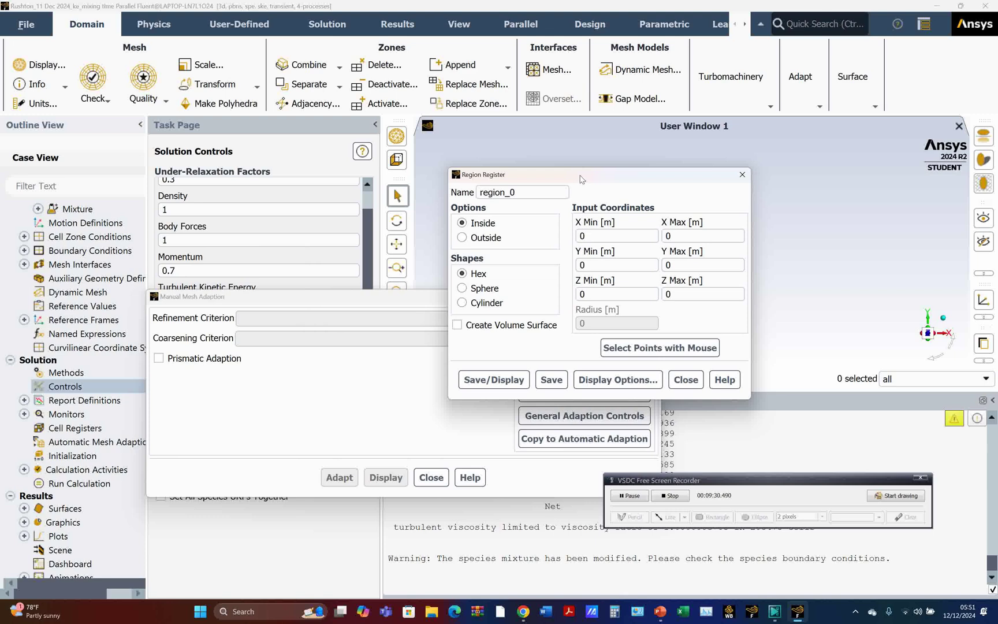
Step: Define the region as a sphere centred at X 0.1, Y 0.1, Z 0.29 m with a radius of 0.005 m
click(596, 238)
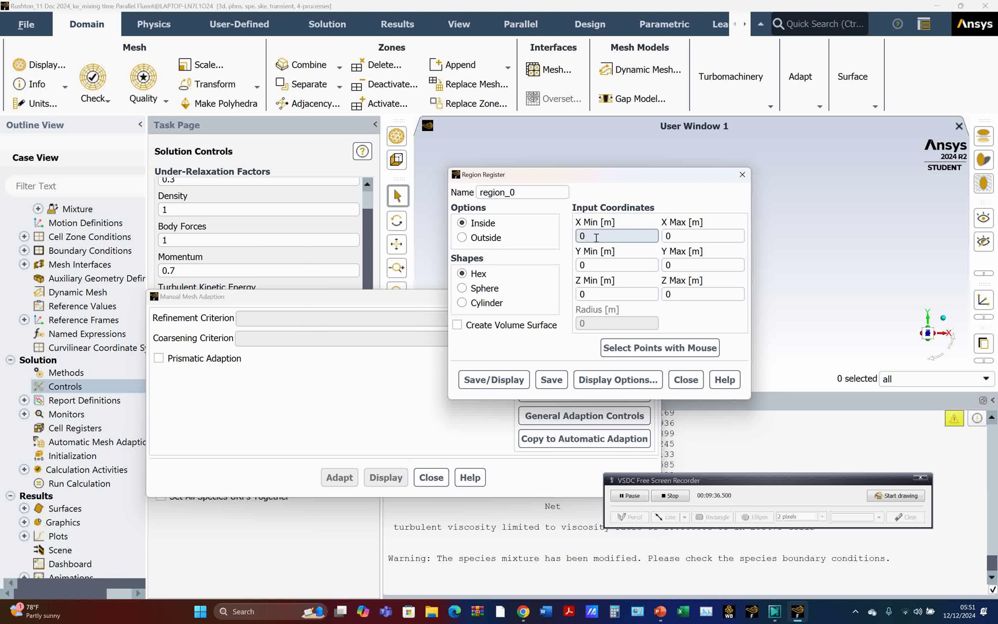
text(.1)
click(590, 266)
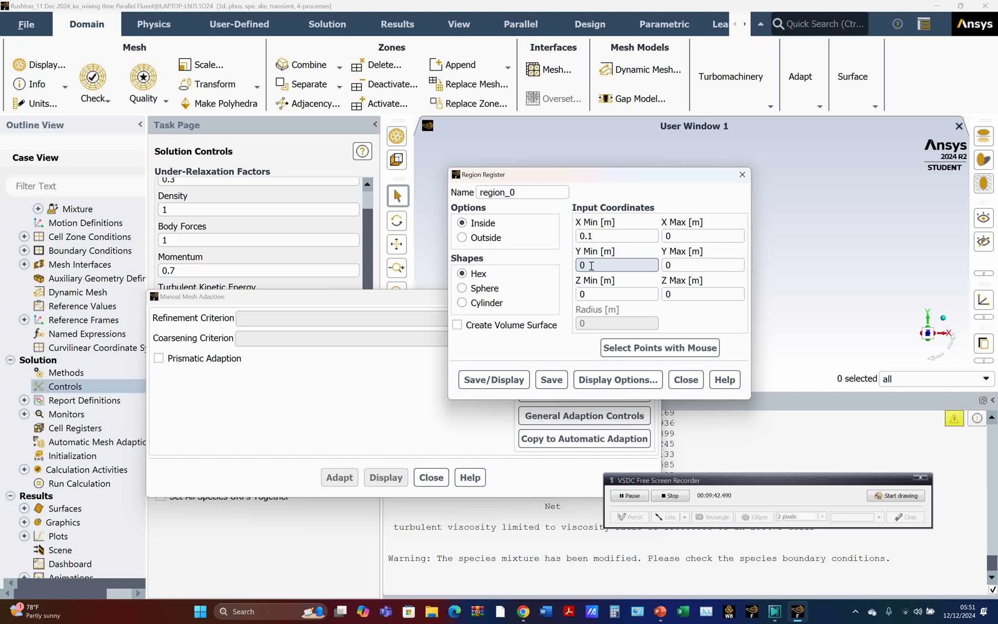
text(.1)
click(593, 294)
text(.25)
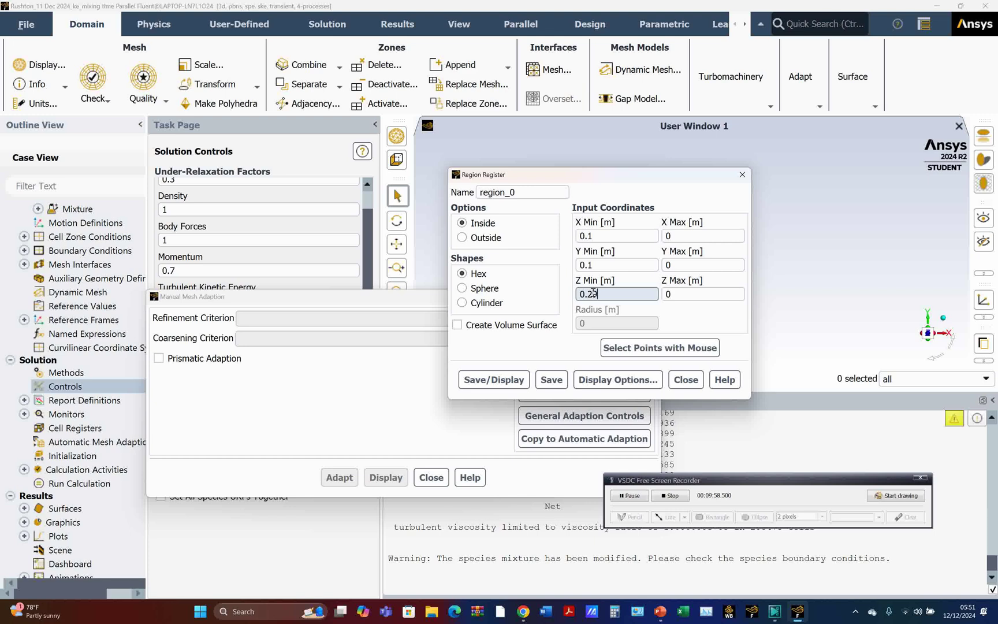
key(BackSpace)
text(9)
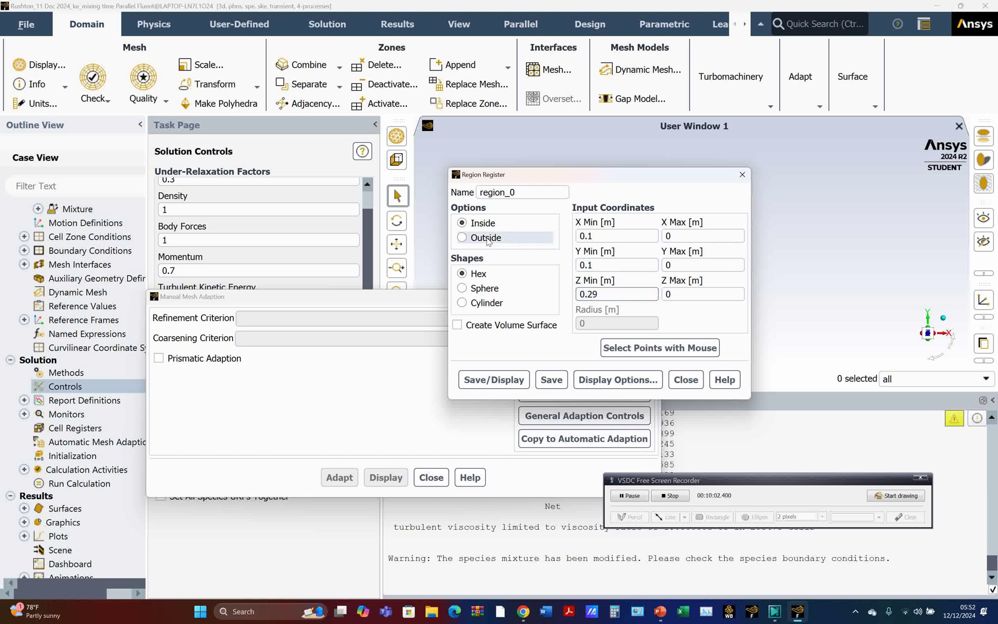
click(477, 290)
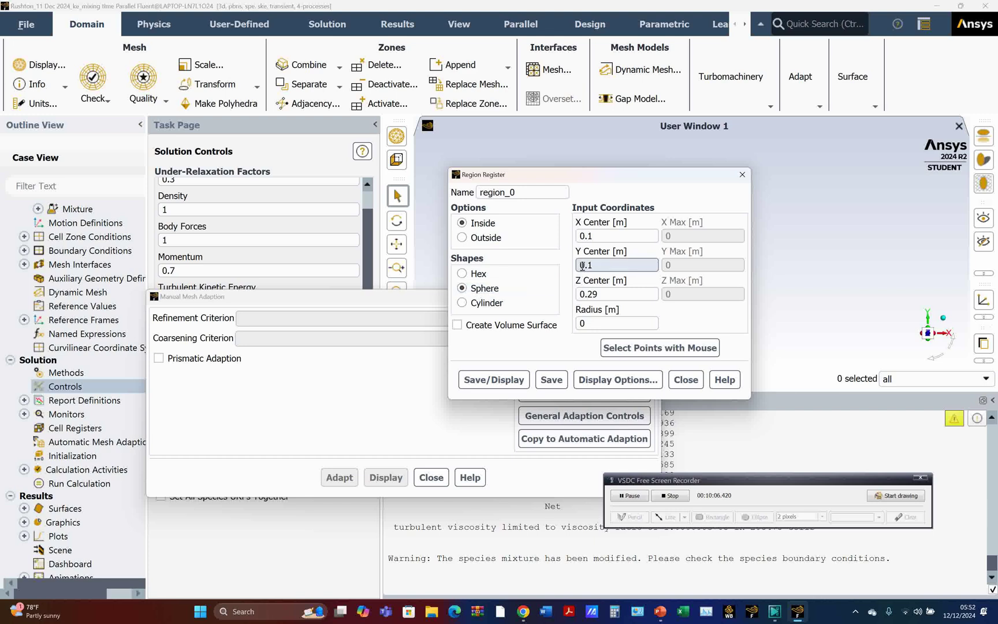
click(593, 325)
text(.005)
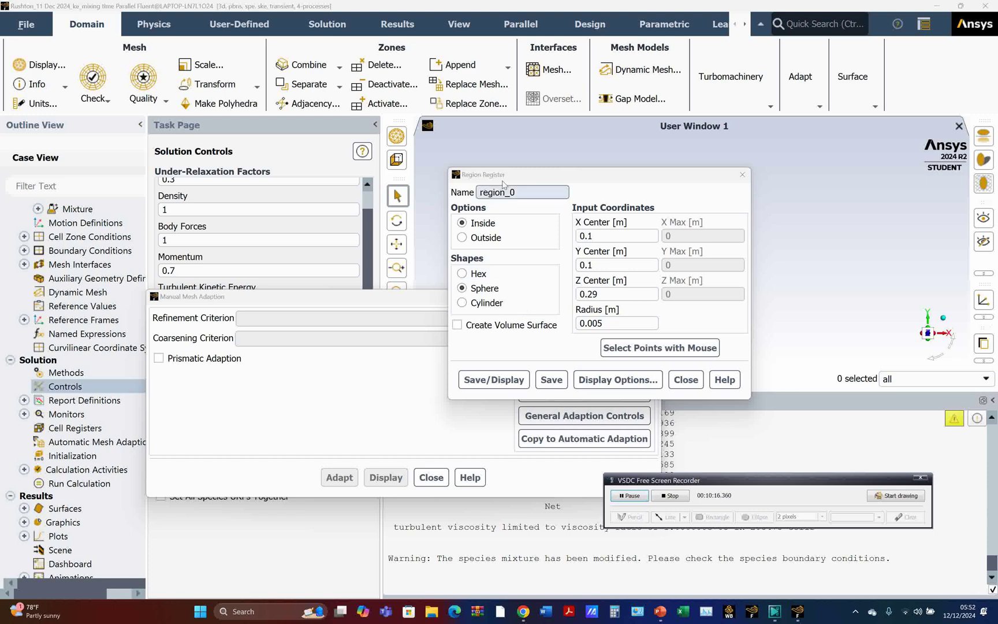
Step: Name the region register injeksi, save and display it, and close the region definition
double_click(522, 191)
text(inje)
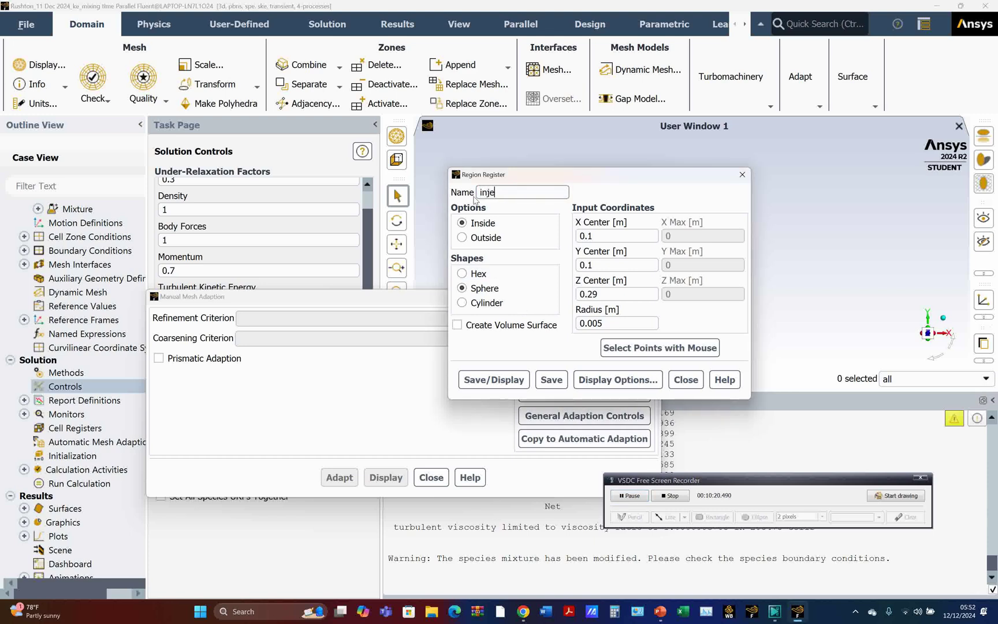
key(BackSpace)
key(BackSpace)
key(BackSpace)
key(BackSpace)
text(inje)
click(493, 379)
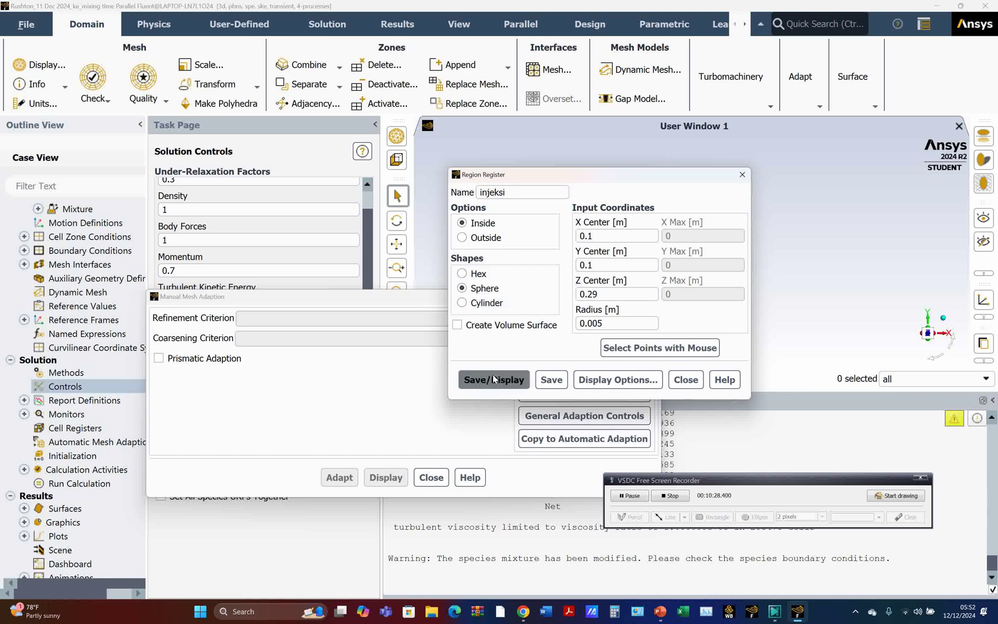
click(686, 380)
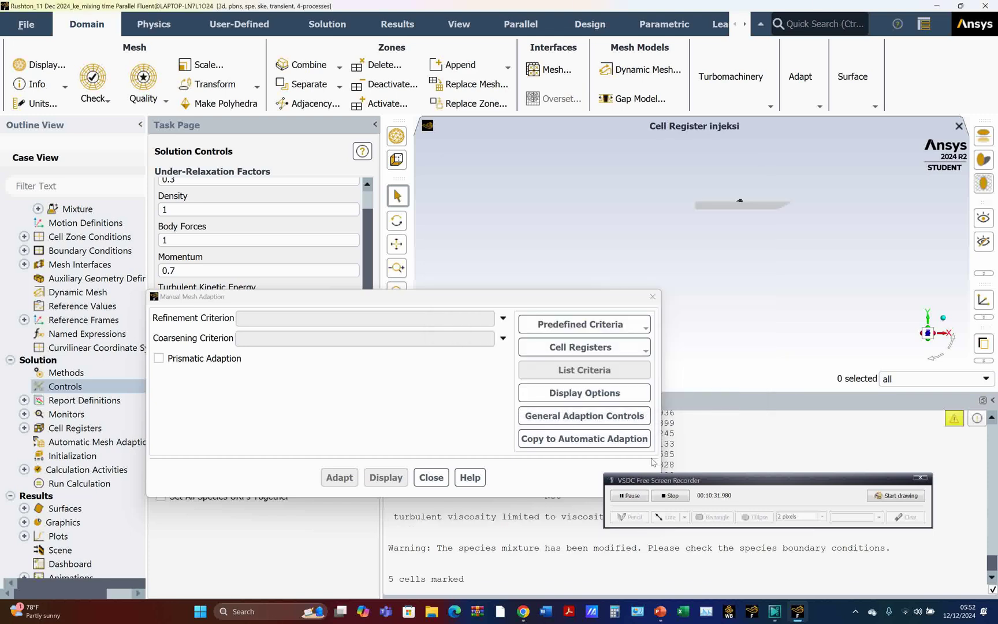
click(630, 495)
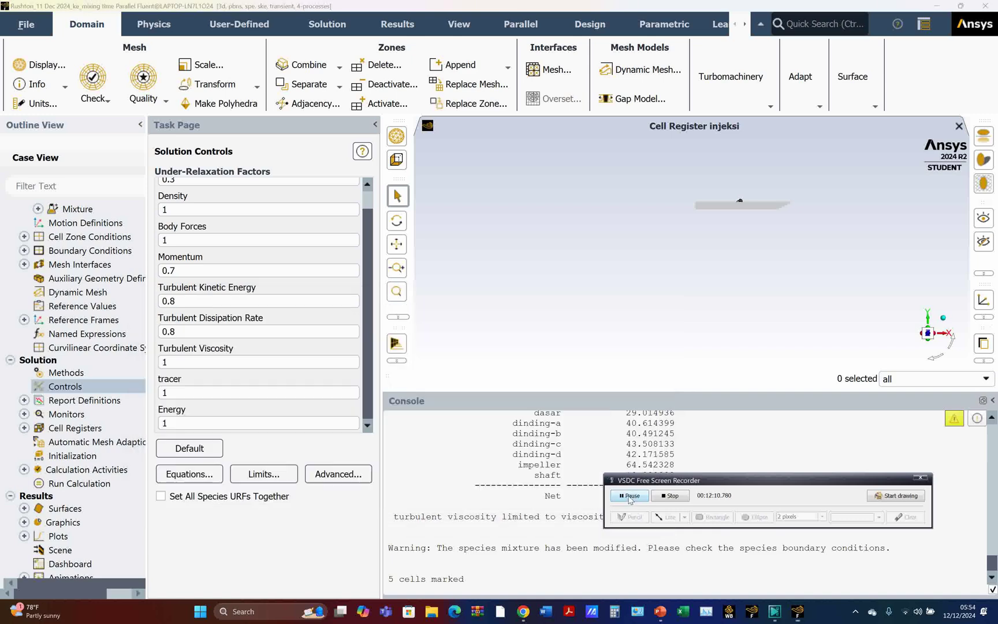
Step: Set up a patch in the solution initialization that assigns tracer a value of 1 in the injeksi register
click(73, 455)
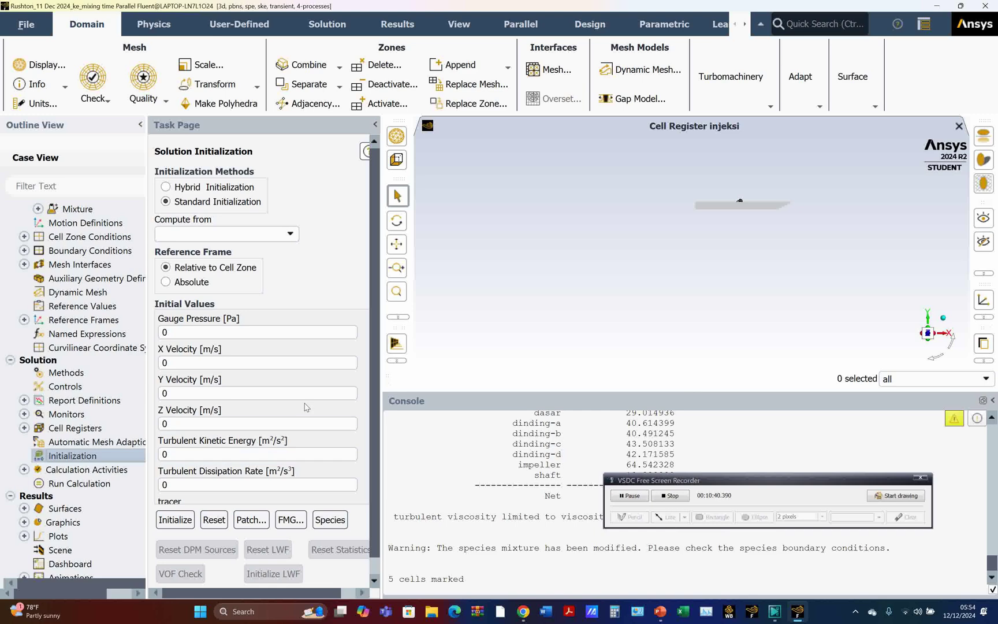
click(252, 520)
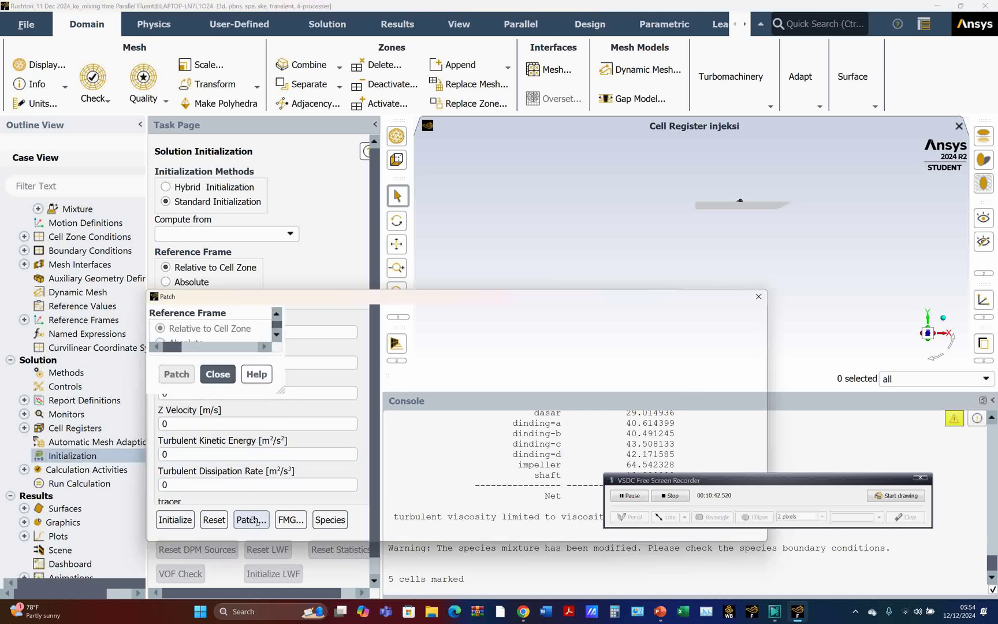
drag(274, 301, 276, 224)
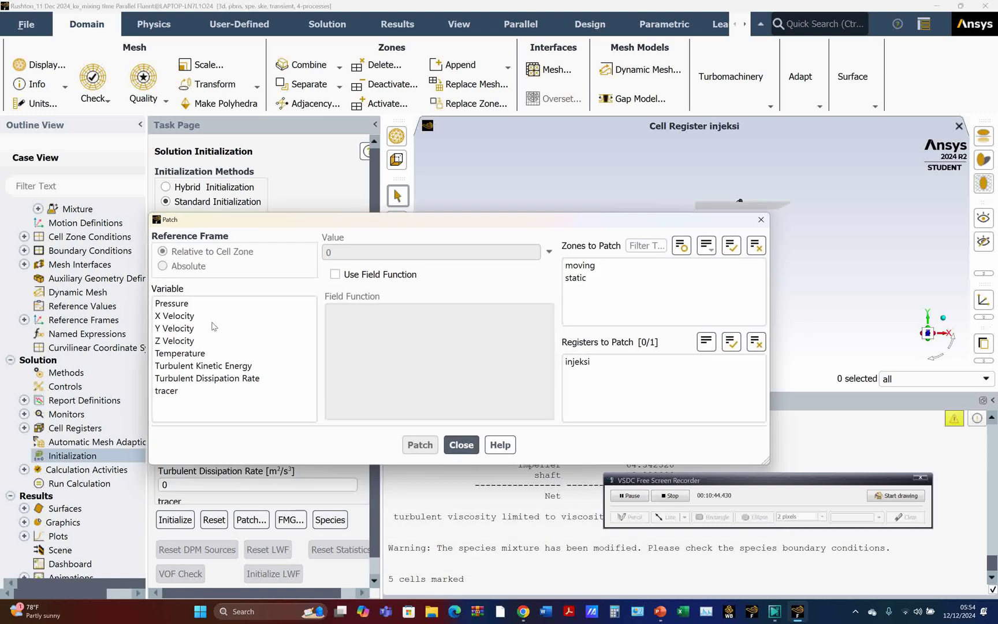
click(177, 393)
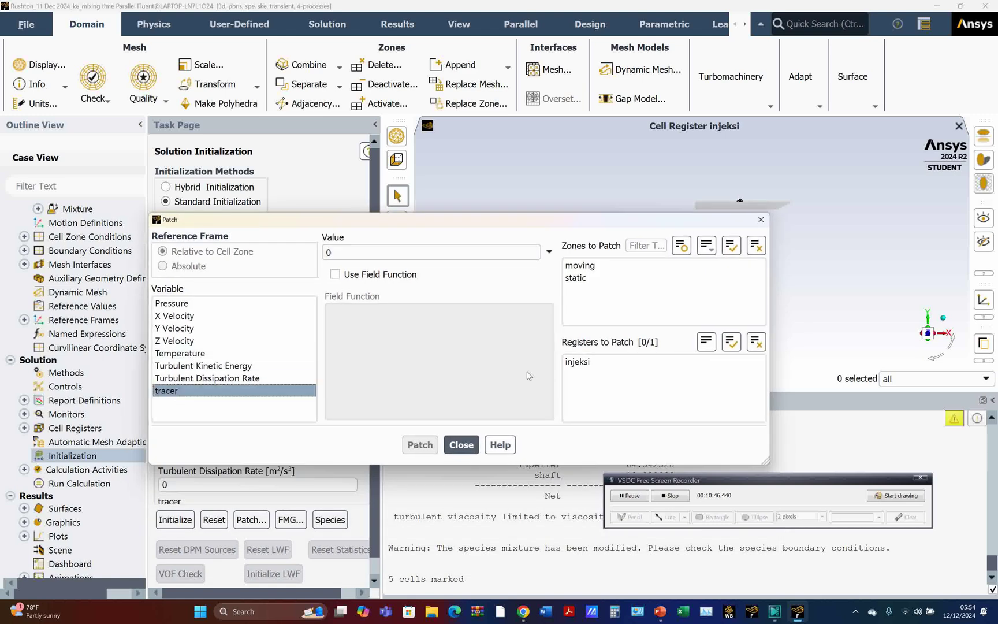
click(582, 365)
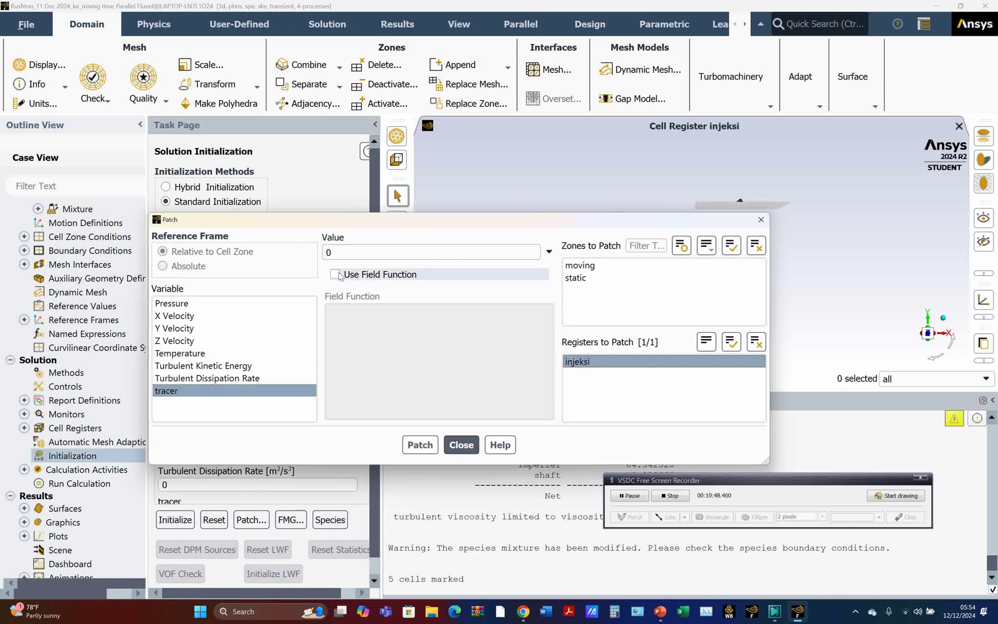
click(332, 252)
drag(332, 252, 319, 254)
text(1)
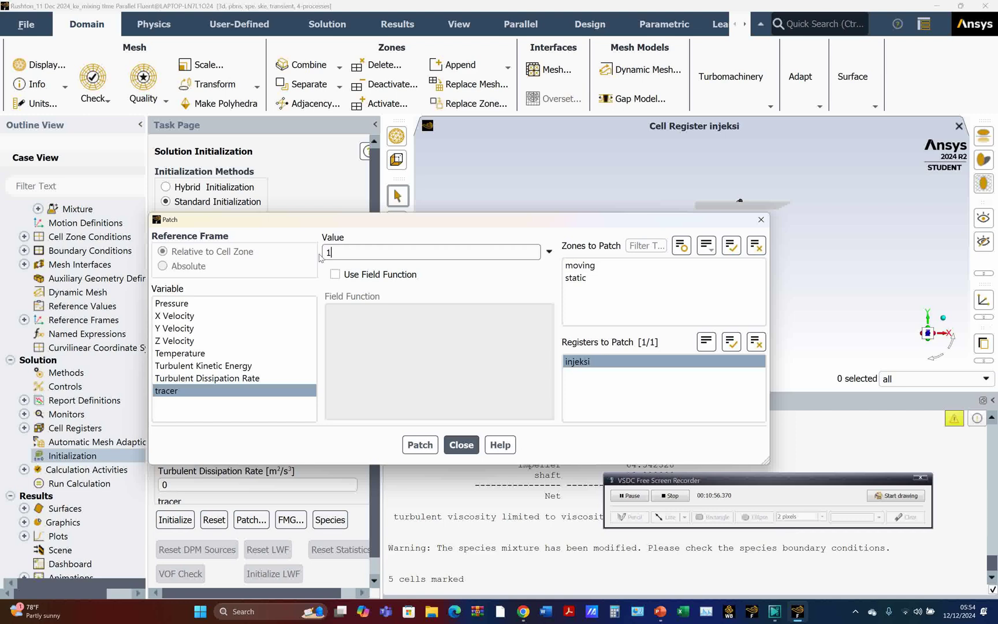
Step: Make sure tracer and the injeksi register are selected, apply the patch, and close the patch definition
click(209, 394)
click(237, 389)
click(601, 362)
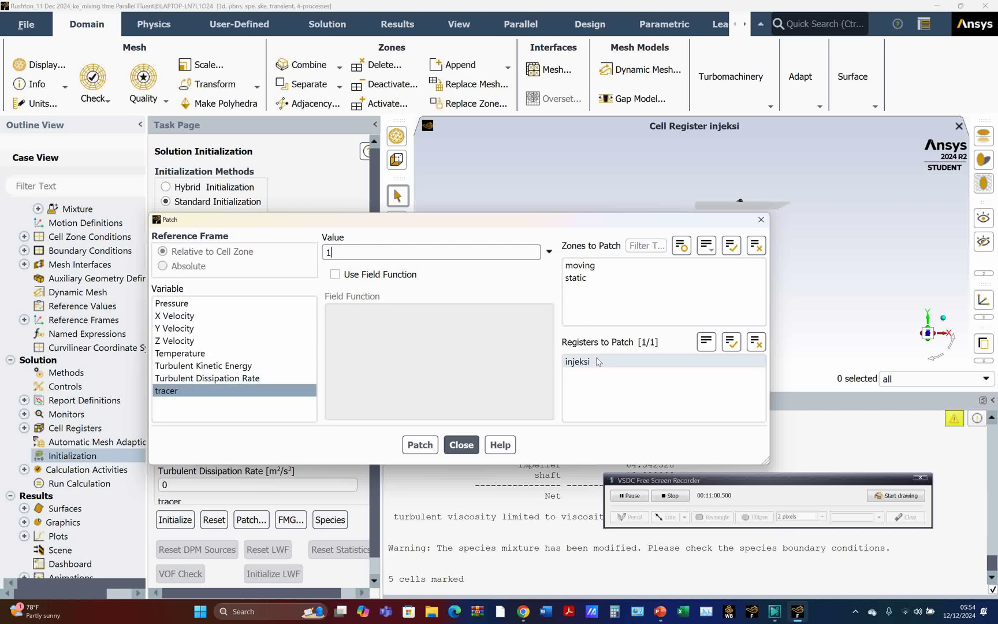
click(586, 365)
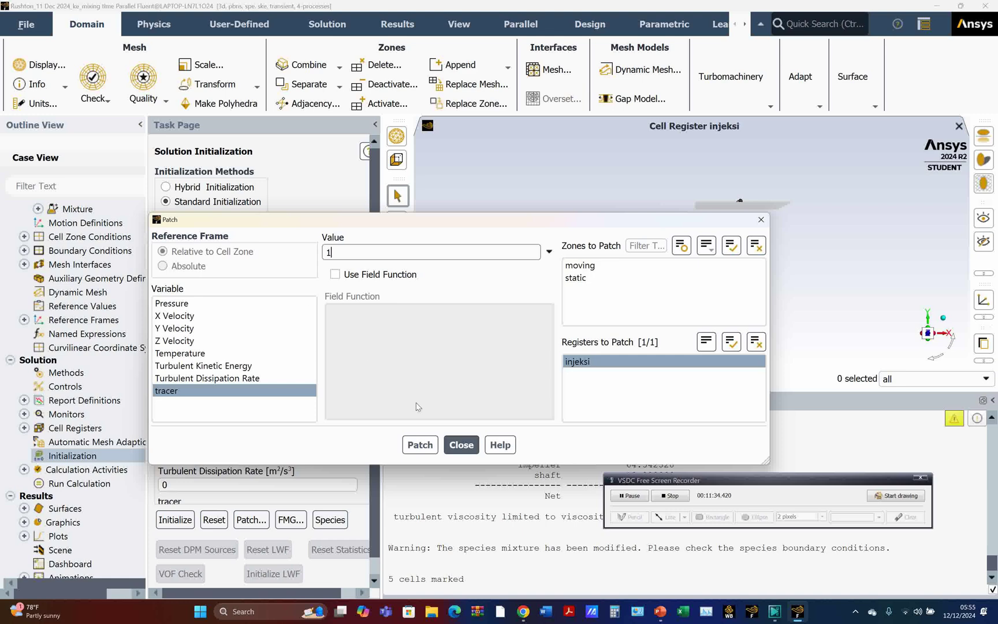
click(418, 446)
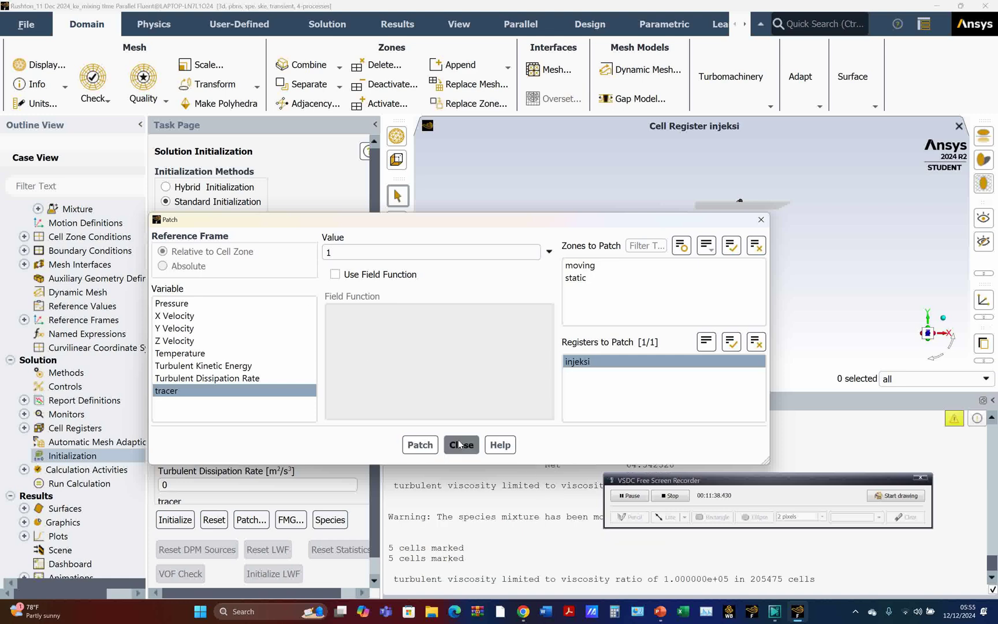
click(460, 444)
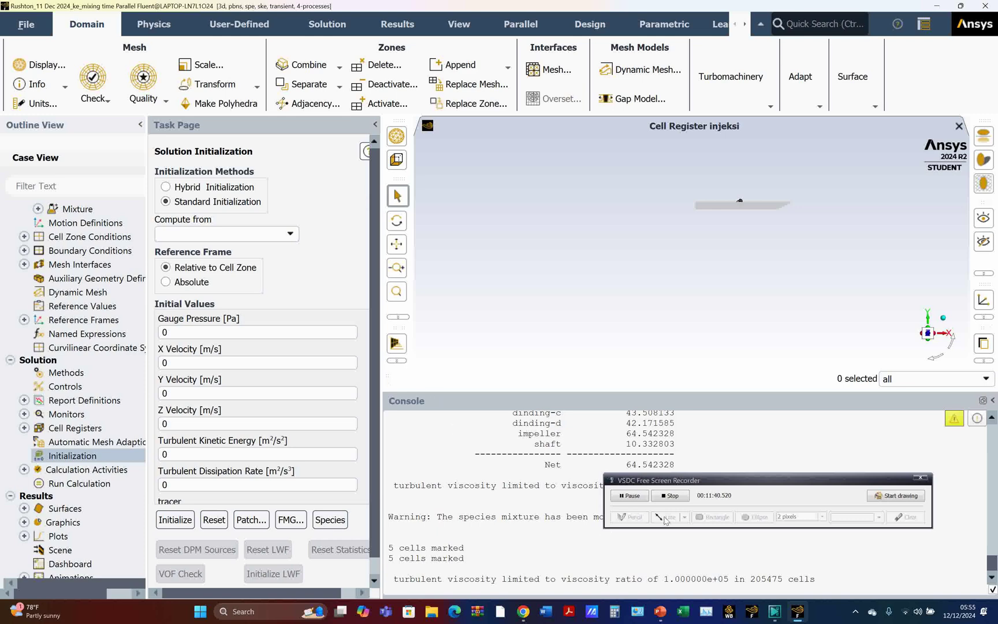
click(629, 495)
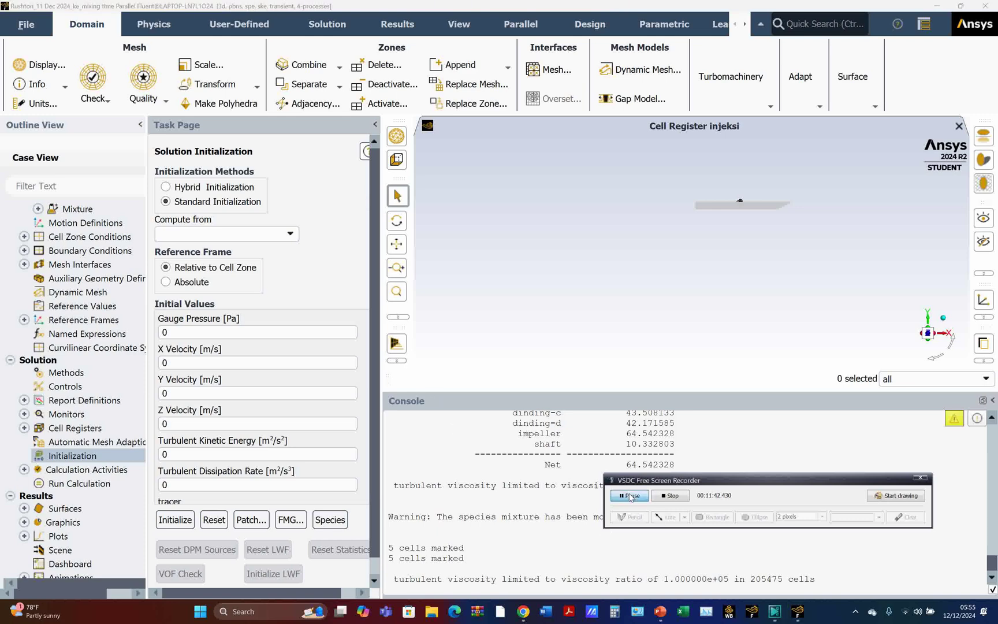
drag(646, 479, 680, 323)
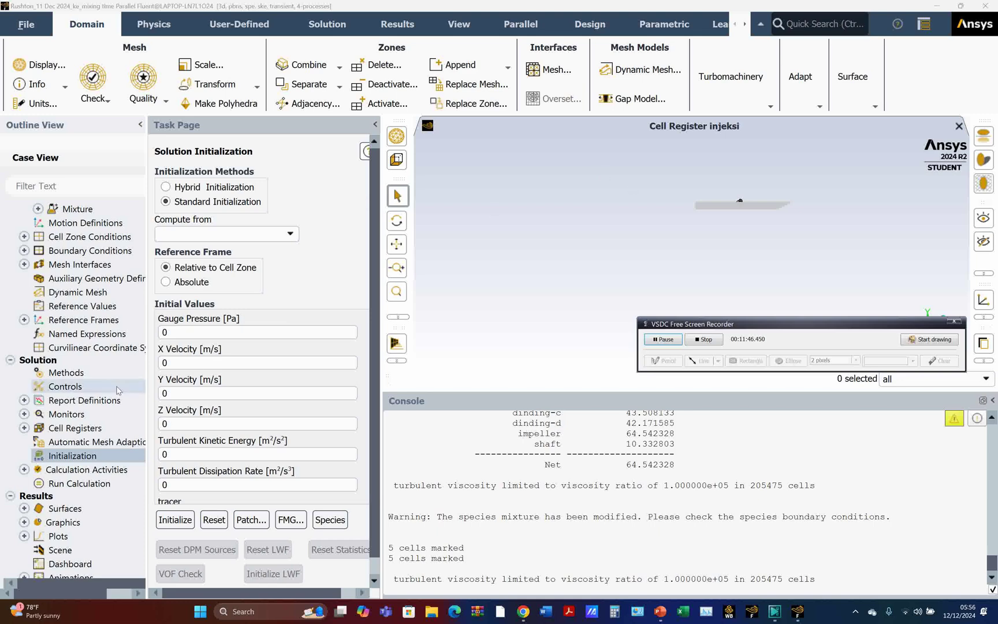
scroll(118, 390, down, 1)
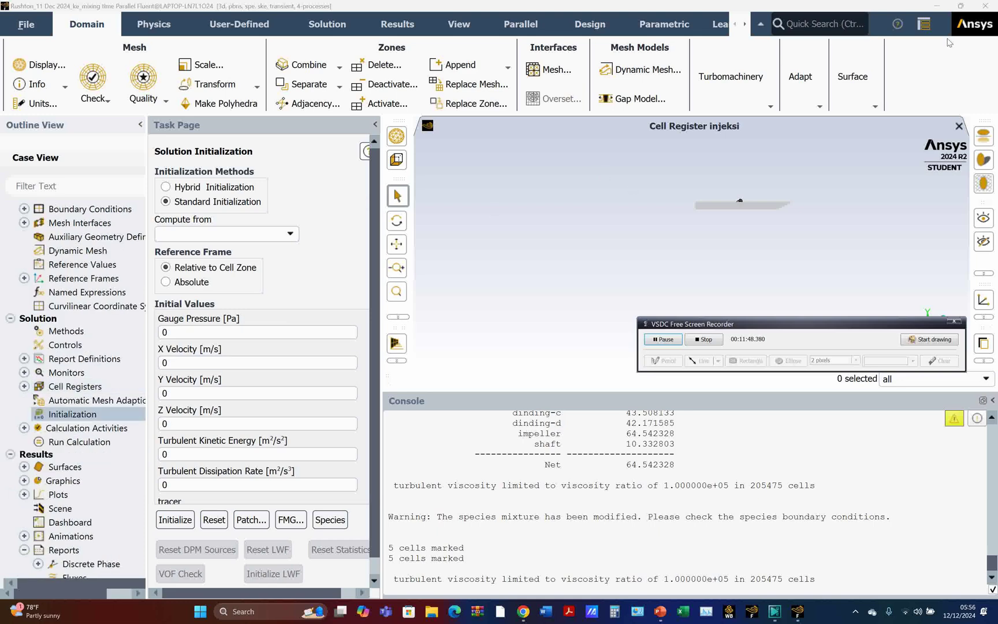
Step: Start a new point surface in the domain and name it point-1
click(874, 108)
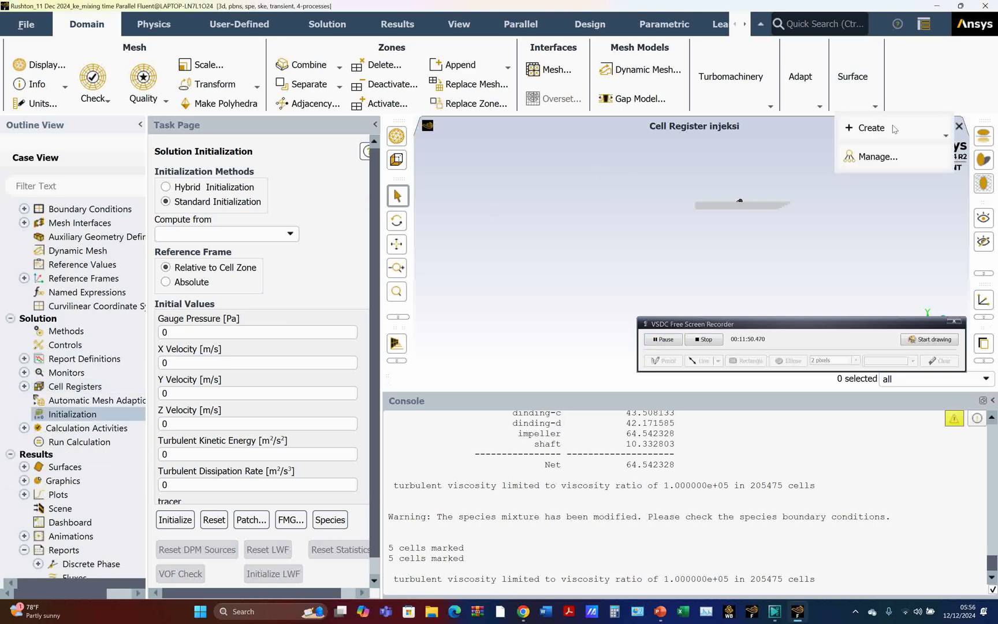
click(945, 136)
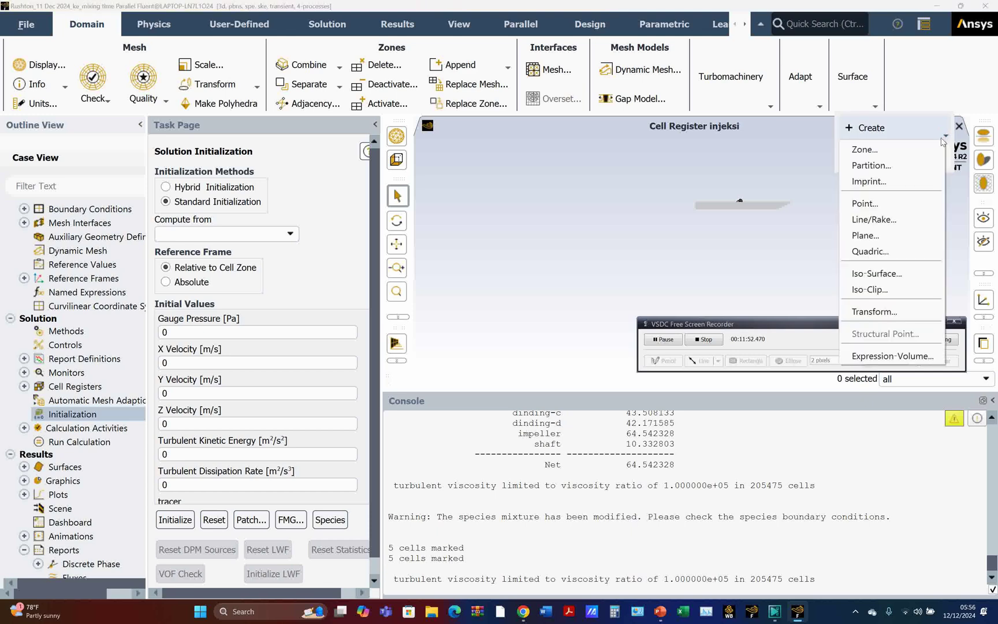
click(888, 205)
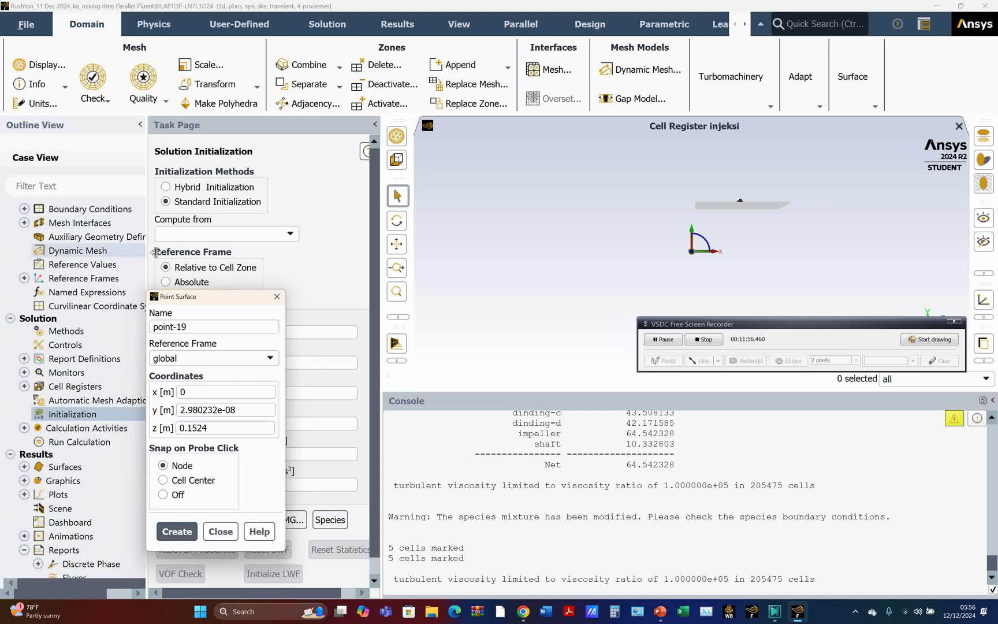
drag(198, 298, 198, 237)
double_click(179, 264)
text(1)
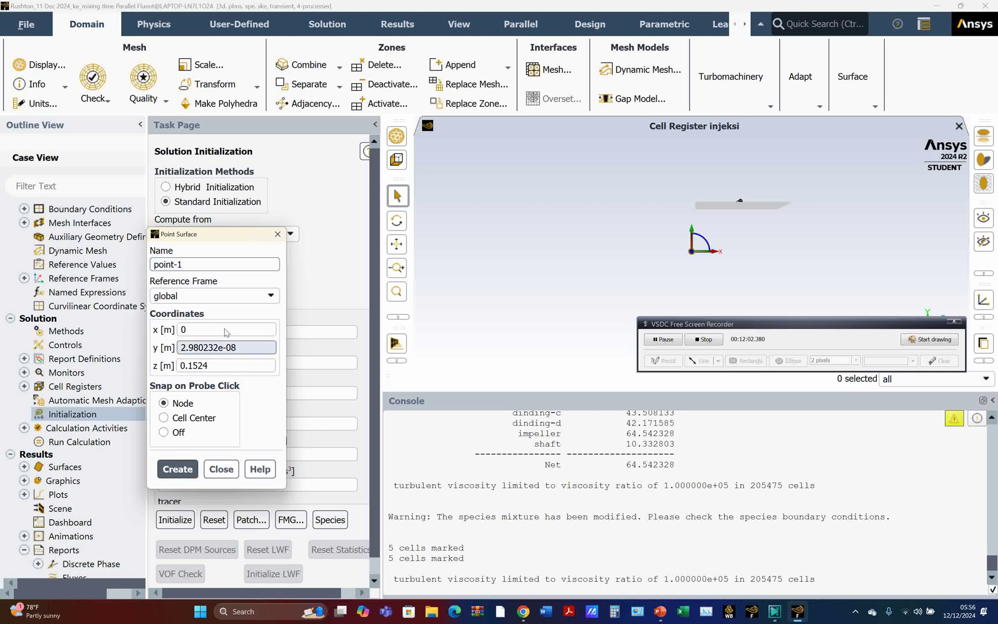
Step: Set the coordinates of point-1 to X 0.1, Y 0.1, Z 0.29 m and compare them with the PowerPoint reference slide
click(206, 331)
text(.1)
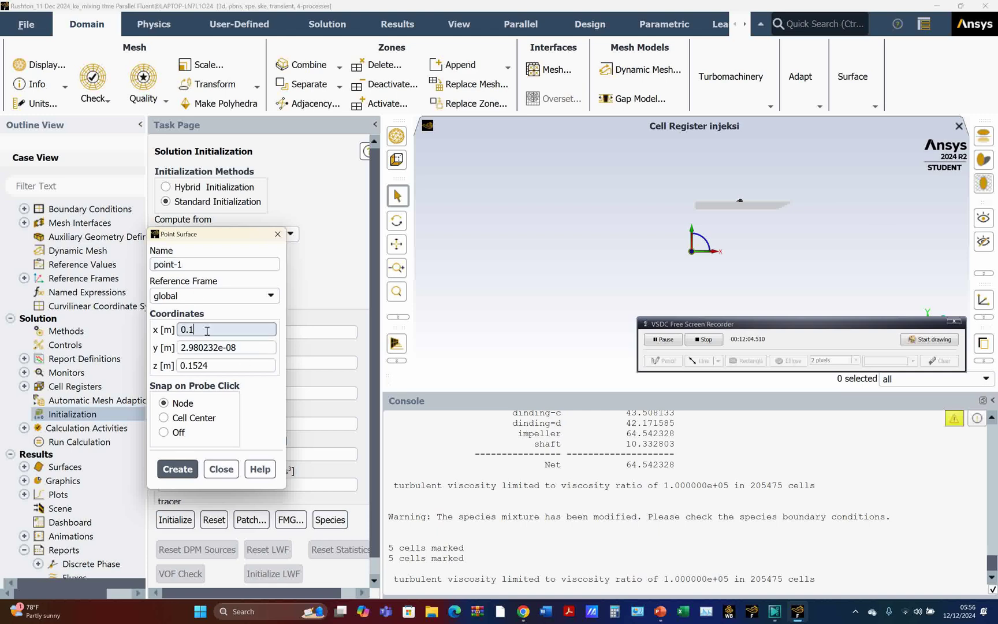
drag(249, 350, 162, 359)
text(0.1)
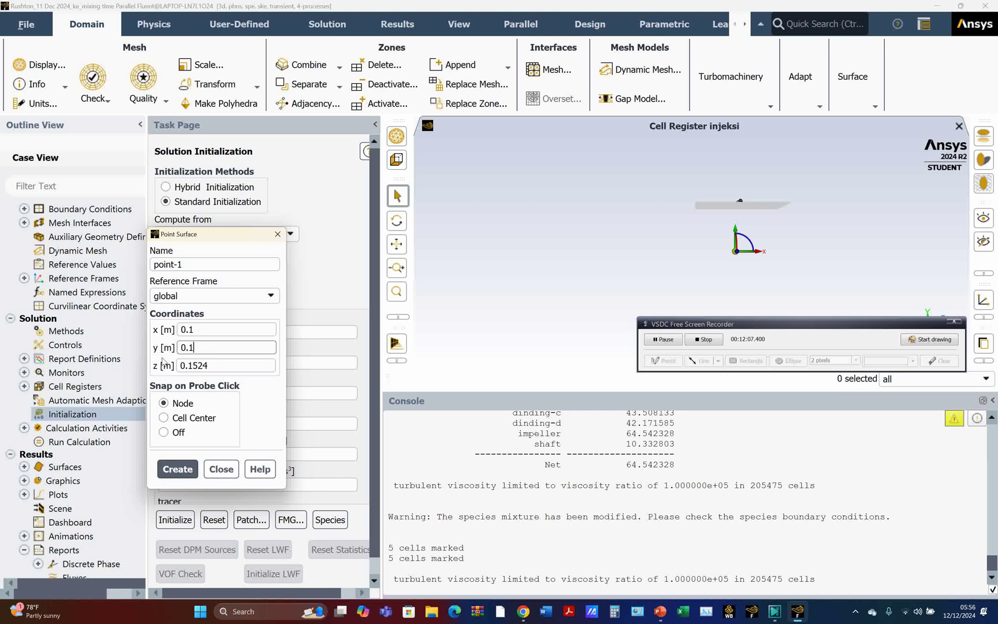
click(221, 365)
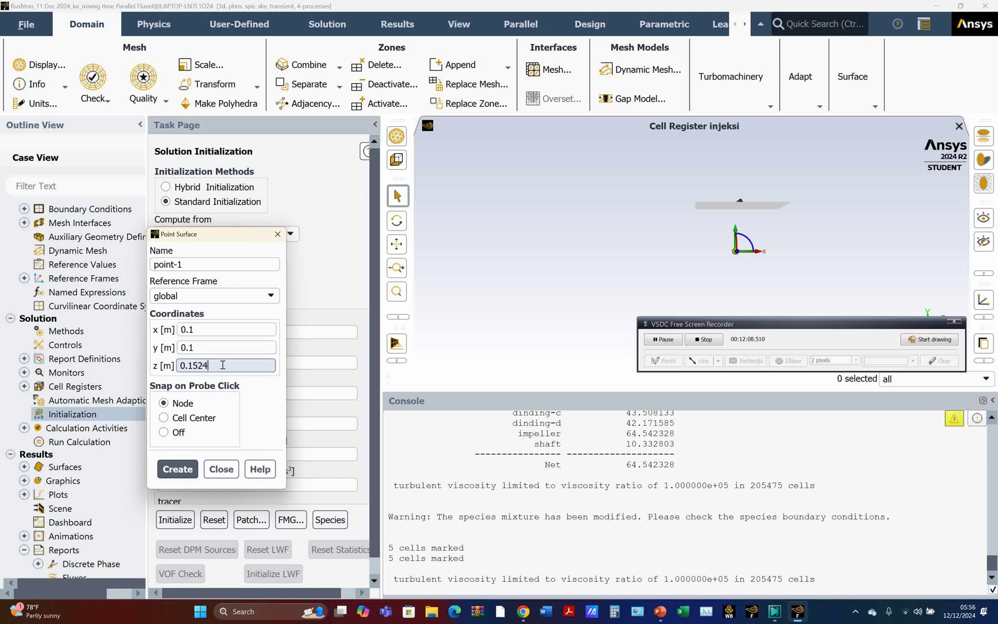
key(BackSpace)
key(BackSpace)
key(BackSpace)
key(BackSpace)
text(29)
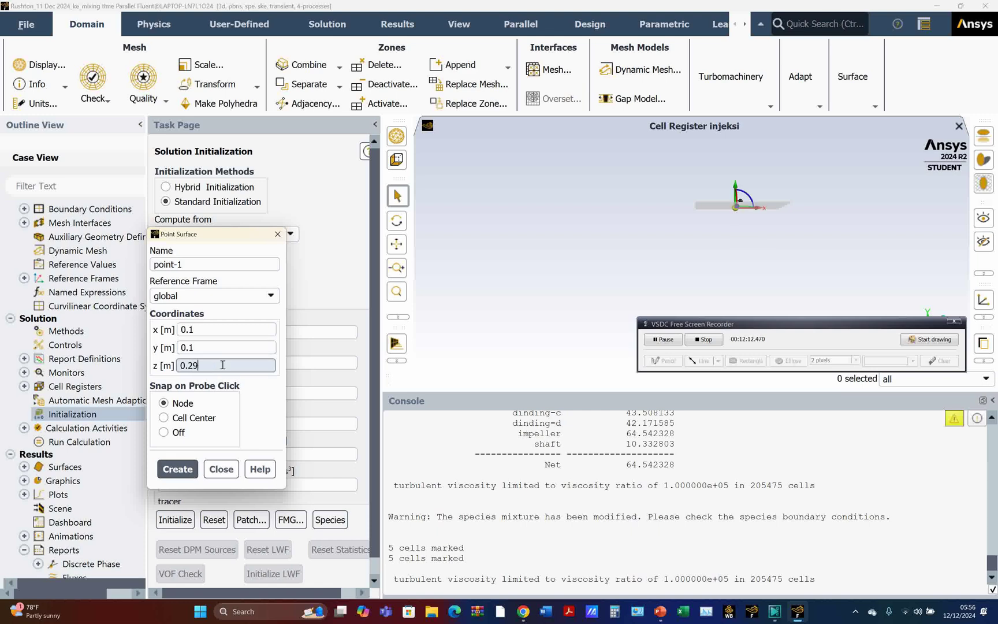
click(660, 612)
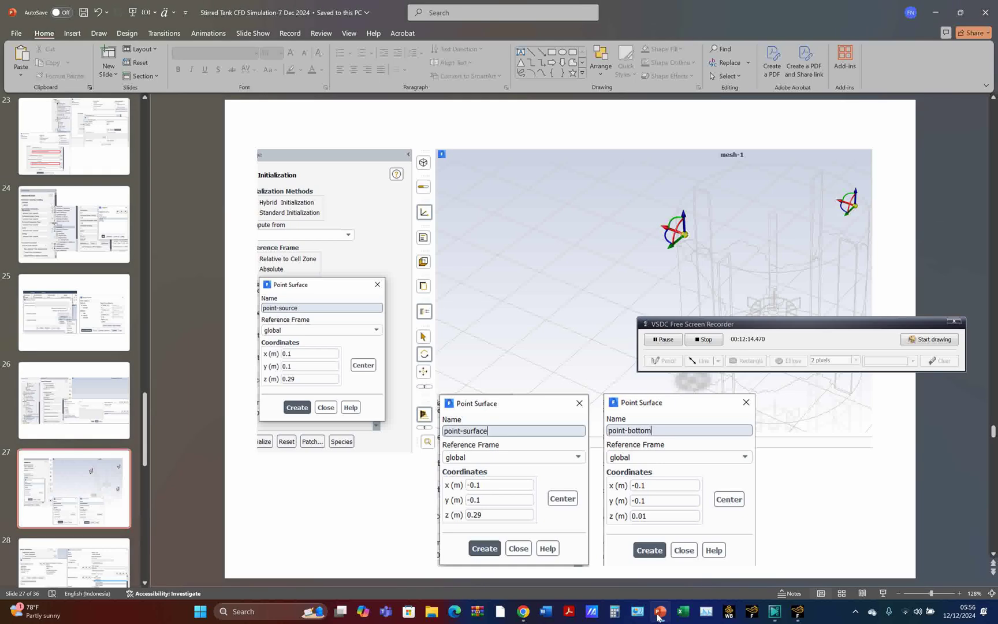
click(659, 613)
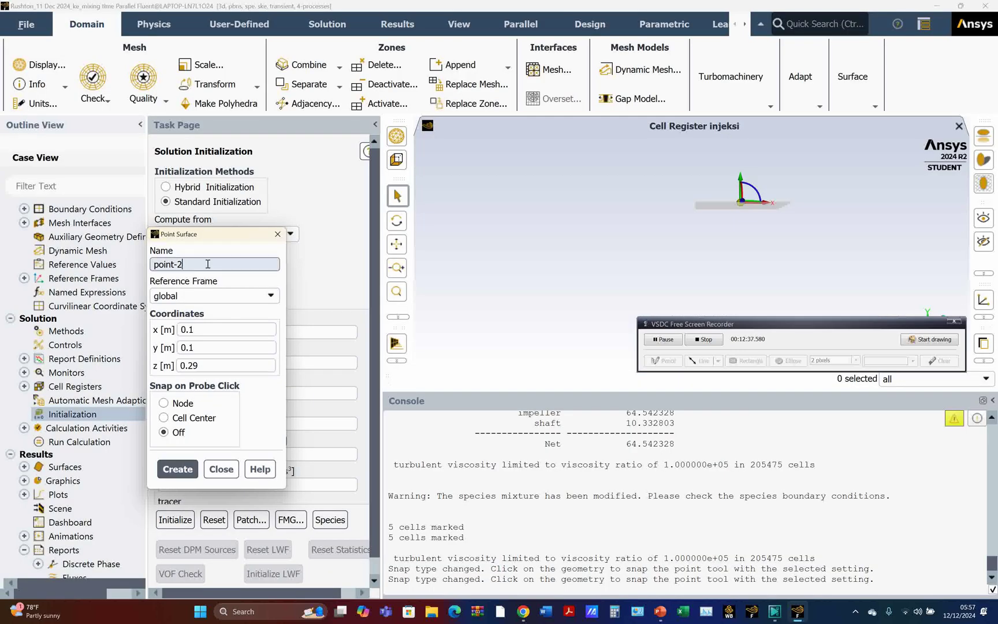
Step: Set X and Y of point-2 to -0.1 m and create the point surface
click(226, 328)
click(181, 328)
text(-)
click(181, 347)
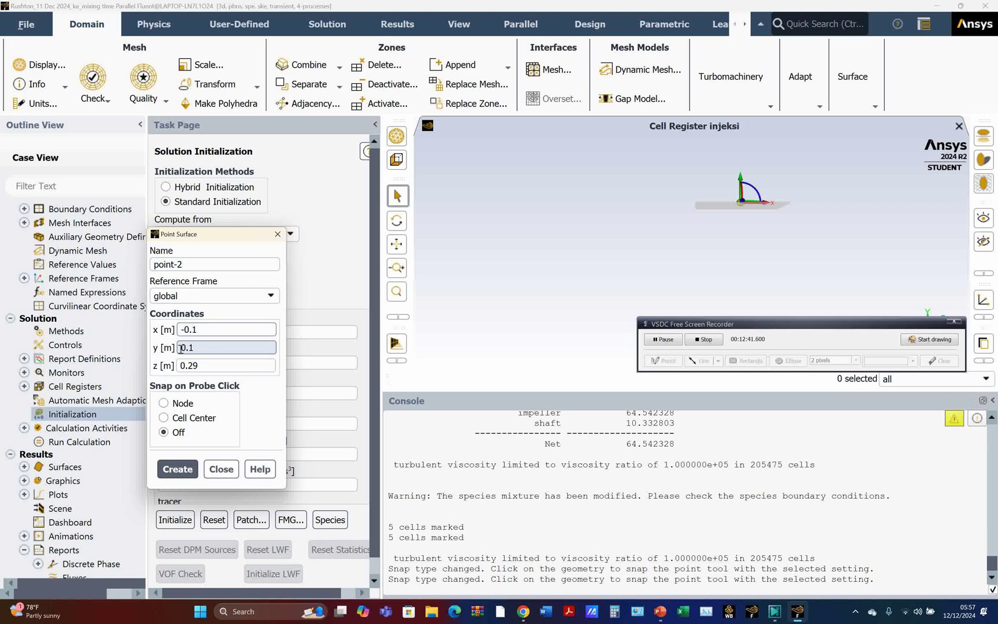
text(-)
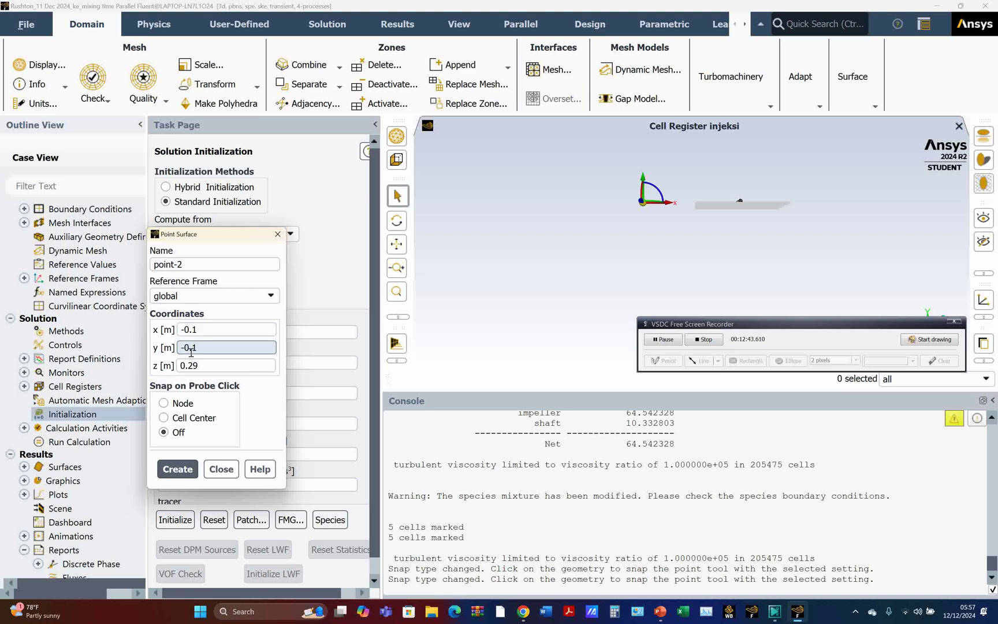
click(177, 469)
Step: Name the next point surface point-3 and look up the bottom point's coordinates on the PowerPoint reference slide
click(179, 263)
click(200, 267)
key(BackSpace)
key(BackSpace)
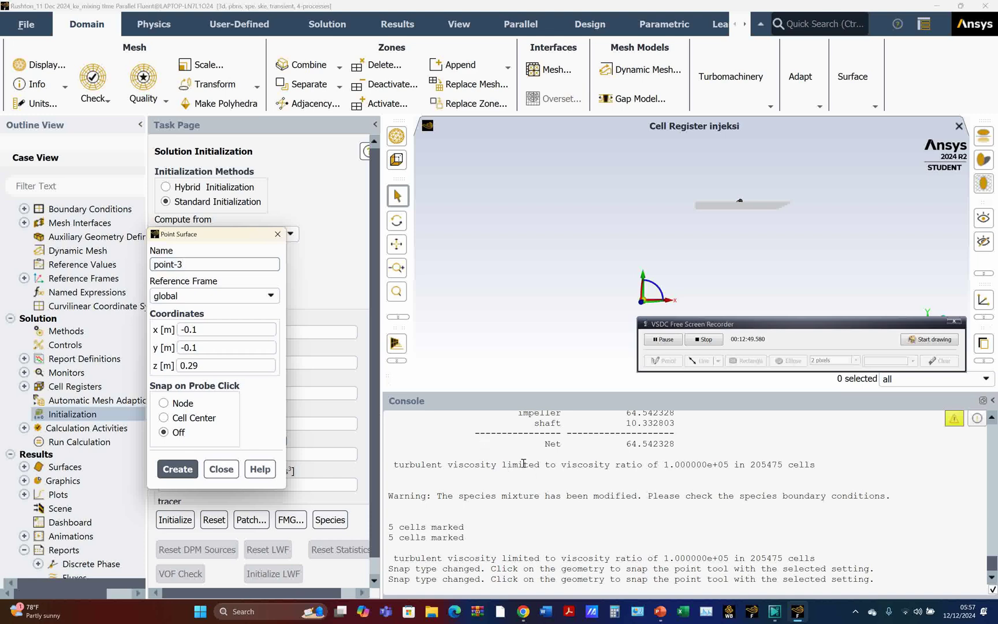
click(660, 611)
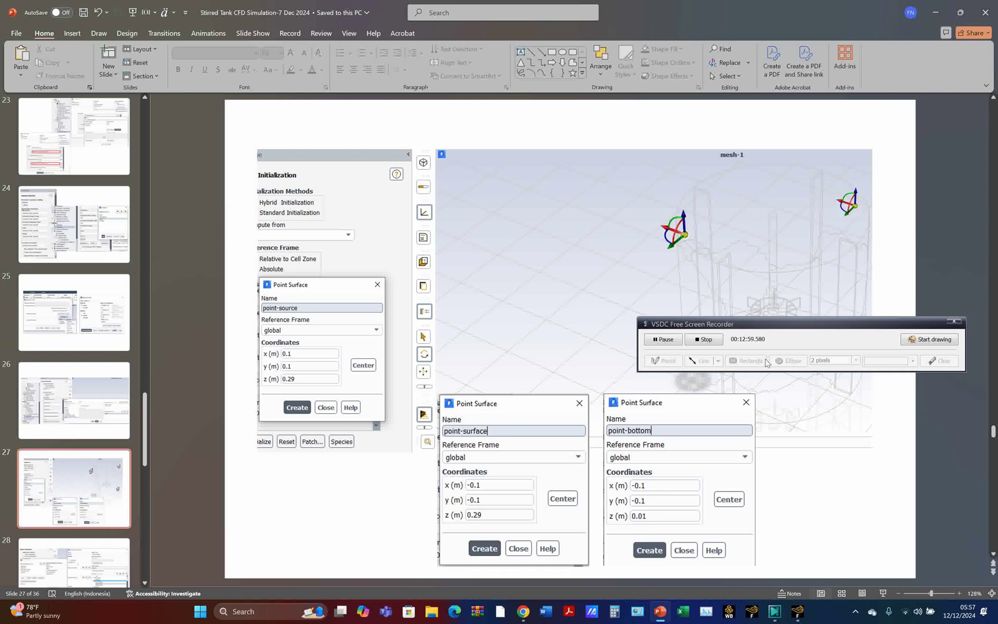
drag(769, 329, 808, 500)
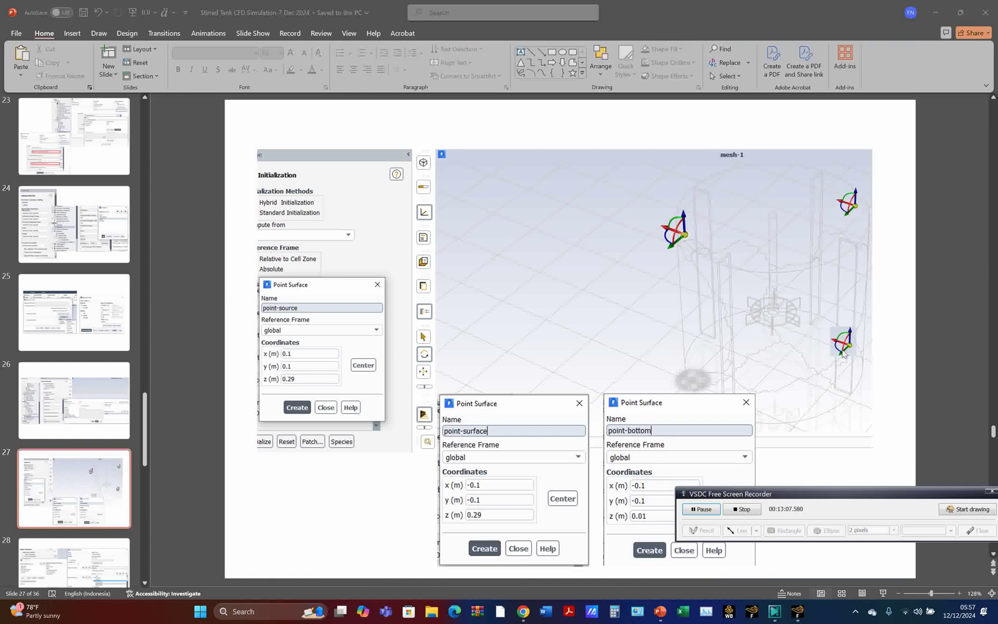
click(795, 612)
Step: Set Z of point-3 to 0.01 m, recheck the PowerPoint slide, then create the point surface and close its definition
click(201, 365)
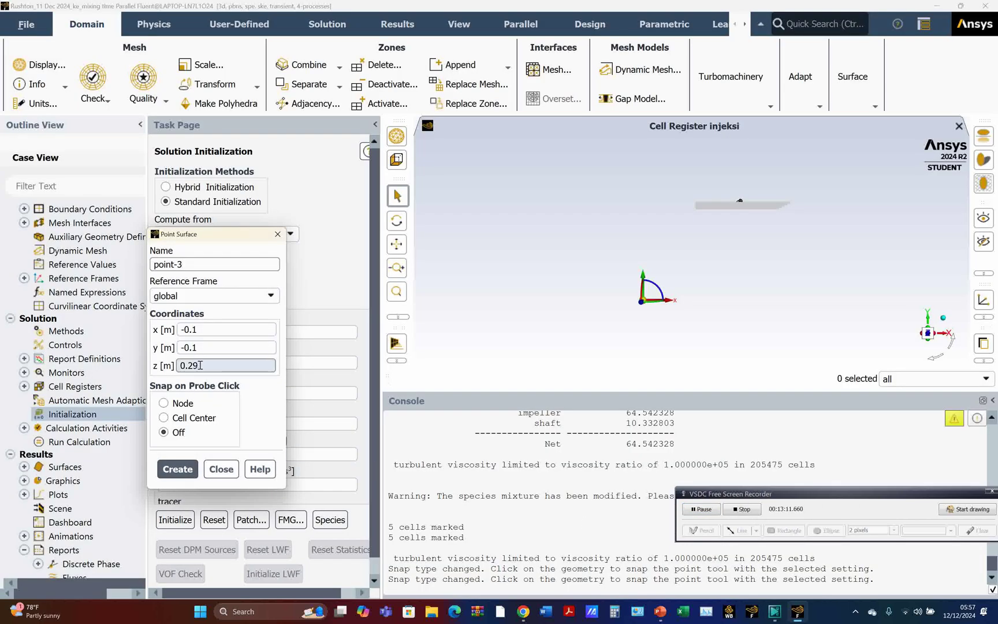
drag(199, 367, 191, 370)
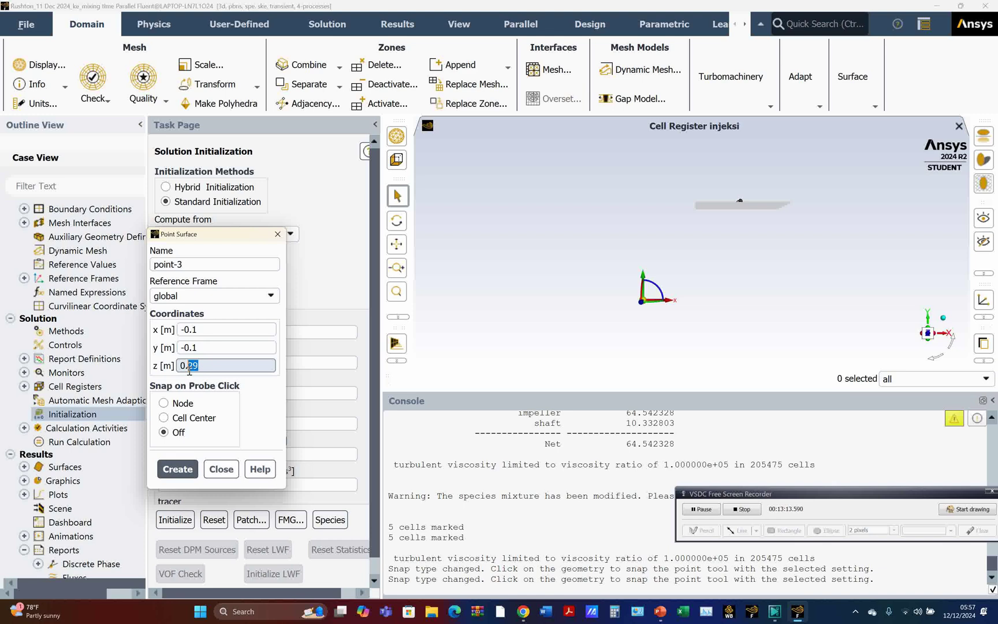
text(01)
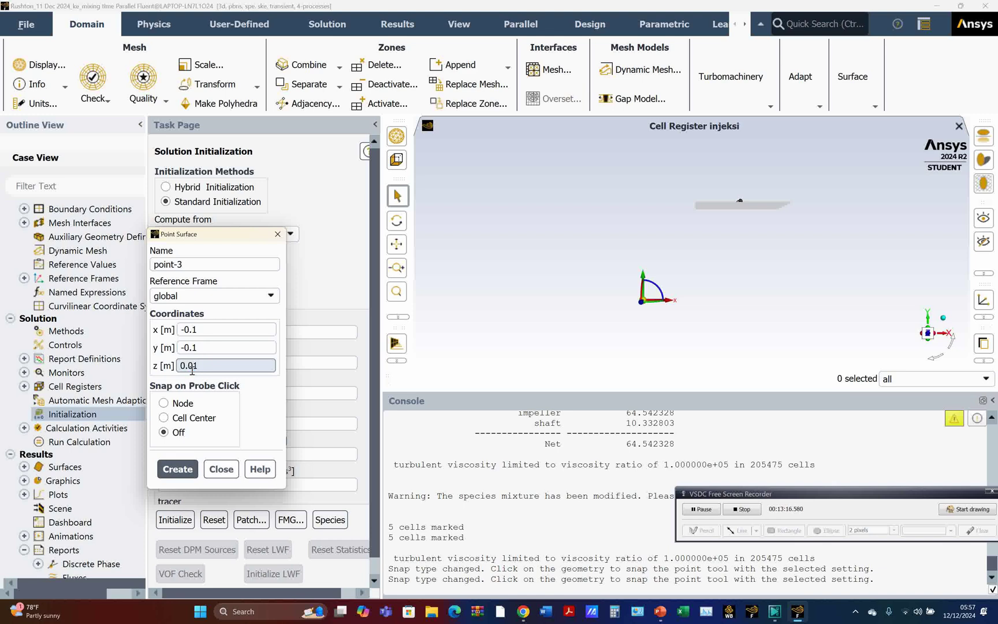
click(661, 616)
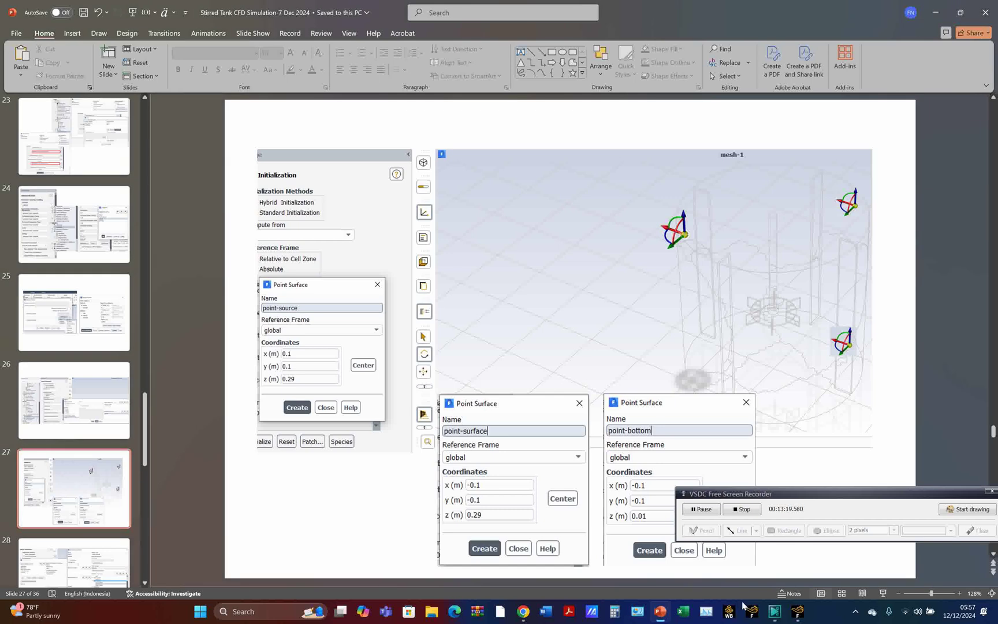
click(797, 611)
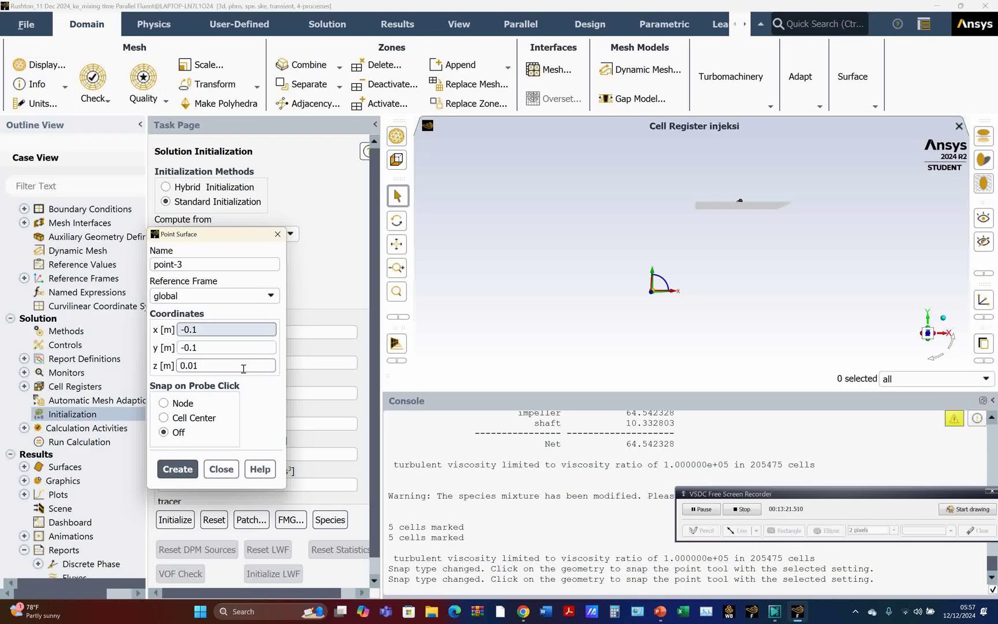
click(184, 469)
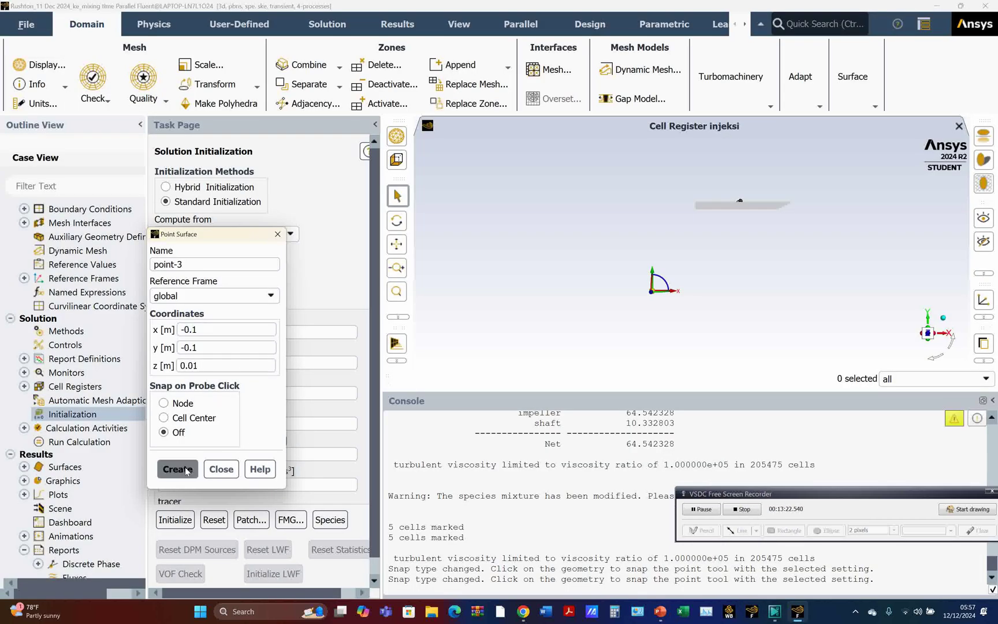
click(221, 469)
scroll(110, 455, down, 2)
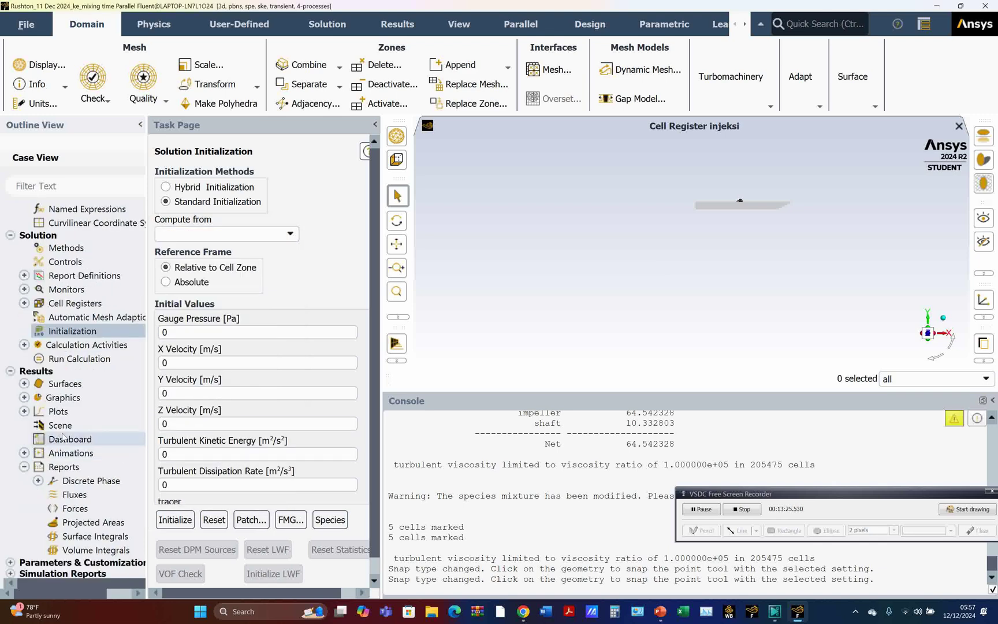
Step: Open the existing mesh-1 display definition for editing and clear all of its selected surfaces
click(24, 397)
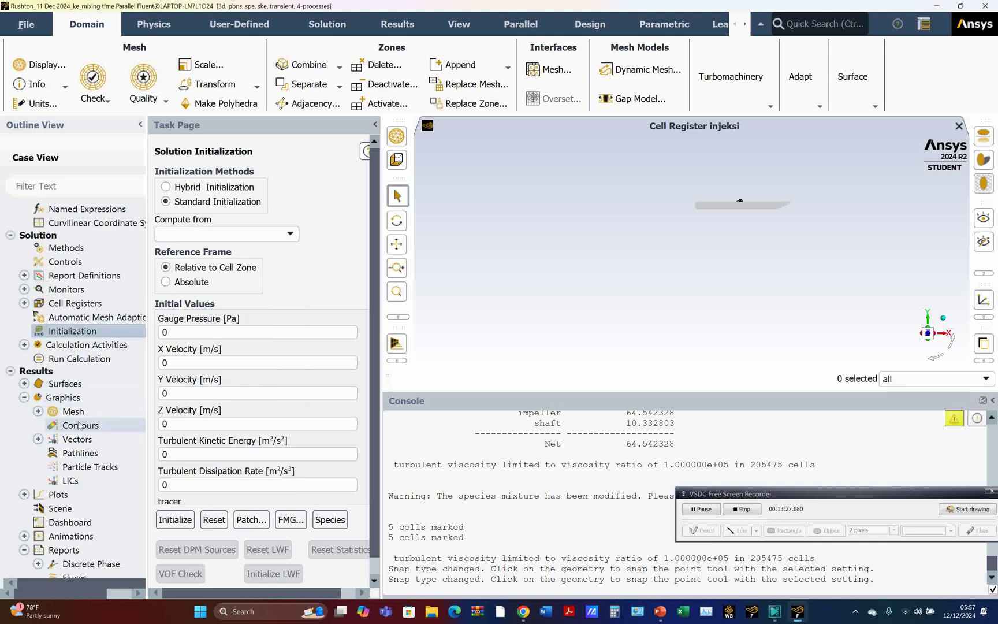
click(38, 411)
click(88, 425)
double_click(88, 425)
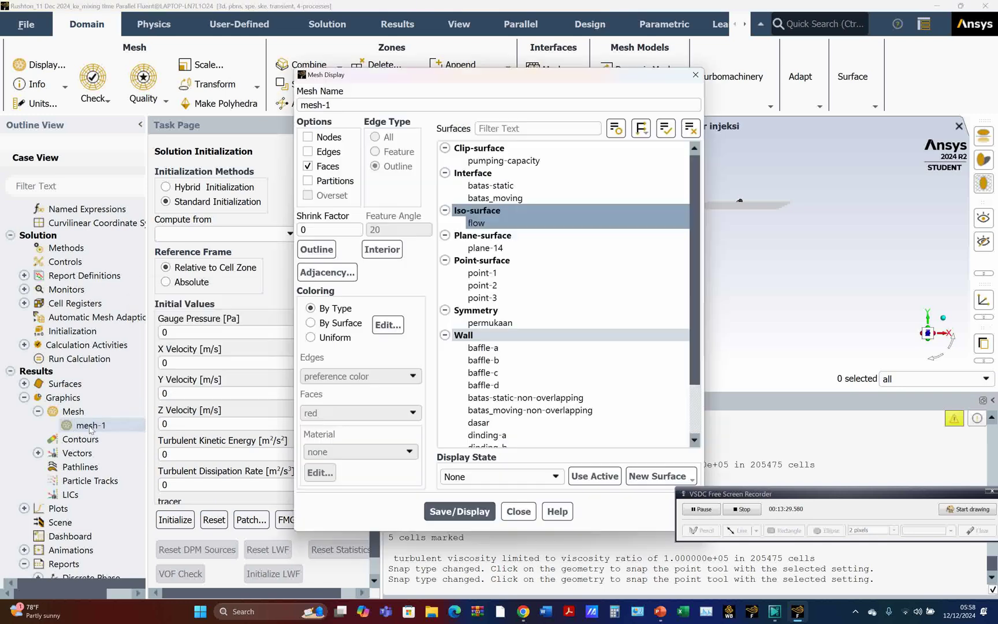
click(690, 128)
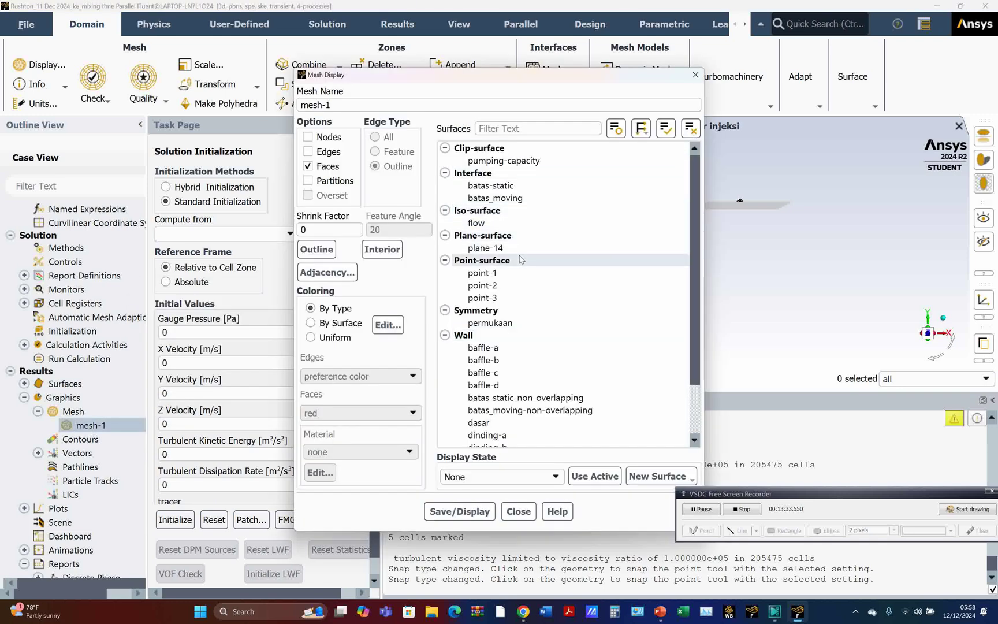
Step: Select the wall surfaces dinding-a, dinding-b, dinding-c and dinding-d for the mesh-1 display
scroll(519, 259, down, 1)
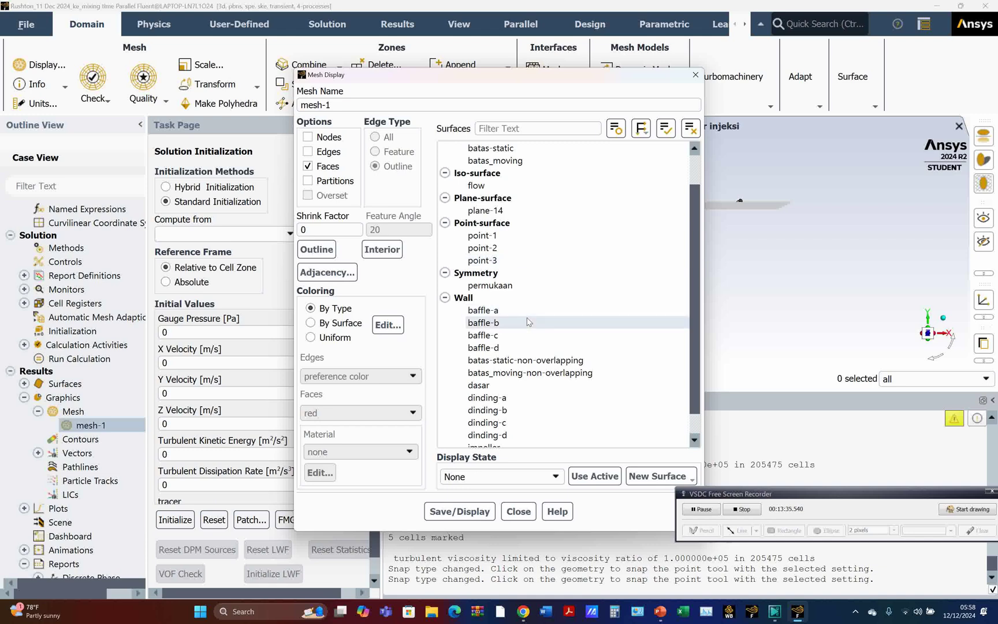
scroll(528, 322, down, 1)
click(486, 373)
click(486, 384)
click(497, 397)
click(507, 398)
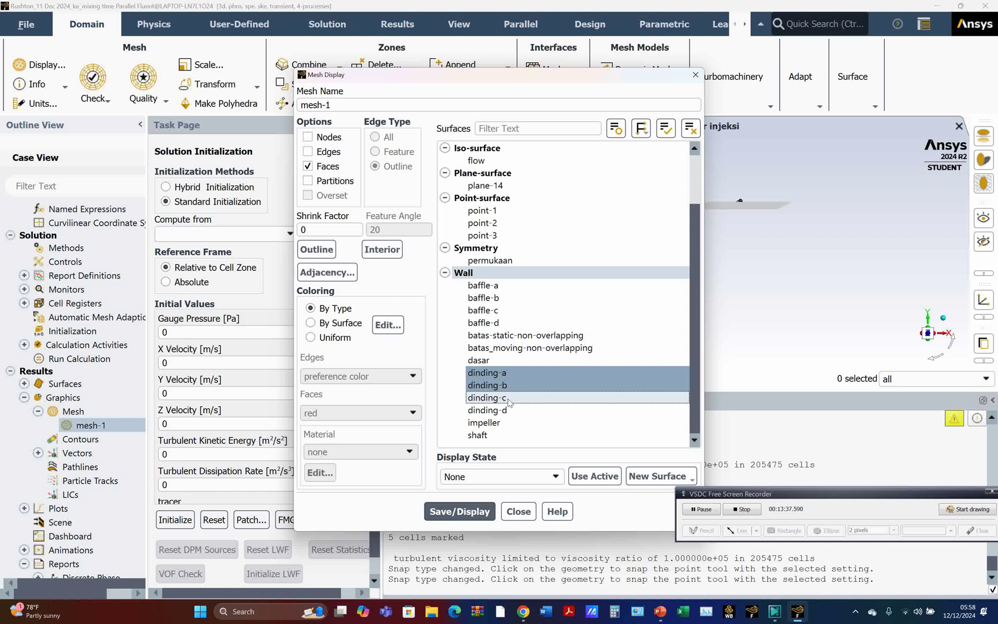
click(508, 400)
click(509, 410)
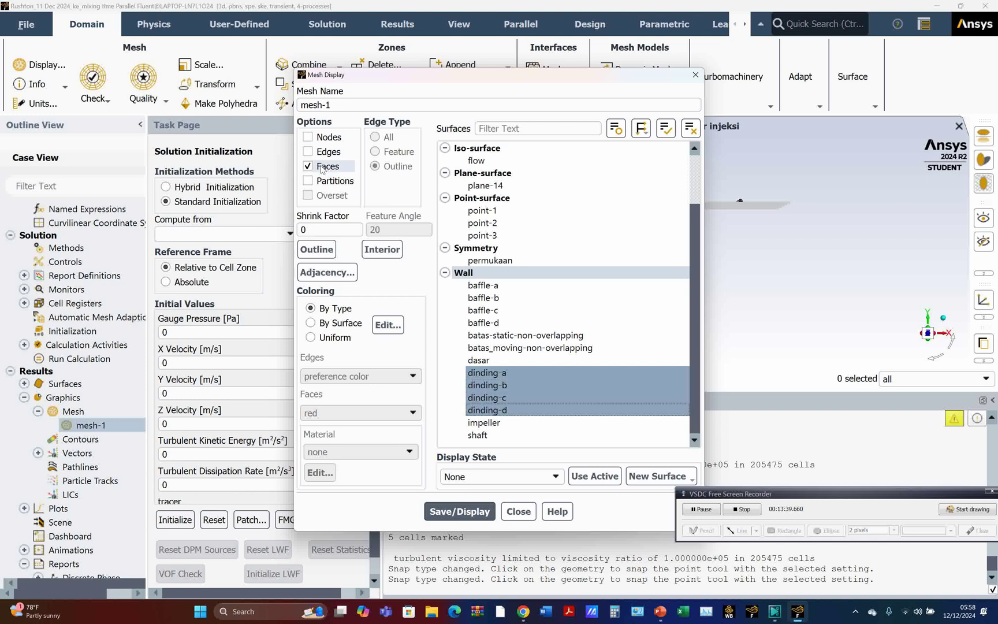
click(543, 375)
click(542, 374)
Step: Add point-1, point-2 and point-3 to the mesh-1 surfaces and display them in the graphics window
click(491, 210)
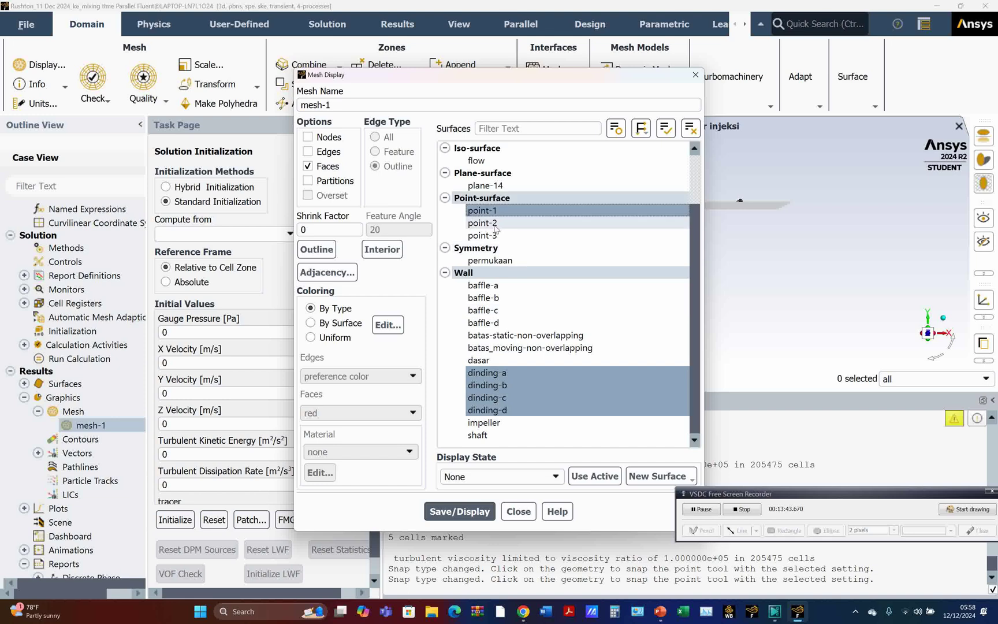
click(491, 223)
click(485, 236)
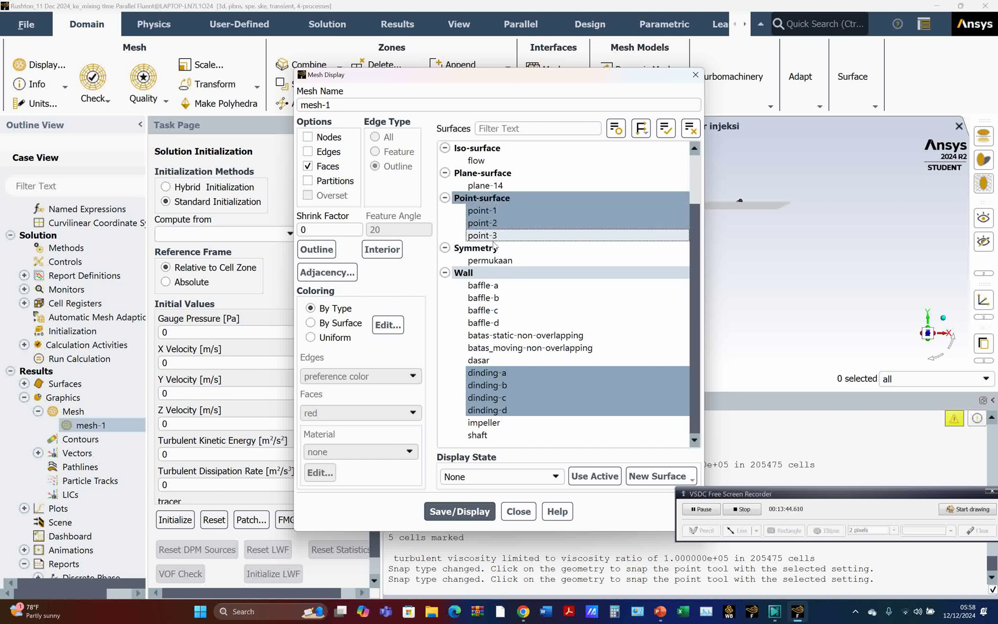
click(459, 512)
drag(547, 77, 313, 62)
drag(610, 265, 788, 227)
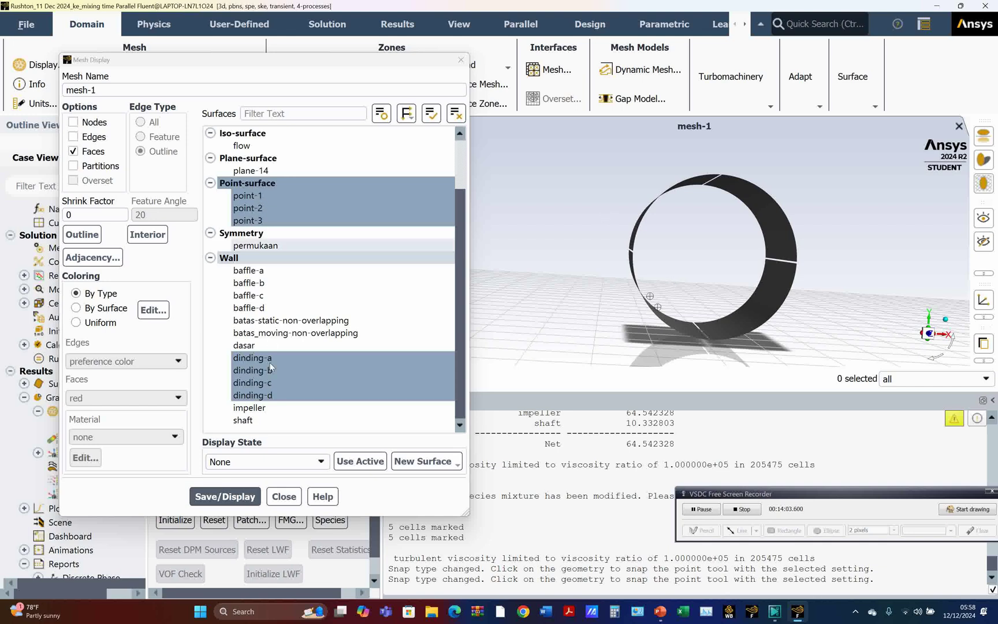
Step: Replace the four dinding walls in mesh-1 with baffle-a, baffle-b, baffle-c and baffle-d, and redisplay the mesh
drag(269, 359, 270, 405)
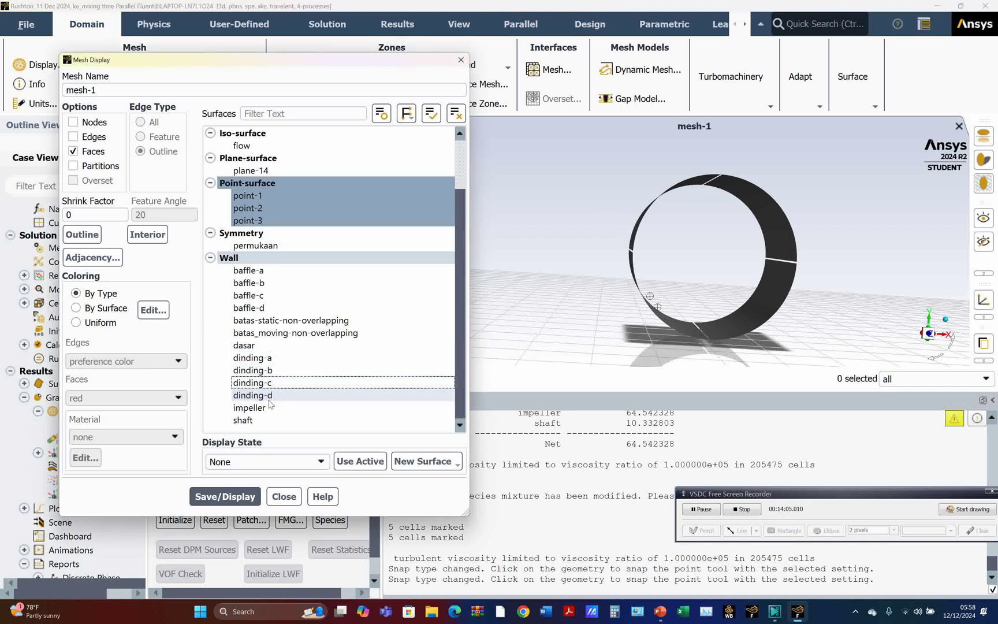
click(225, 496)
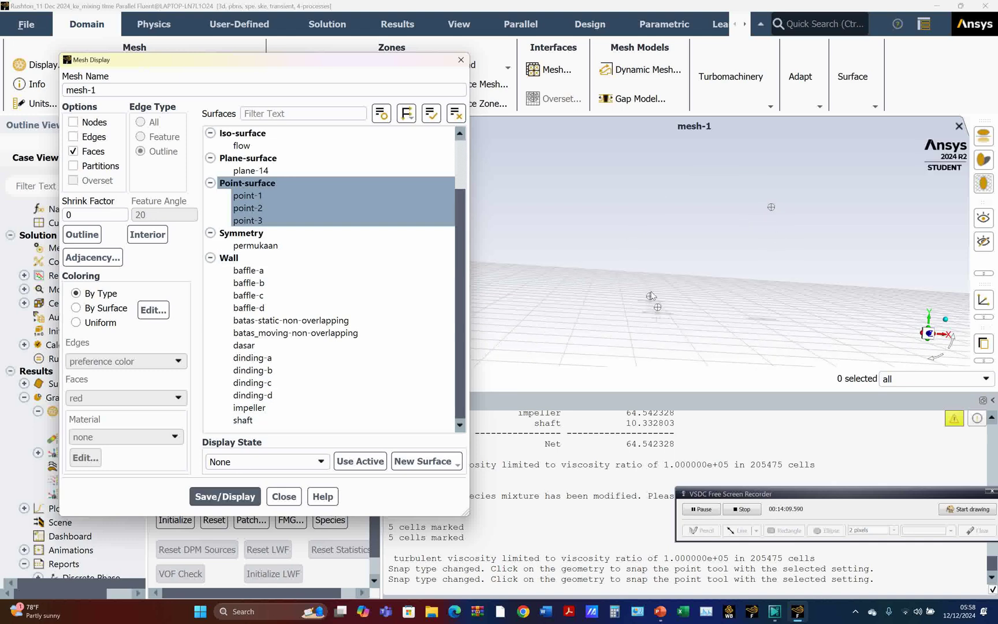
click(271, 270)
click(271, 282)
click(271, 295)
click(271, 307)
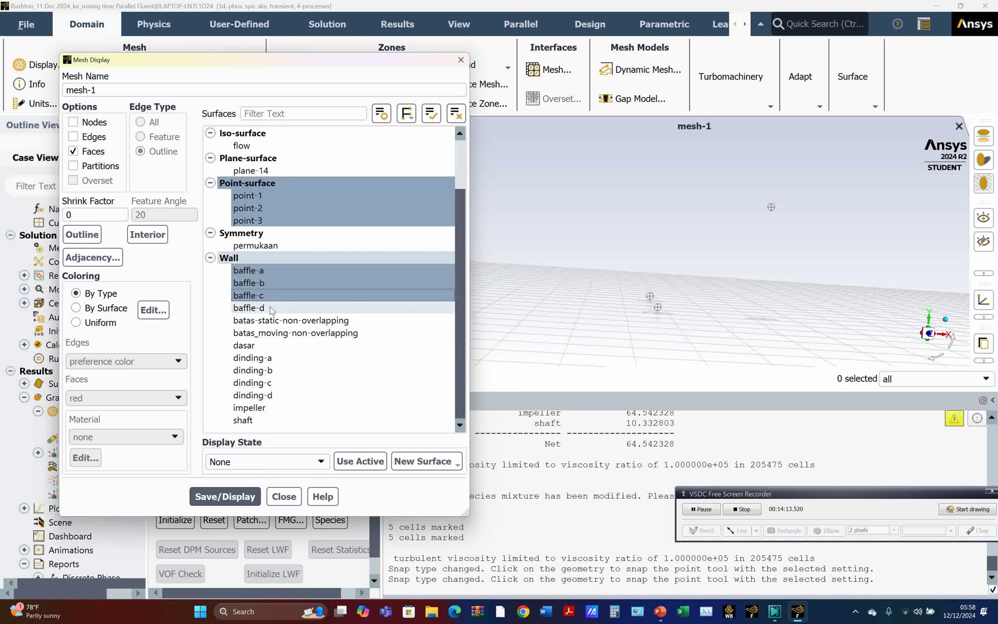
click(245, 496)
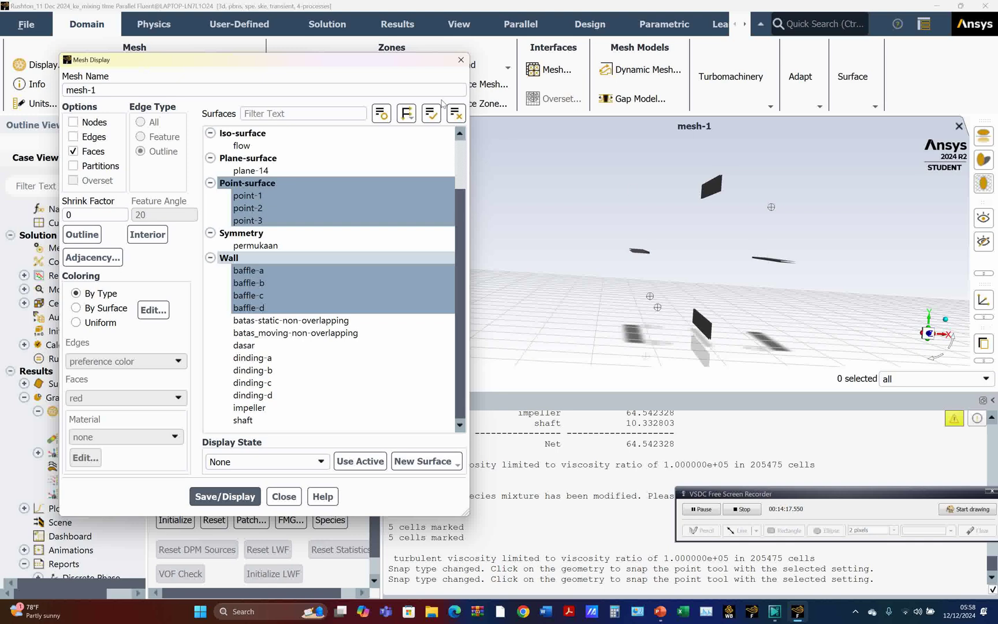
Step: Examine the positions of the three points relative to the baffles, then close the mesh display definition
drag(412, 65, 314, 126)
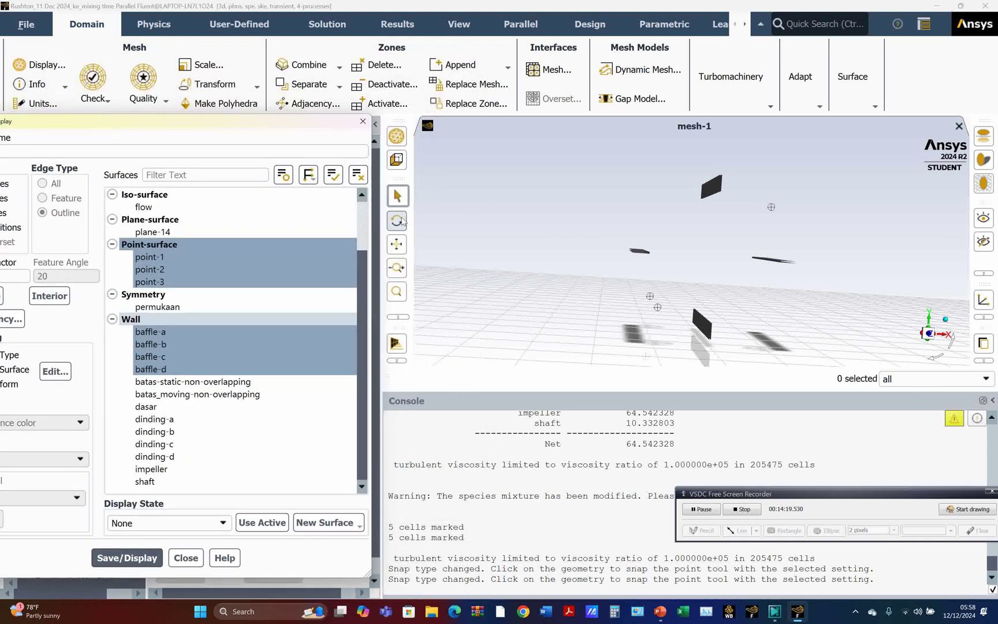
drag(747, 282, 759, 190)
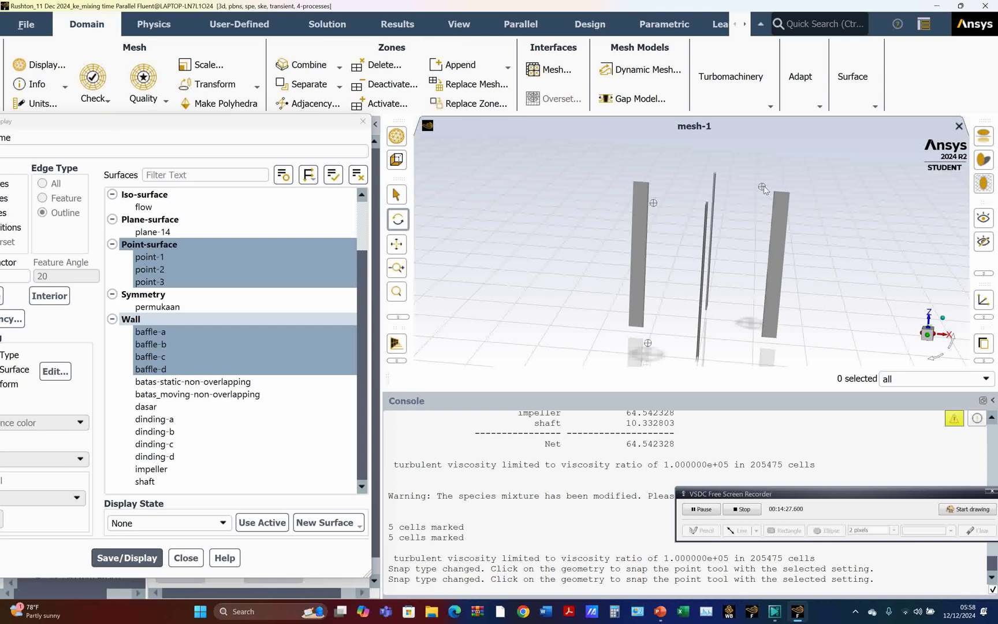
click(705, 513)
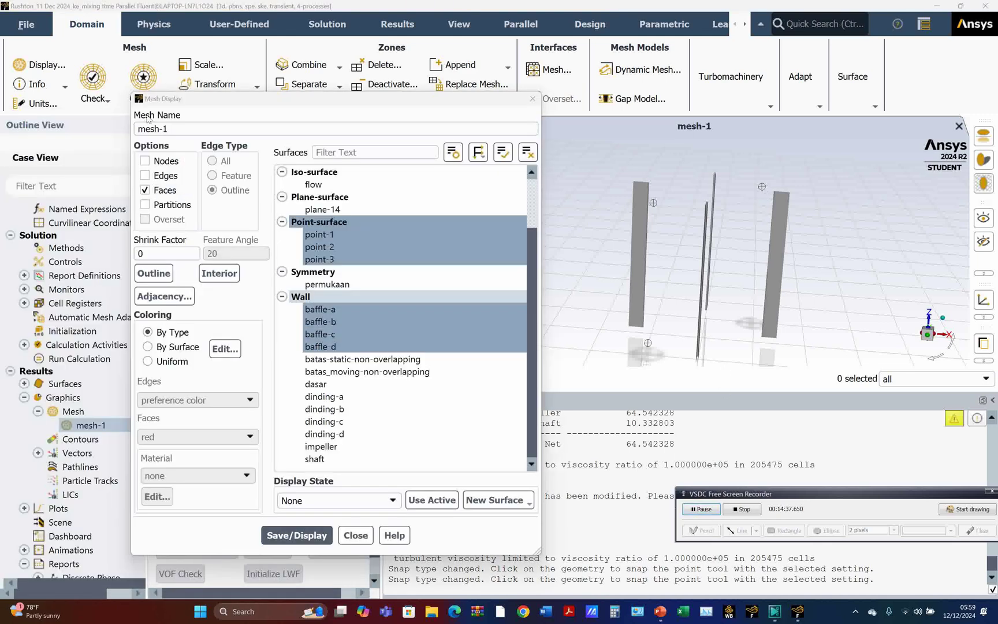
click(357, 535)
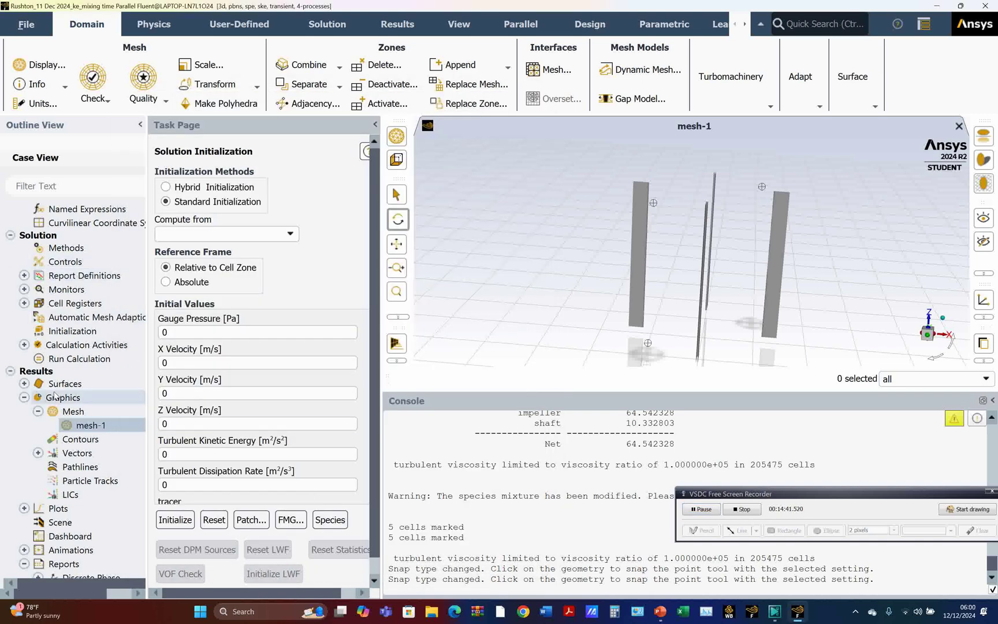
Step: Start a new Vertex Average surface report definition and name it tracer-source
click(24, 276)
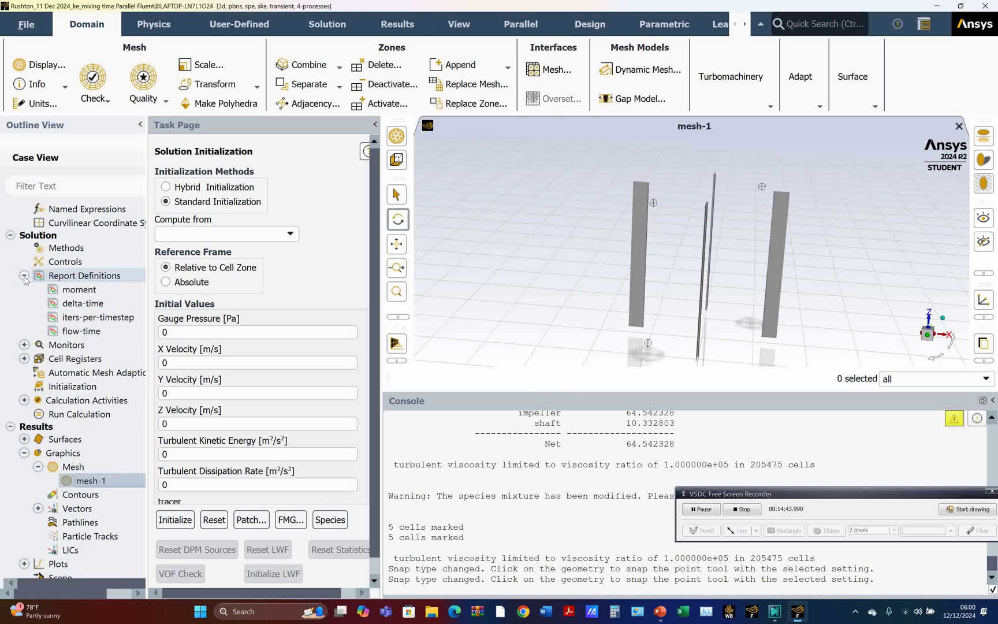
double_click(86, 276)
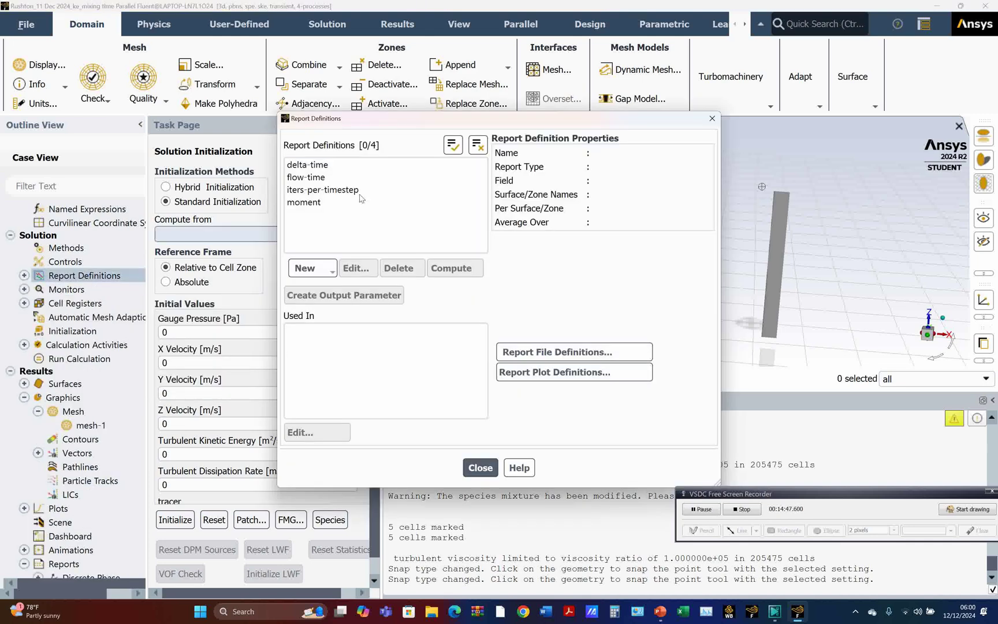
click(330, 273)
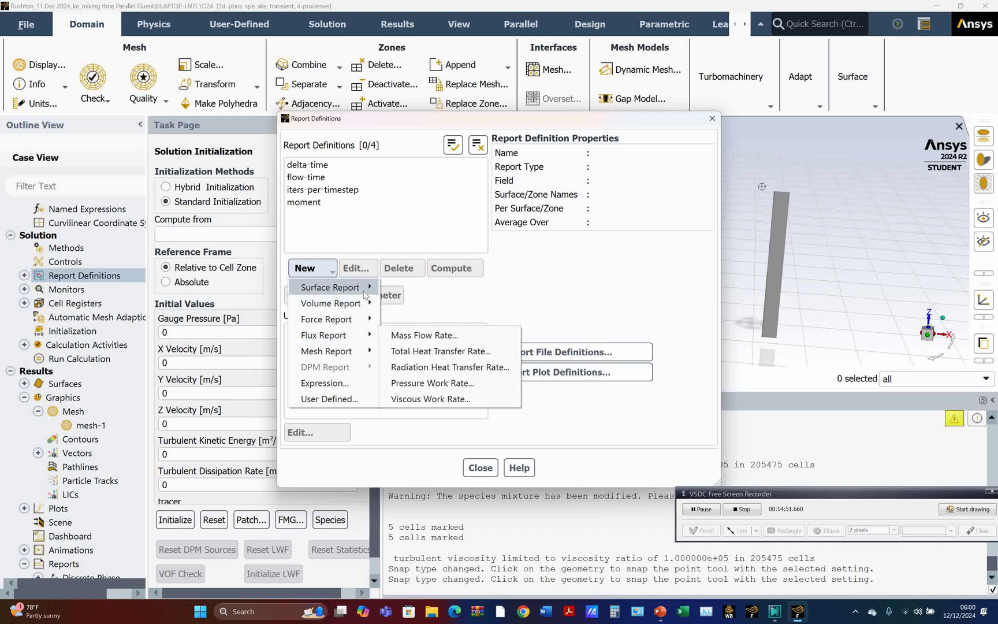
mouse_move(368, 292)
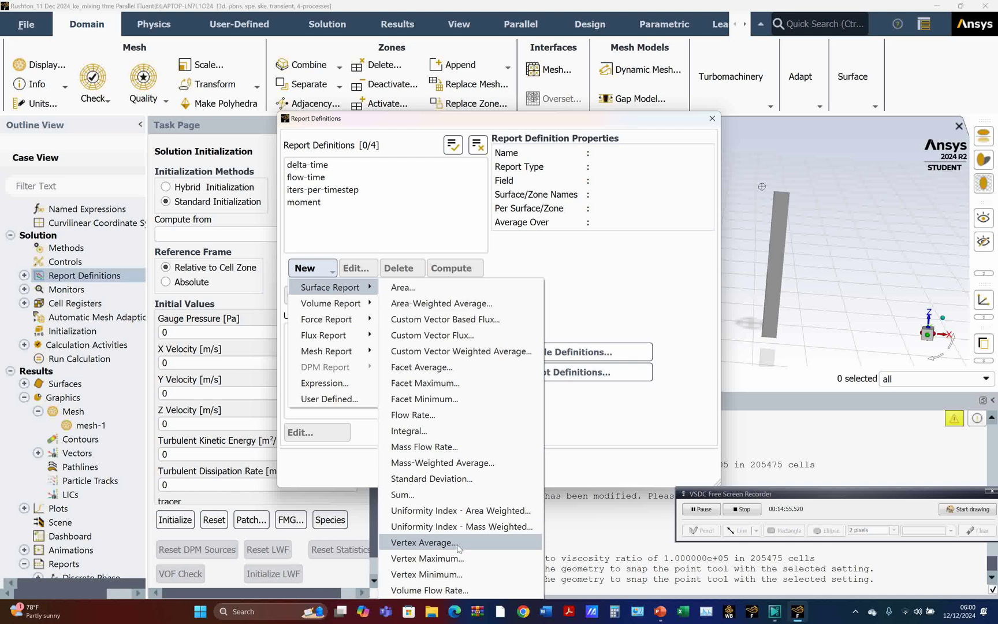
click(423, 542)
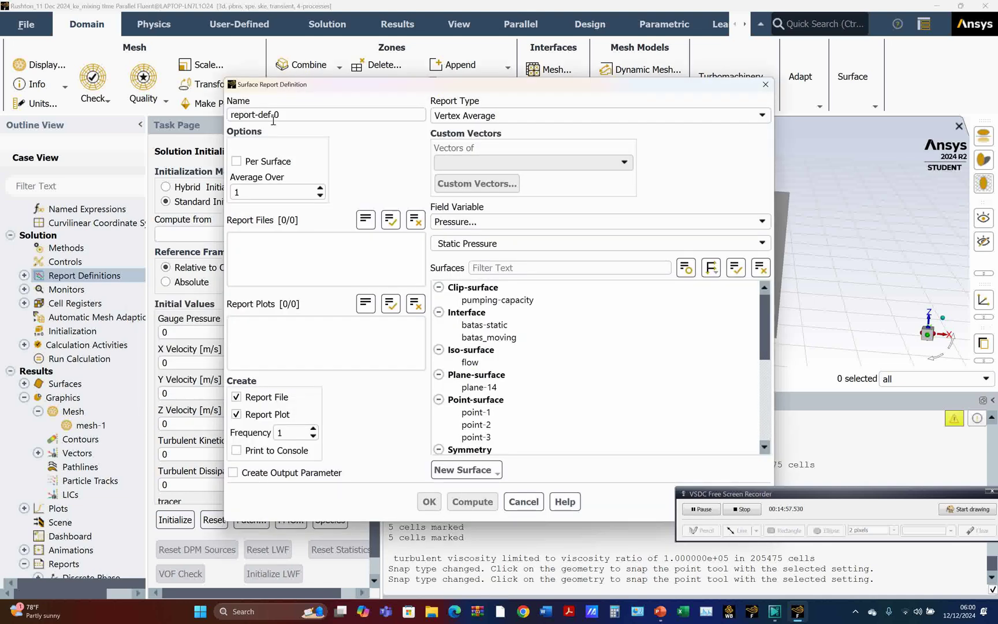
drag(280, 115, 214, 110)
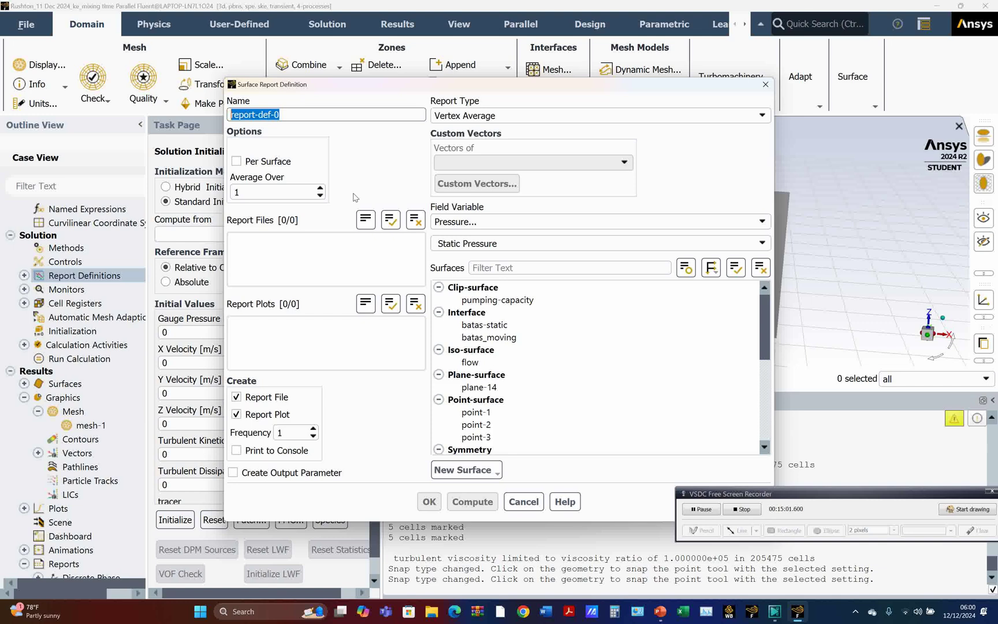
text(tracer-source)
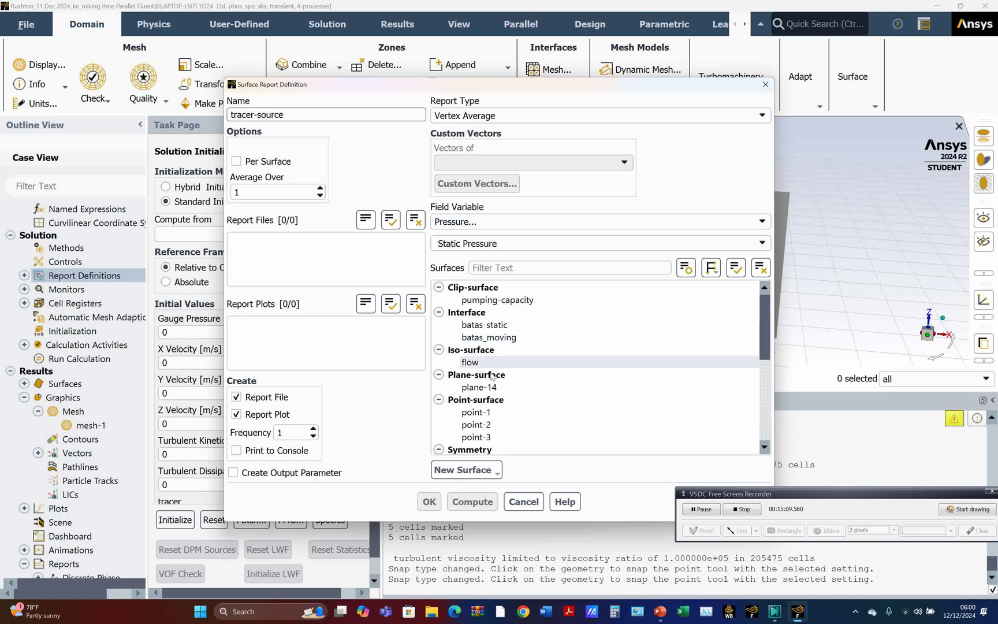
Step: Report the mass fraction of tracer at point-1, with a report plot and console printing but no report file, and create the definition
click(486, 412)
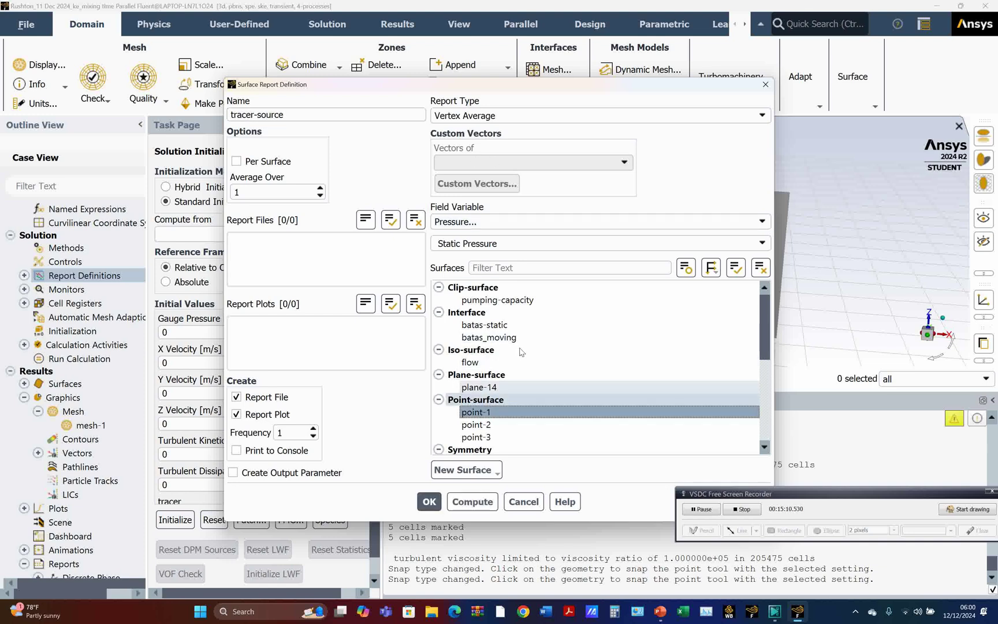
click(498, 222)
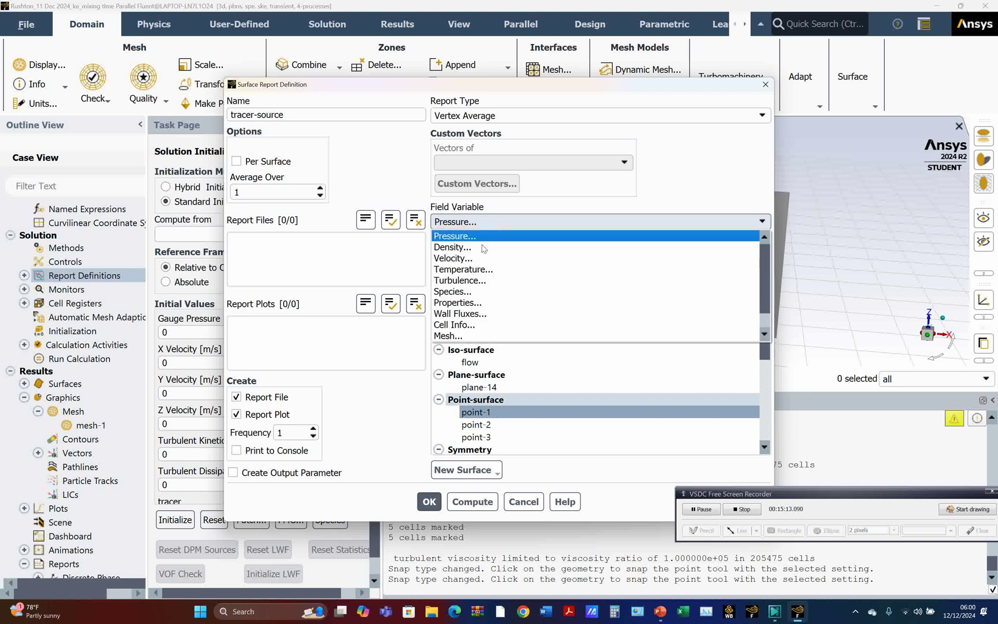
click(471, 292)
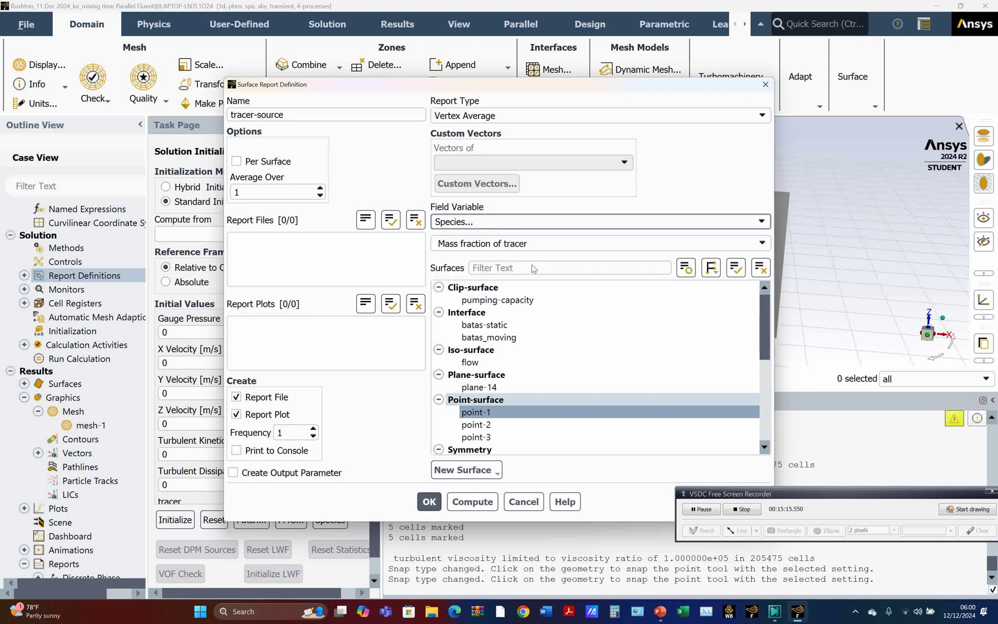
click(282, 398)
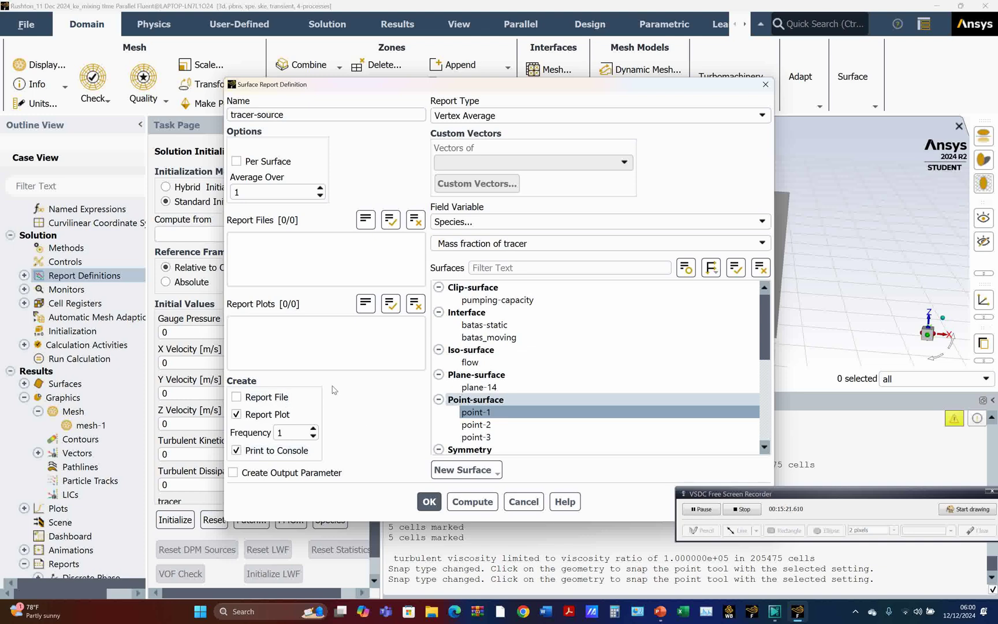
click(428, 501)
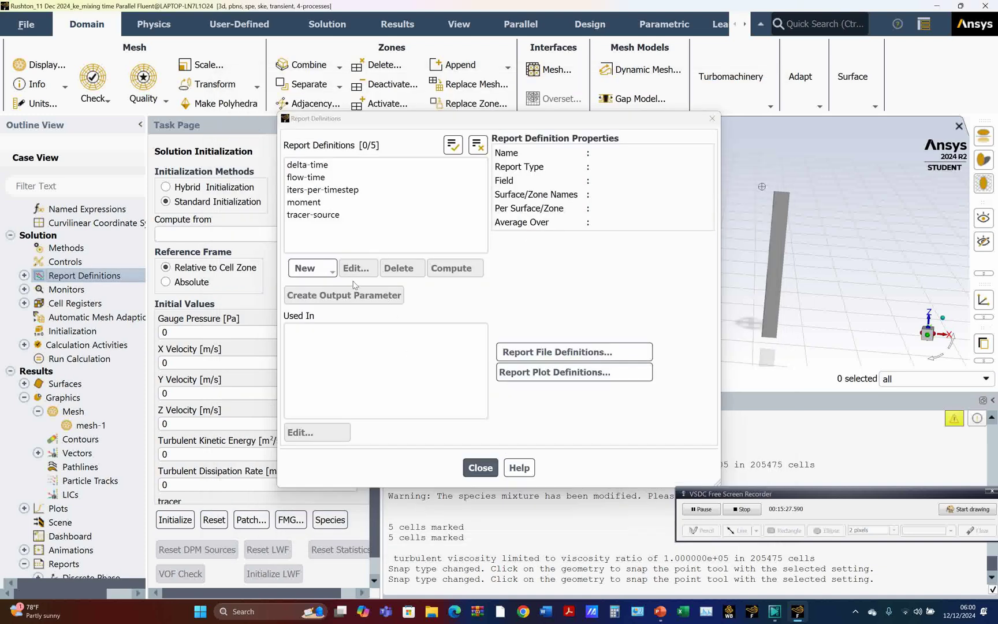
Step: Start another Vertex Average surface report definition and name it observation-surface
click(330, 275)
mouse_move(332, 287)
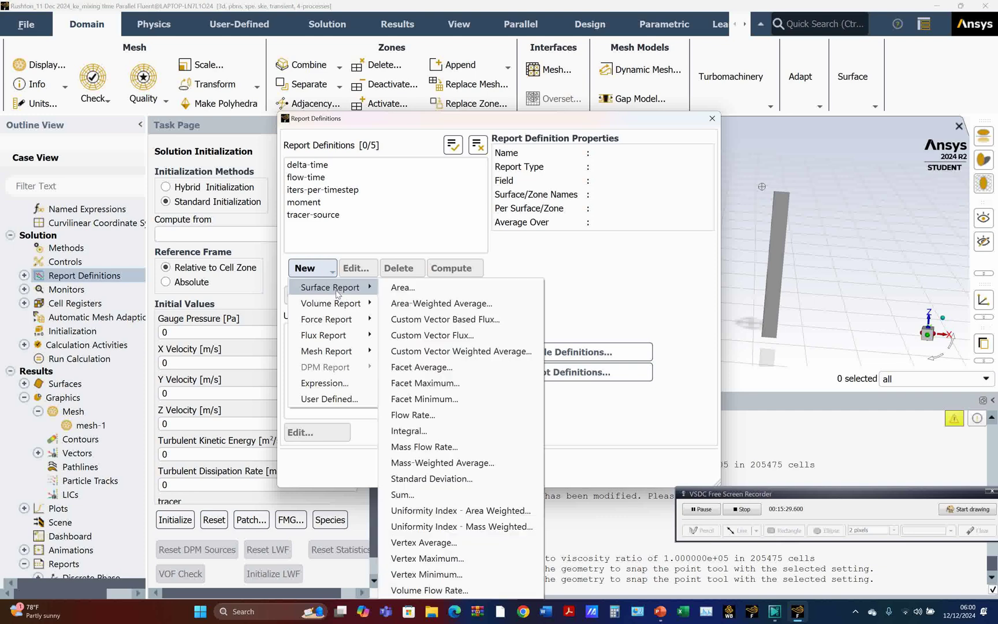
click(417, 542)
drag(280, 115, 220, 106)
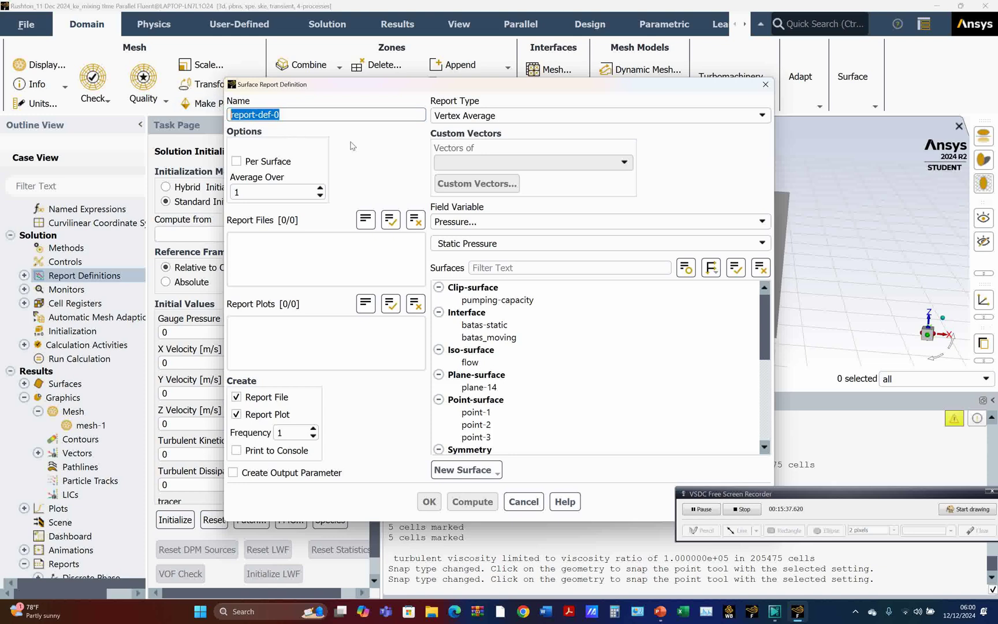
text(observb)
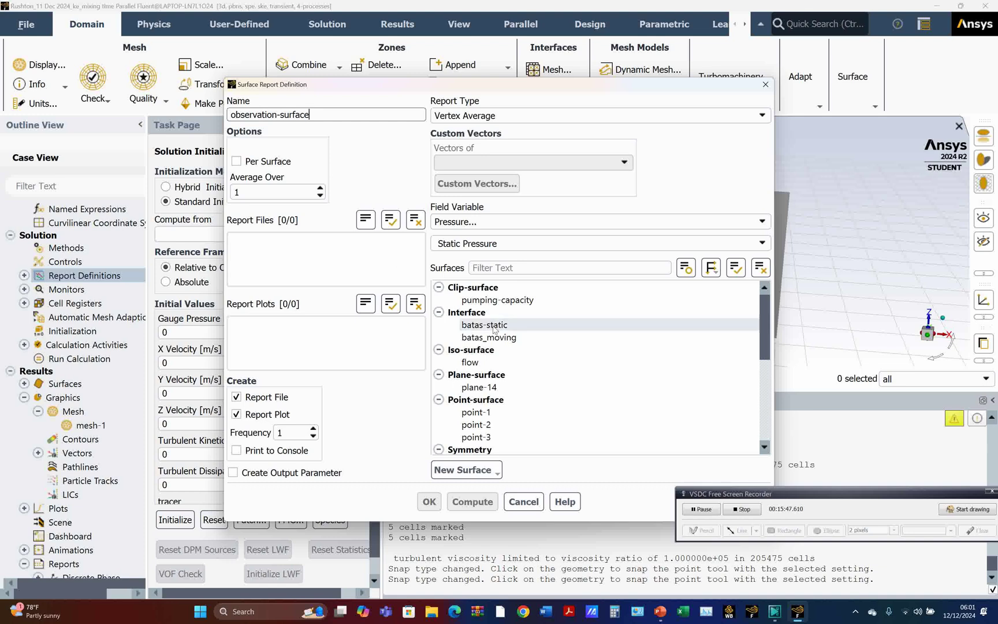
Step: Report the mass fraction of tracer at point-2, with a report plot and console printing but no report file, and create the definition
click(488, 425)
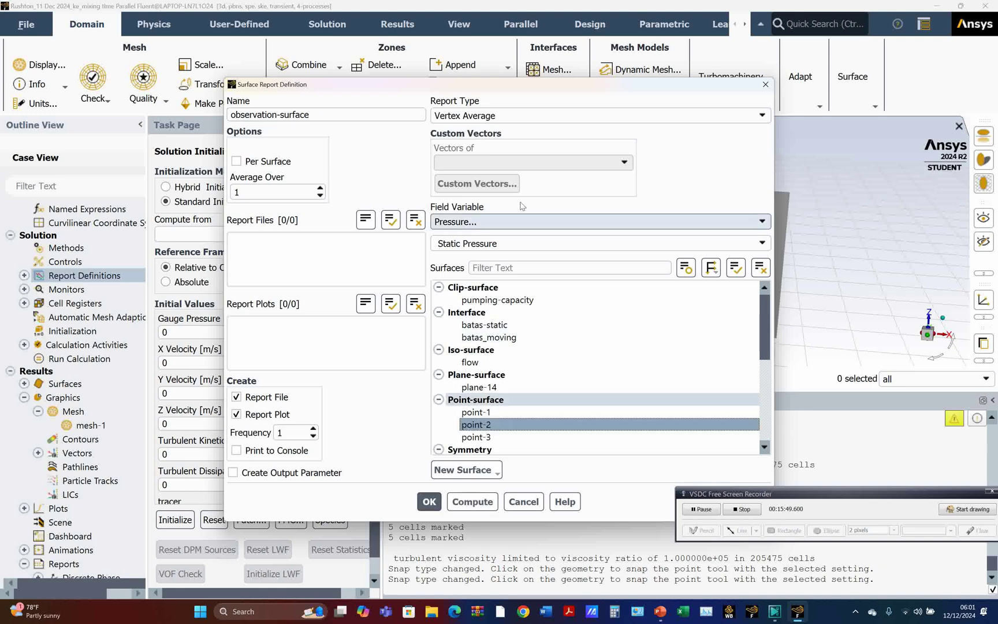
click(492, 223)
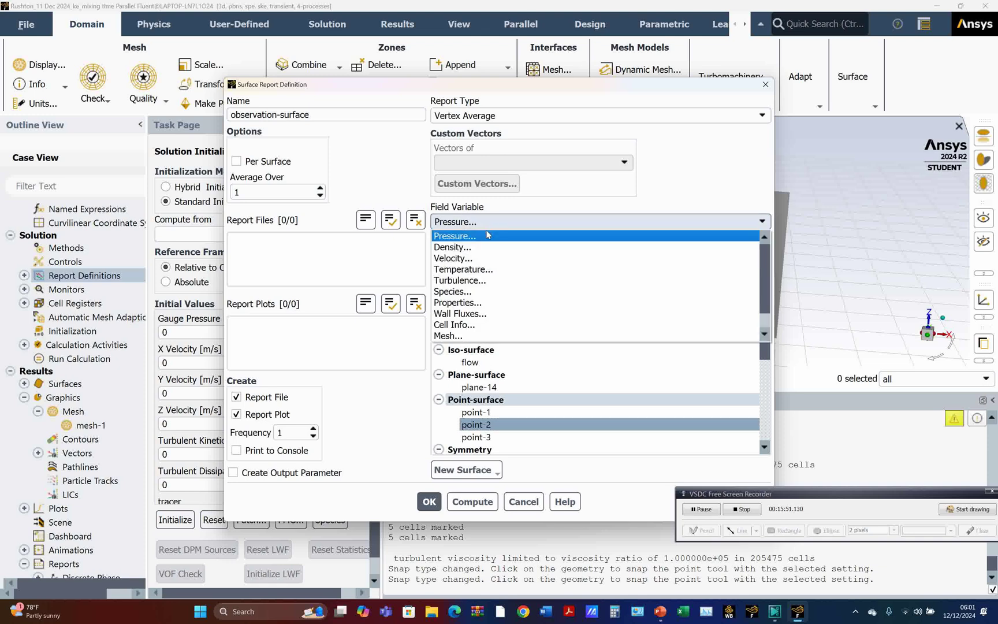
click(475, 294)
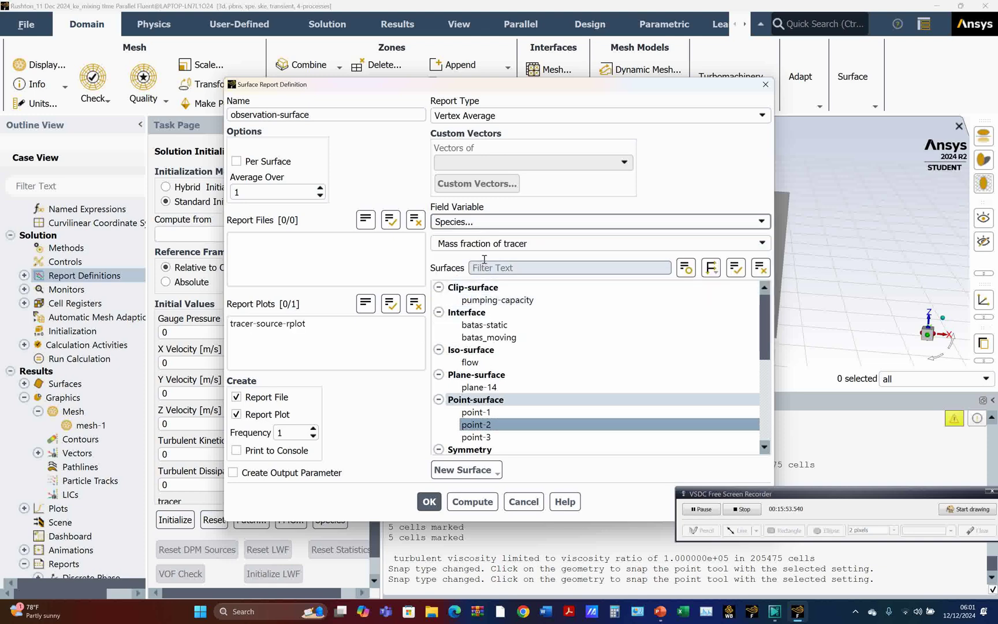
click(278, 398)
click(256, 451)
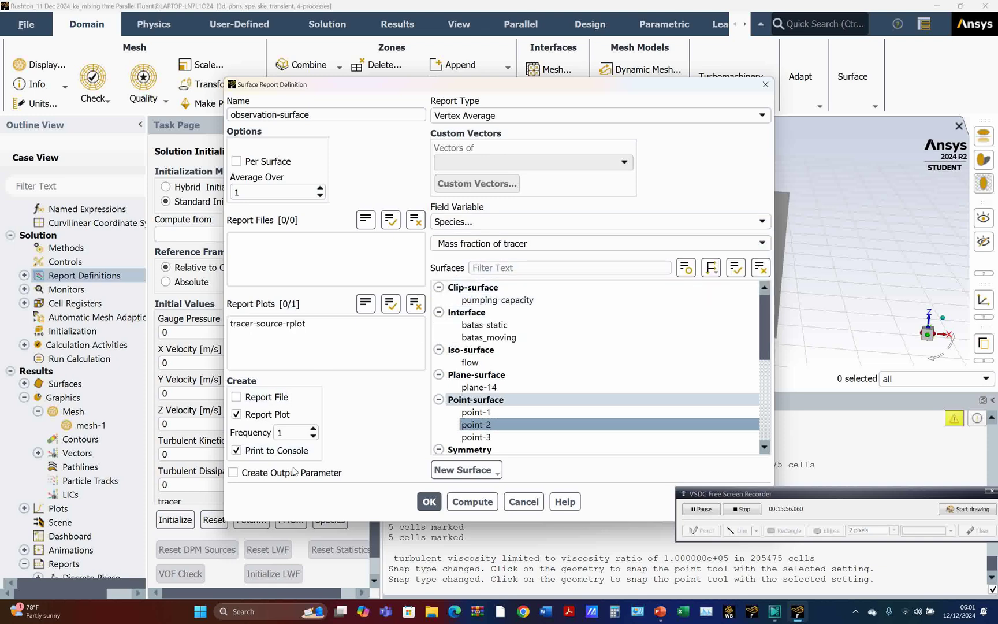
click(436, 511)
click(433, 506)
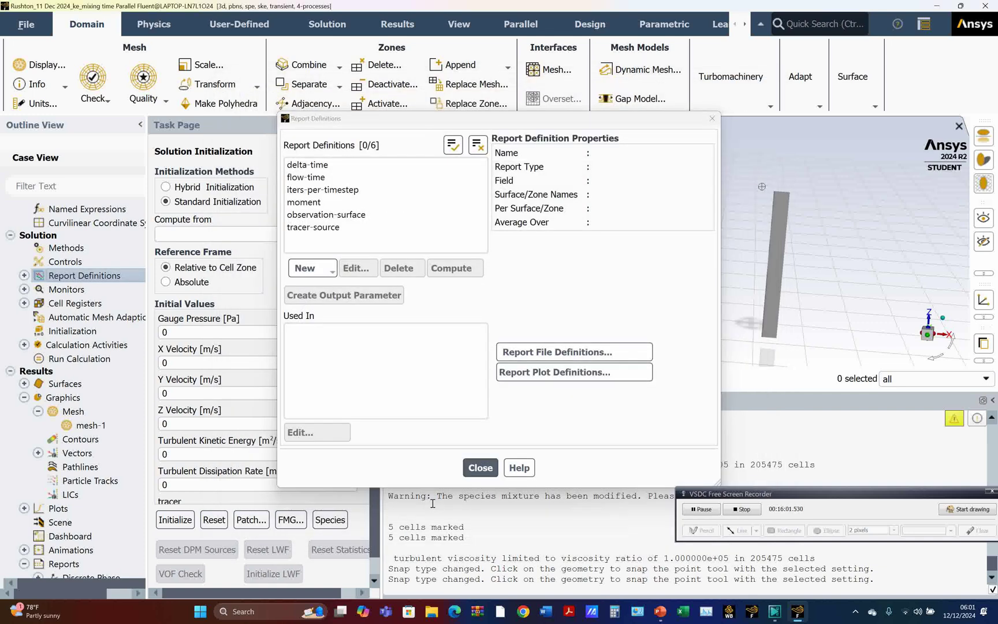
Step: Start a third Vertex Average surface report definition and name it observation-bottom
click(312, 268)
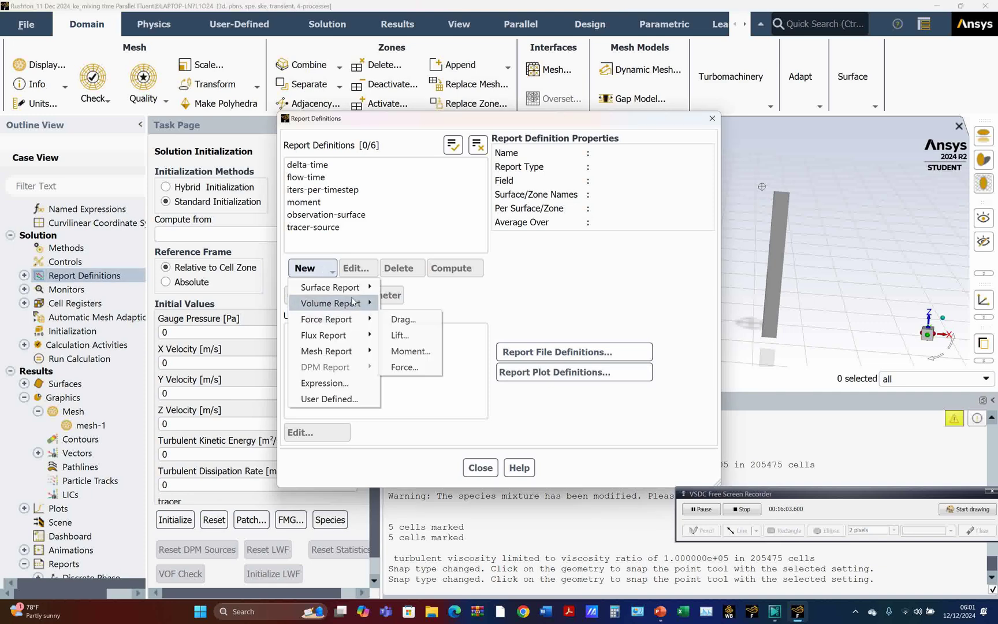
mouse_move(346, 287)
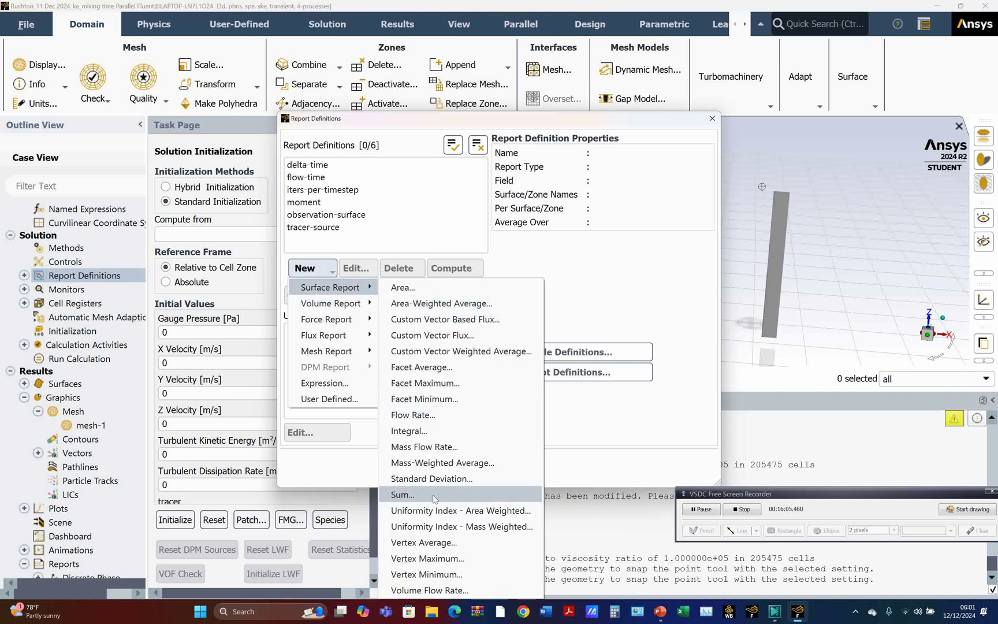
click(429, 542)
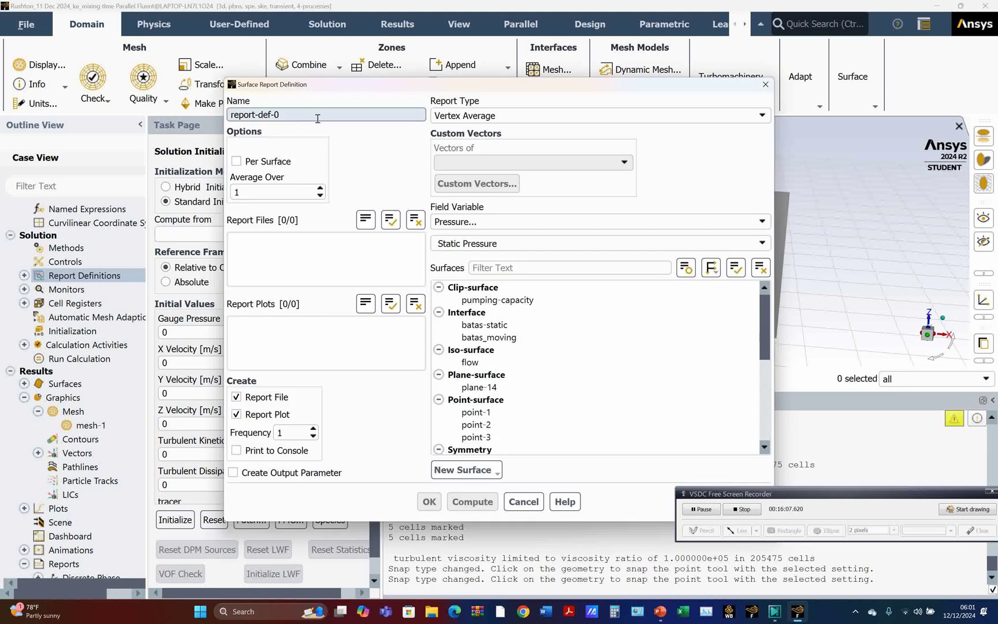
double_click(294, 116)
text(observation)
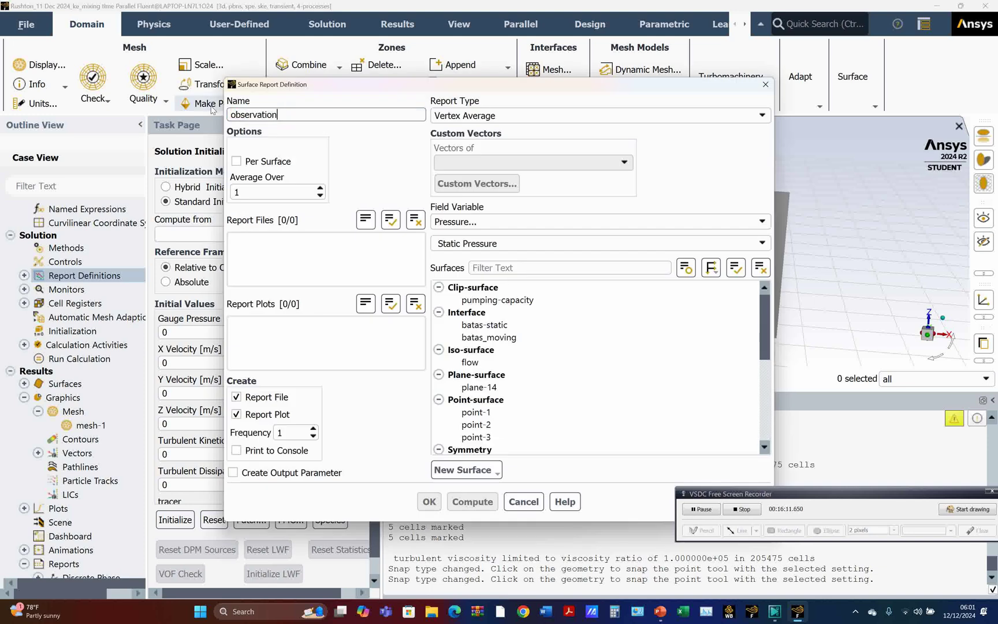
text(-bottom)
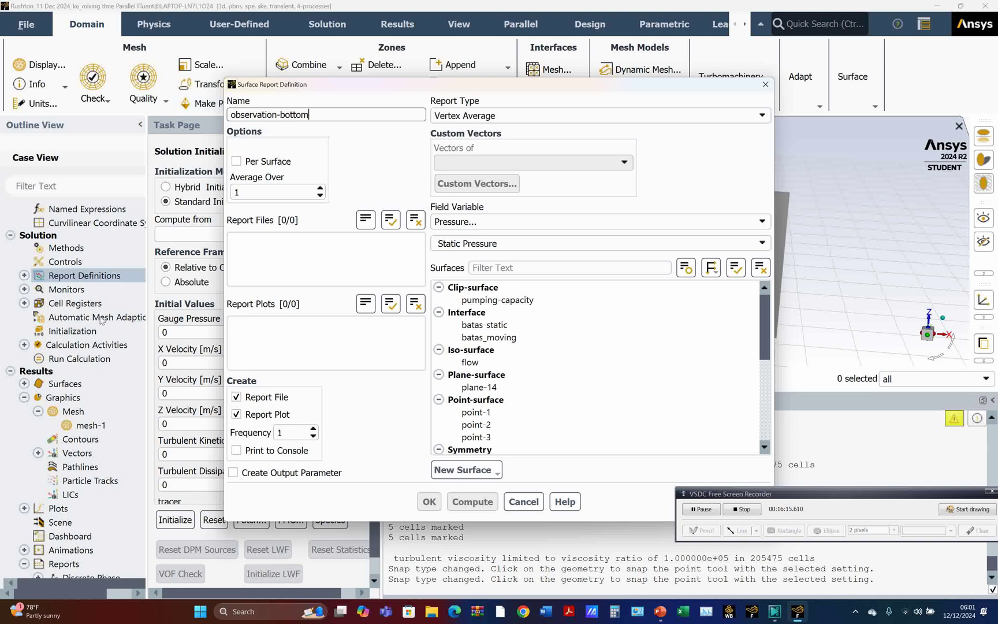
Step: Report the mass fraction of tracer at point-3, with a report plot and console printing but no report file, and finish the report definitions
click(469, 222)
click(468, 292)
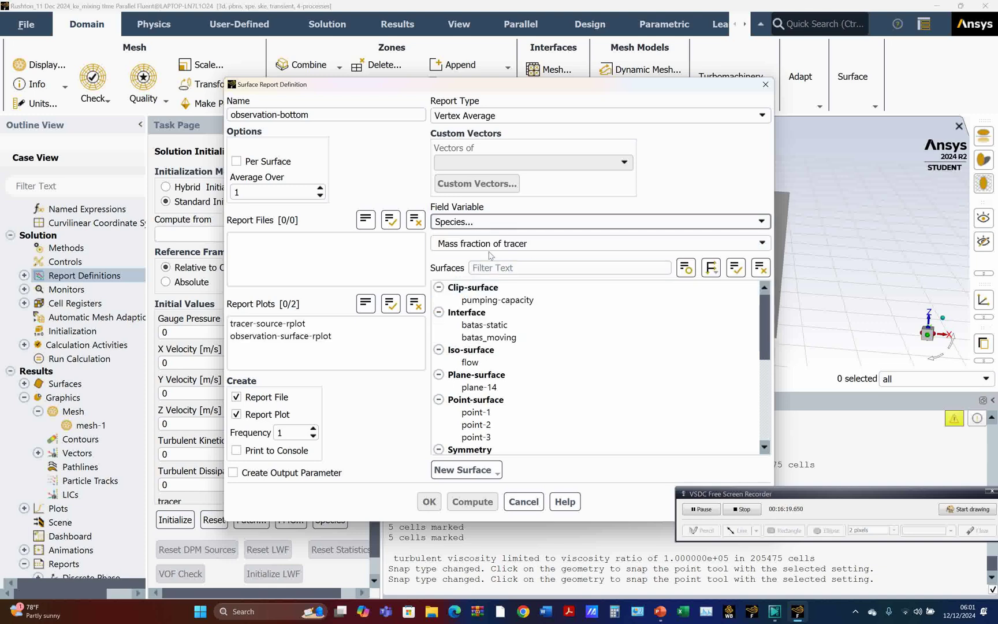
click(484, 437)
click(257, 398)
click(238, 451)
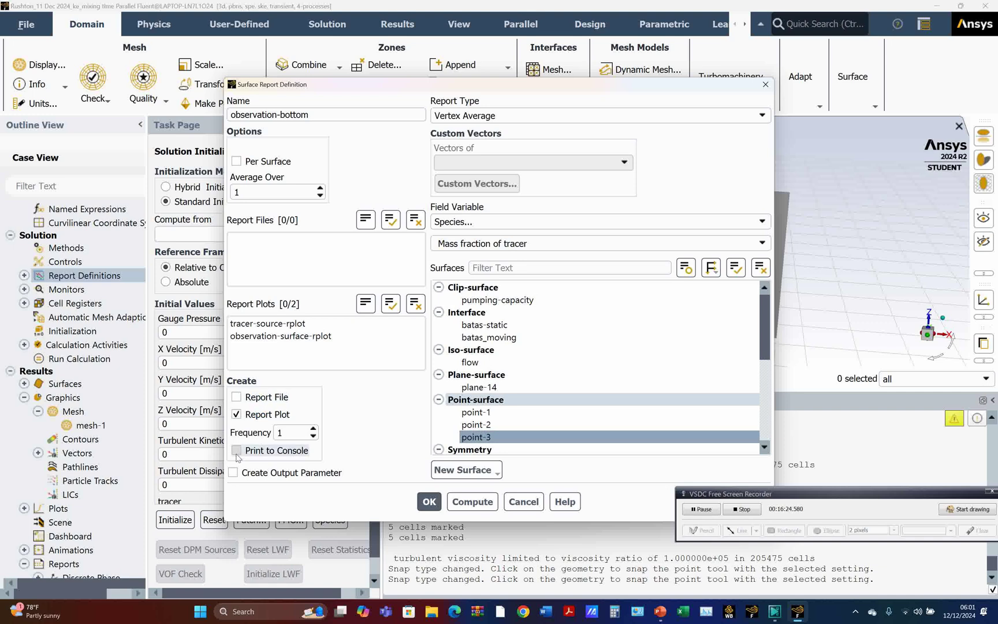
click(429, 501)
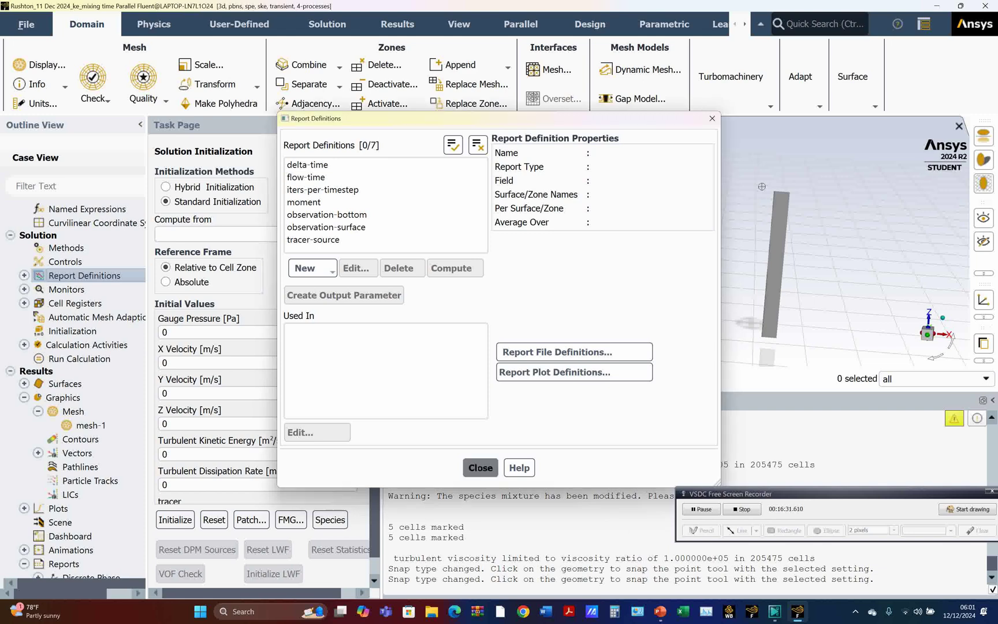
click(480, 467)
Step: Start a new report plot among the solution monitors and name it mixing-time
click(24, 289)
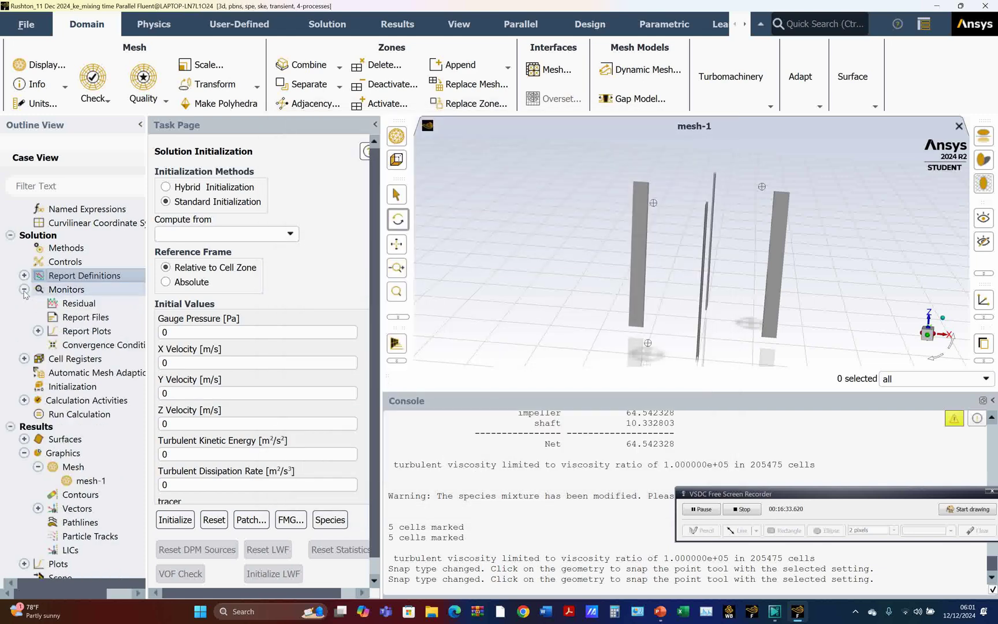
click(38, 331)
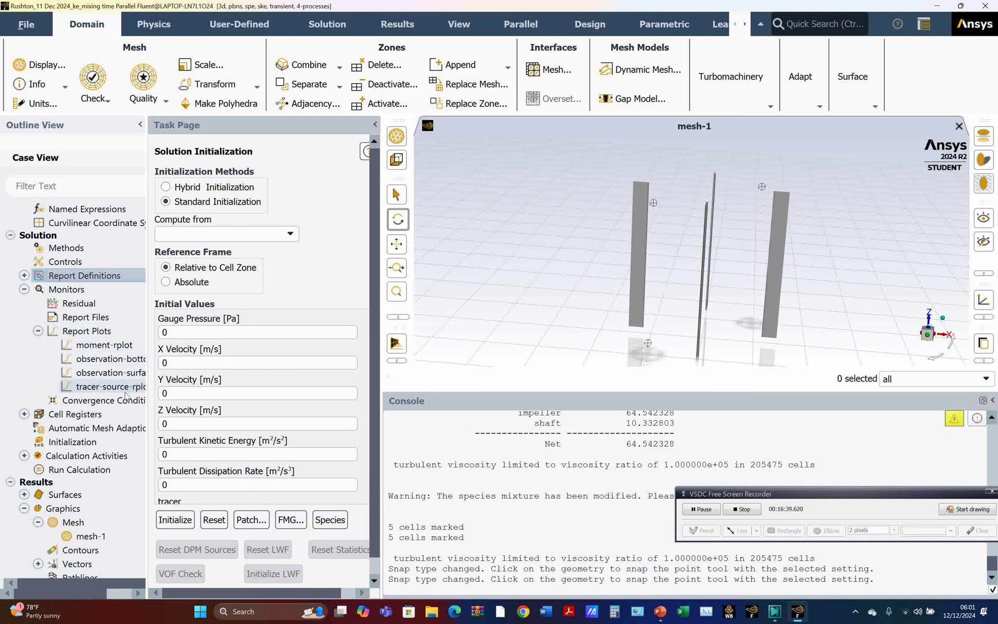
click(700, 513)
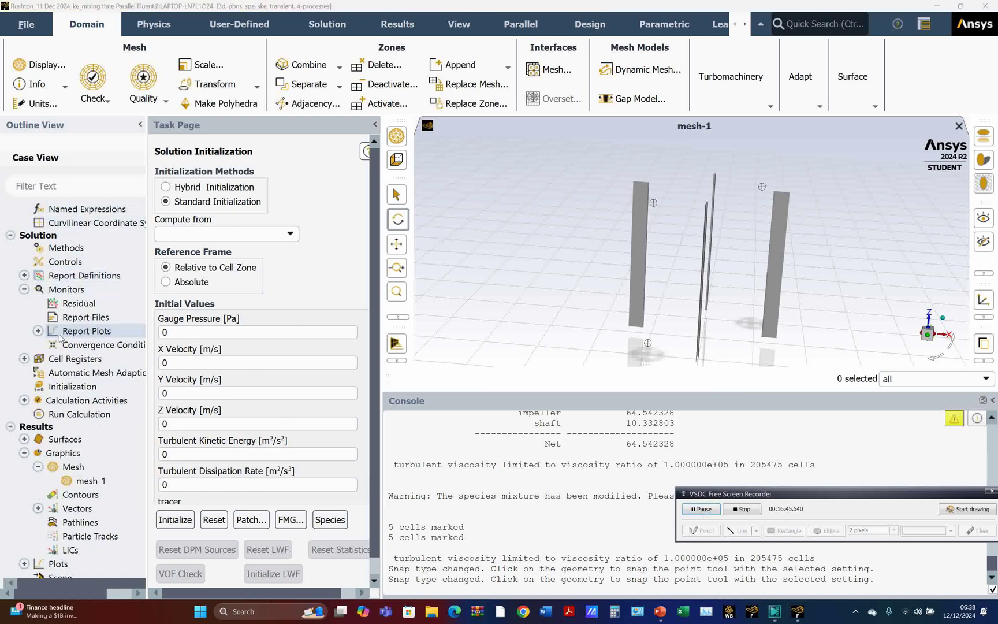
click(37, 330)
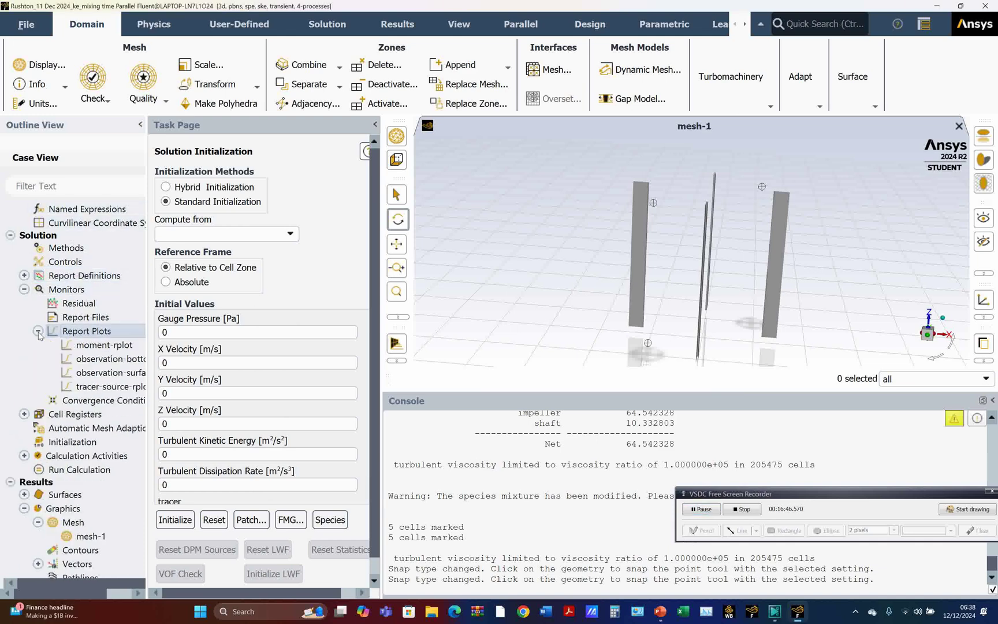
double_click(94, 335)
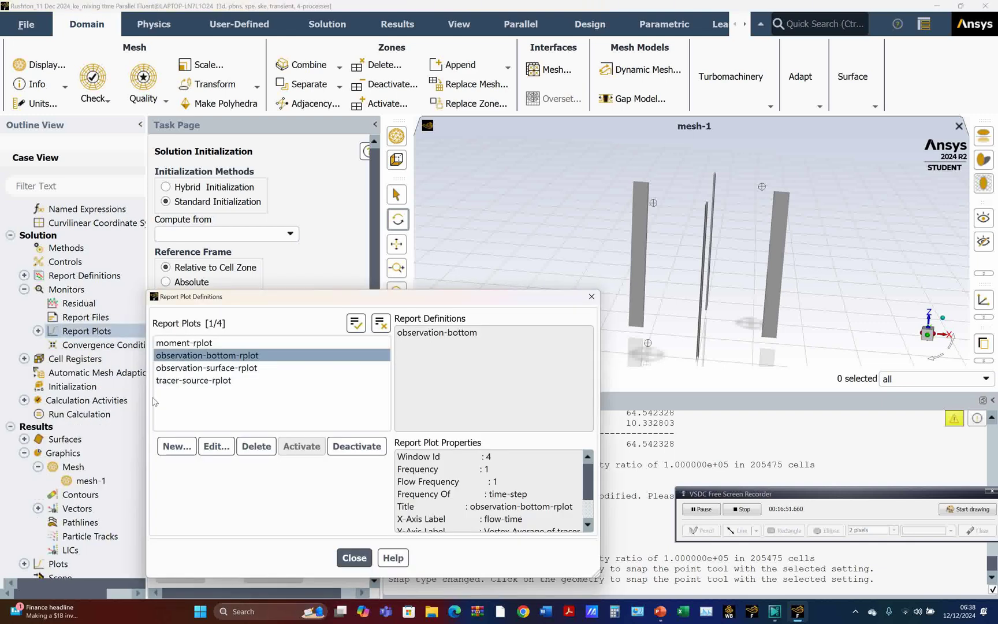
click(176, 444)
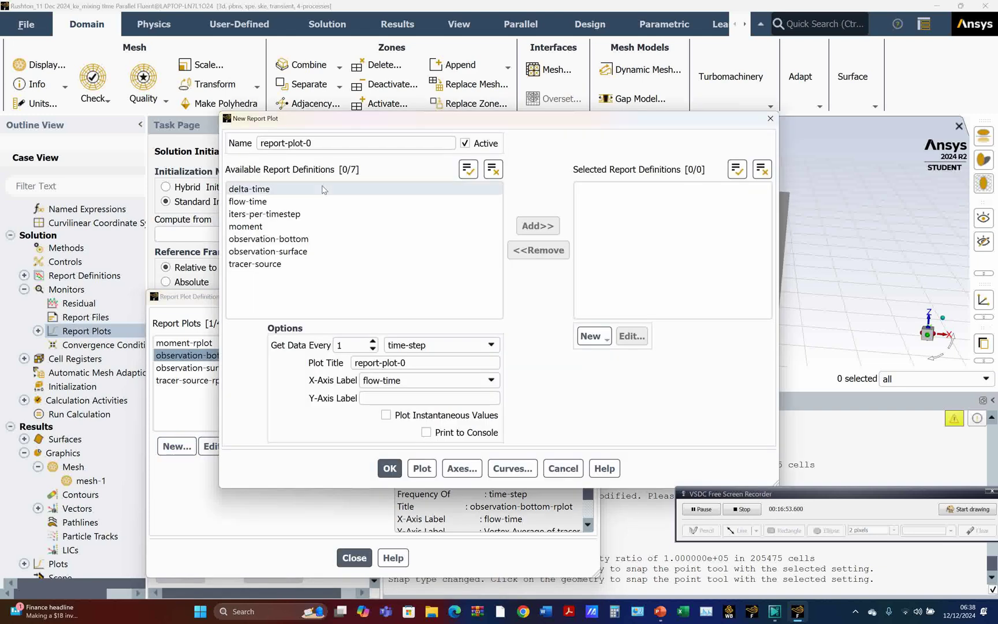
drag(341, 144, 233, 138)
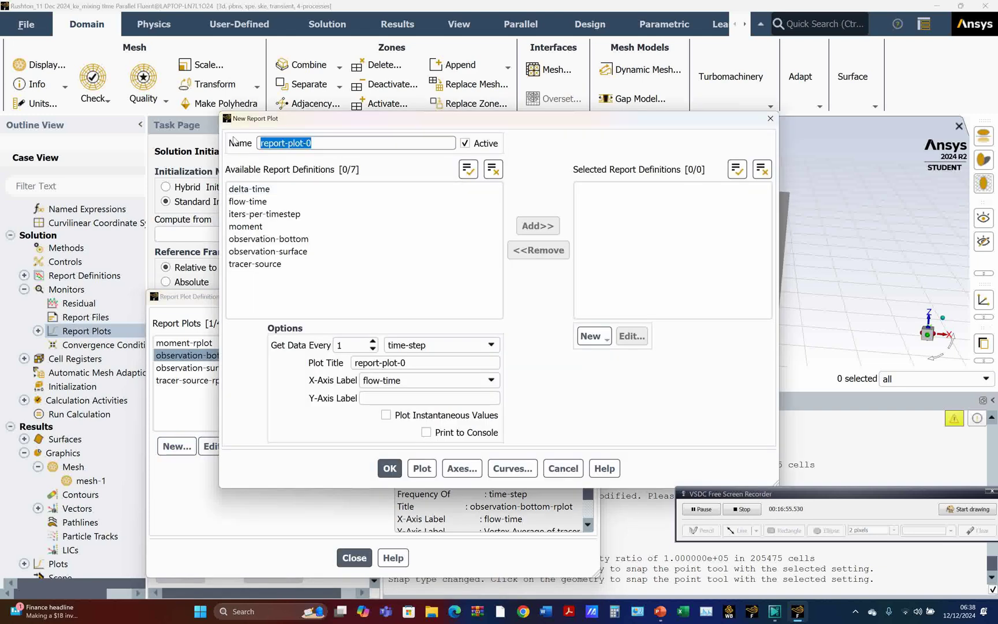
text(mixing-time)
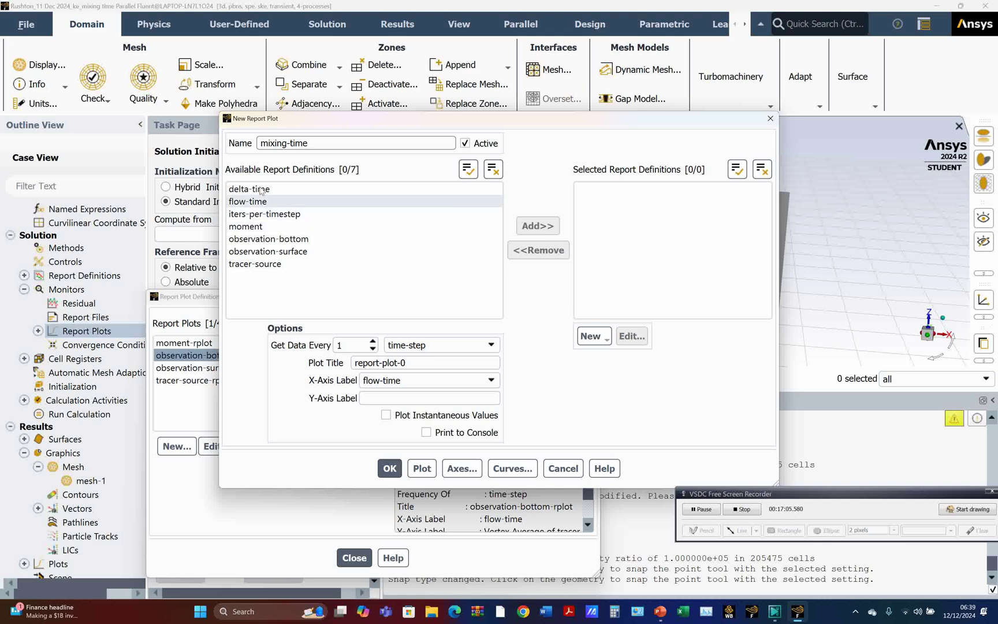
Step: Add the observation-bottom, observation-surface and tracer-source report definitions to the mixing-time plot
click(270, 239)
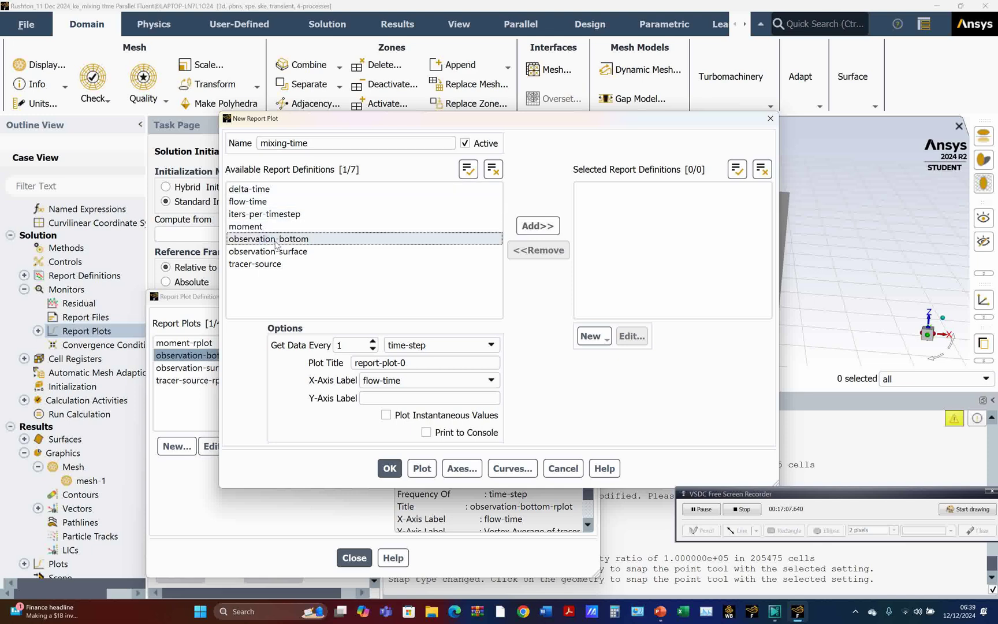
click(538, 225)
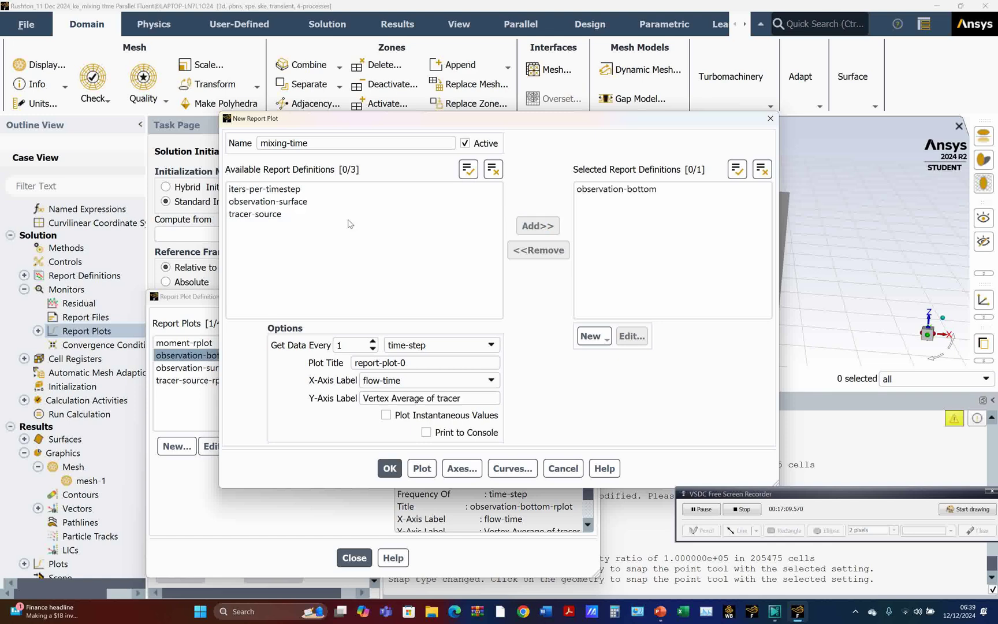
click(305, 205)
click(538, 225)
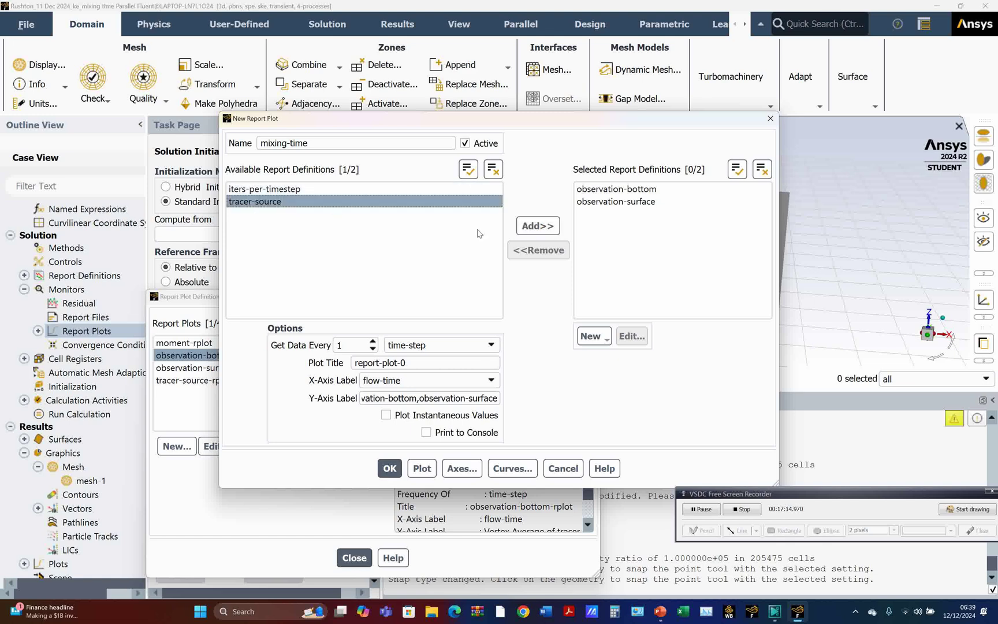
click(536, 226)
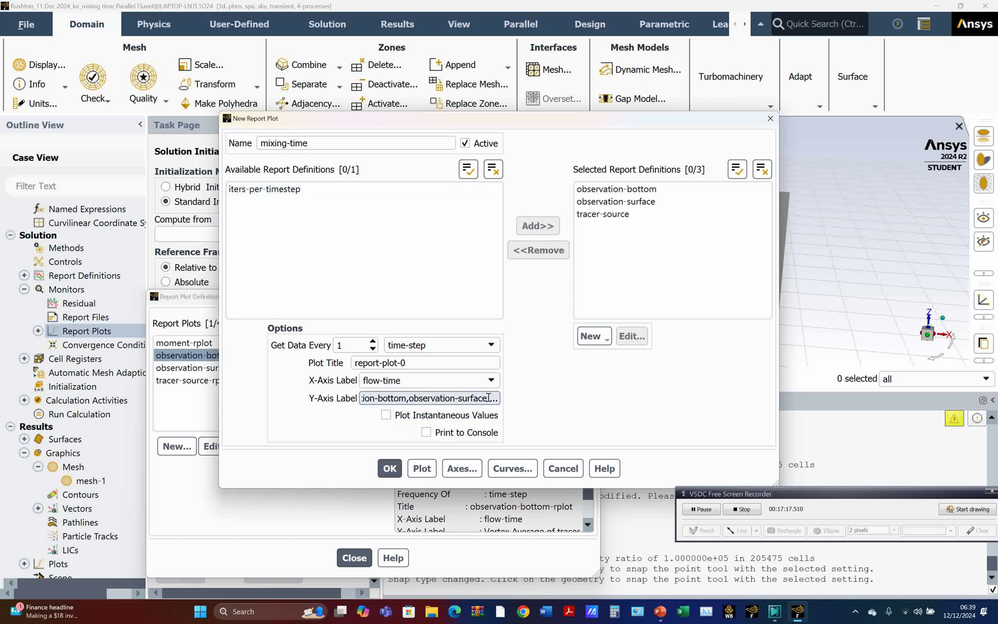
Step: Title the plot "mixing time", enable console printing, create the report plot and close the plot definitions
click(491, 380)
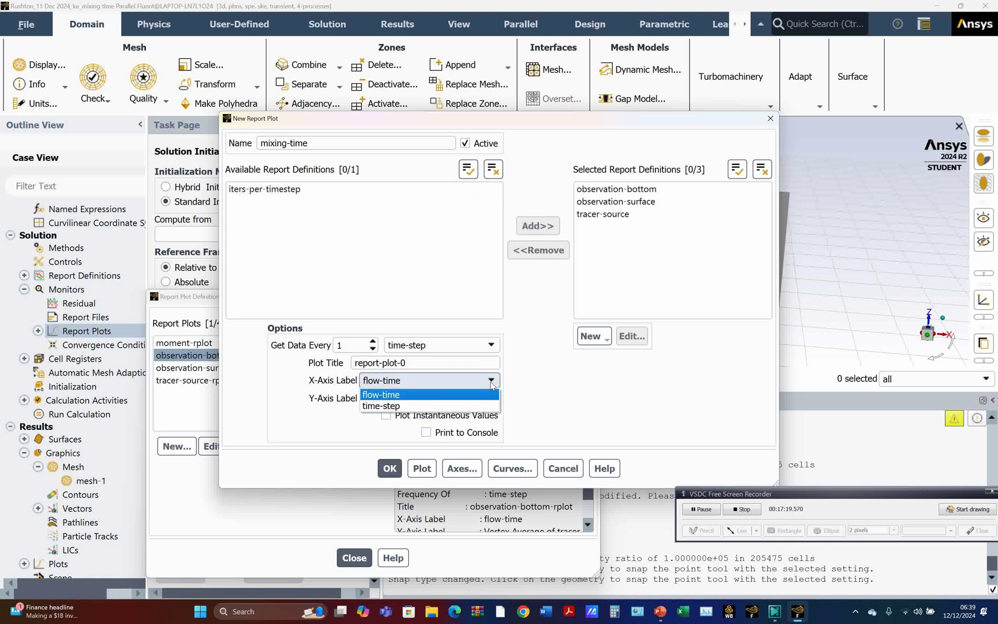
click(531, 385)
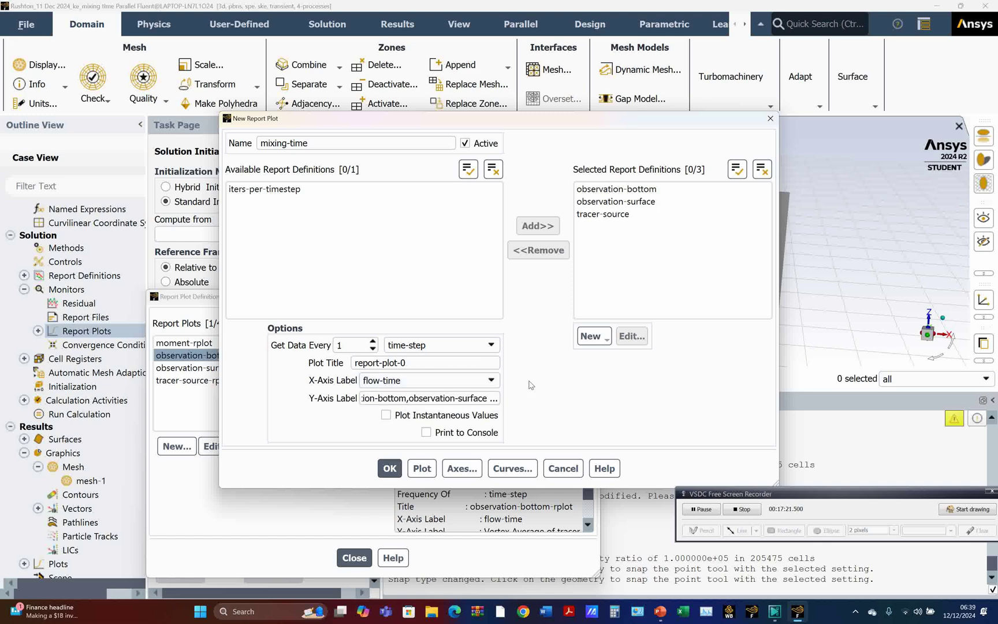
triple_click(421, 362)
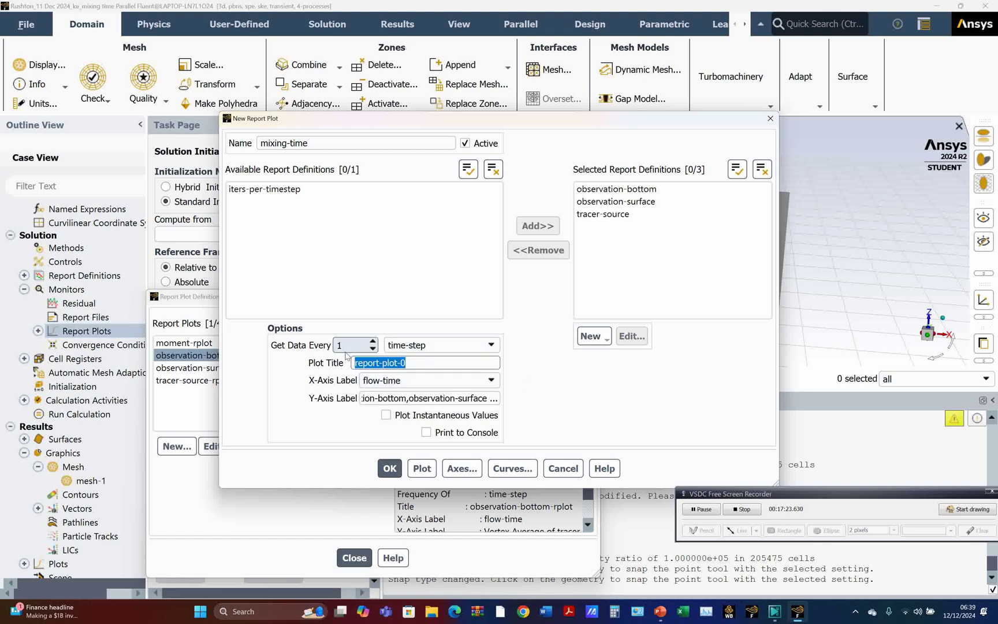
text(mixing time)
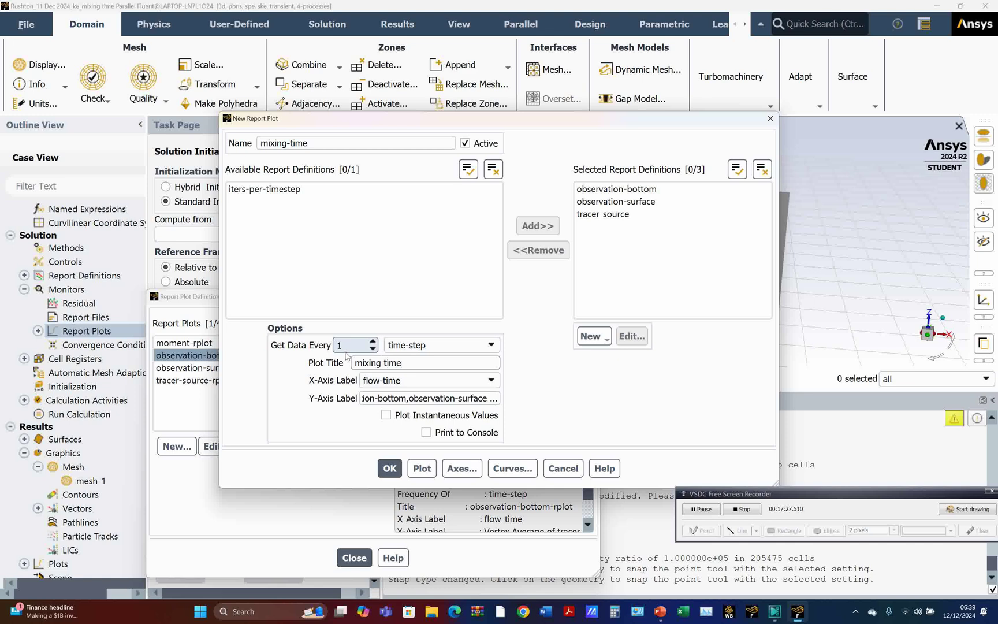
click(376, 398)
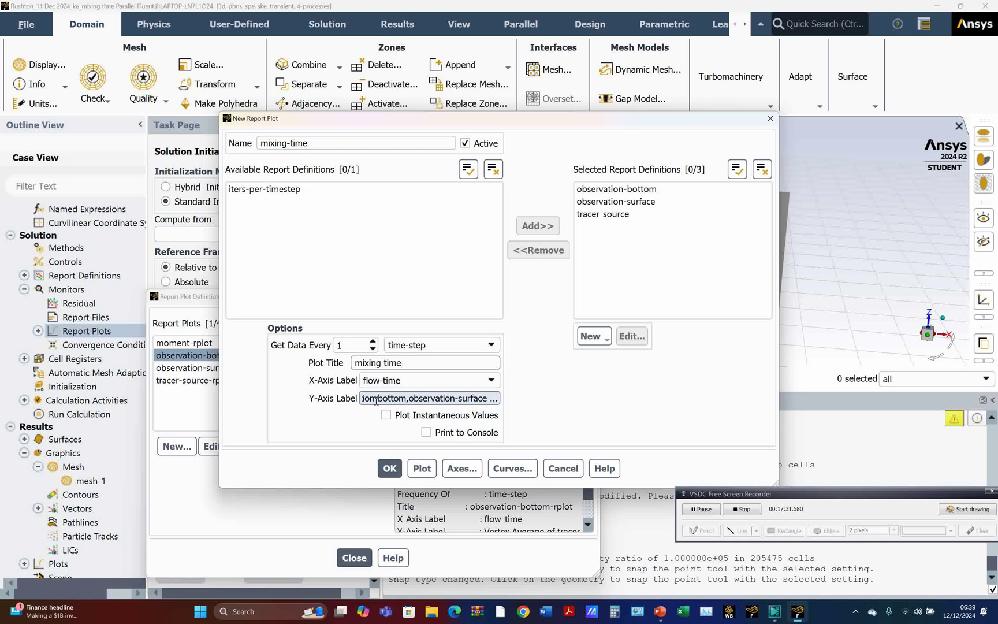
click(427, 433)
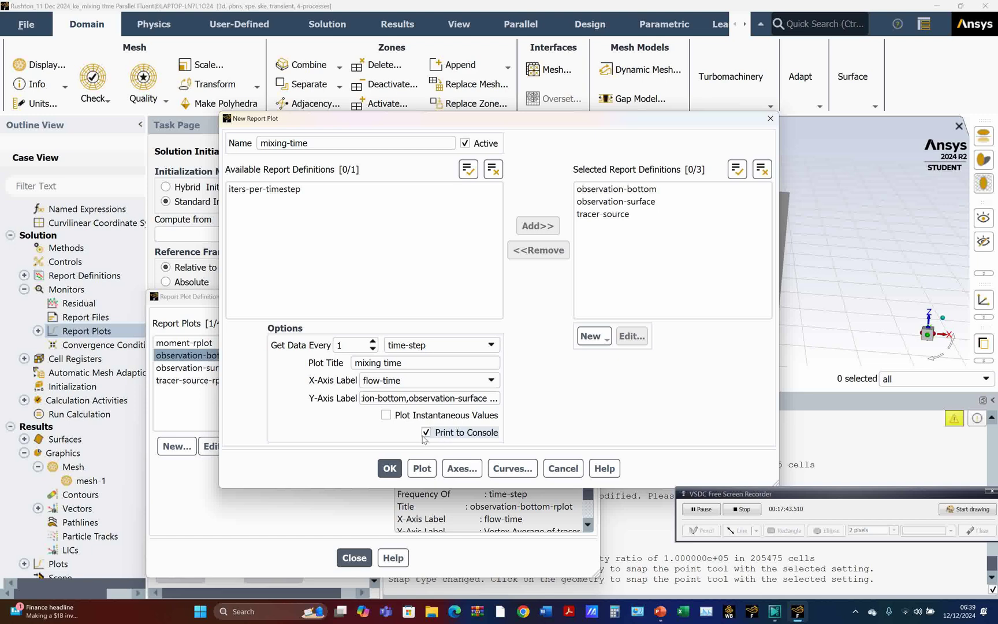
click(390, 467)
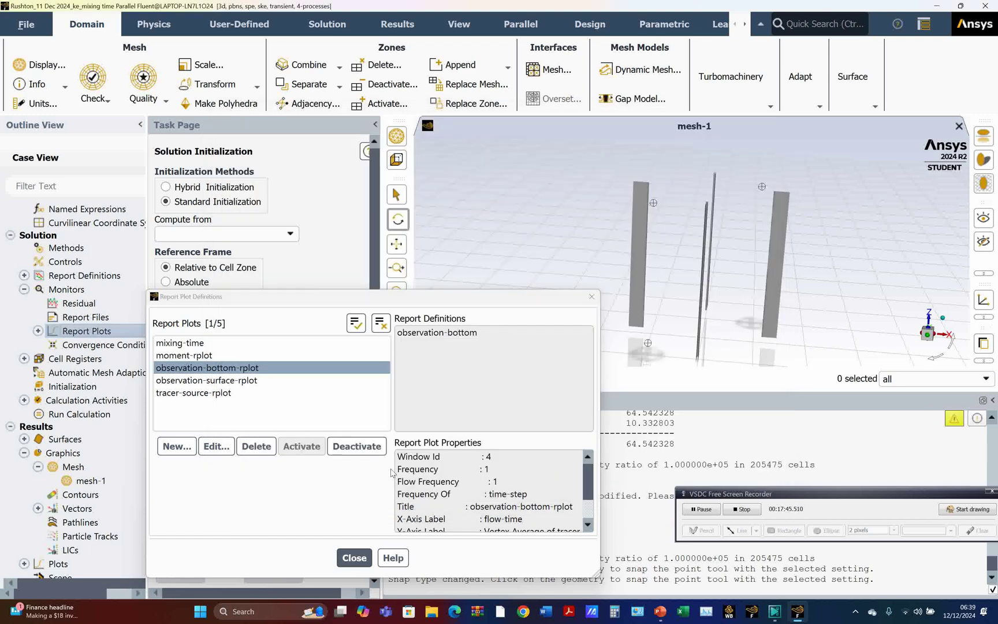
click(353, 558)
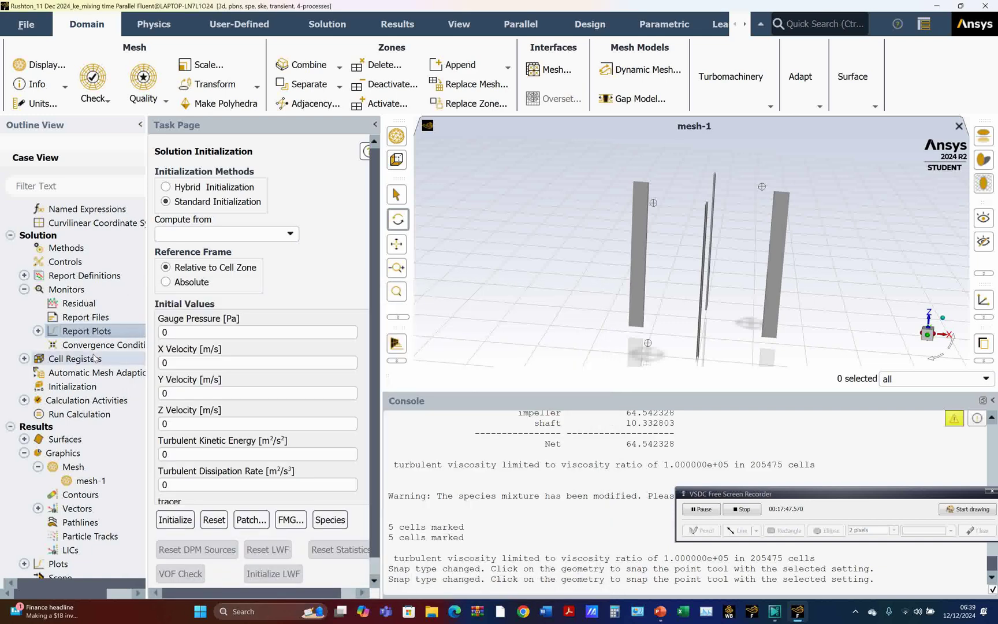
Step: Delete the individual observation-bottom-rplot, observation-surface-rplot and tracer-source-rplot report plots and close the plot definitions
click(38, 331)
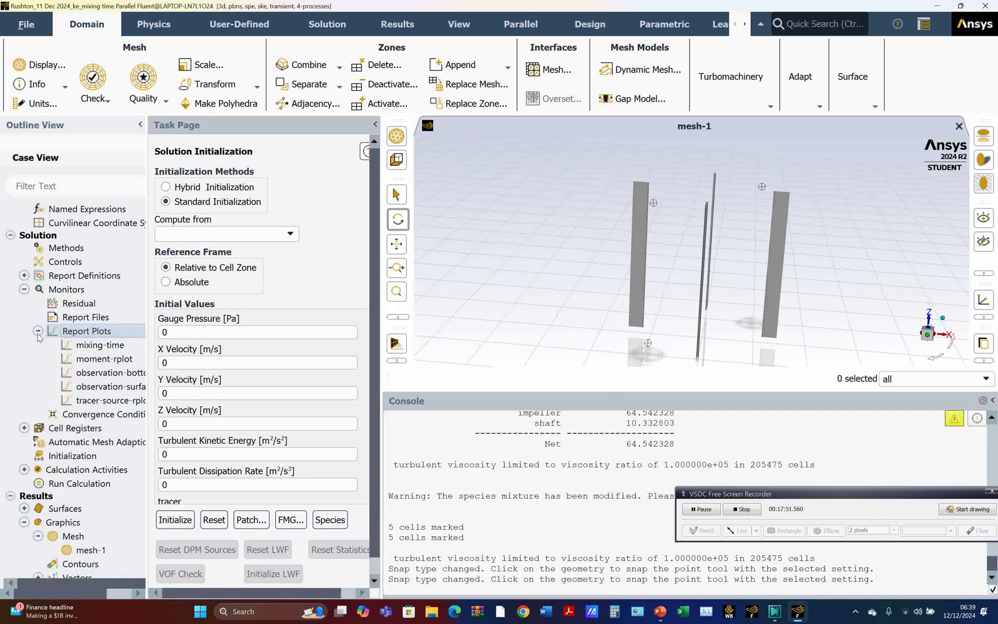
double_click(120, 335)
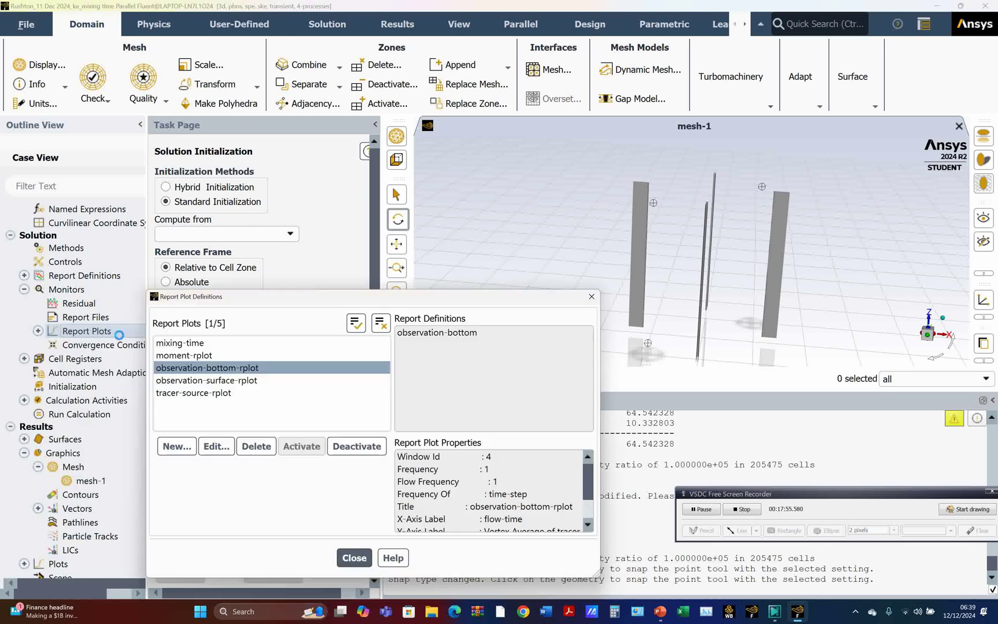
click(203, 368)
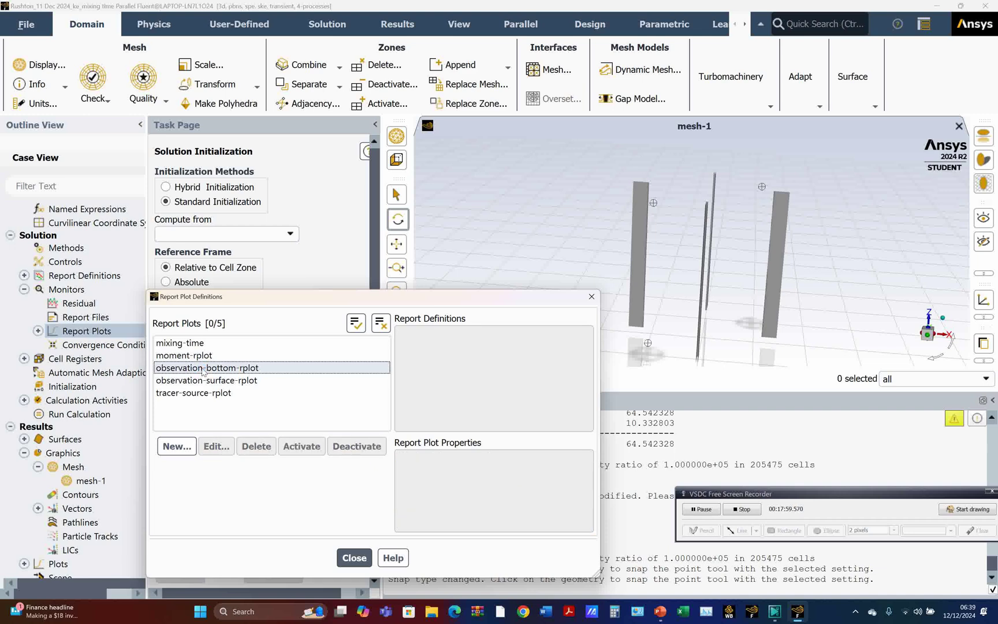
click(241, 368)
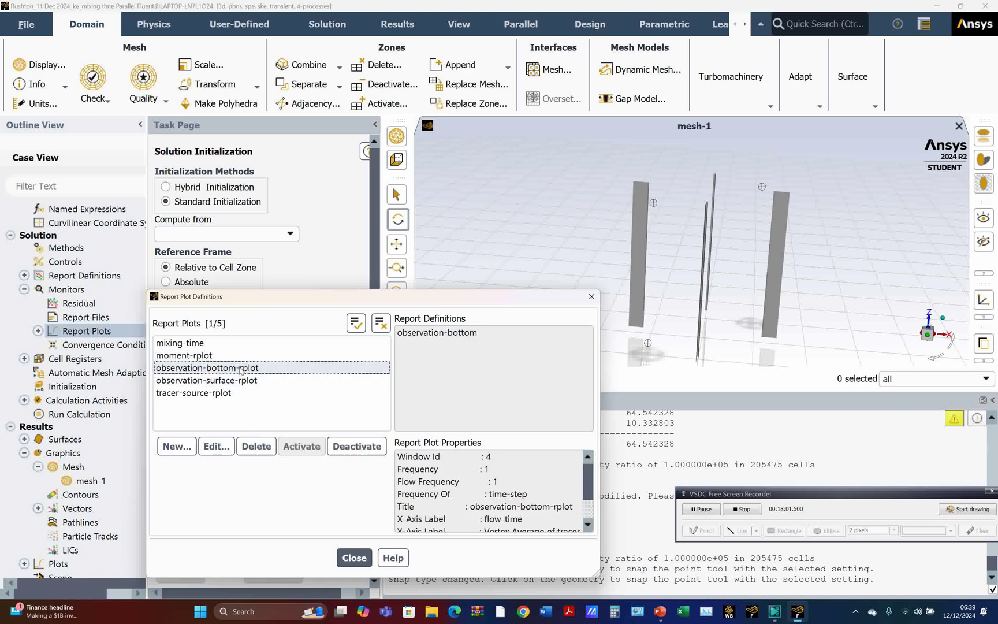
click(256, 446)
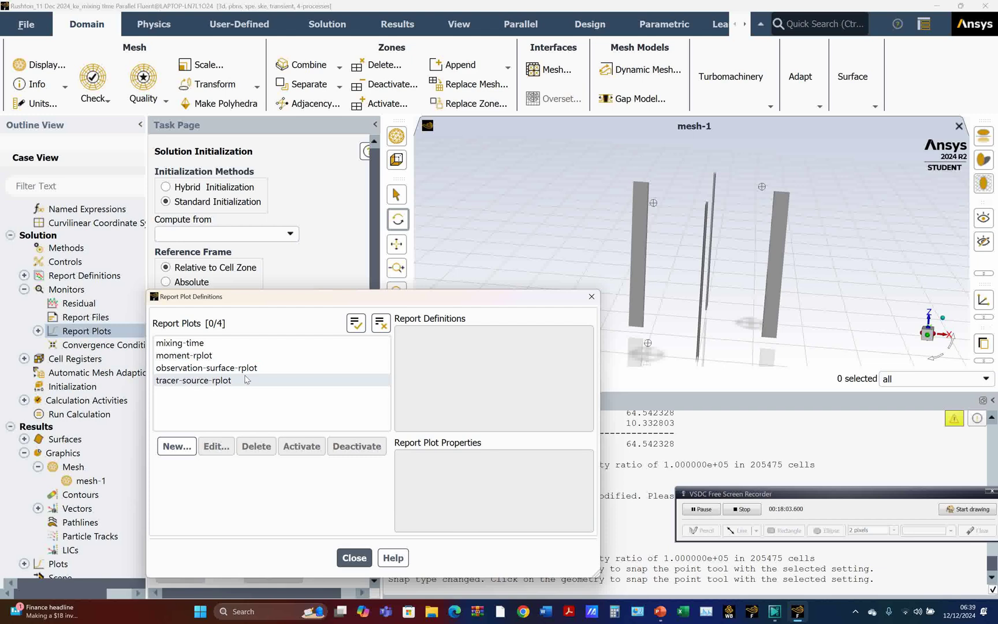
click(244, 368)
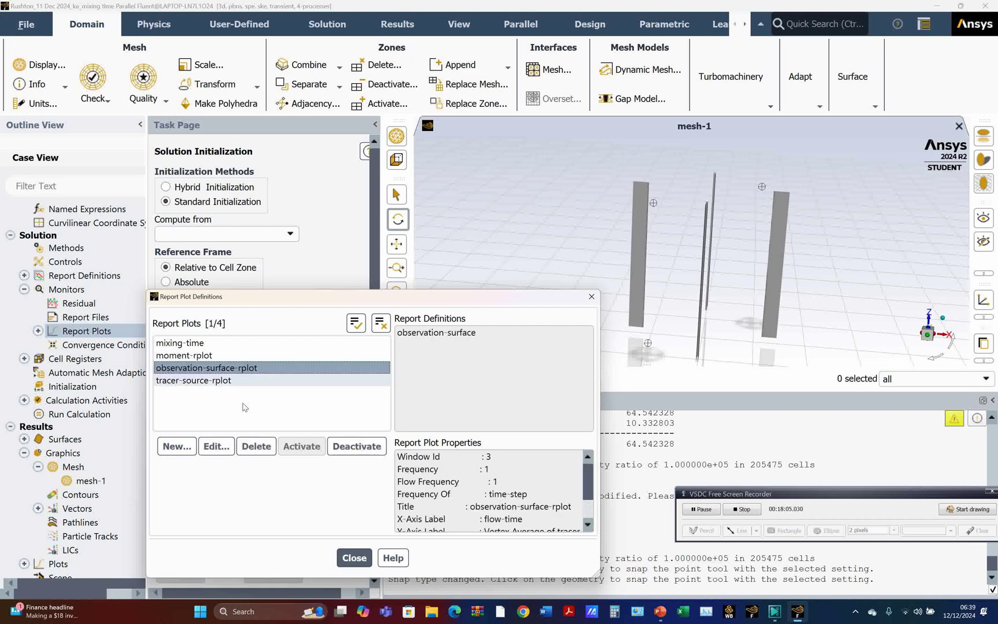
click(254, 446)
click(214, 370)
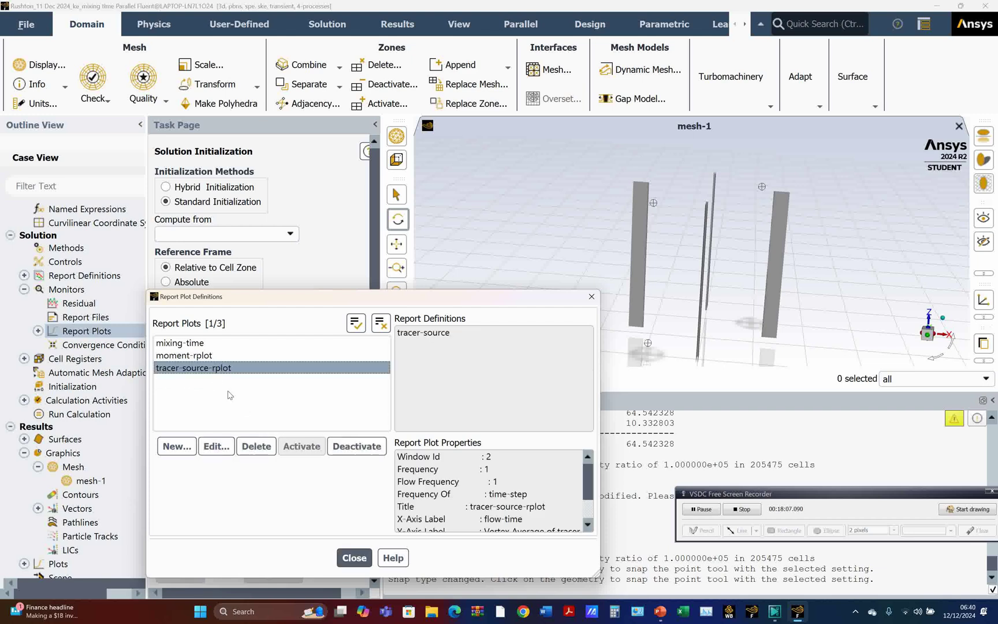
click(254, 446)
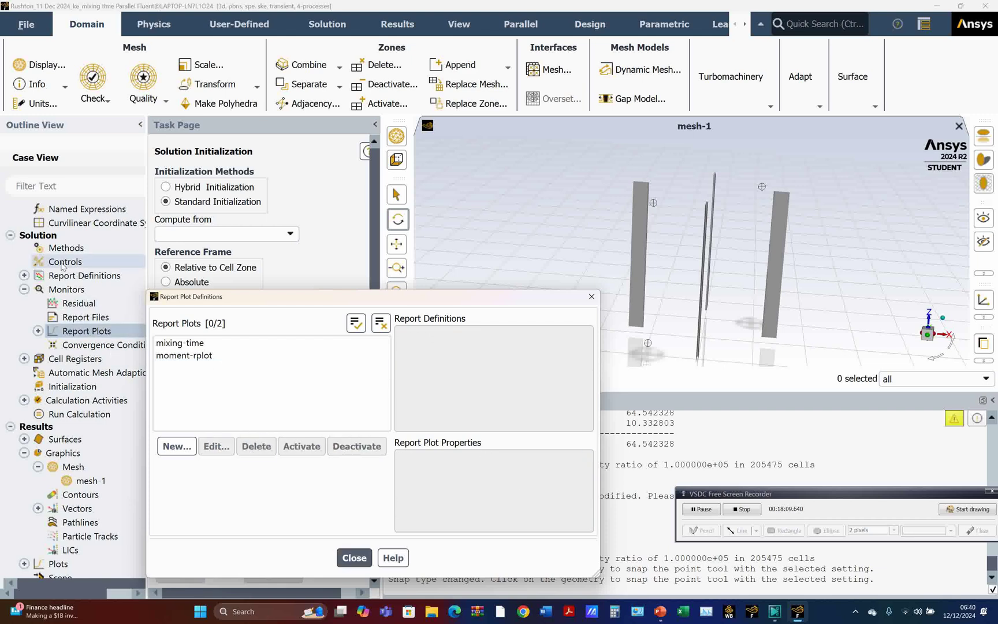
click(23, 275)
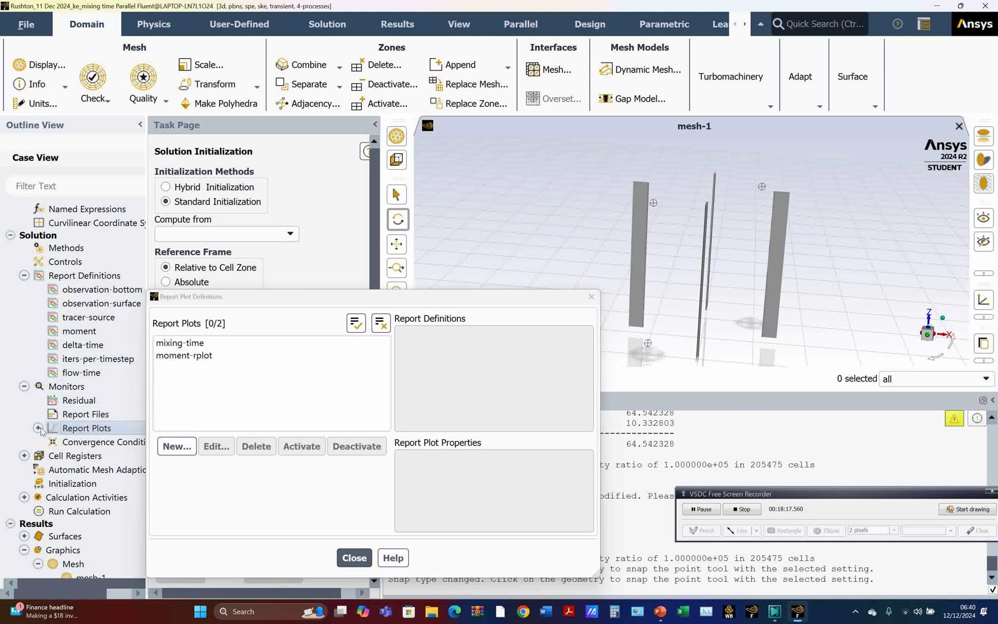
click(354, 557)
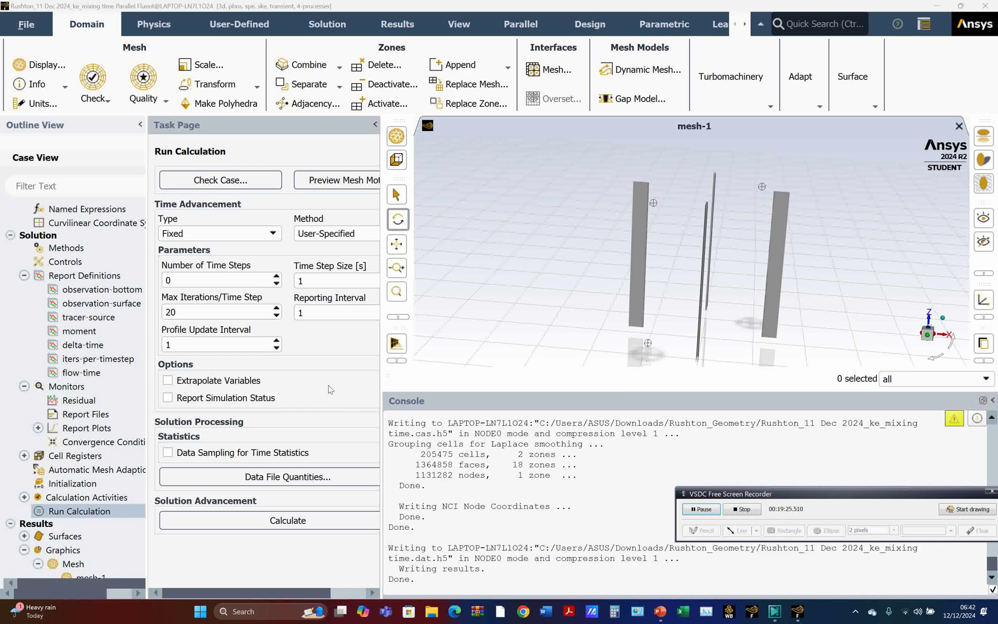
Step: Compute the volume-average mass fraction of tracer over the moving and static cell zones with a volume integral report
scroll(48, 407, down, 1)
scroll(49, 404, down, 4)
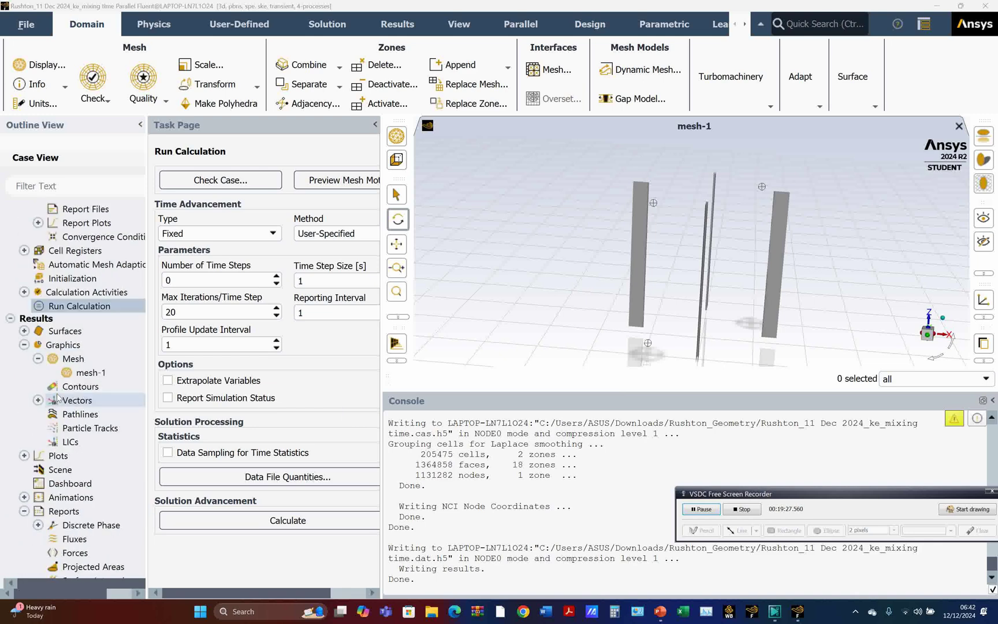
scroll(58, 399, down, 1)
double_click(109, 539)
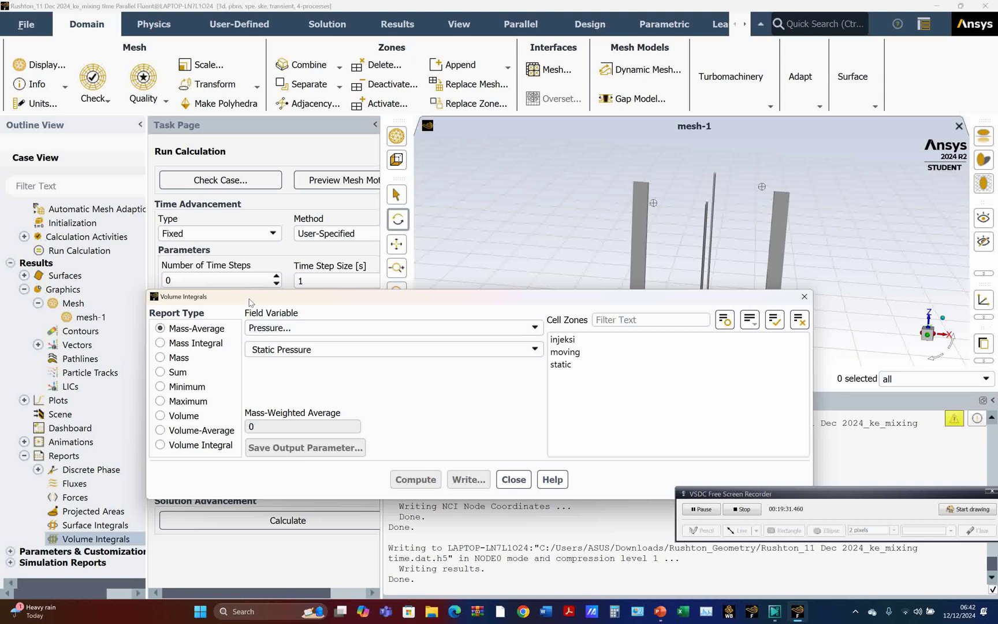
drag(250, 302, 223, 192)
click(171, 321)
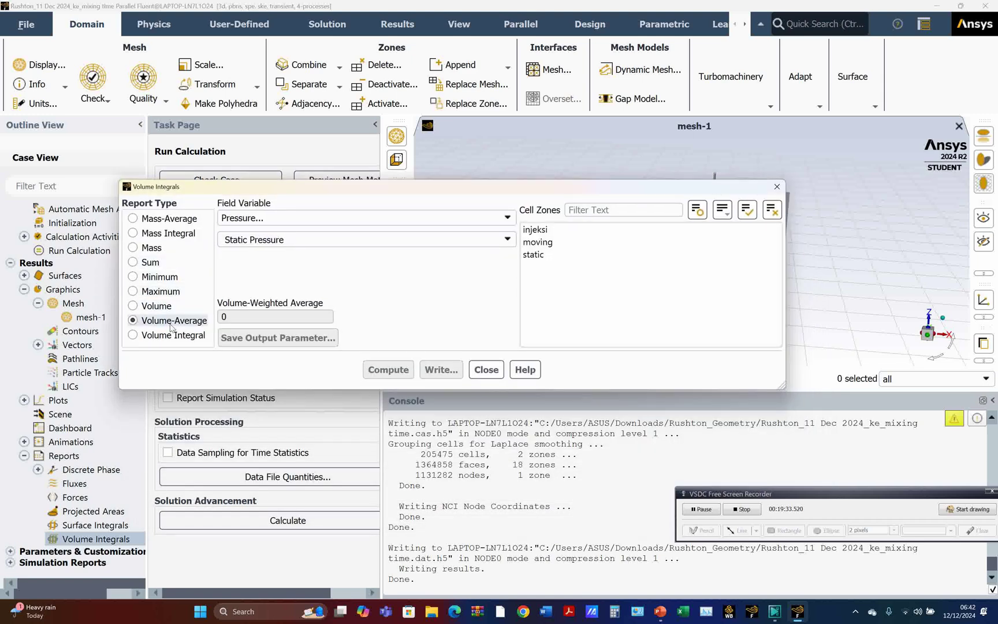
click(306, 220)
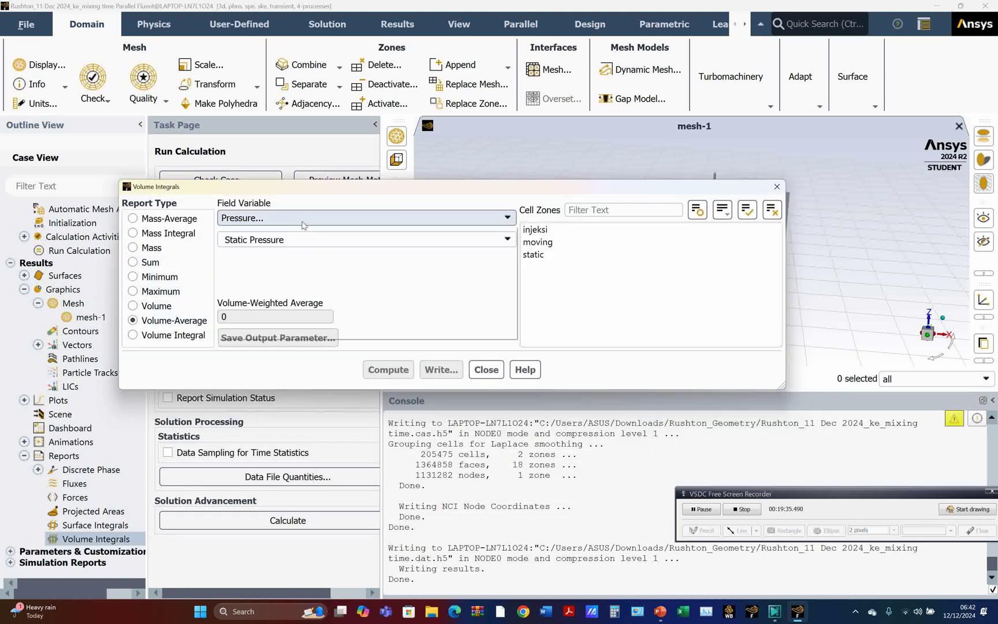
click(261, 288)
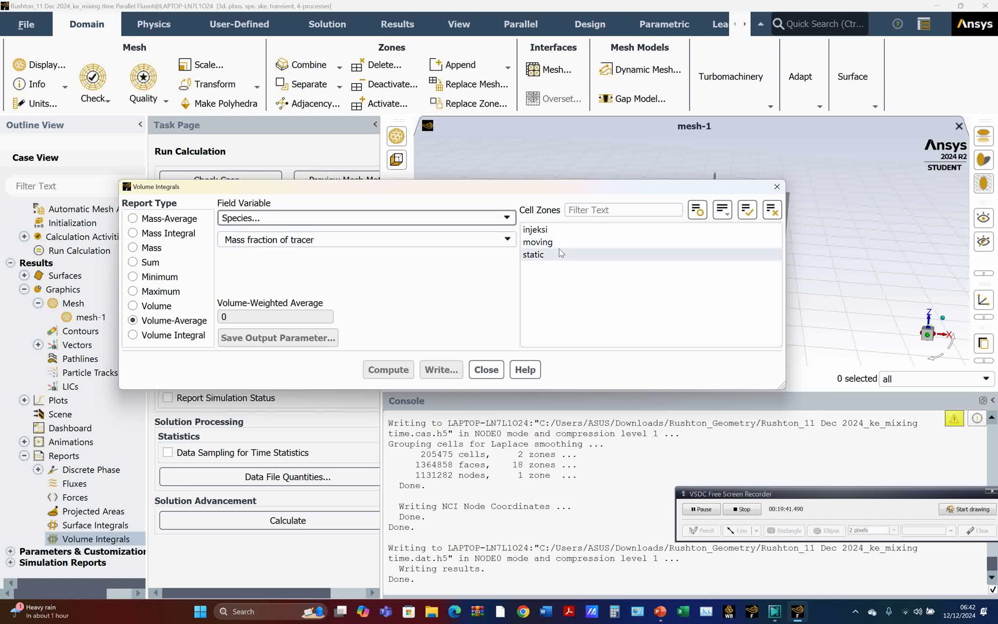
click(540, 242)
click(542, 256)
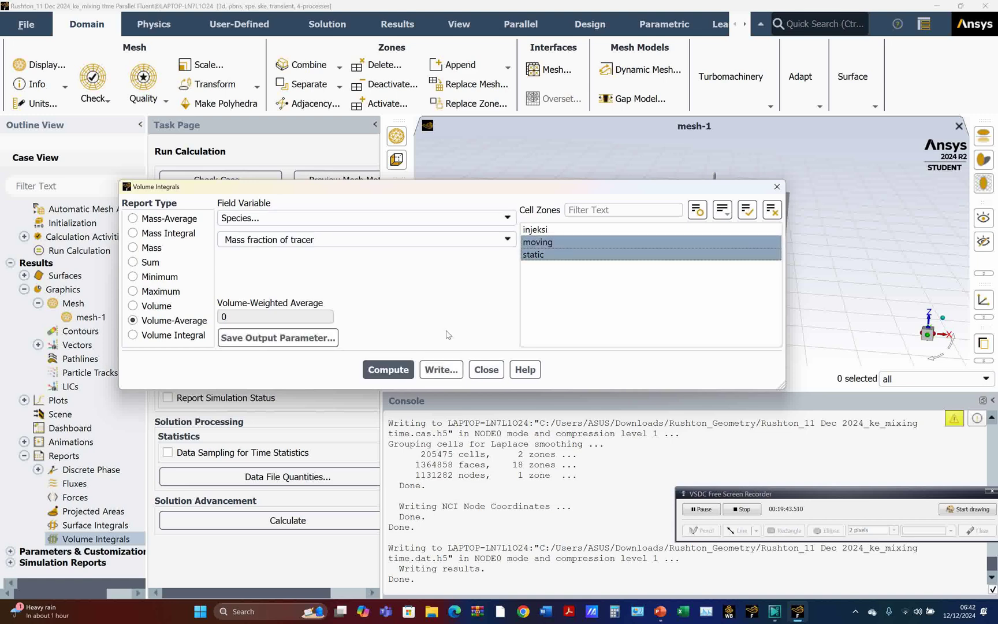
click(393, 370)
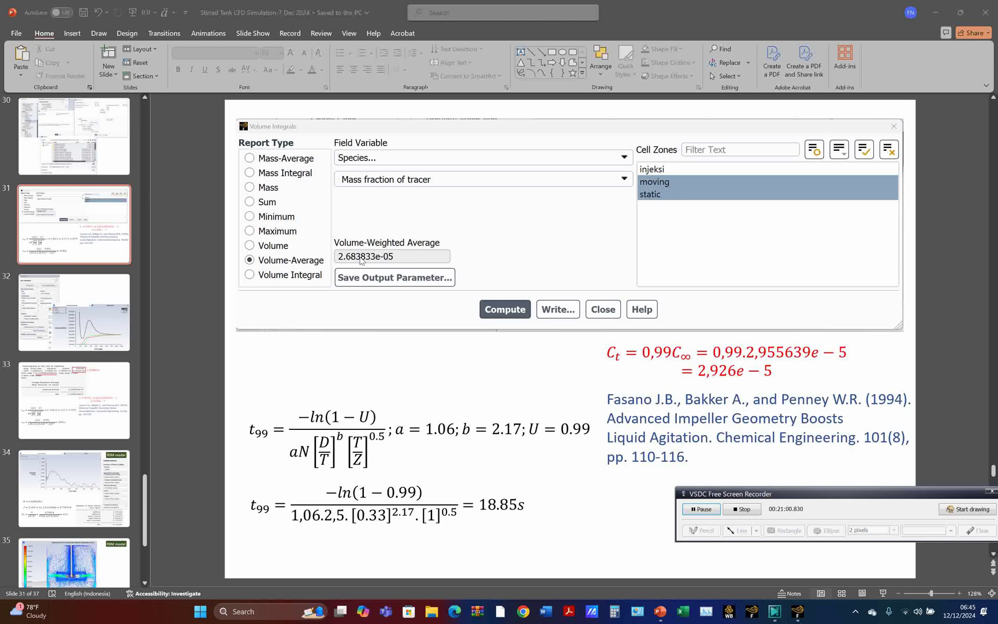
Step: Switch to the PowerPoint slide and replace the C∞ value in the red Ct equation with 2,683833e-5
click(763, 352)
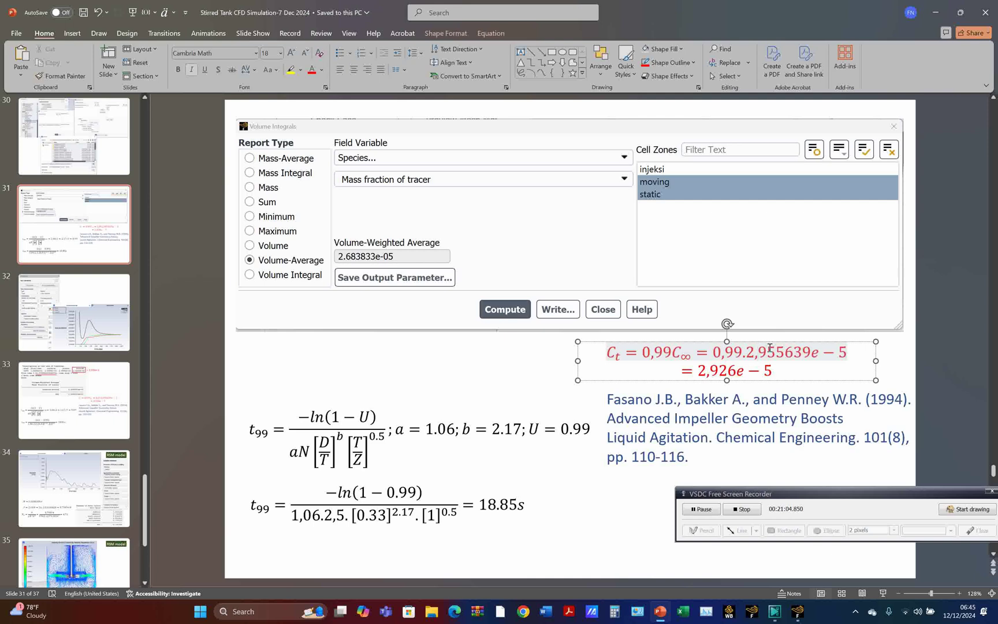
text(6)
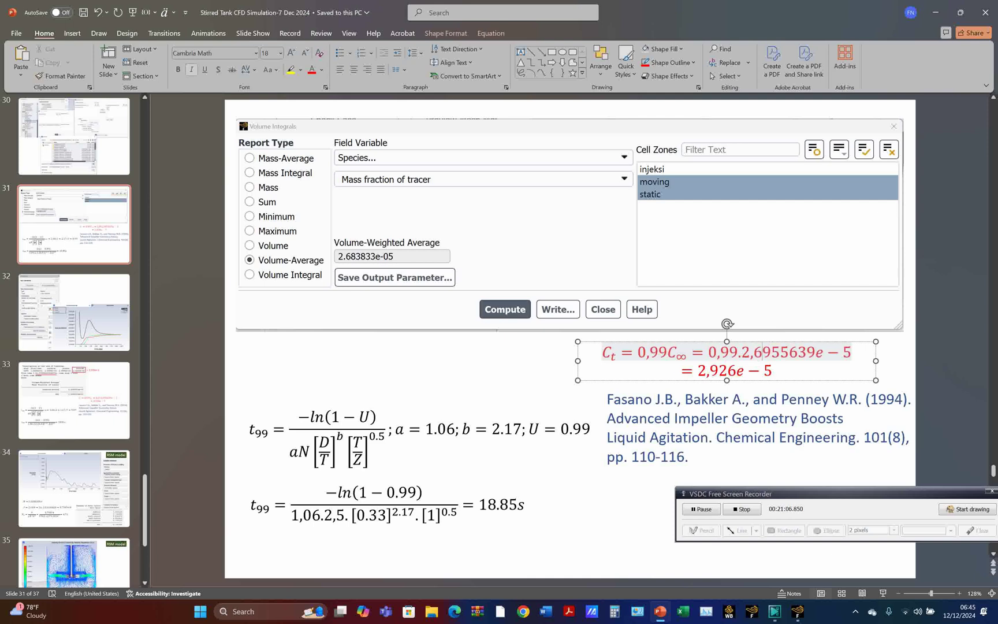
text(838)
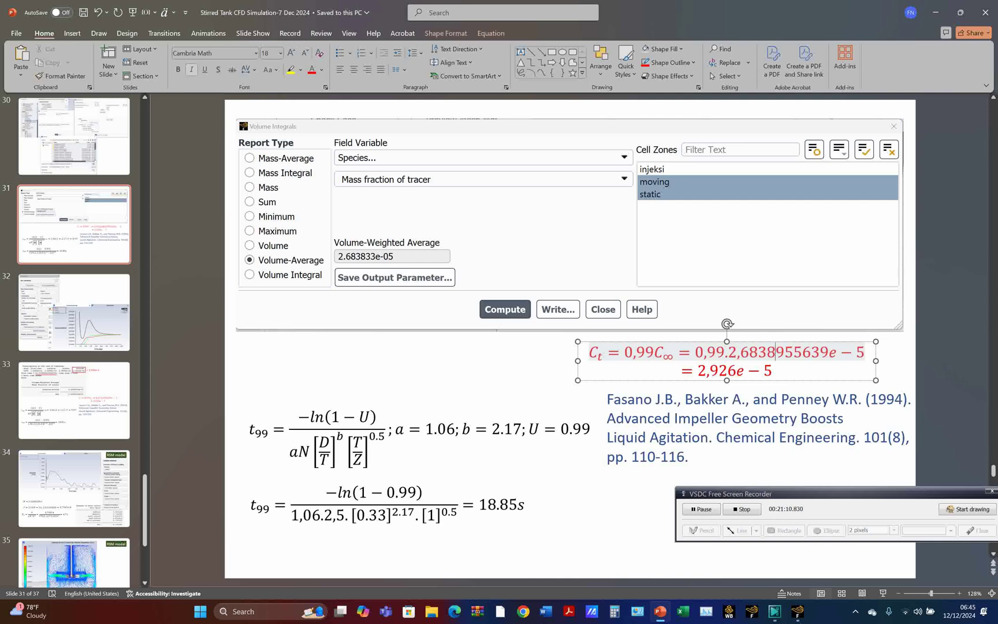
text(33)
key(Delete)
key(Delete)
key(Delete)
key(Delete)
key(Delete)
key(Delete)
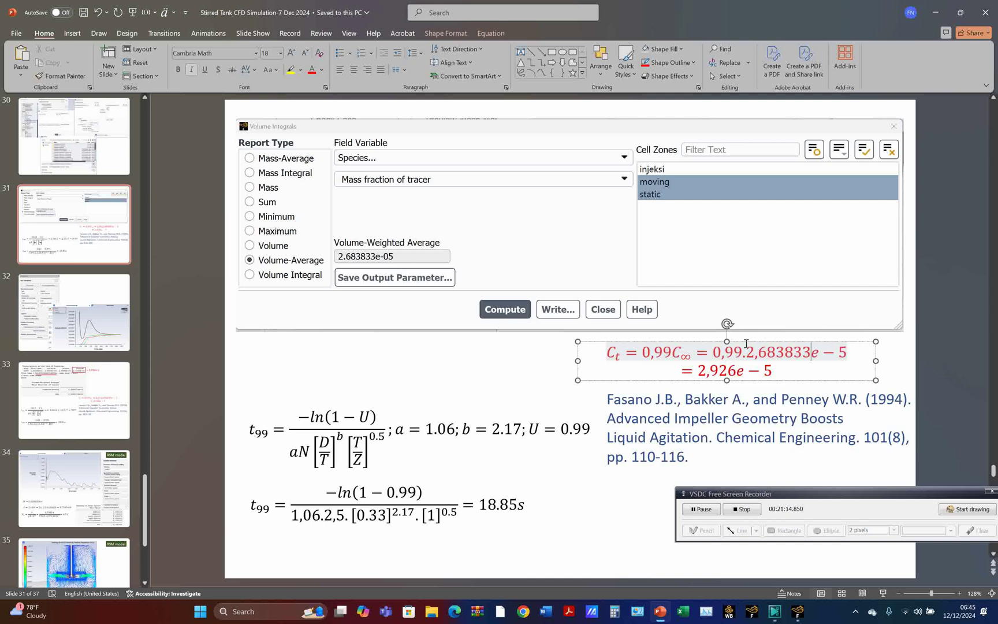
click(681, 376)
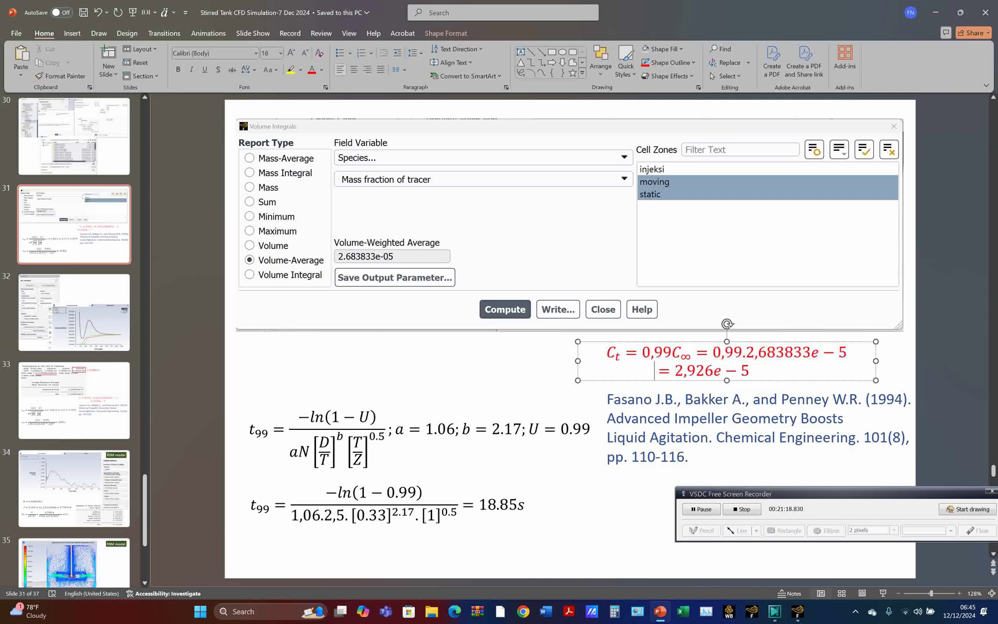
key(BackSpace)
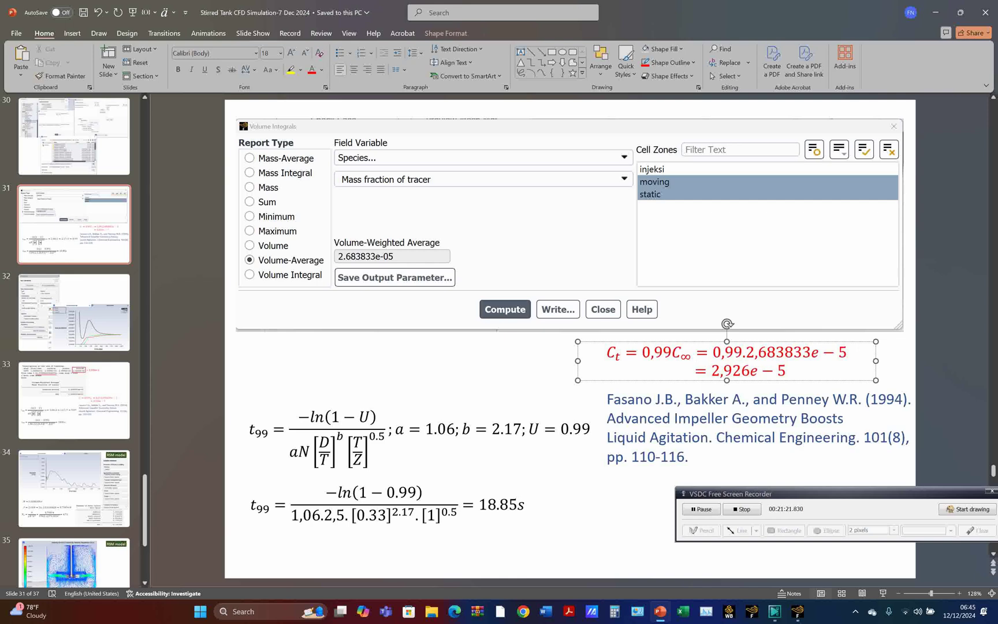
click(700, 508)
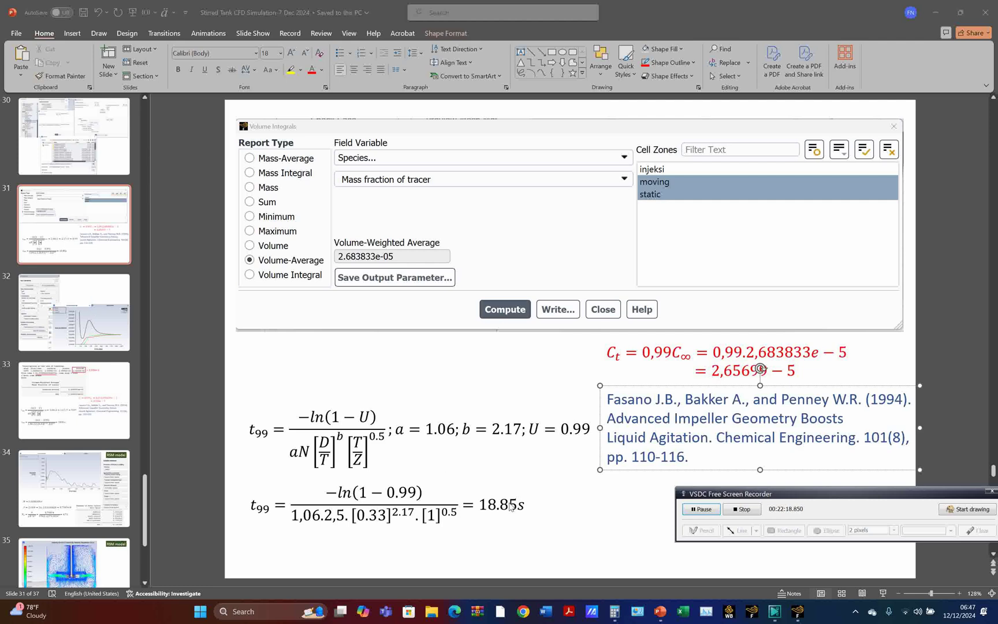
Step: Return to Fluent, close the volume integrals, and set the run to 100 time steps of 0.01 s, matching the run calculation slide in PowerPoint
click(797, 612)
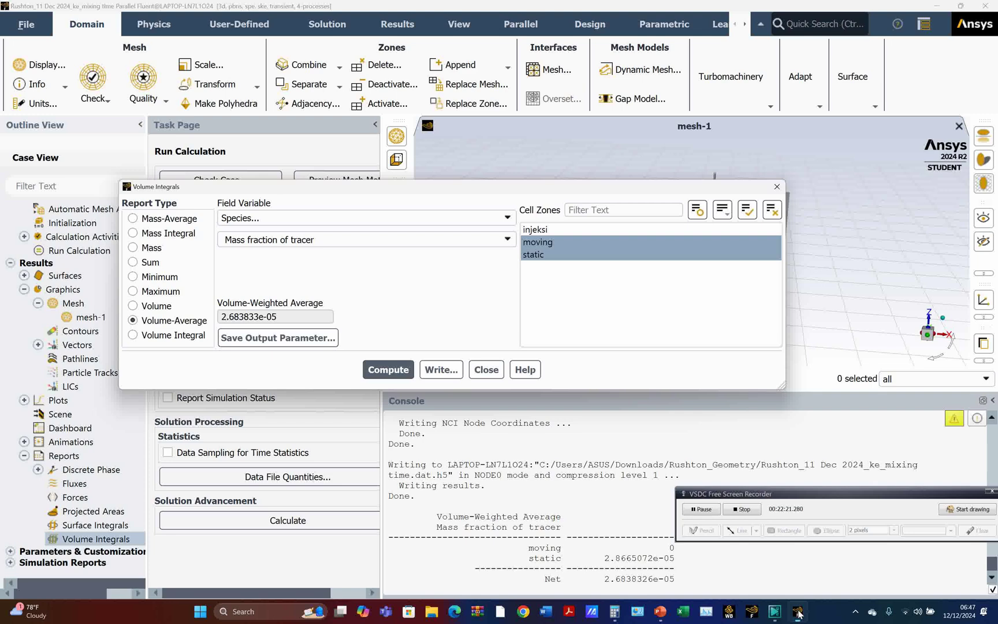
click(484, 369)
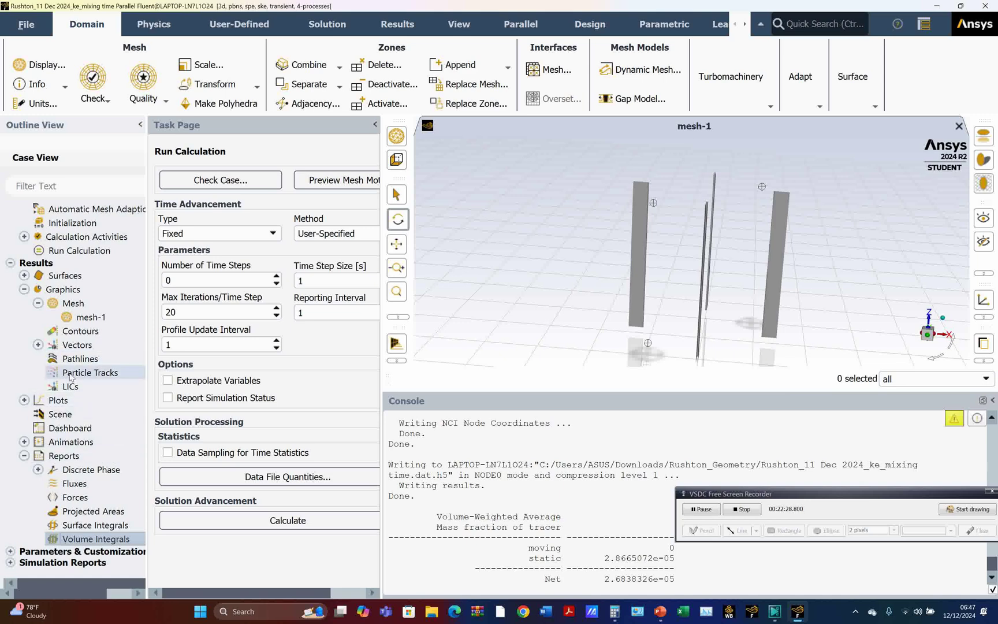
click(101, 251)
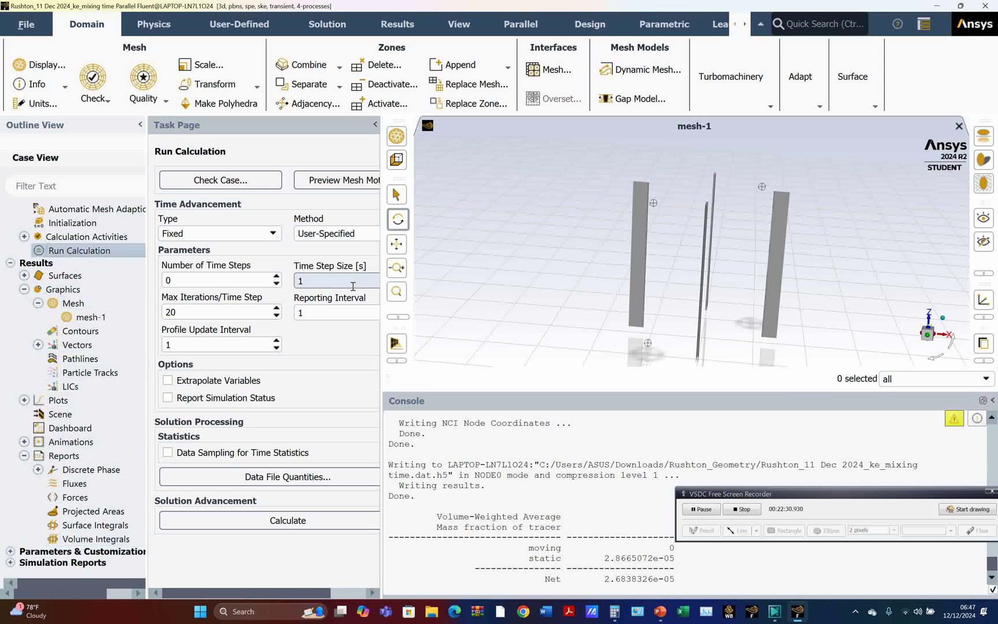
drag(317, 282, 293, 283)
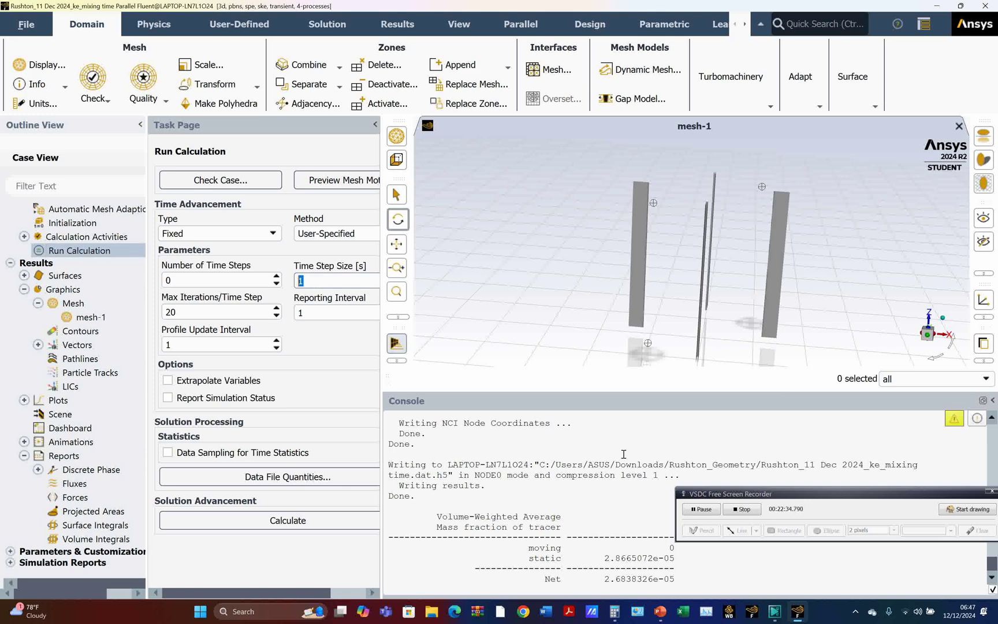
click(658, 613)
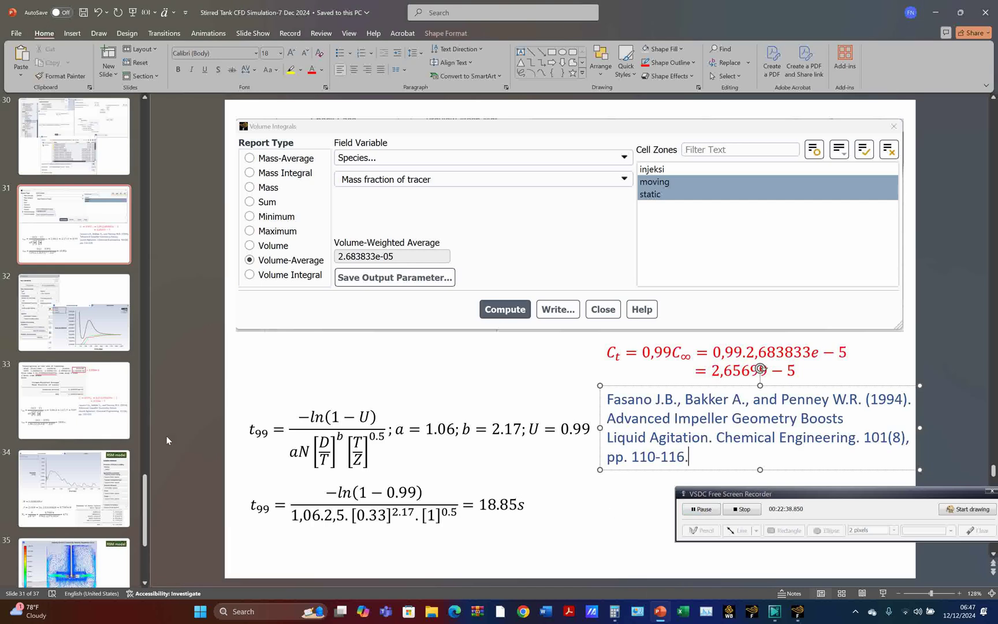
click(90, 341)
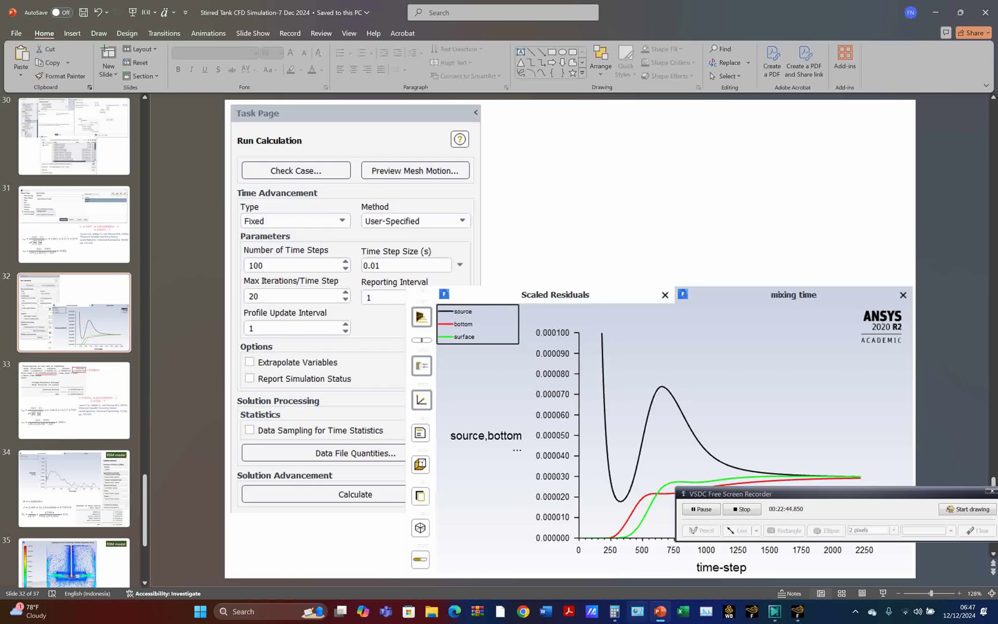
click(798, 611)
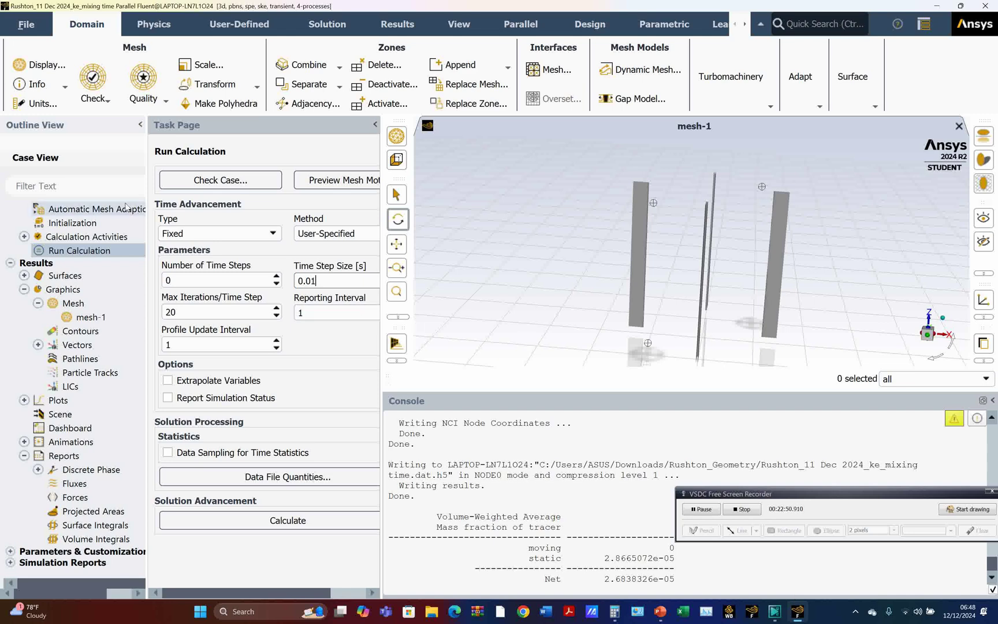
double_click(173, 280)
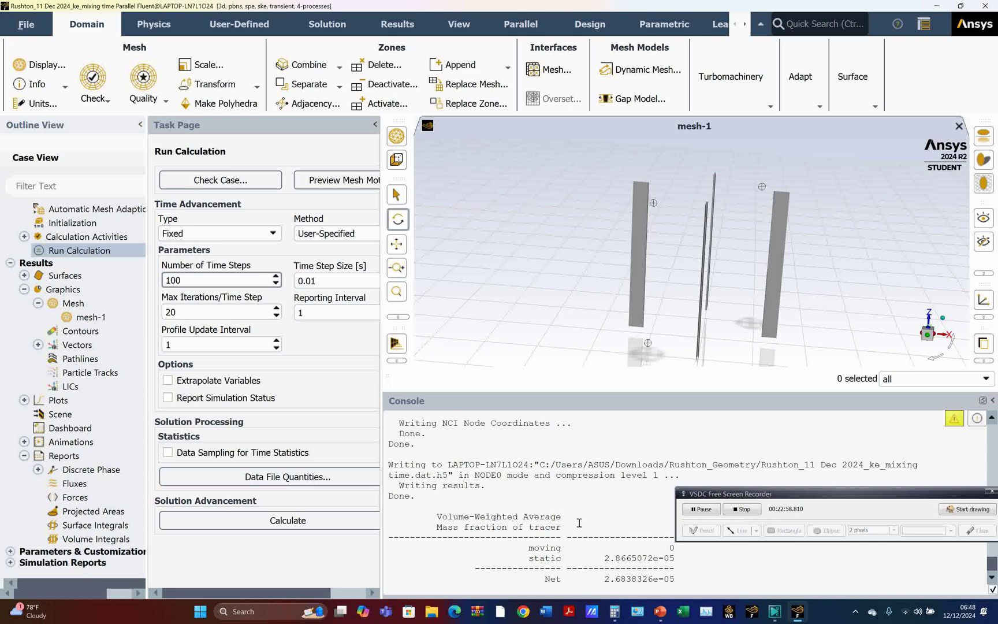
Step: Start the transient calculation, let the mixing time plot develop, and stop the run at the end of a time step
click(266, 521)
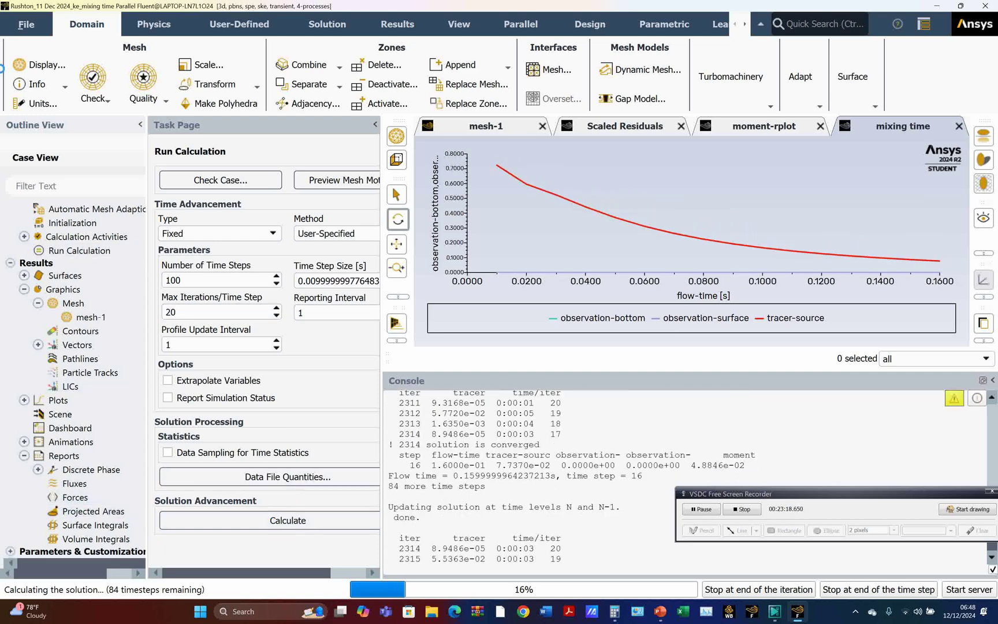
mouse_move(614, 225)
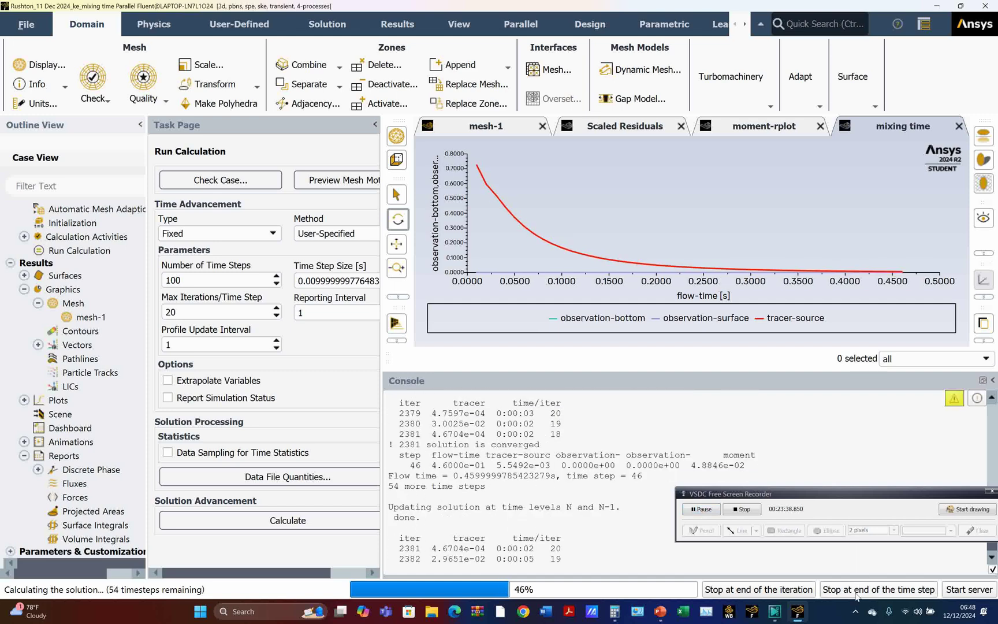
click(856, 590)
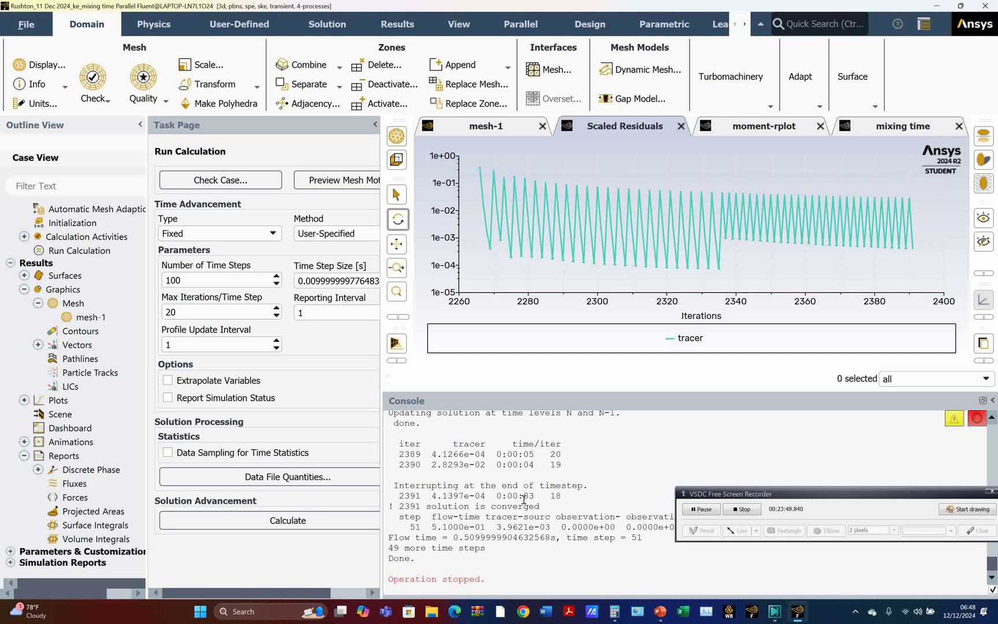
Step: Review the latest tracer values in the console, and open the axes settings of the mixing-time report plot
scroll(523, 499, up, 1)
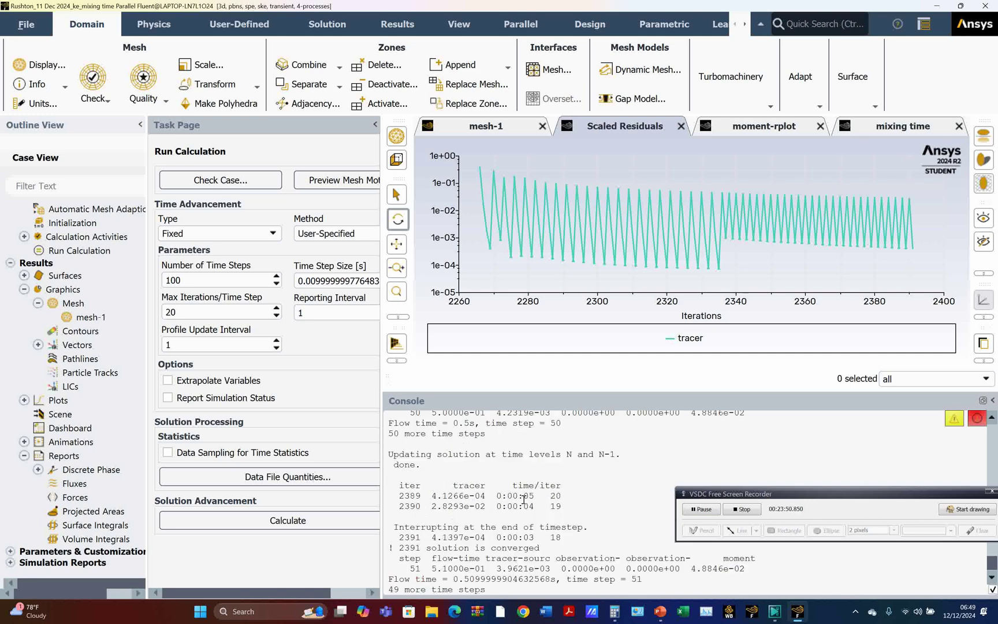
scroll(523, 499, up, 2)
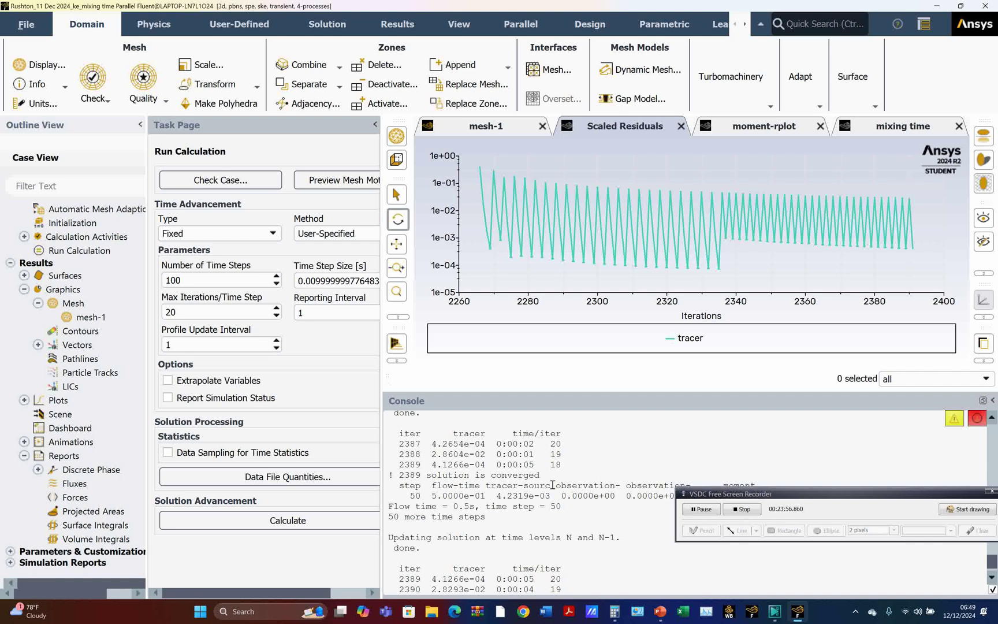
scroll(552, 485, up, 1)
scroll(552, 485, up, 1)
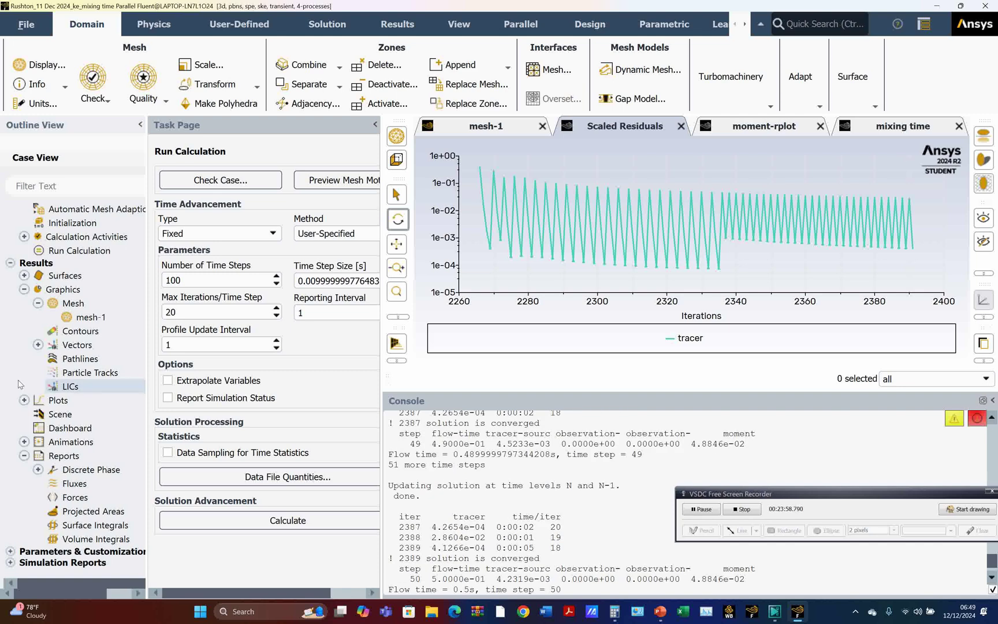
scroll(44, 360, up, 1)
scroll(44, 360, up, 2)
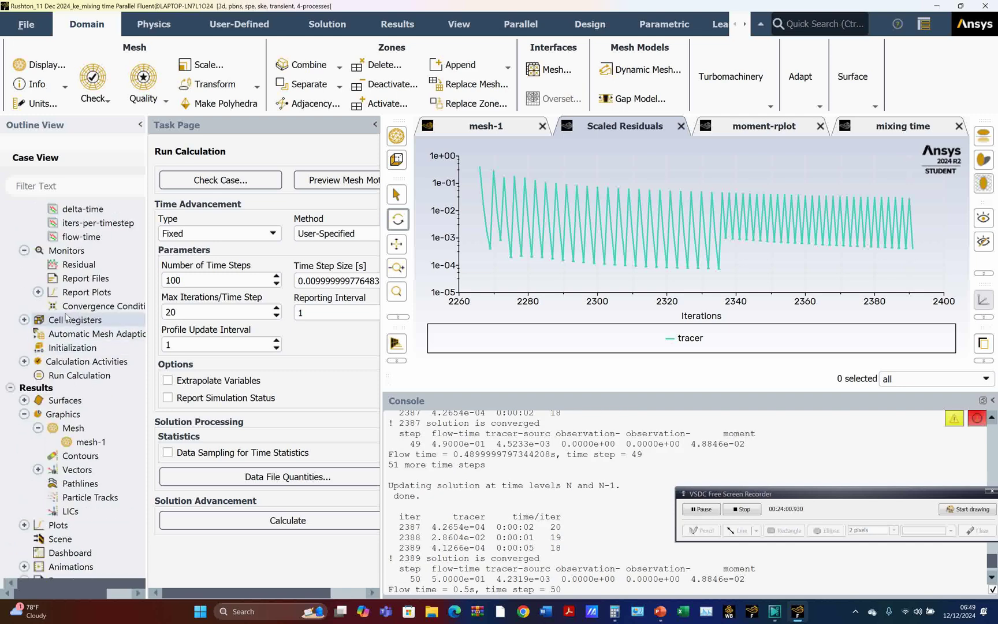
scroll(38, 293, up, 1)
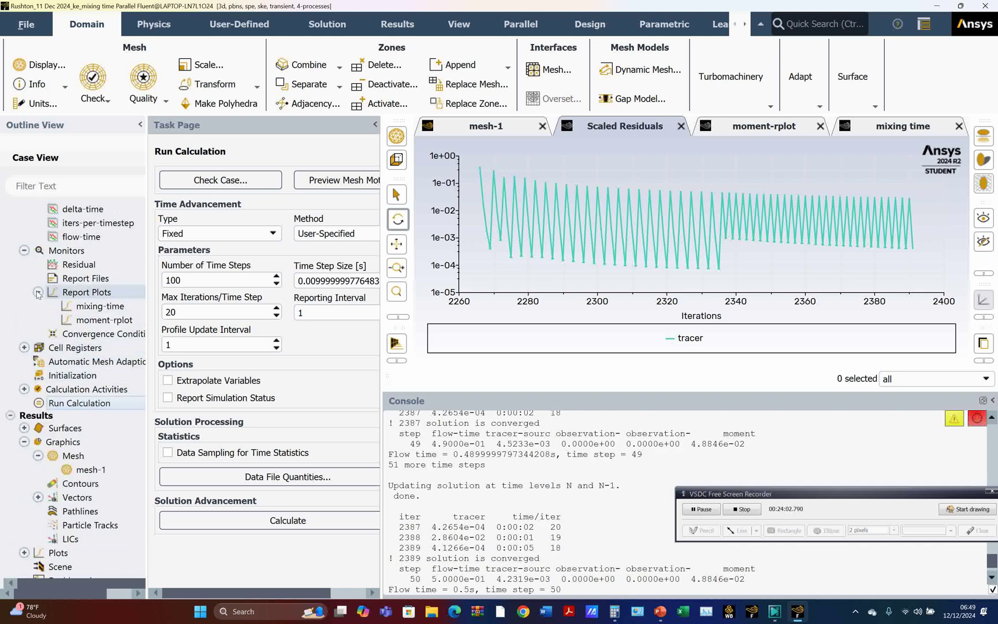
double_click(100, 306)
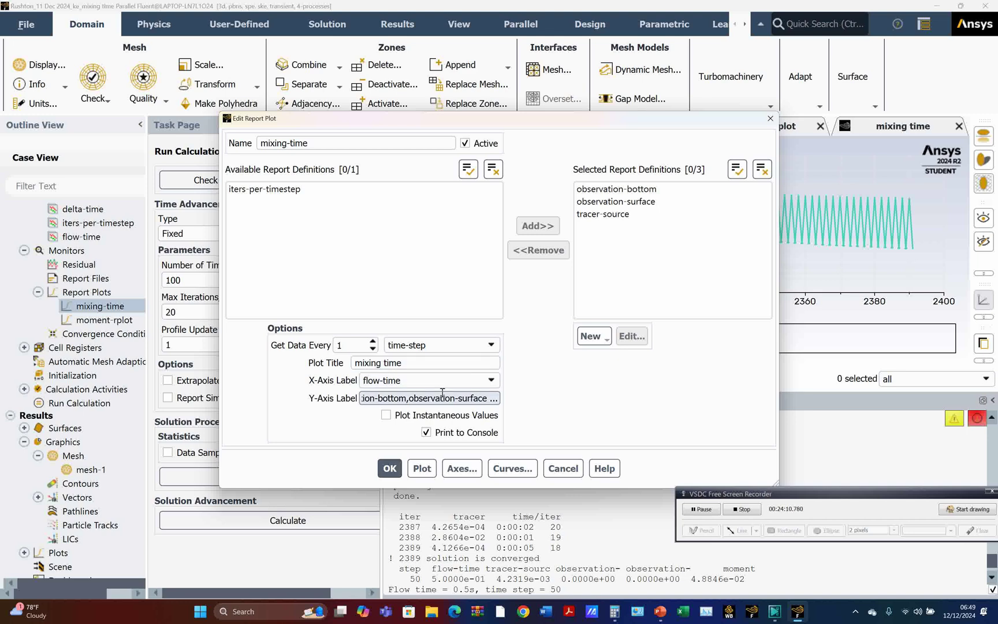
click(459, 469)
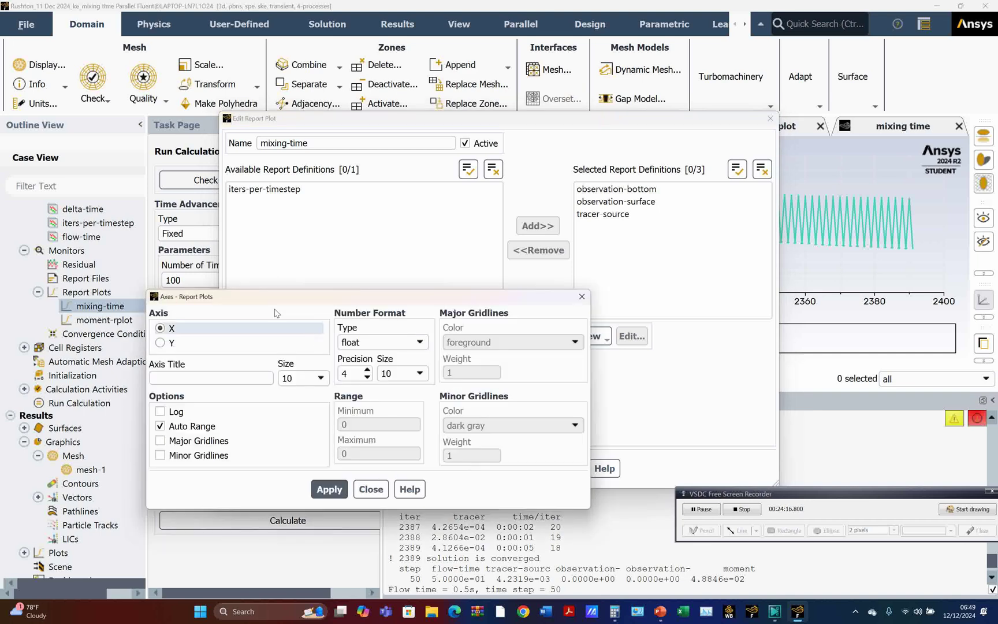
drag(269, 301, 241, 219)
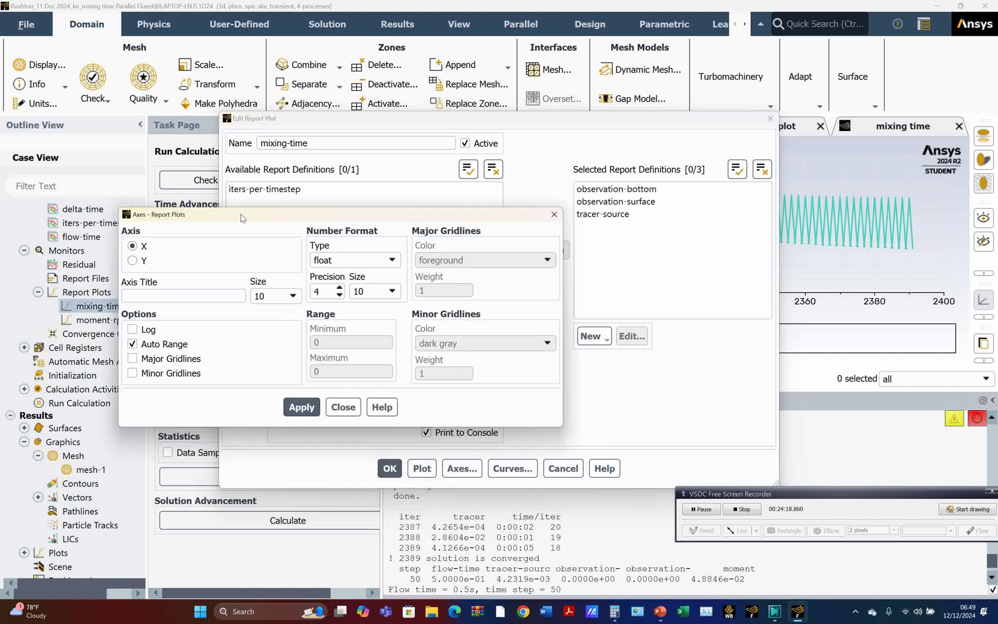
Step: For the mixing-time plot's Y axis, turn off auto range and use exponential number format with precision 5
click(134, 261)
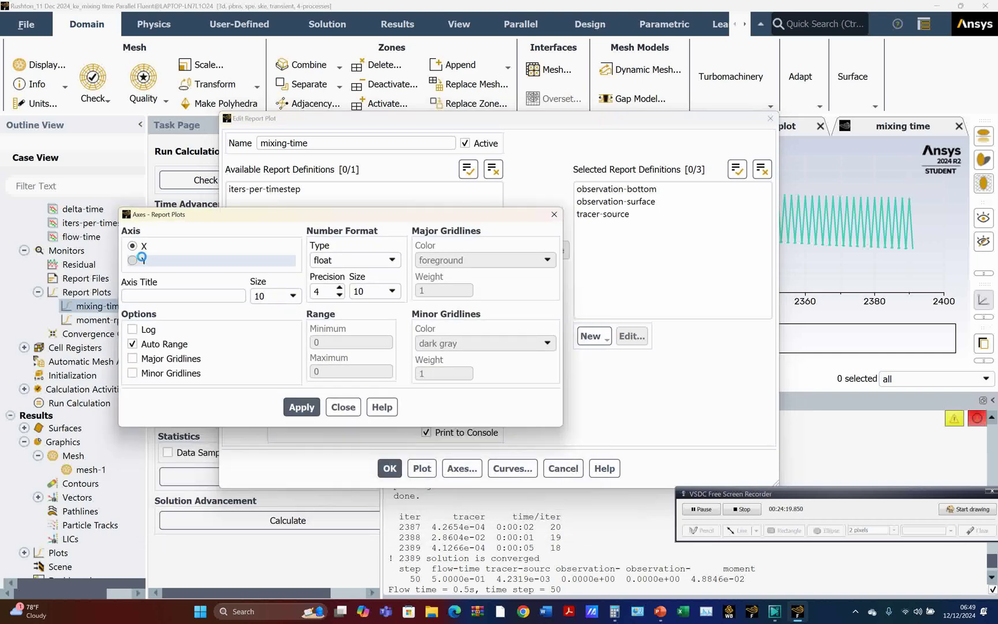
click(145, 347)
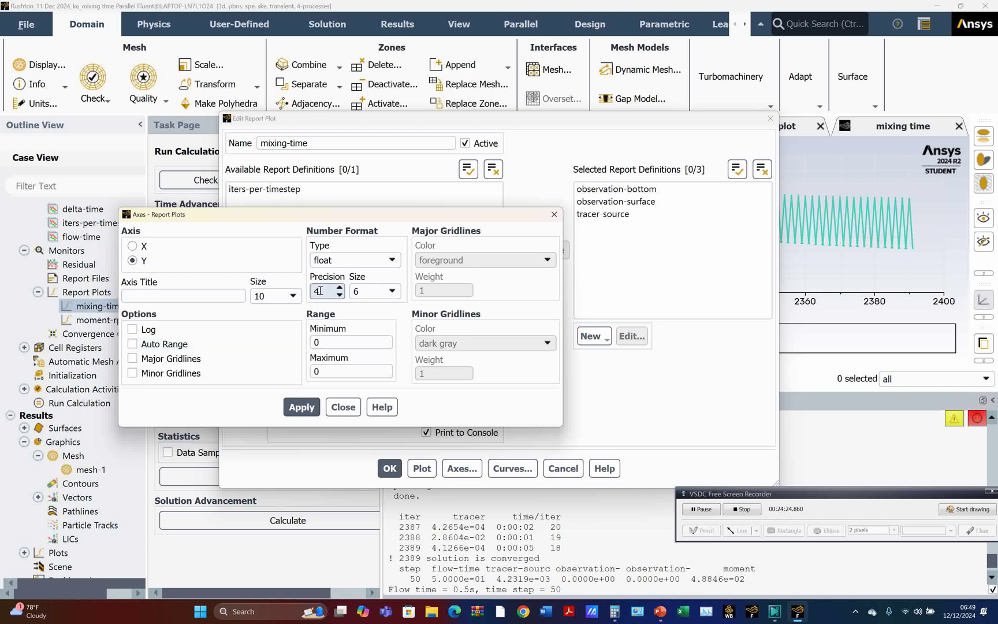
click(391, 261)
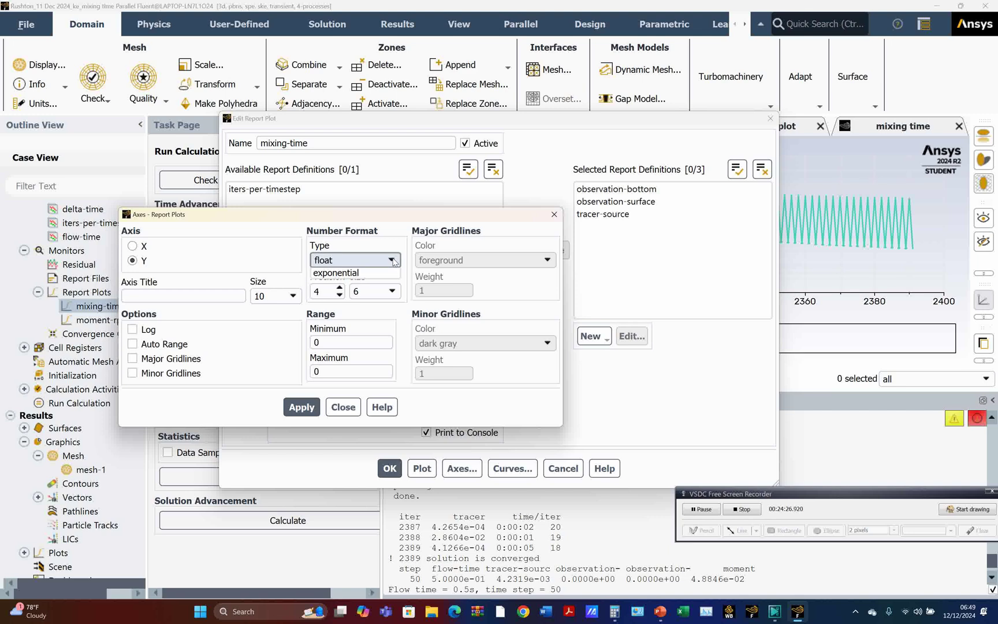
click(356, 297)
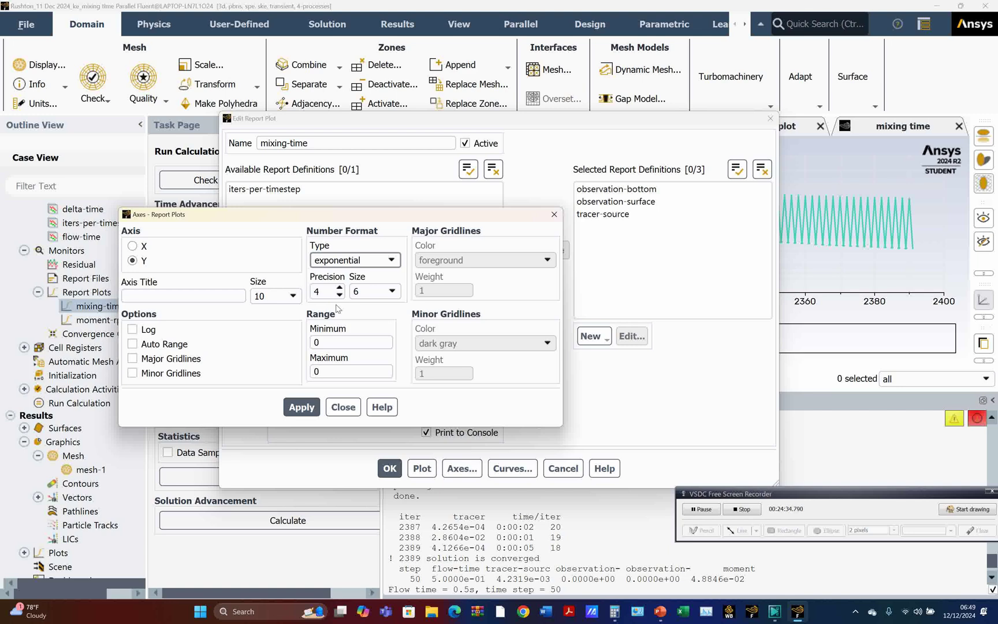
click(339, 287)
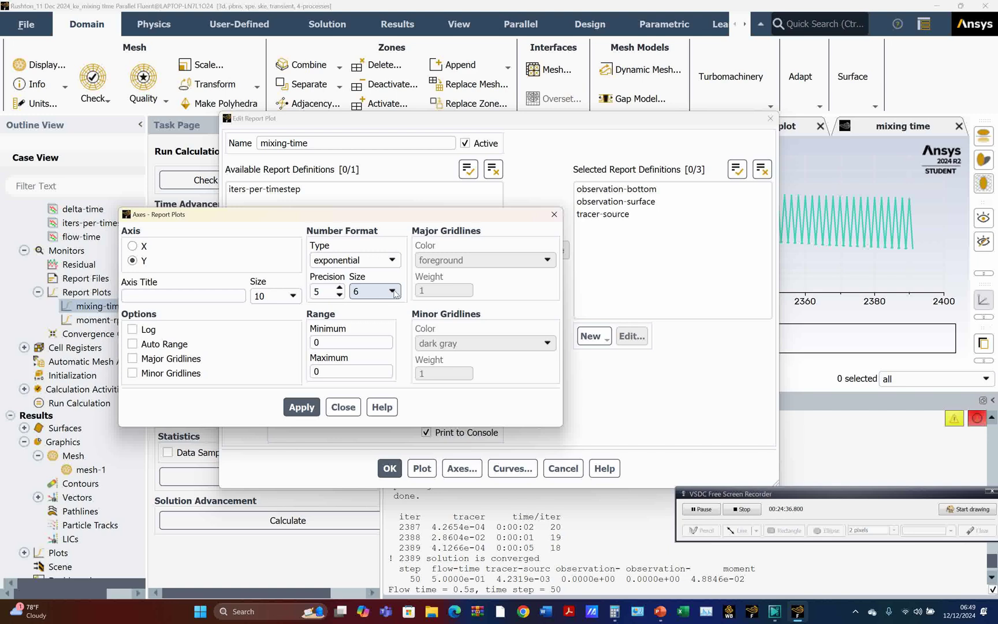
click(329, 372)
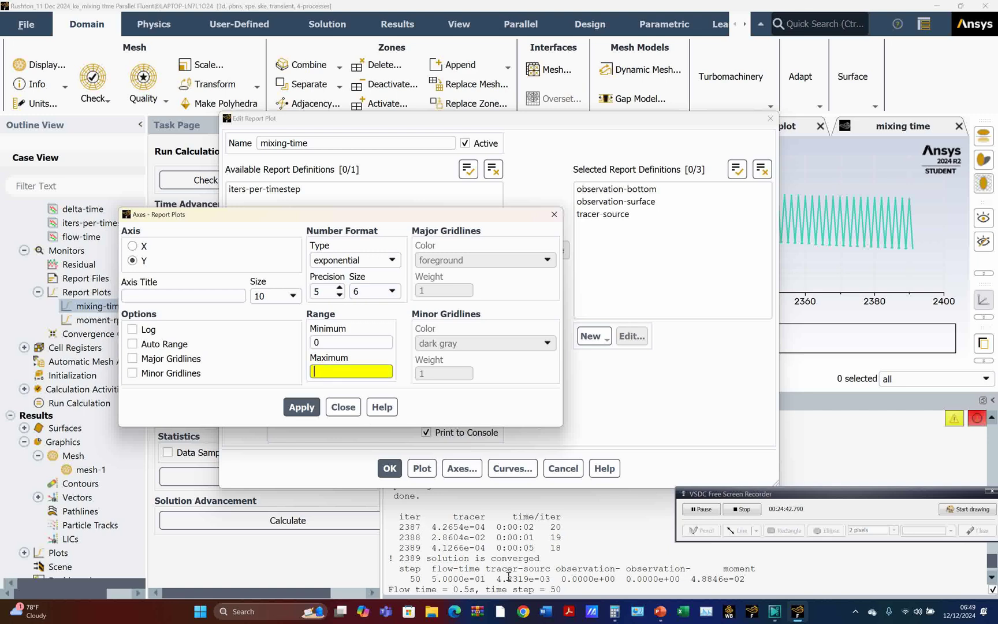
Step: Switch to the PowerPoint volume integrals slide and correct the result of the red Ct equation to 2,6569e-5
click(659, 611)
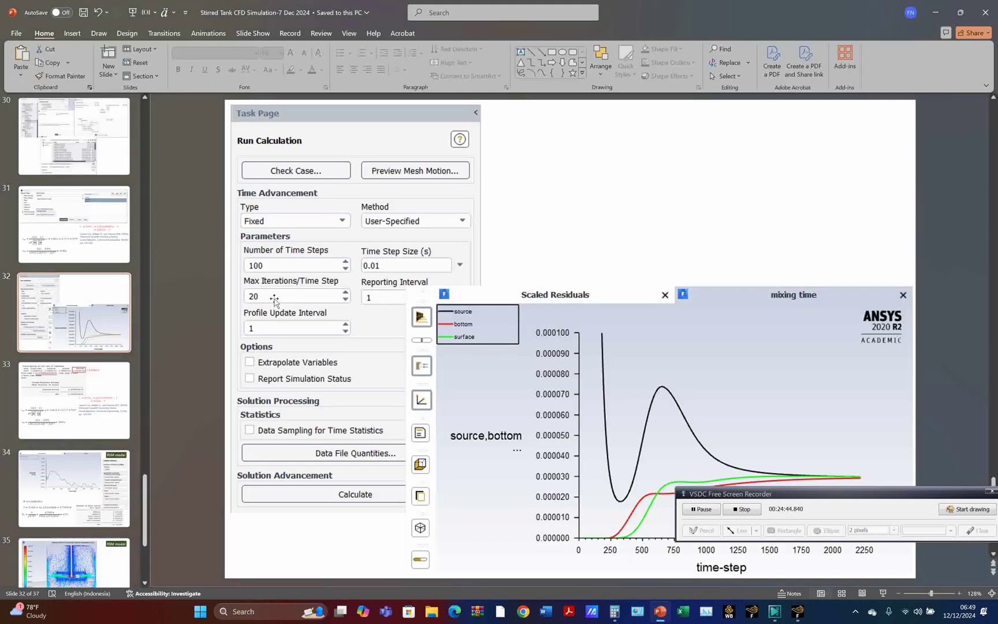
scroll(275, 301, up, 1)
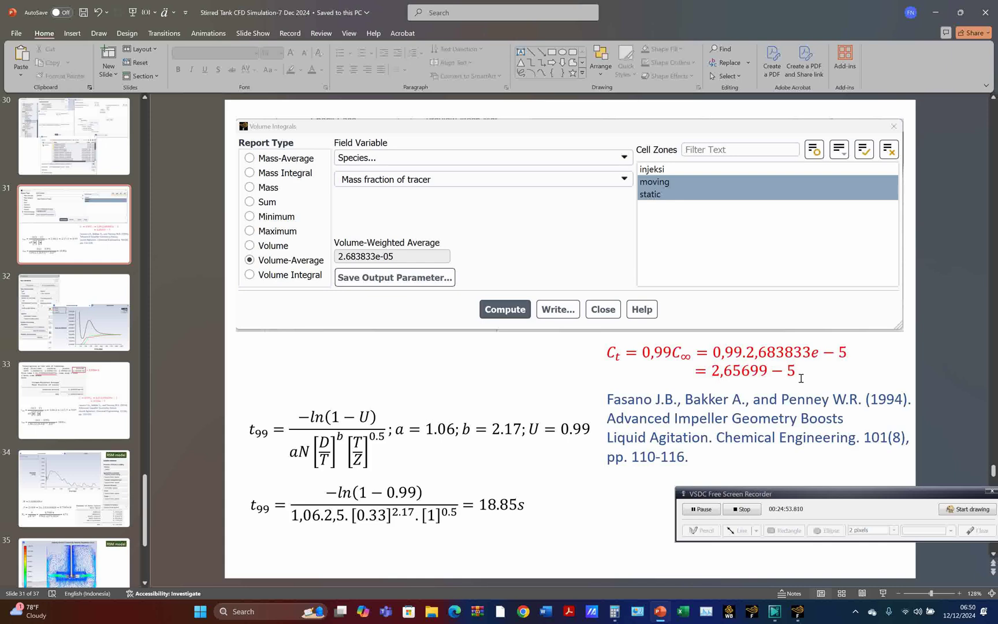
click(774, 366)
key(BackSpace)
text(e)
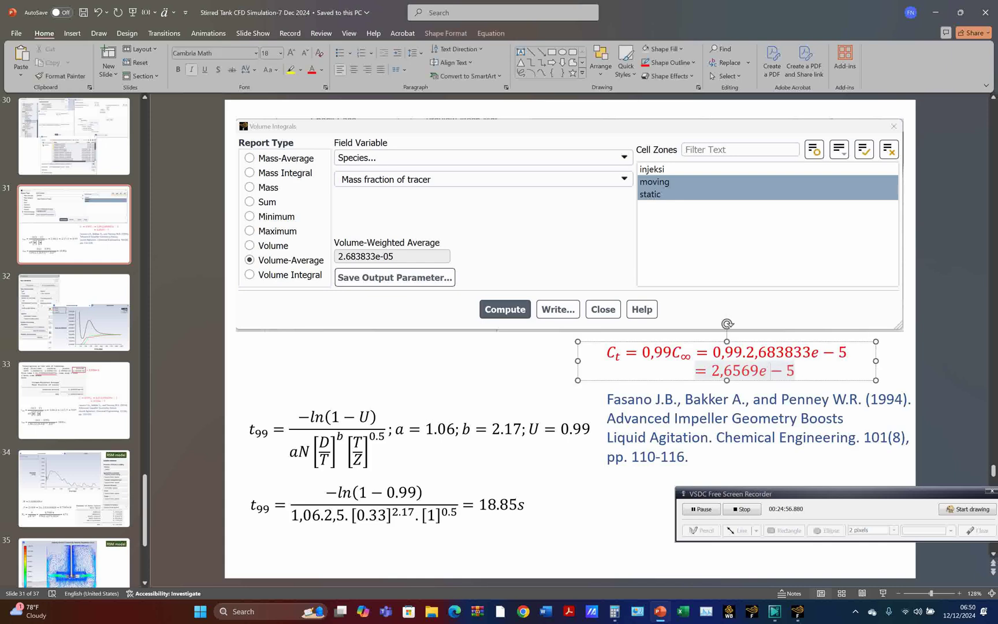
Step: Return to Fluent, set the Y axis range maximum to 5e-5, and accept the mixing-time report plot changes
click(797, 616)
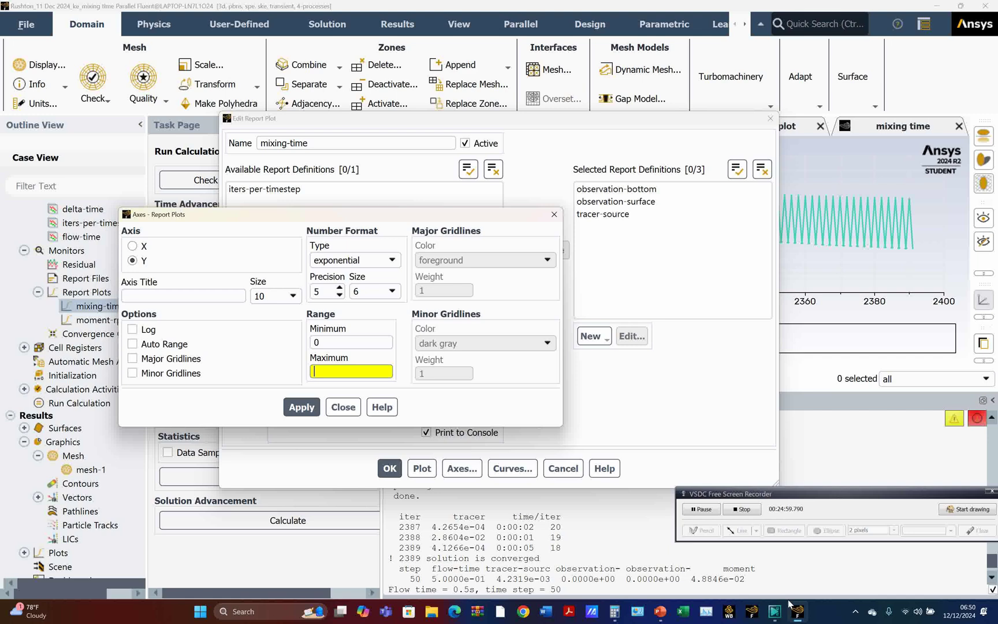
click(331, 369)
text(5e-5)
click(301, 407)
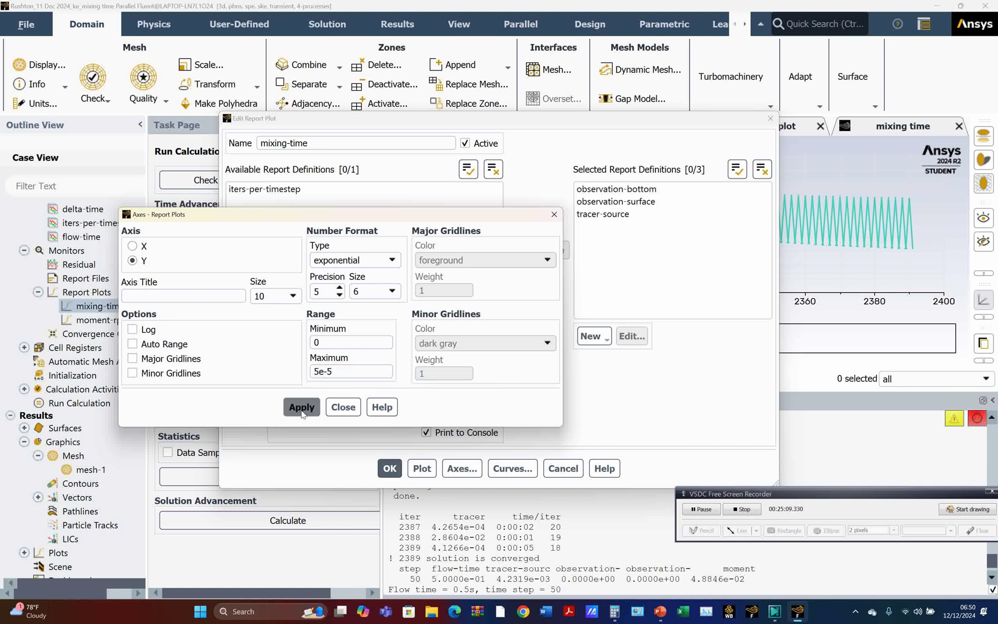
click(342, 407)
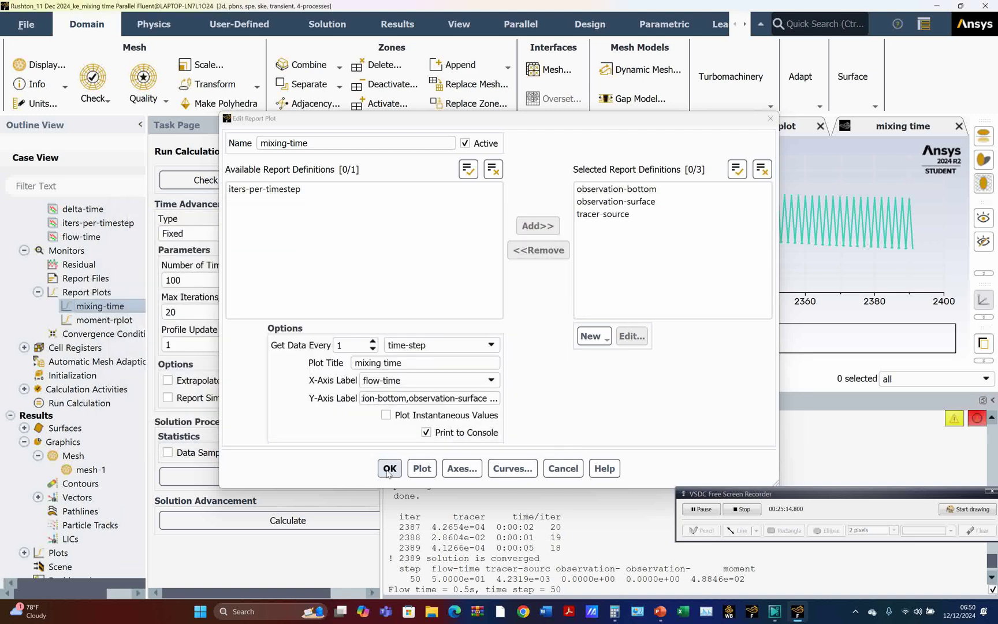
click(388, 468)
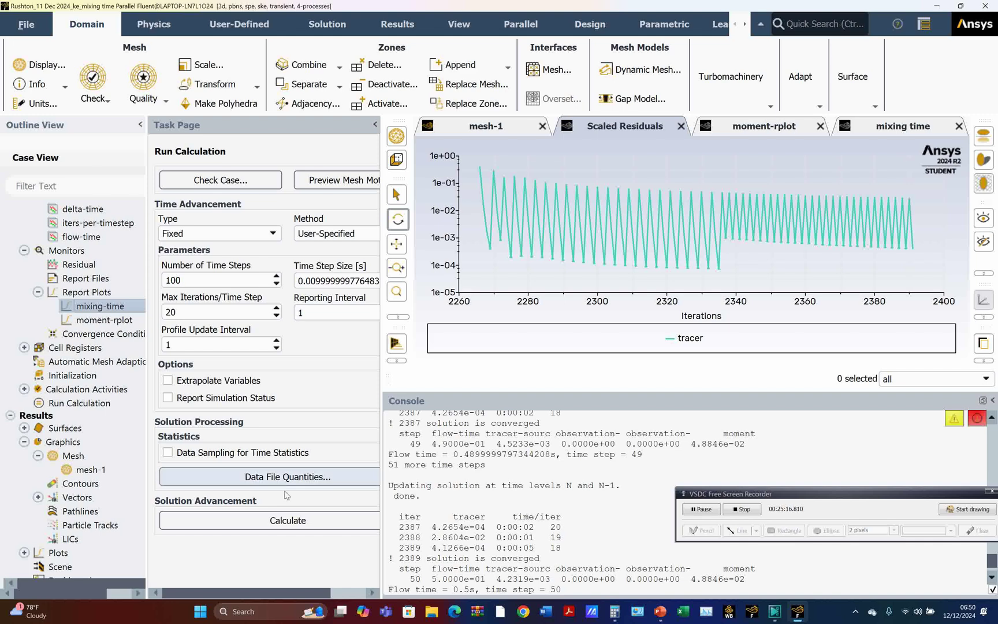
Step: Run another 100 time steps while checking the mixing time and moment plots, and dismiss the completion message
click(283, 520)
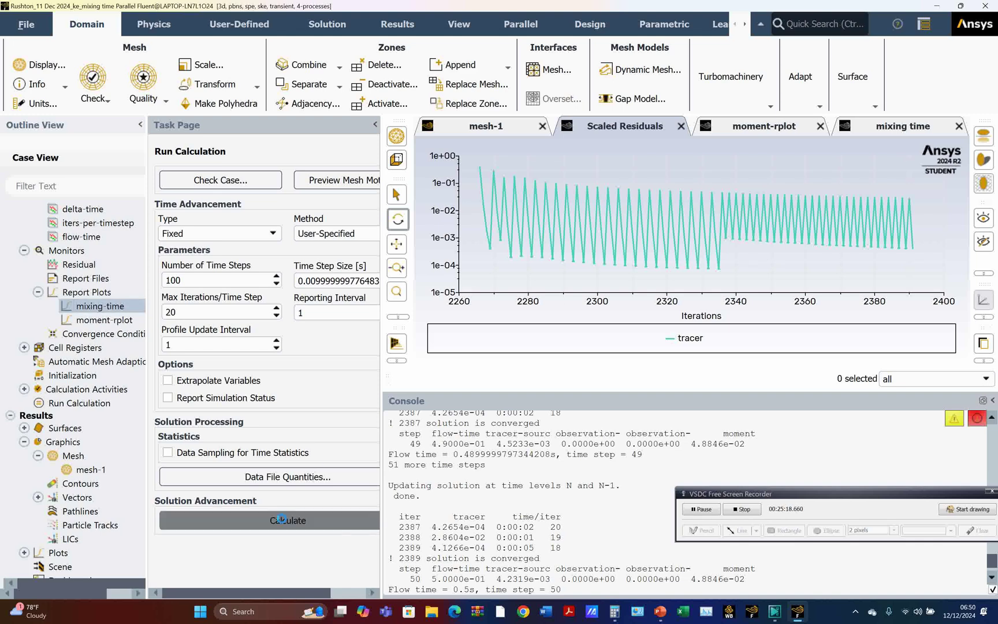
click(866, 126)
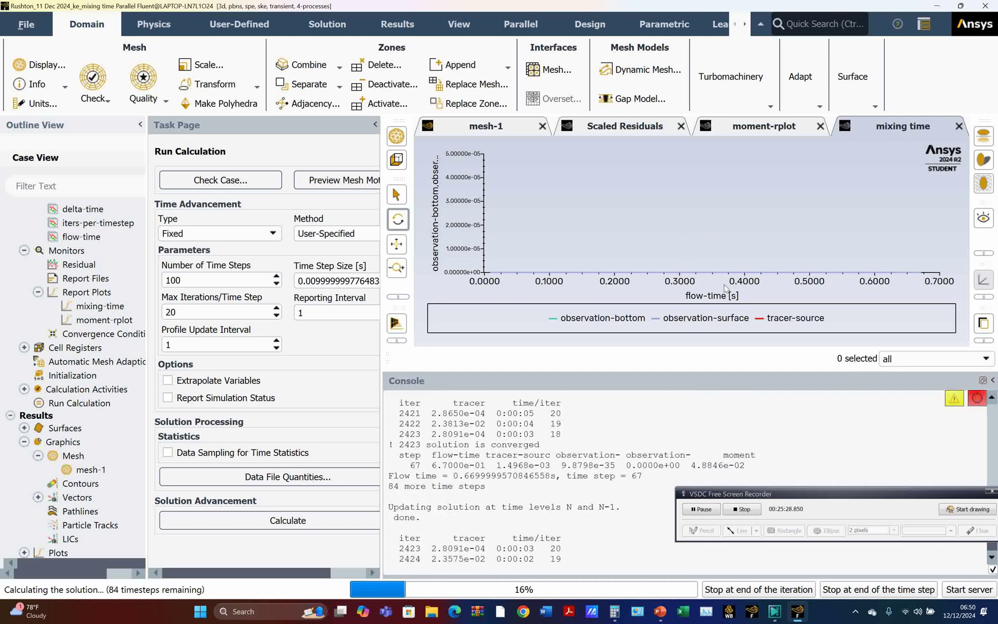
click(766, 126)
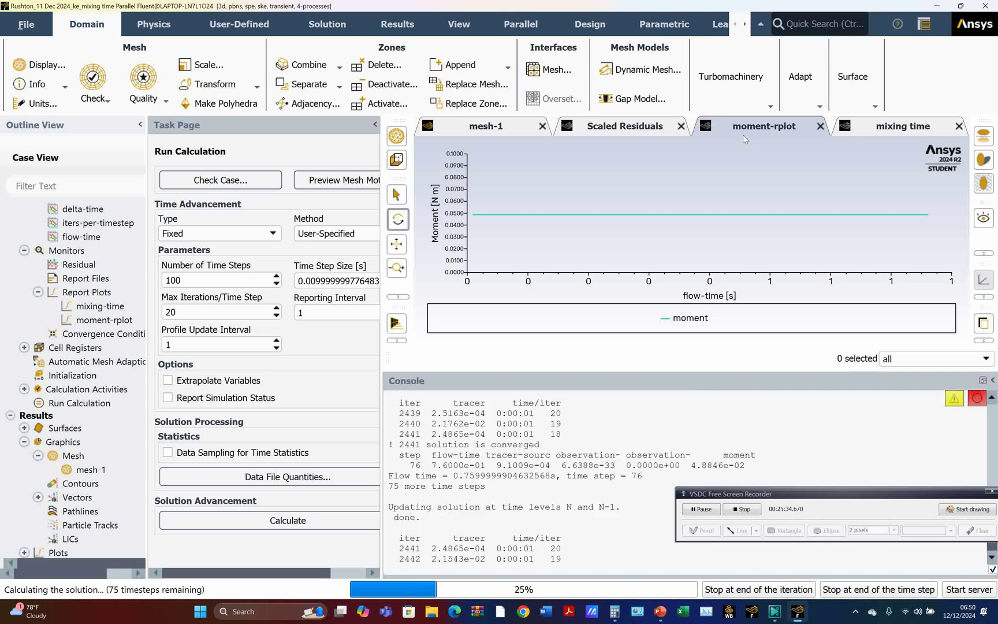
click(879, 126)
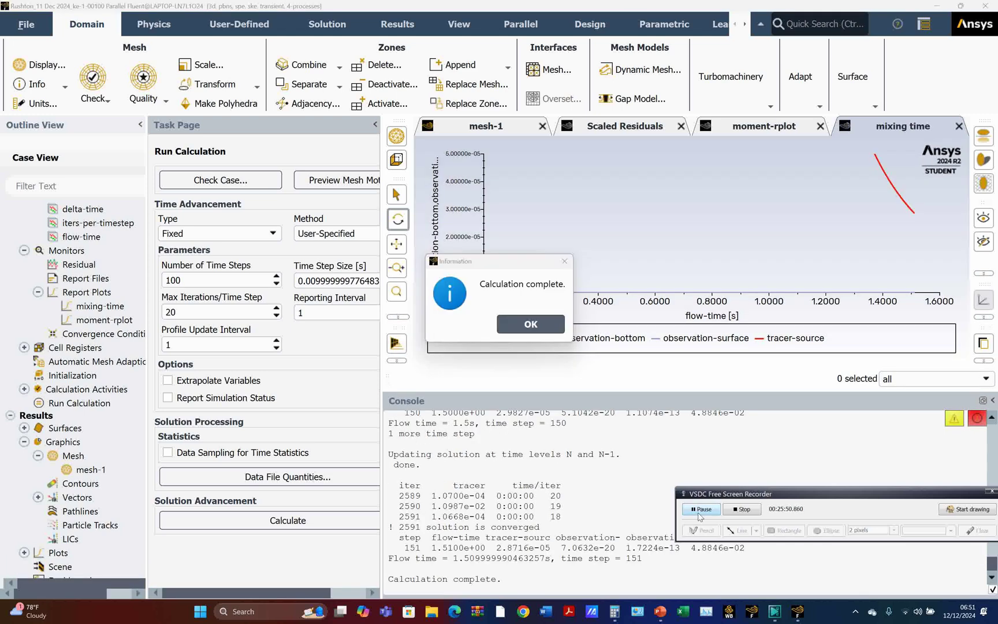
key(Return)
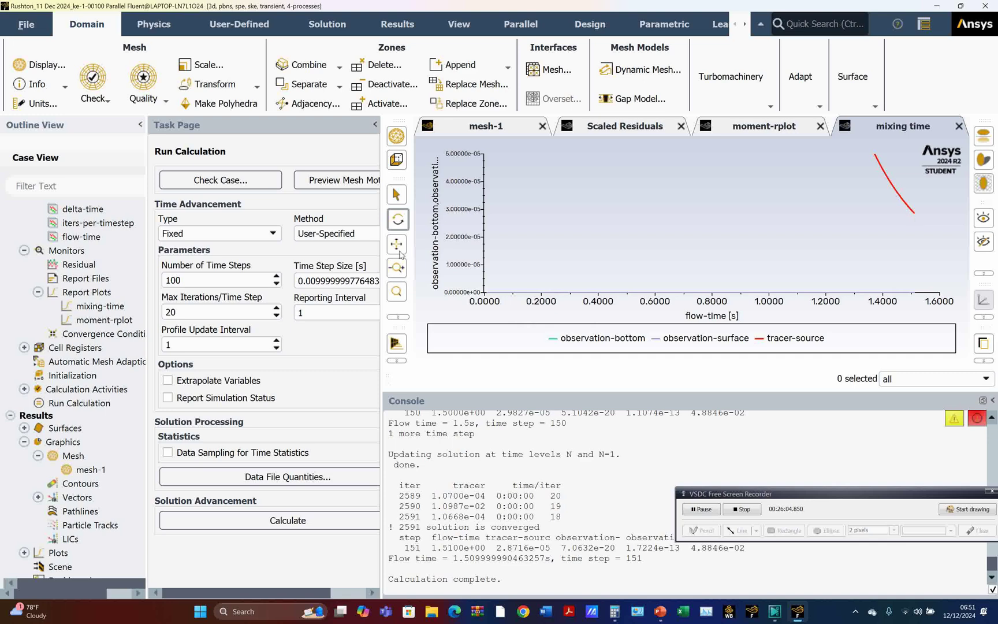
Step: Set the number of time steps to 1000, run the calculation to completion, and inspect the mixing time curves
click(222, 283)
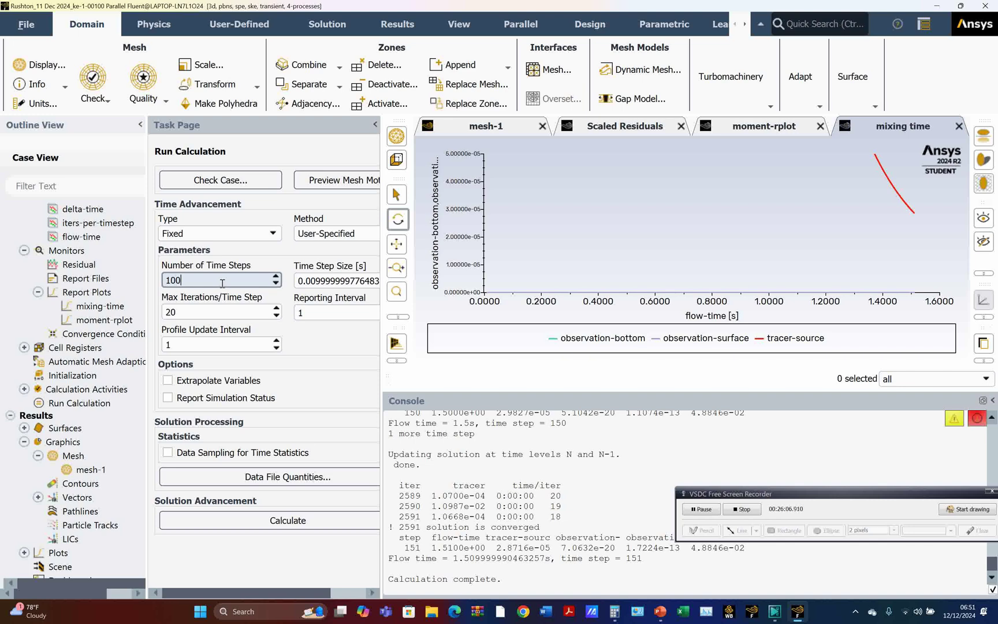
click(310, 520)
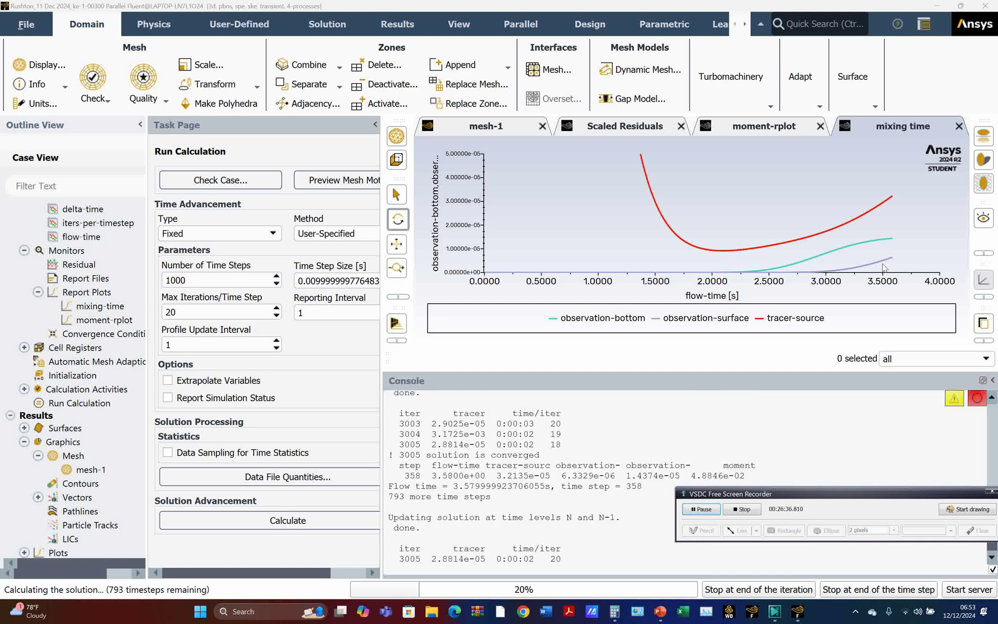
mouse_move(889, 240)
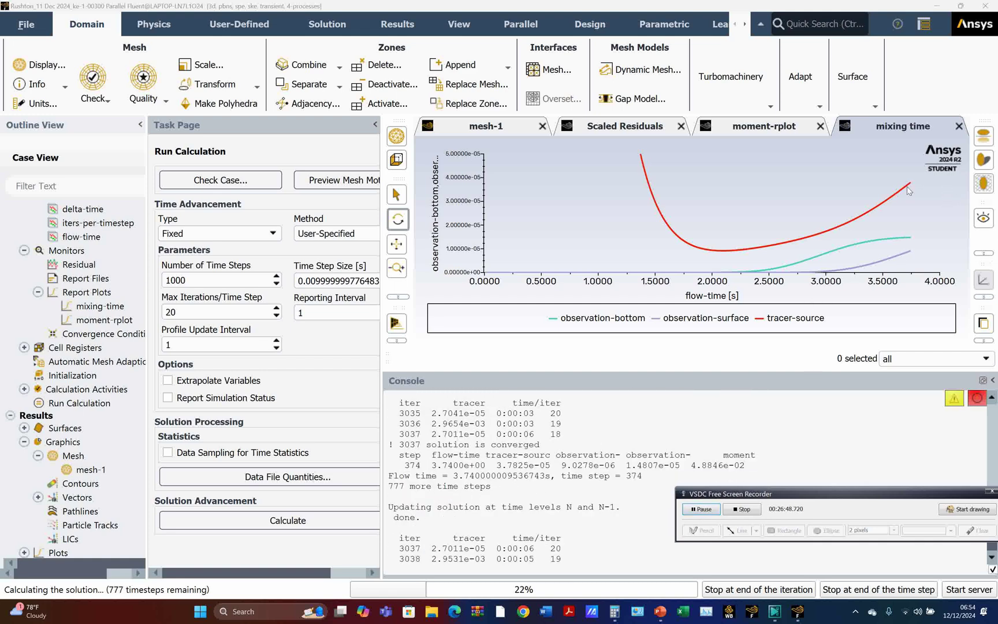
click(709, 511)
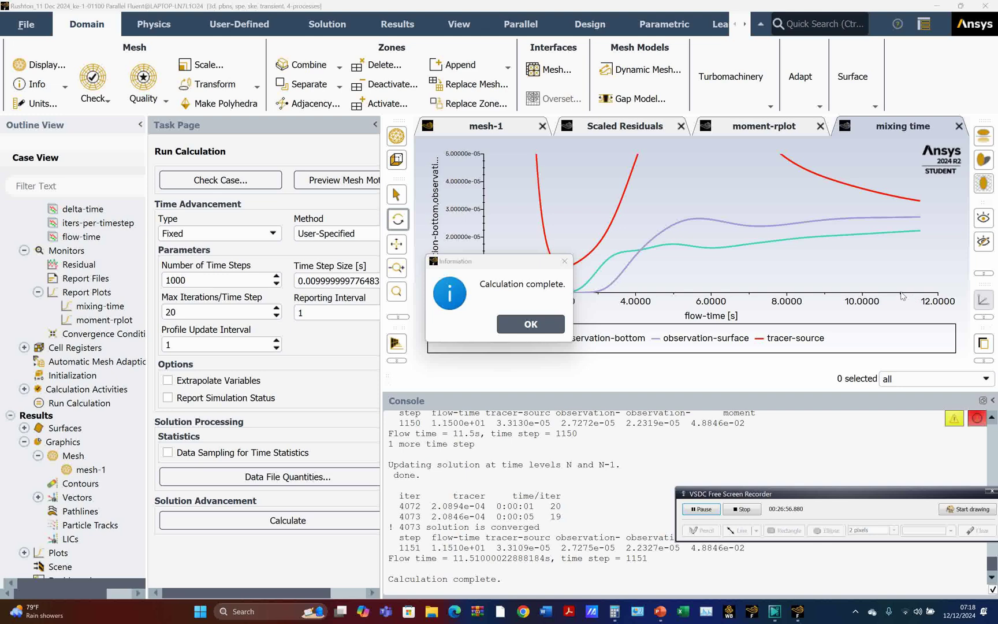
mouse_move(907, 208)
click(519, 325)
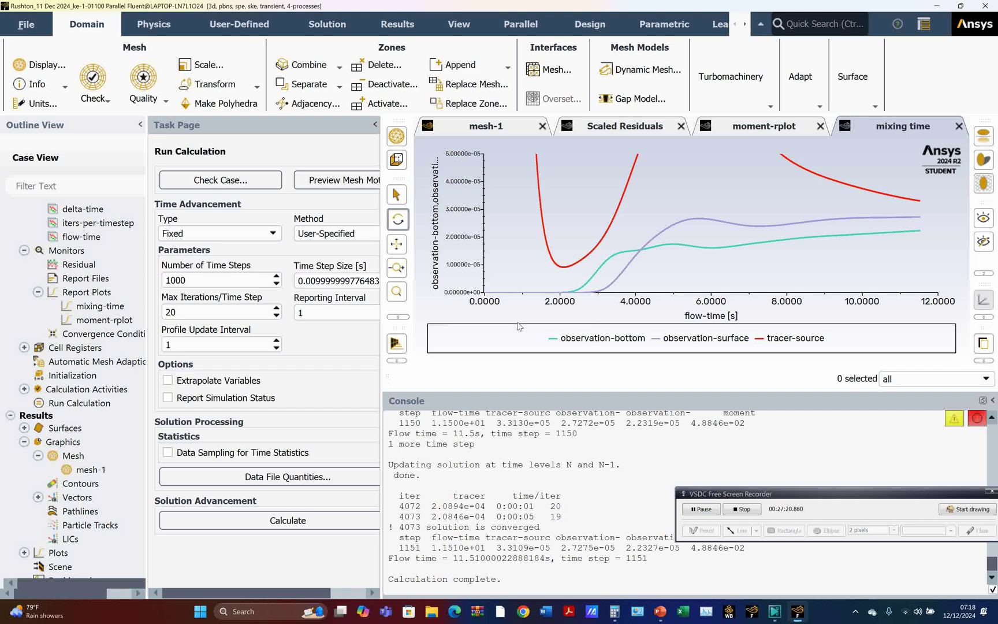
Step: Set the number of time steps to 650 and continue the calculation, following the curves in the mixing time plot
mouse_move(661, 614)
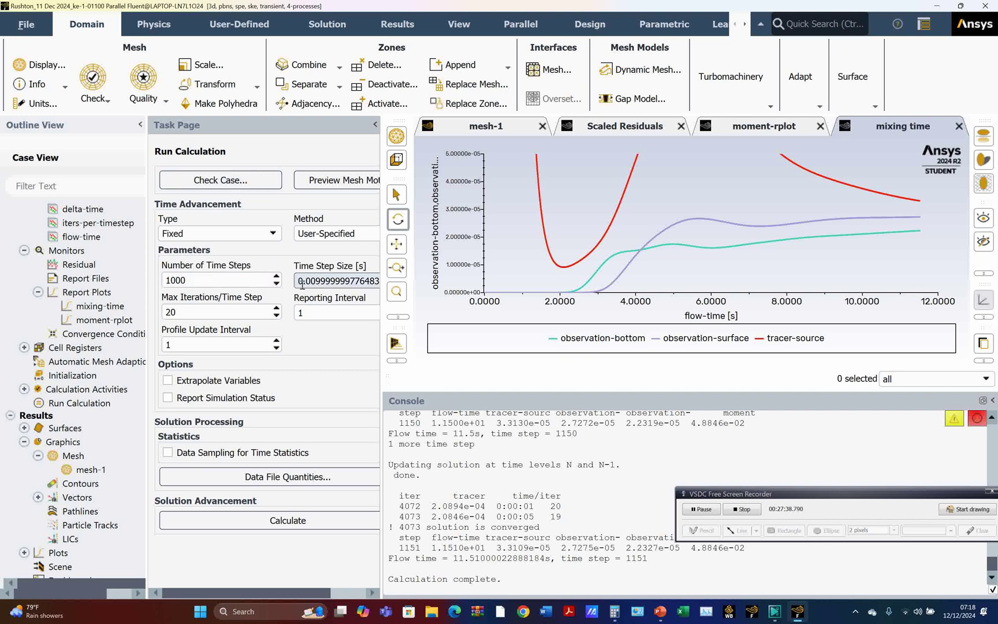
drag(188, 280, 157, 287)
text(650)
click(702, 509)
text(0)
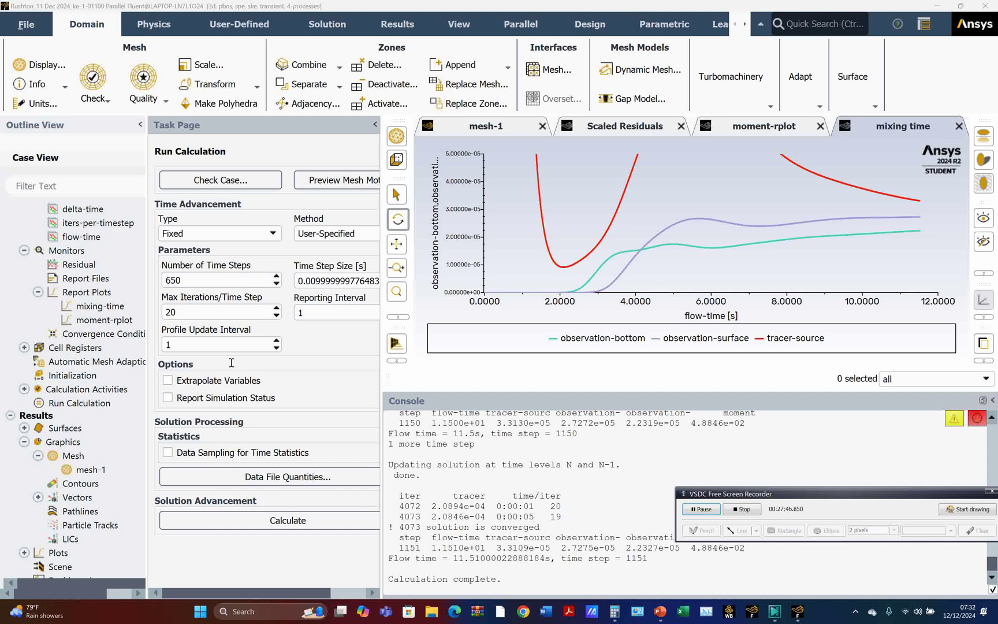
click(287, 520)
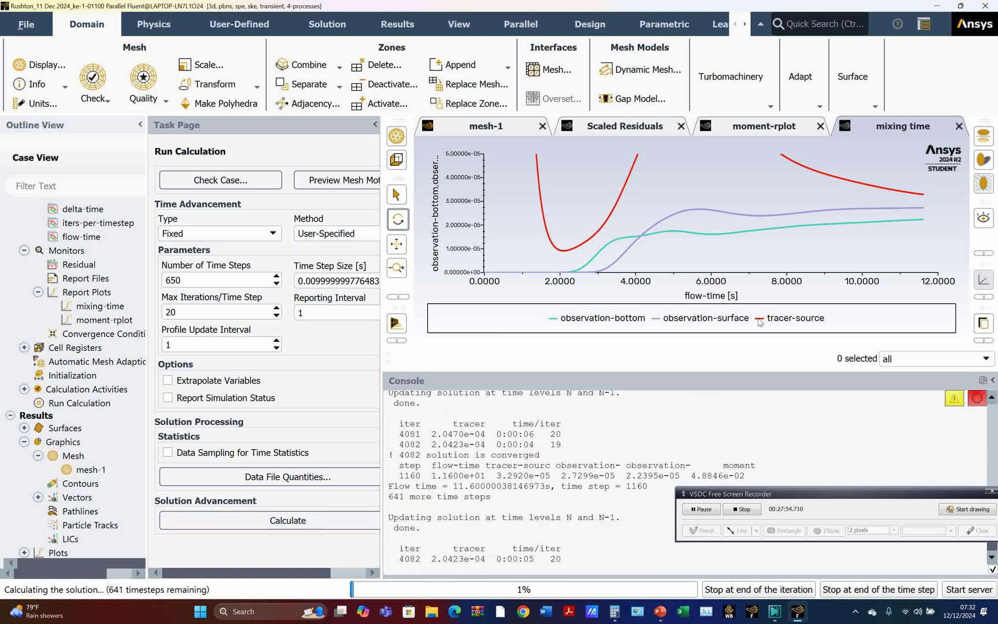
mouse_move(927, 229)
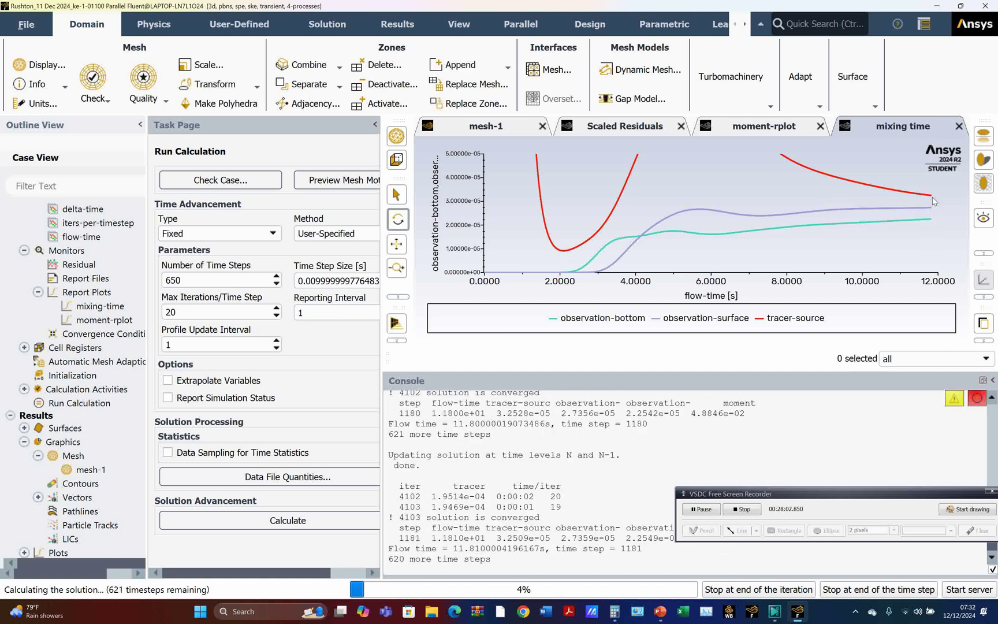
Step: Let the 650-time-step calculation finish and dismiss the completion message
drag(779, 493, 714, 381)
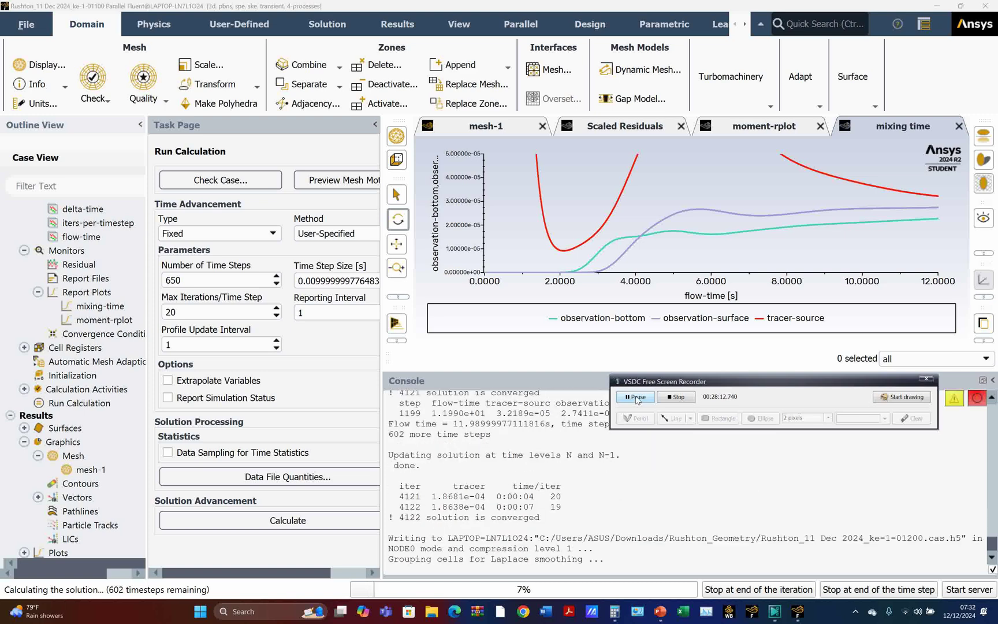
click(636, 398)
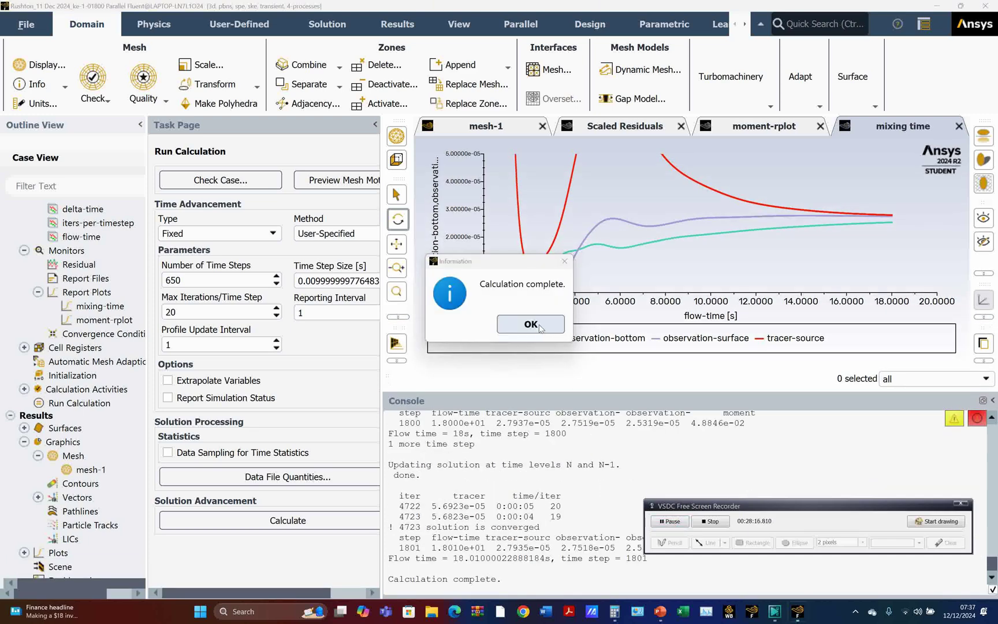
click(530, 323)
drag(746, 506, 745, 465)
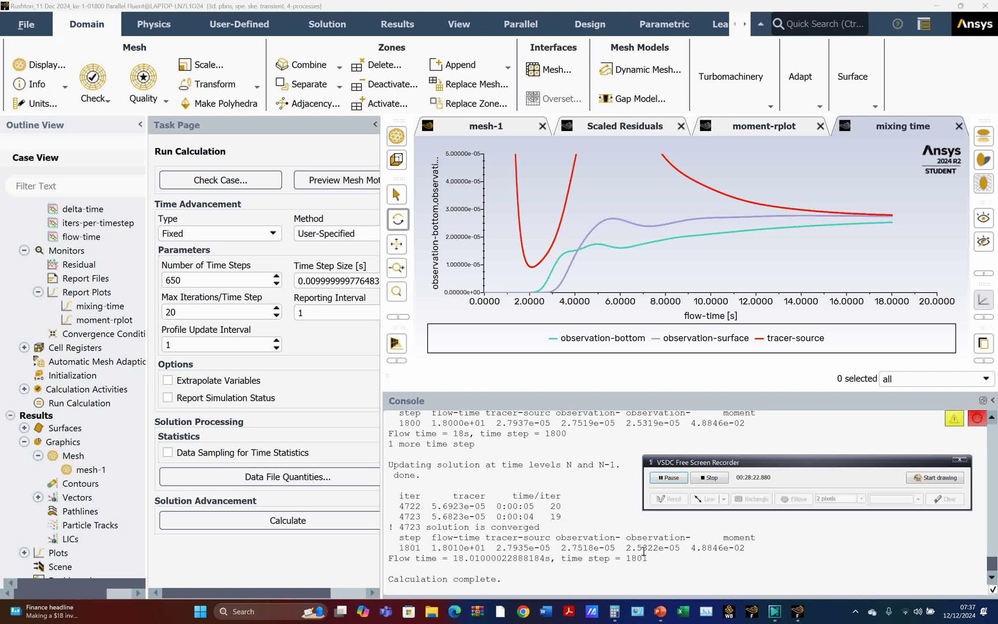
Step: Check the 99% mixed concentration on the PowerPoint slide, return to Fluent, and set the number of time steps to 200
click(662, 616)
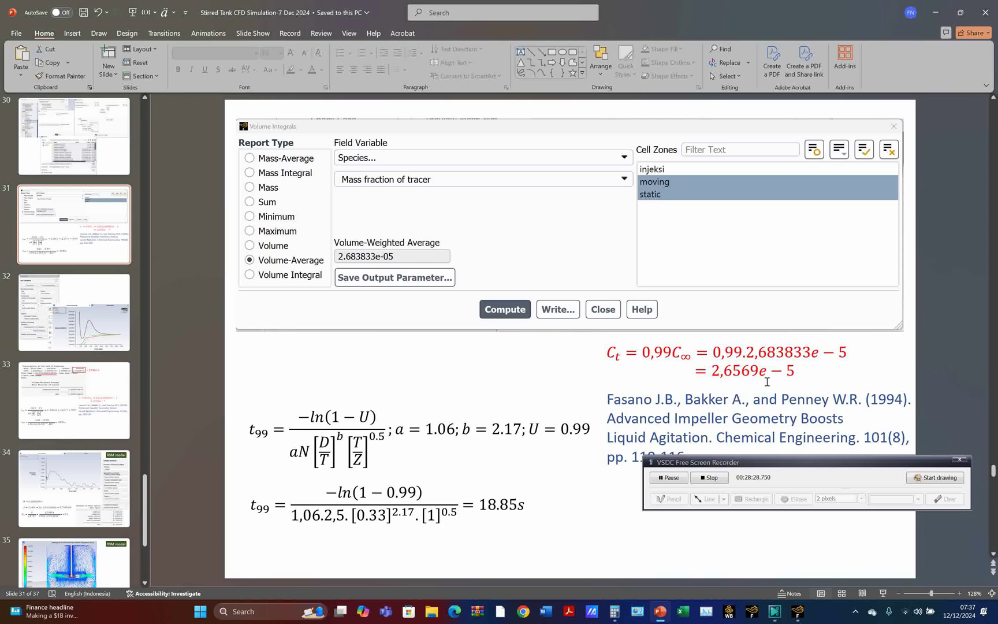
click(797, 612)
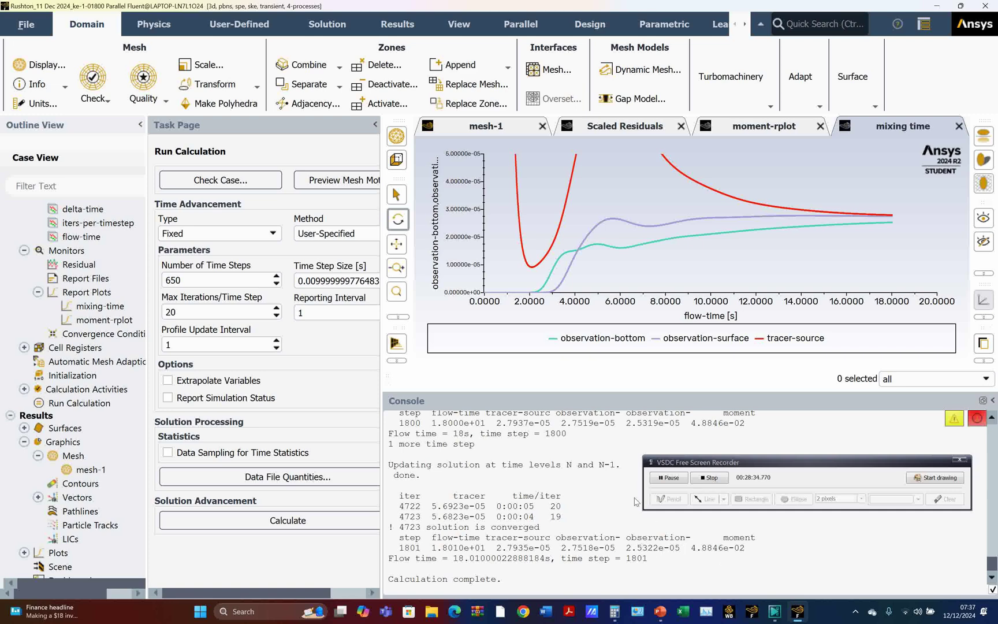
drag(183, 280, 146, 272)
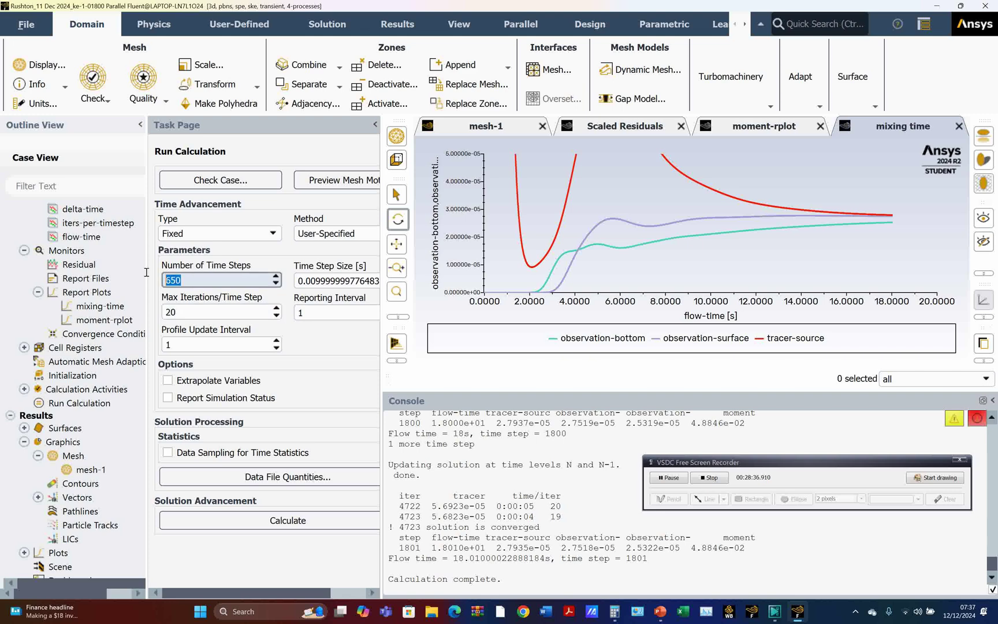
text(1)
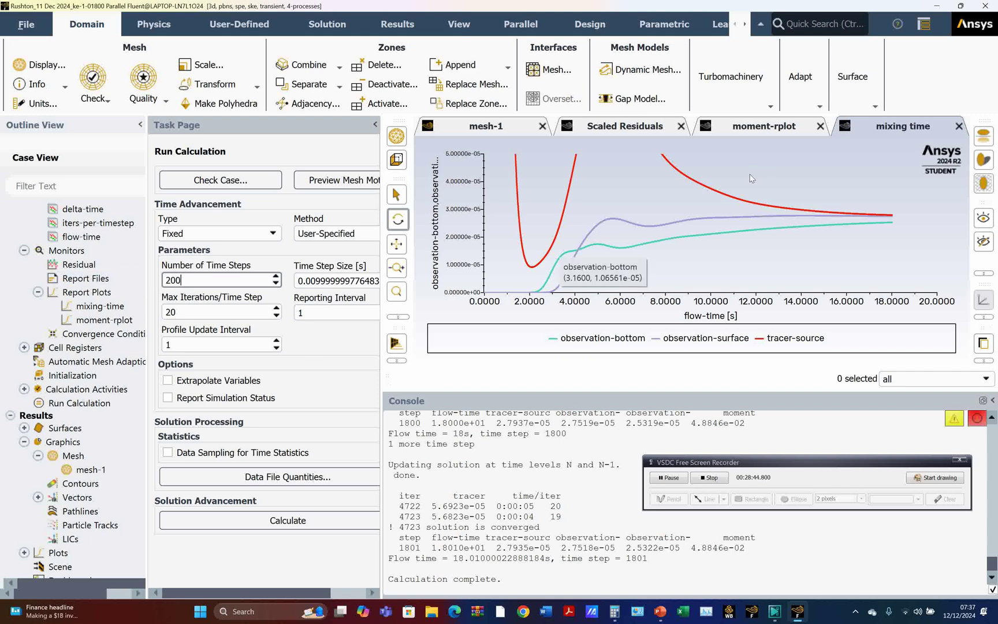
Step: Create and display a filled contour of the mass fraction of tracer on plane-14
scroll(40, 504, down, 3)
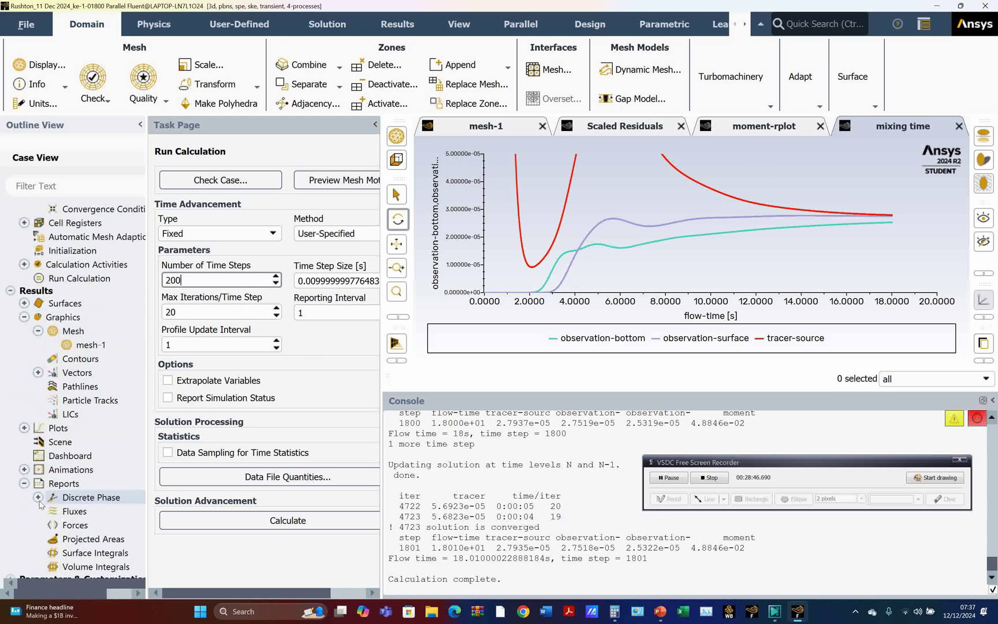
click(69, 360)
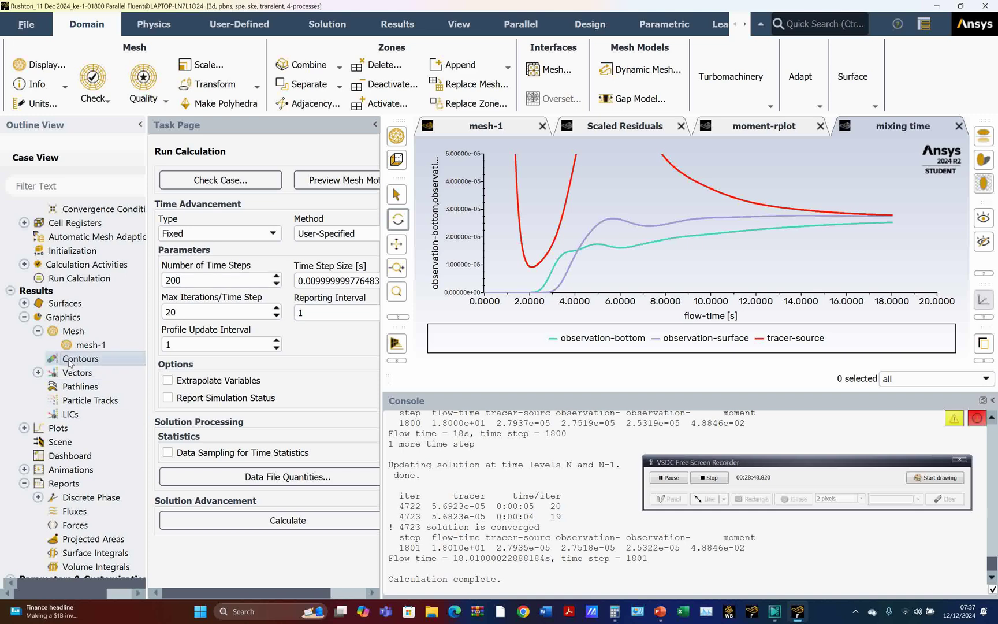
double_click(69, 360)
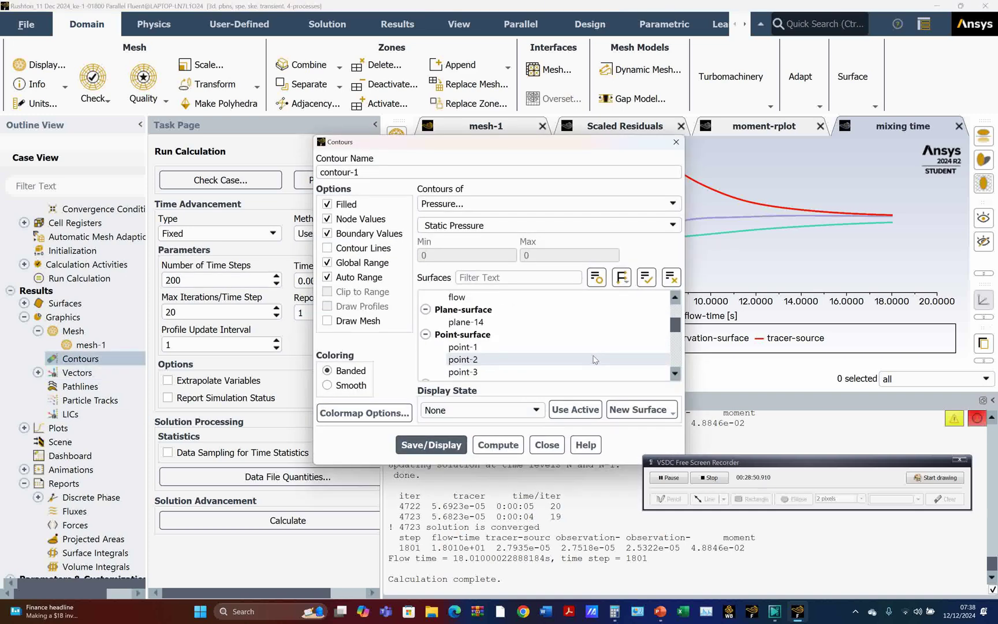
click(472, 323)
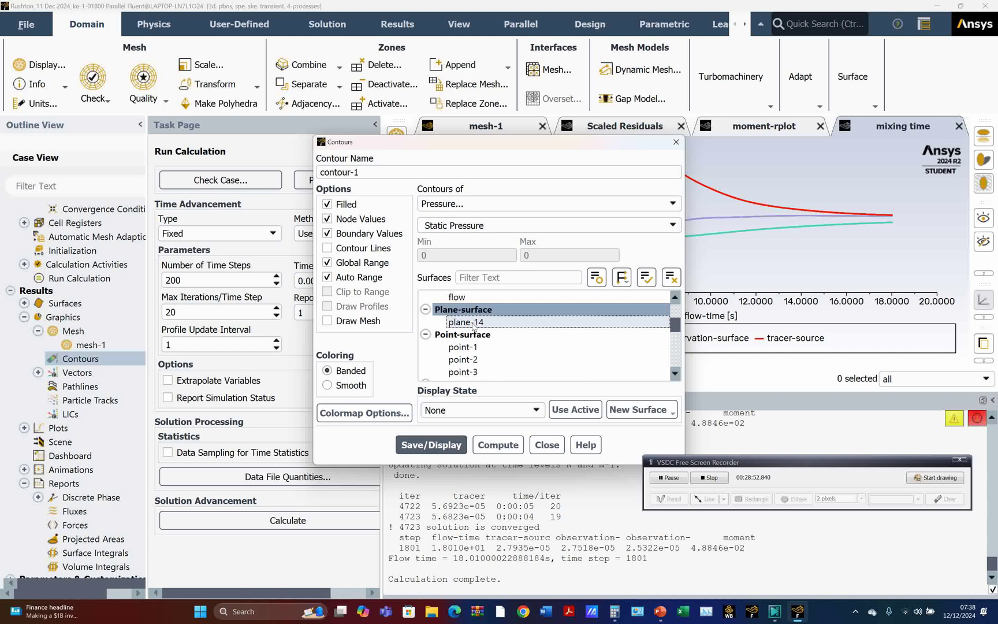
click(502, 203)
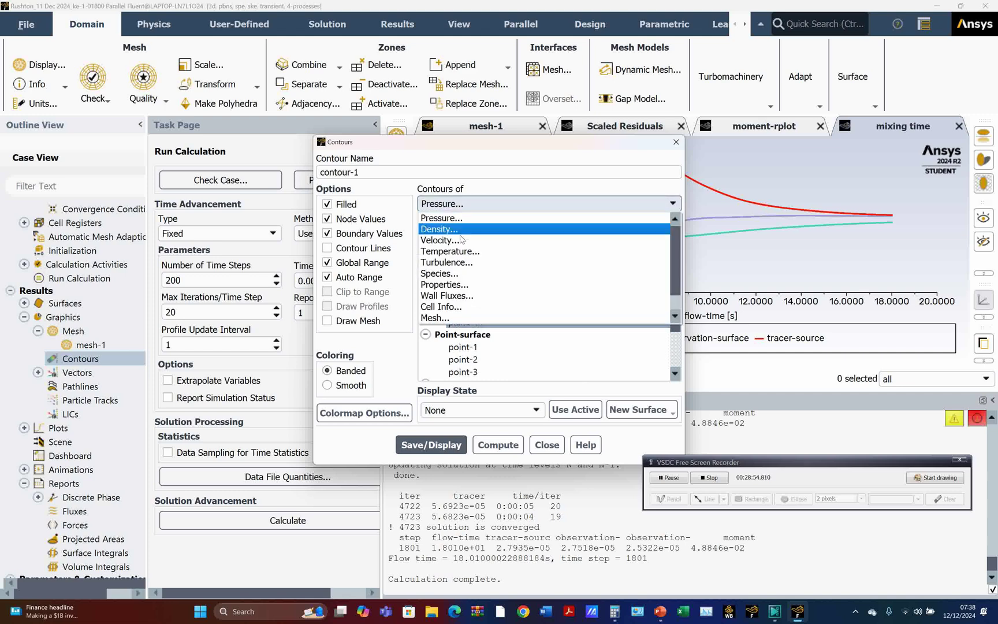
click(451, 277)
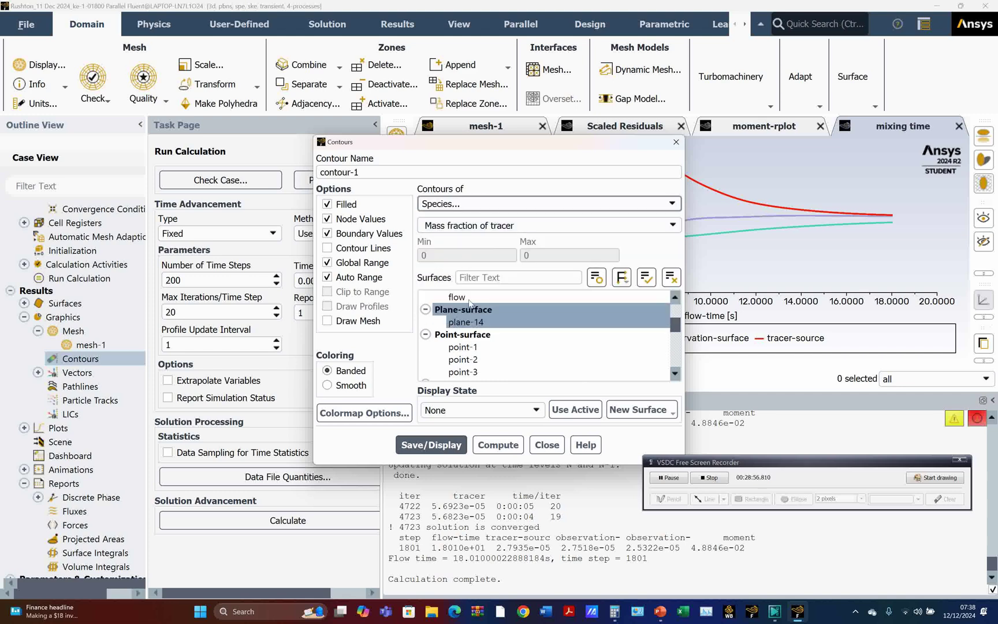
click(412, 443)
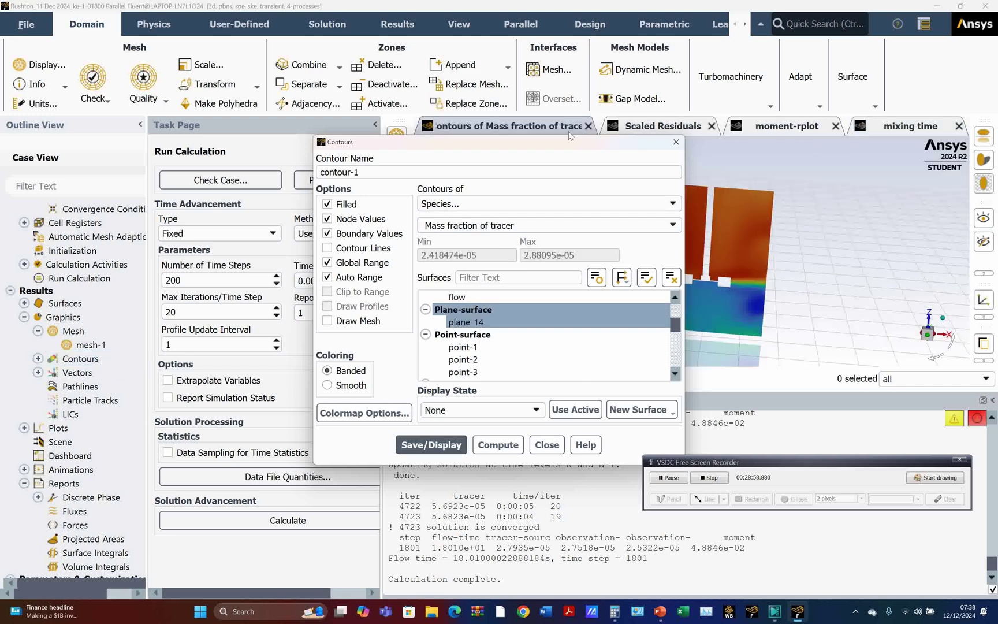
Step: Orient the view to face plane-14 with the Z axis up, examine the enlarged tracer contour, and close the contour settings
drag(543, 152, 300, 191)
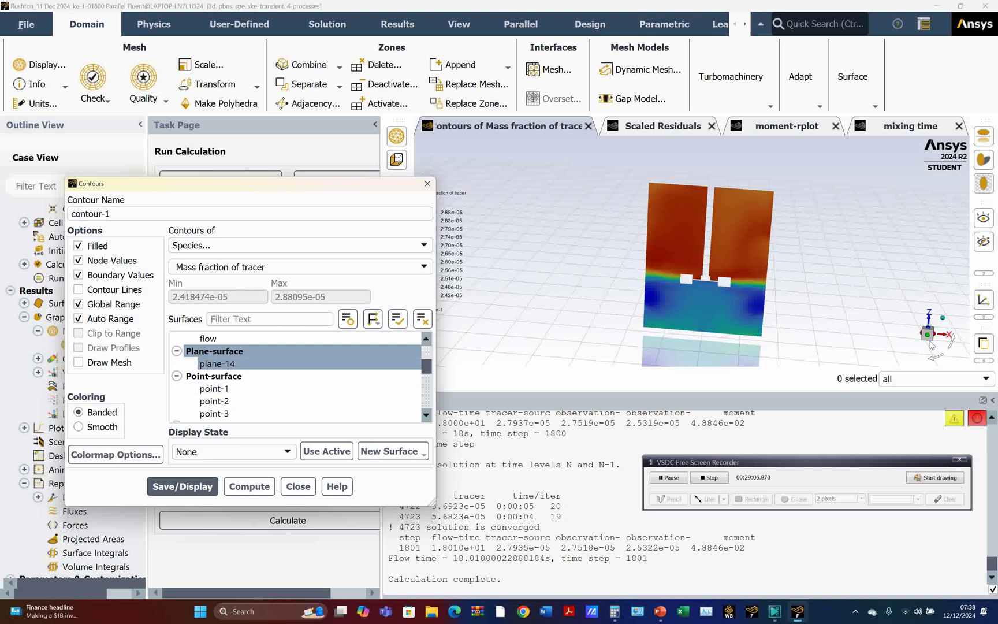
click(928, 336)
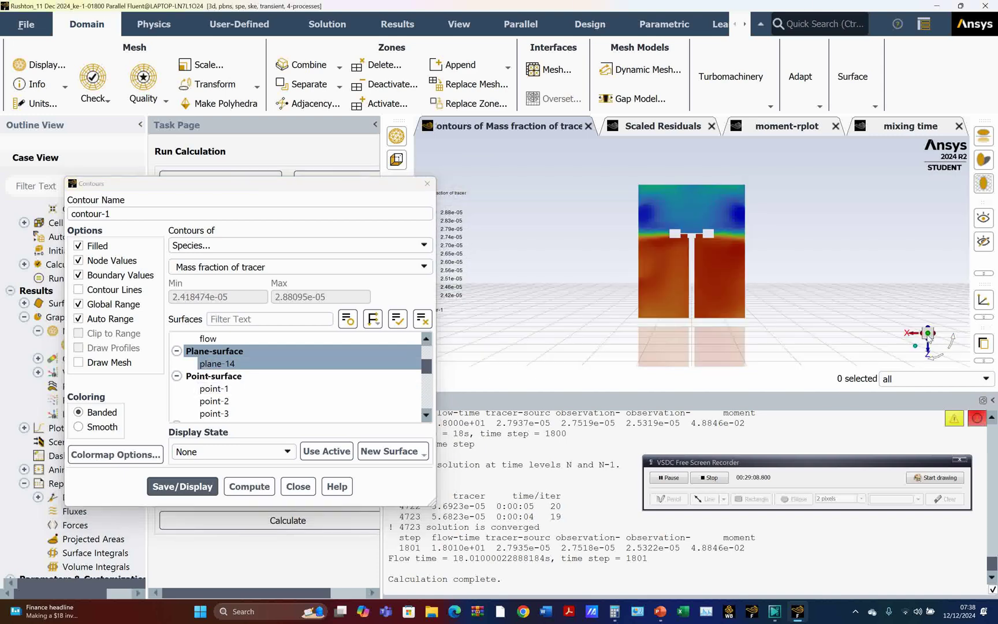
click(928, 352)
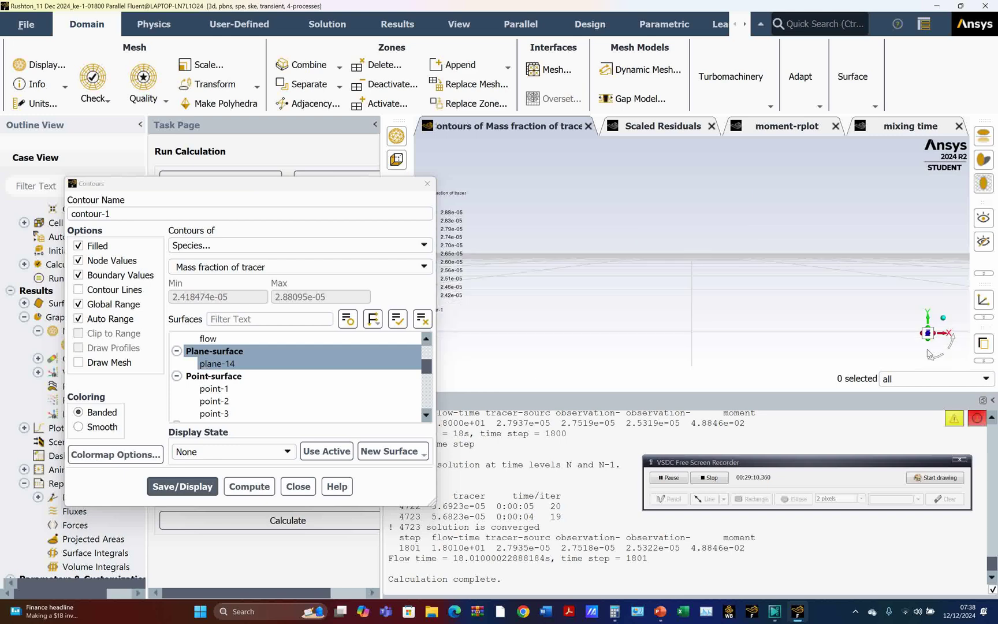
click(929, 318)
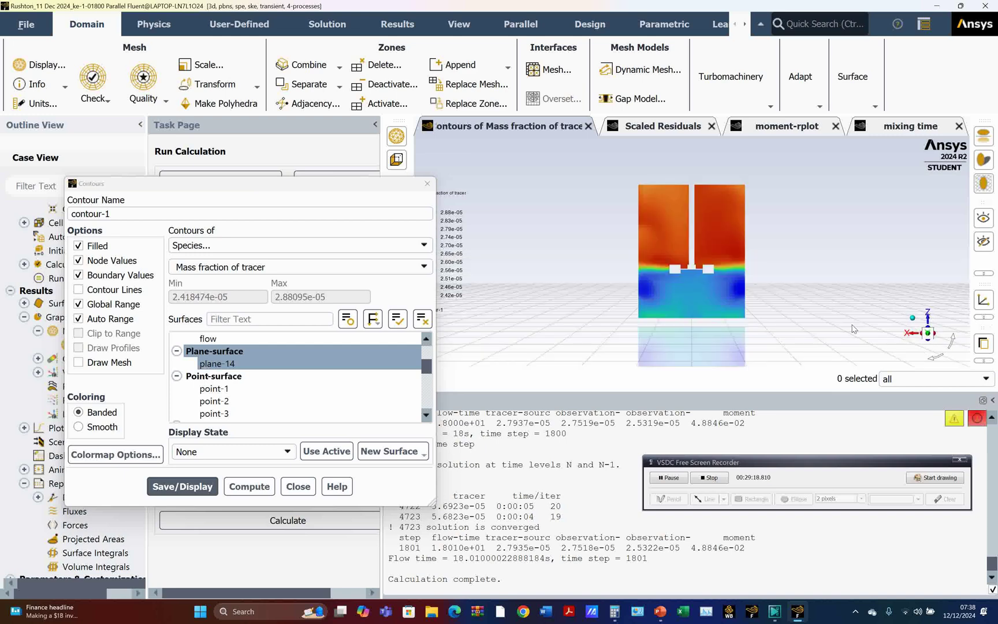
scroll(608, 247, up, 2)
scroll(608, 247, up, 2)
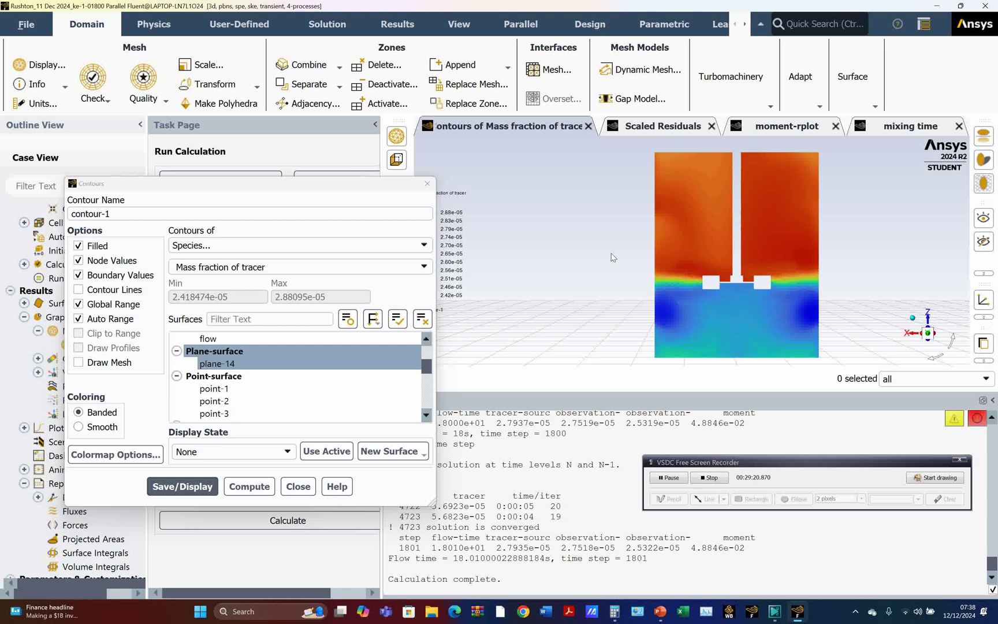
scroll(613, 259, up, 1)
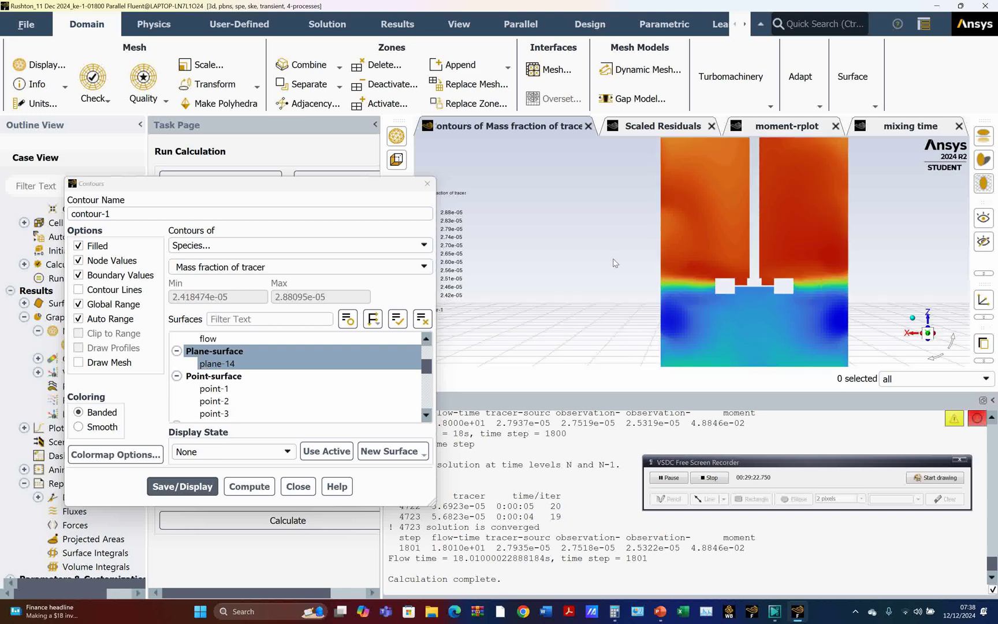
scroll(613, 263, down, 1)
drag(366, 193, 327, 166)
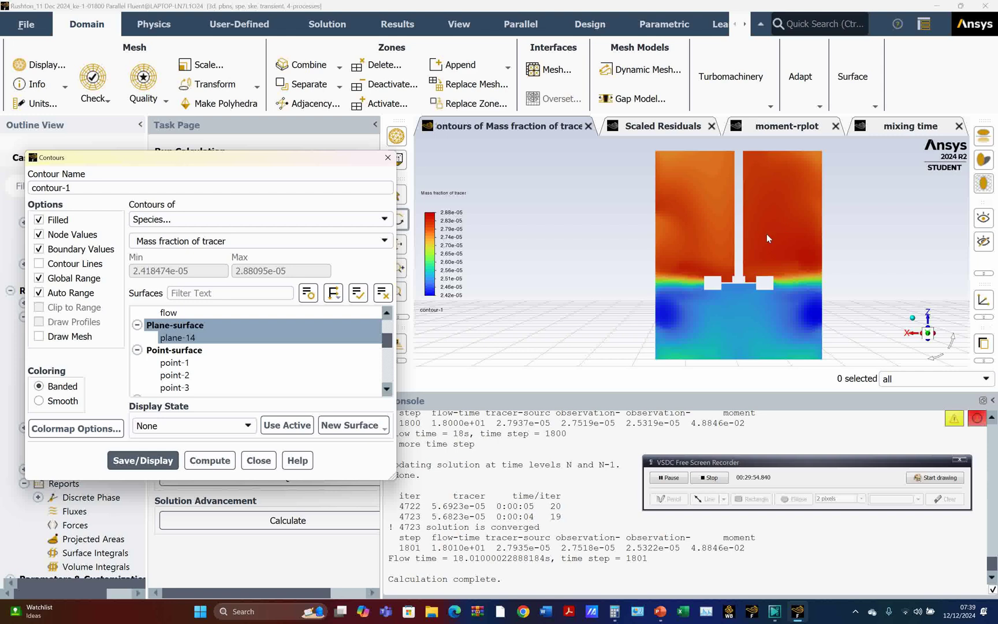
click(671, 484)
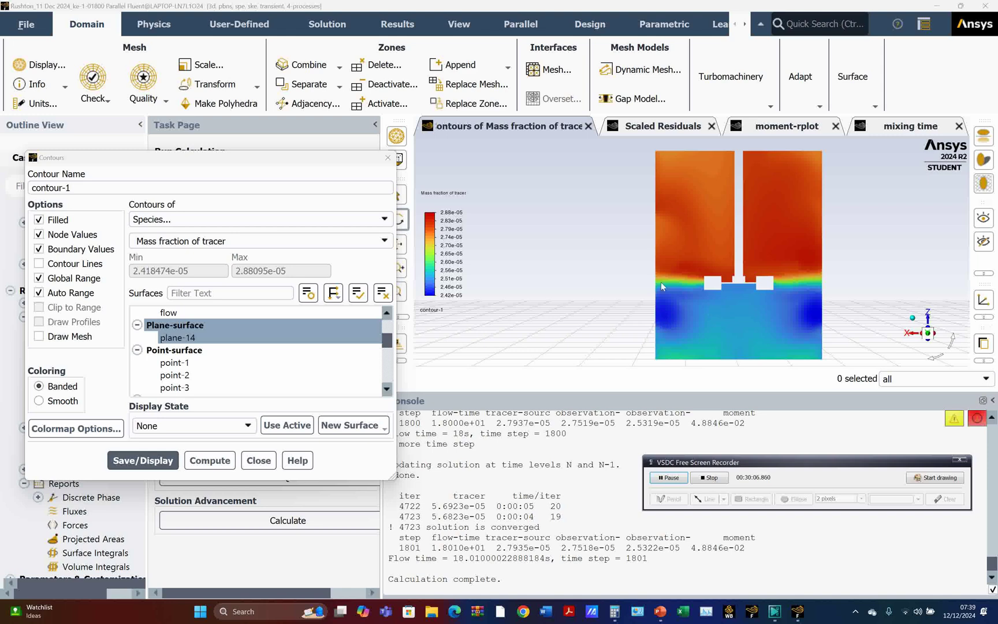
click(255, 460)
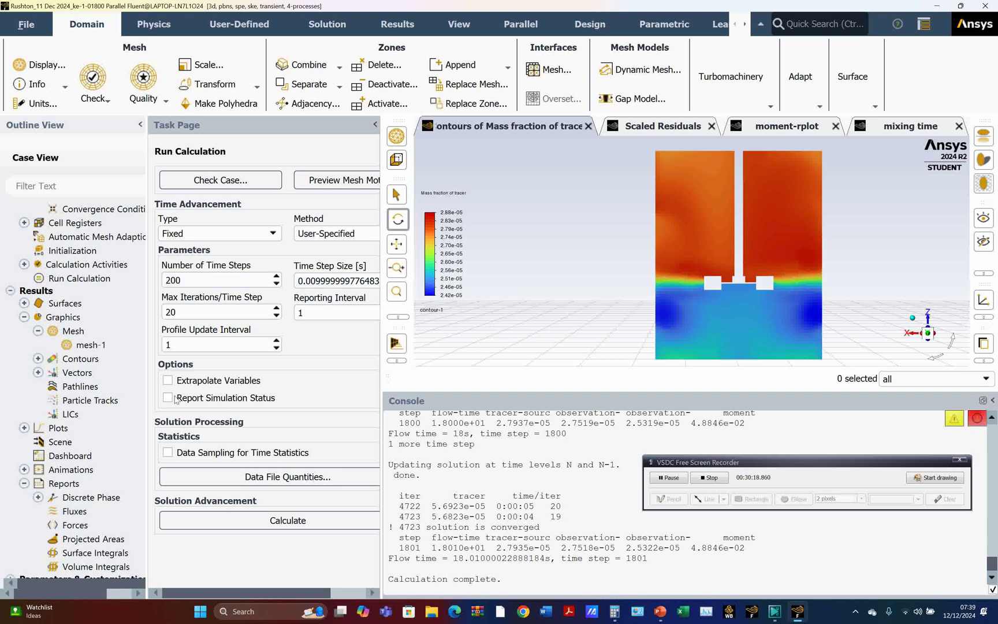
Step: Edit contour-1 by turning off Auto Range and setting the maximum to 3e-5, redisplay it, and close the settings
click(38, 359)
double_click(87, 373)
click(54, 293)
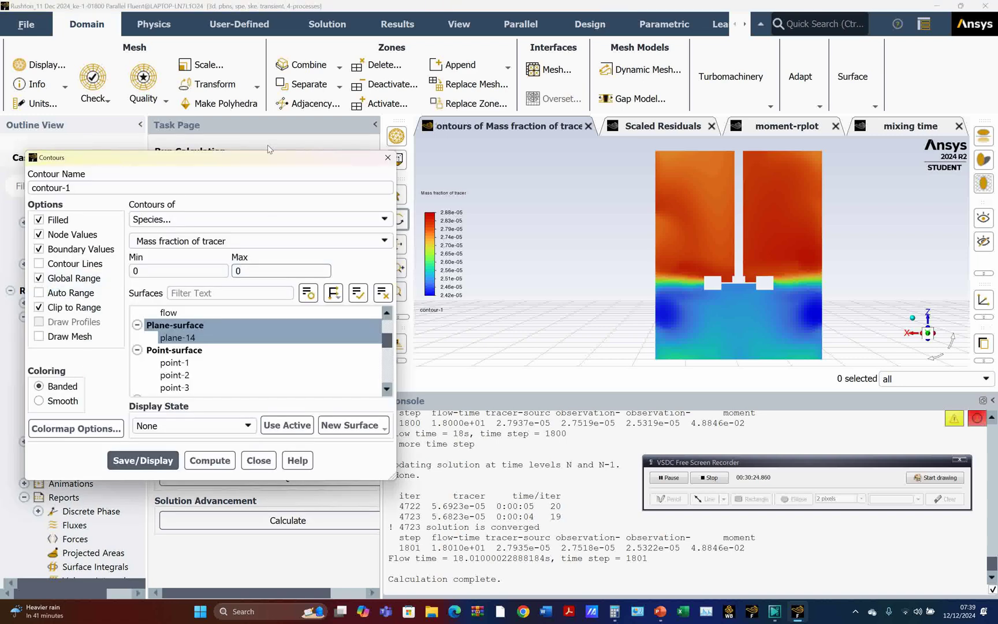
drag(260, 157, 263, 206)
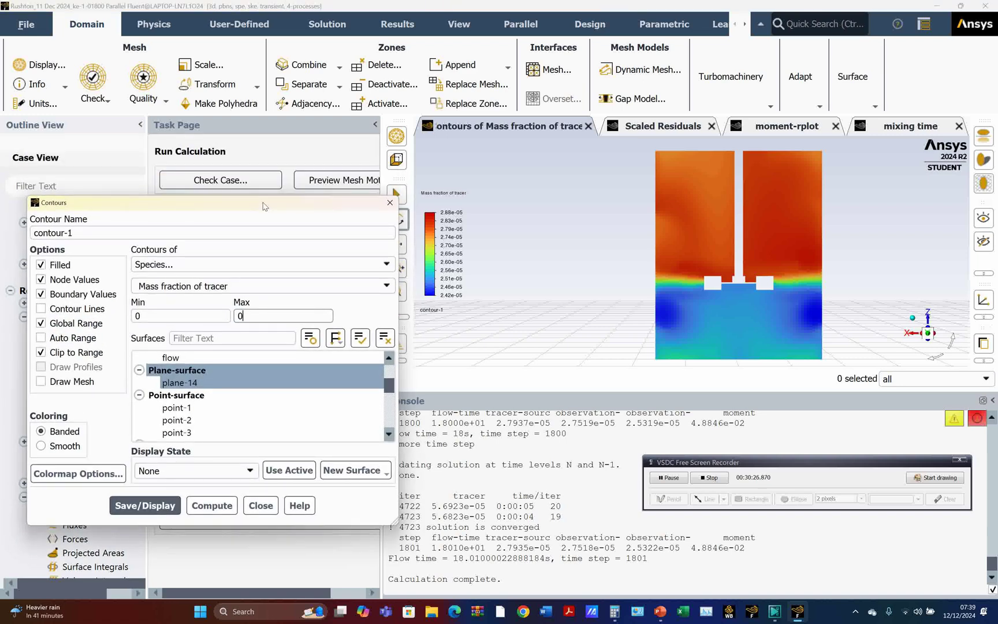
key(BackSpace)
text(3e-5)
click(148, 506)
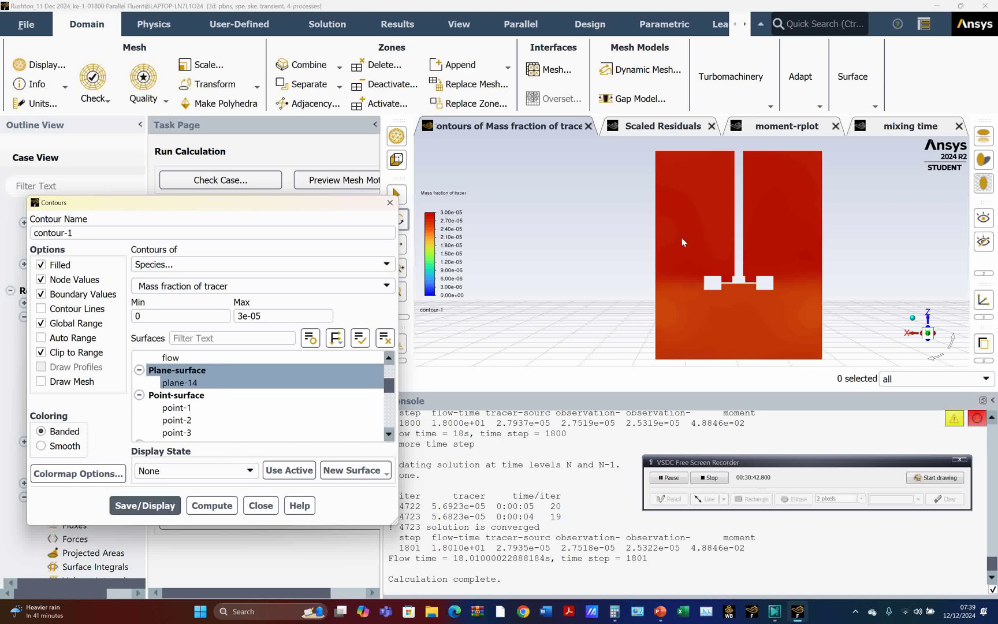
click(260, 505)
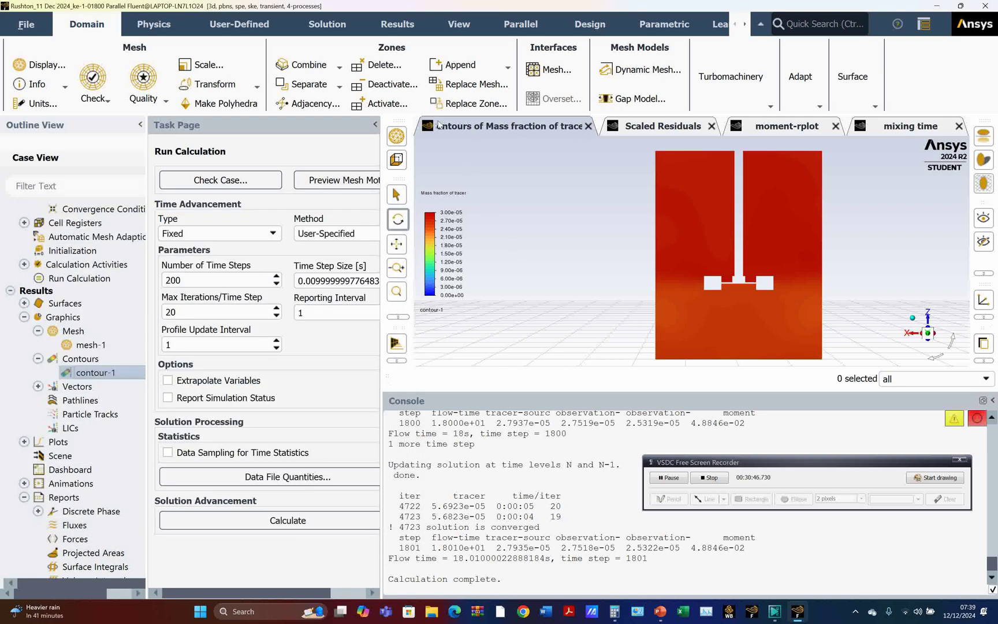
Step: Copy the tracer contour window to the clipboard and switch to the PowerPoint presentation
right_click(431, 126)
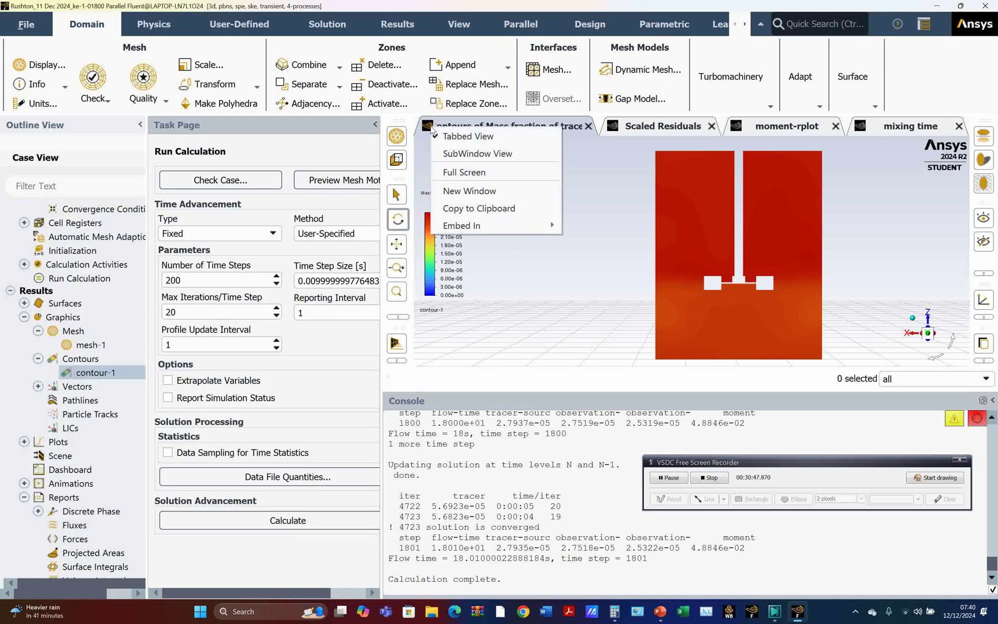
click(475, 209)
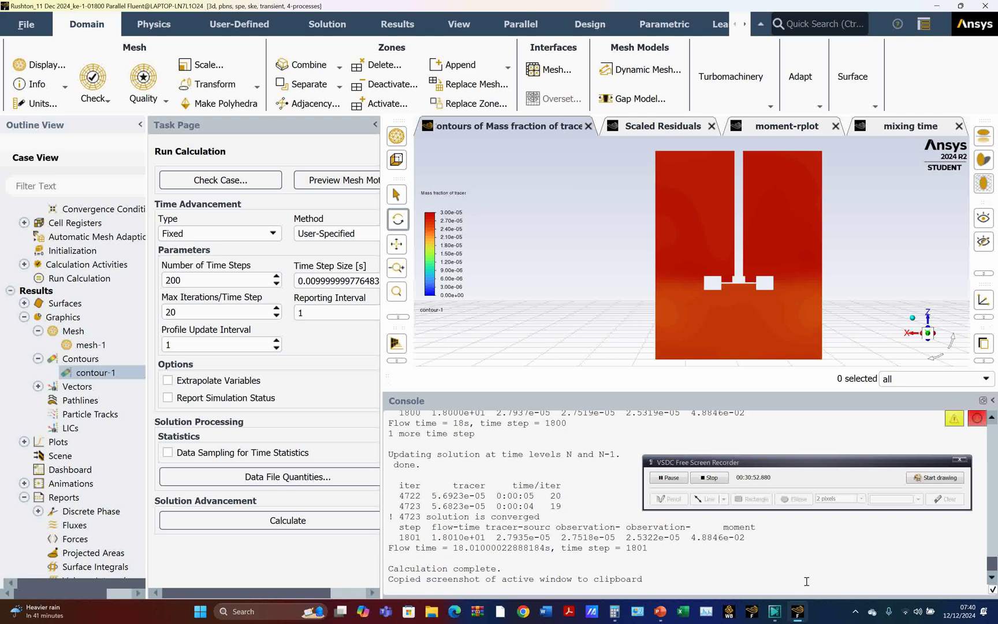
click(662, 607)
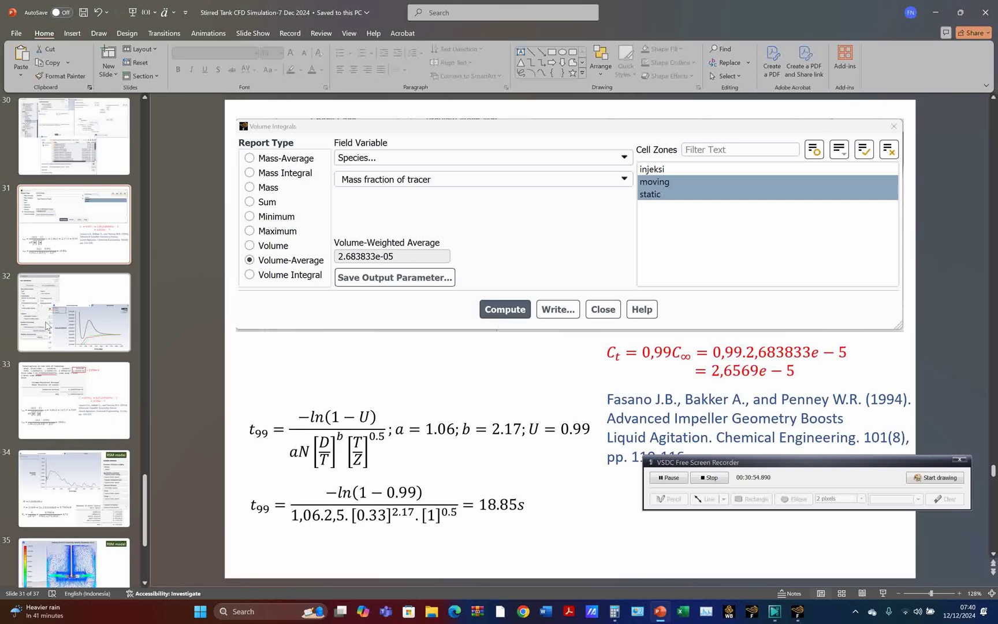
Step: Insert a blank slide after slide 31 and paste the copied tracer contour onto it as a picture
click(94, 272)
click(113, 75)
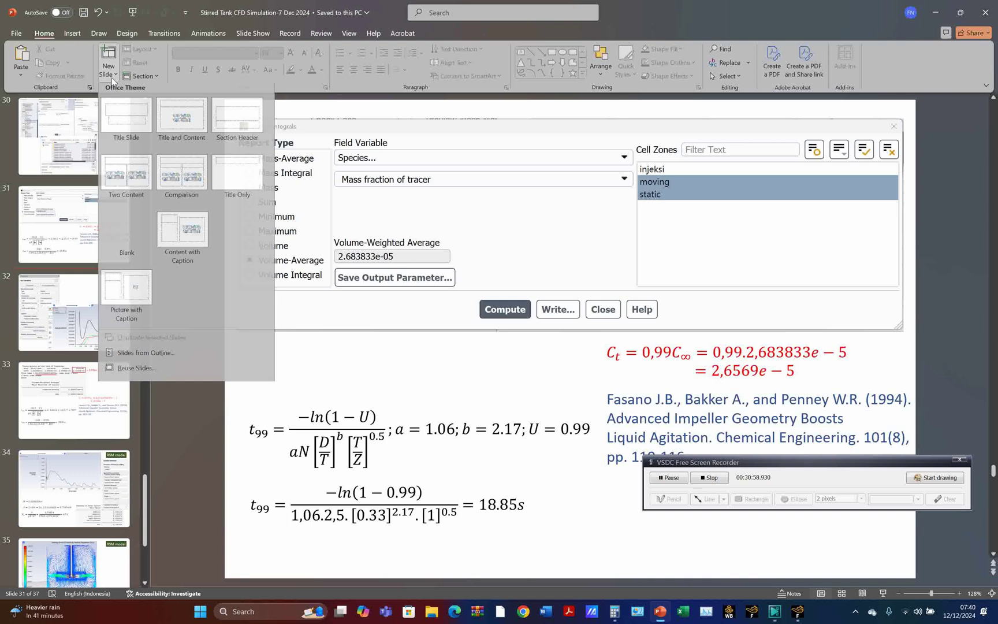
click(126, 232)
right_click(372, 194)
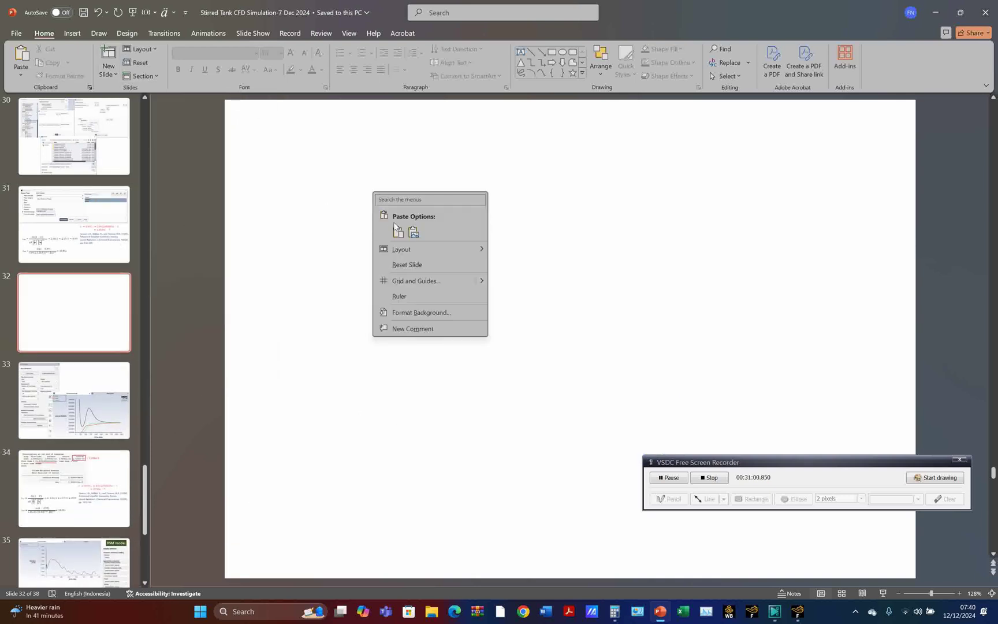
click(413, 231)
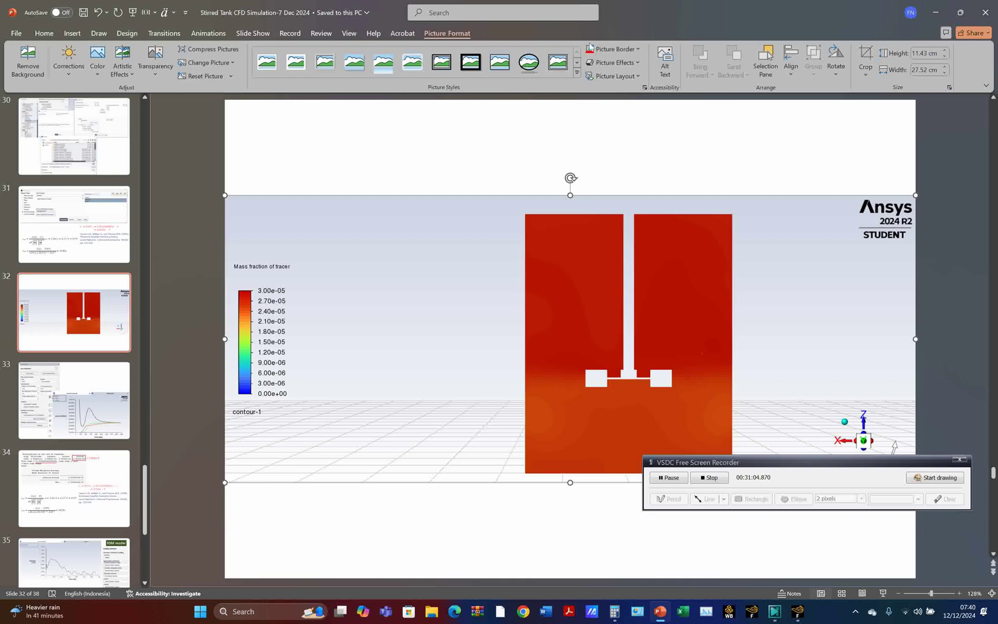
Step: Add a text box reading "at 18s" in bold above the tracer contour picture on slide 32
click(48, 34)
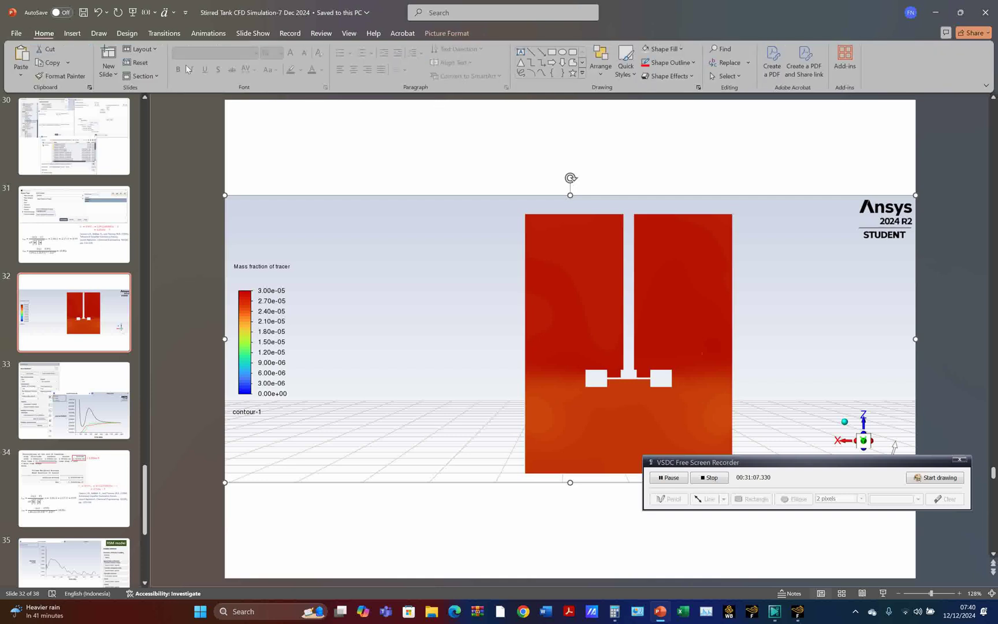
click(521, 53)
click(259, 142)
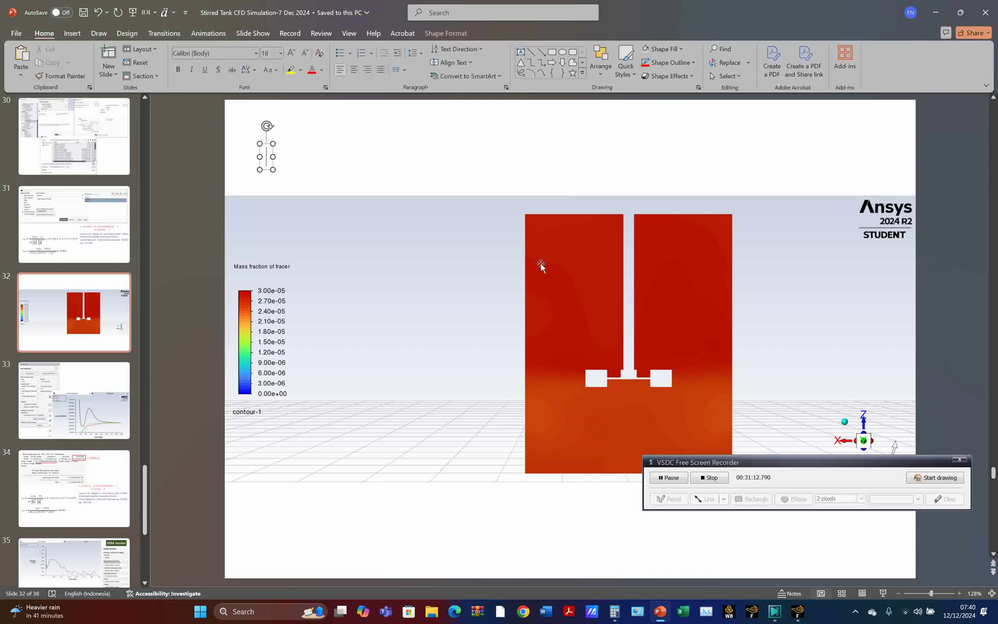
text(At 18)
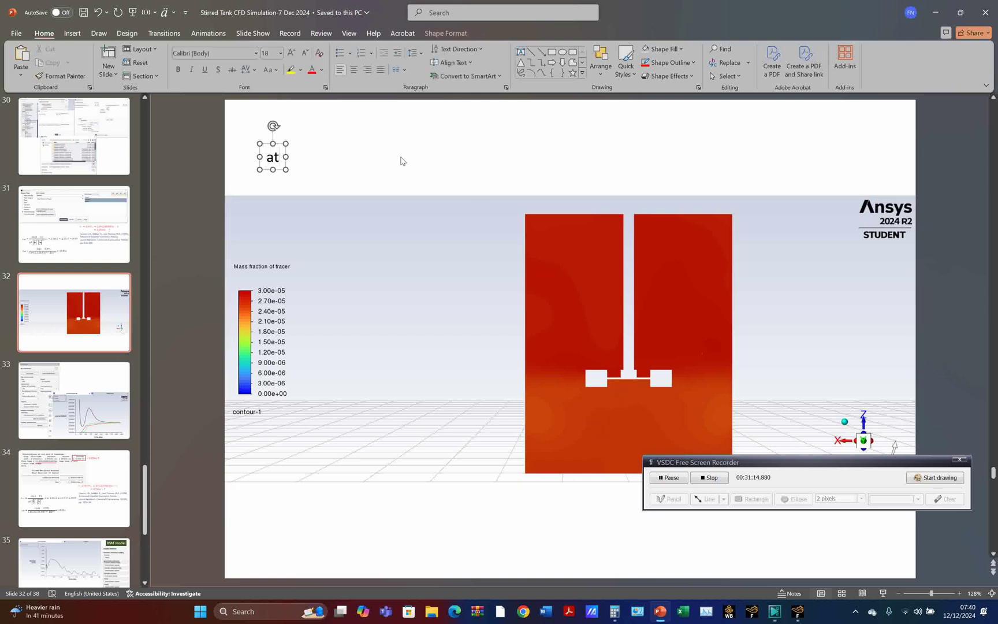
text(s)
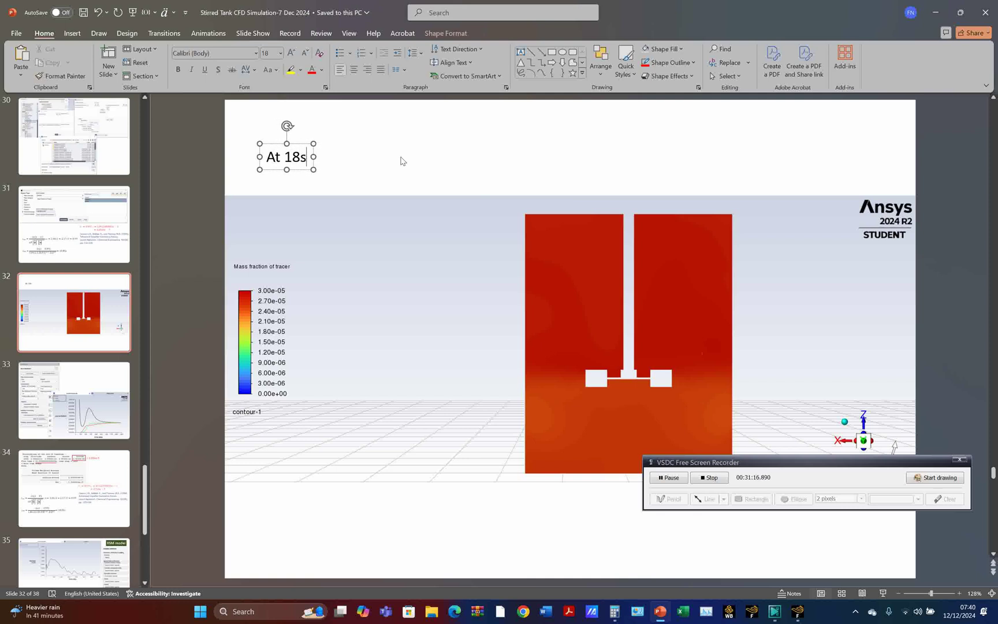
drag(274, 156, 267, 156)
text(a)
click(298, 171)
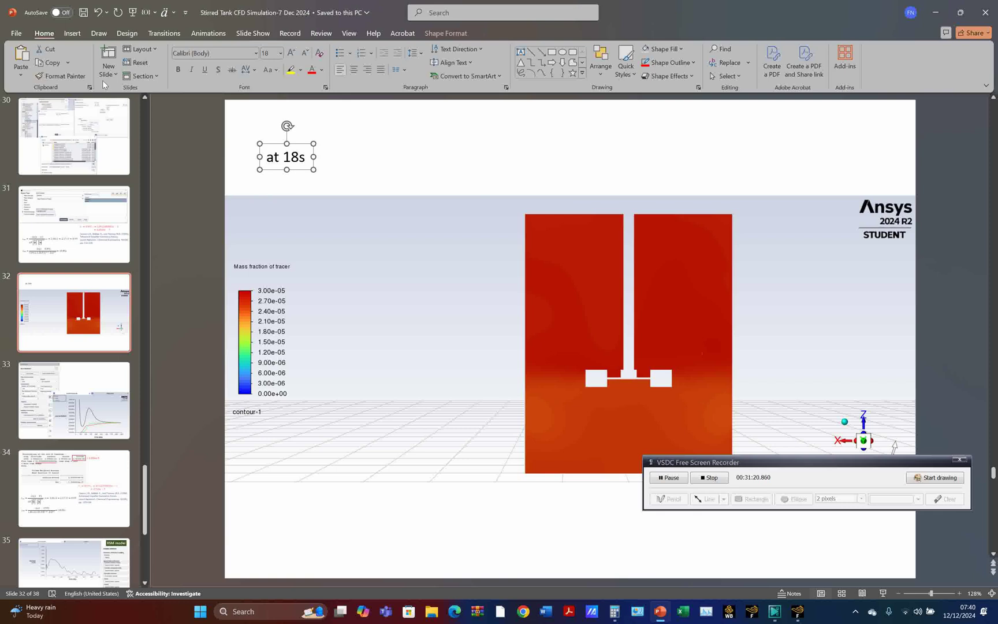
click(175, 73)
Step: Insert a blank slide after slide 32
click(102, 345)
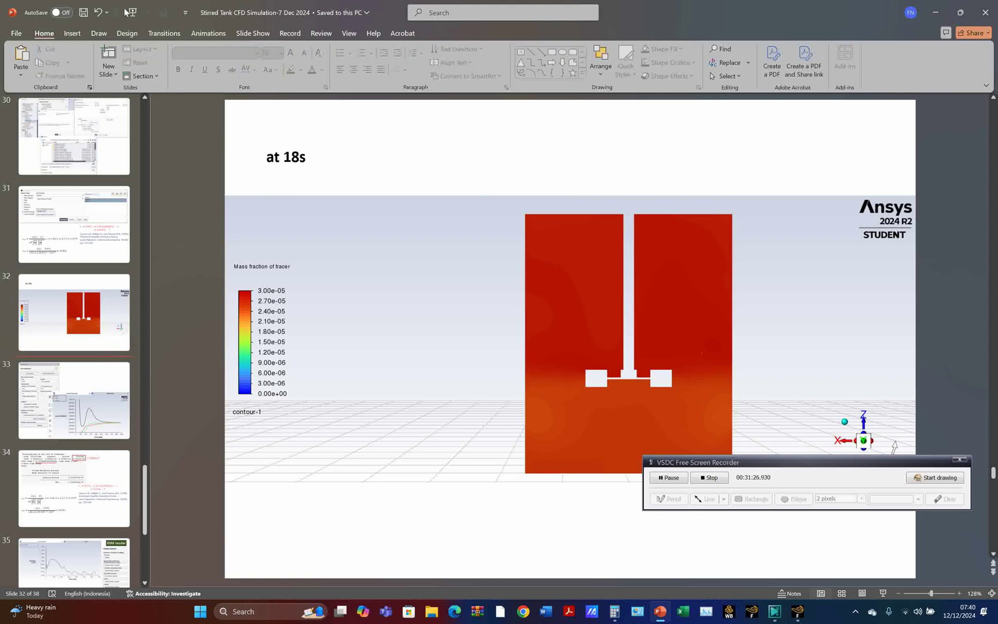
click(109, 74)
click(127, 234)
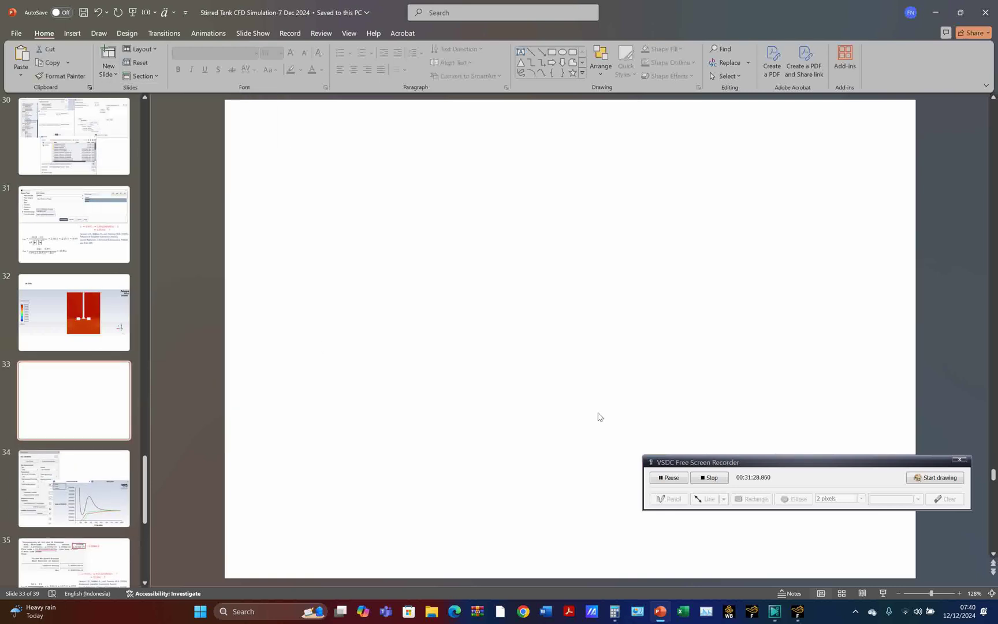
Step: Switch to Ansys Fluent, run the calculation for 200 more time steps, and display the mixing time plot
click(797, 611)
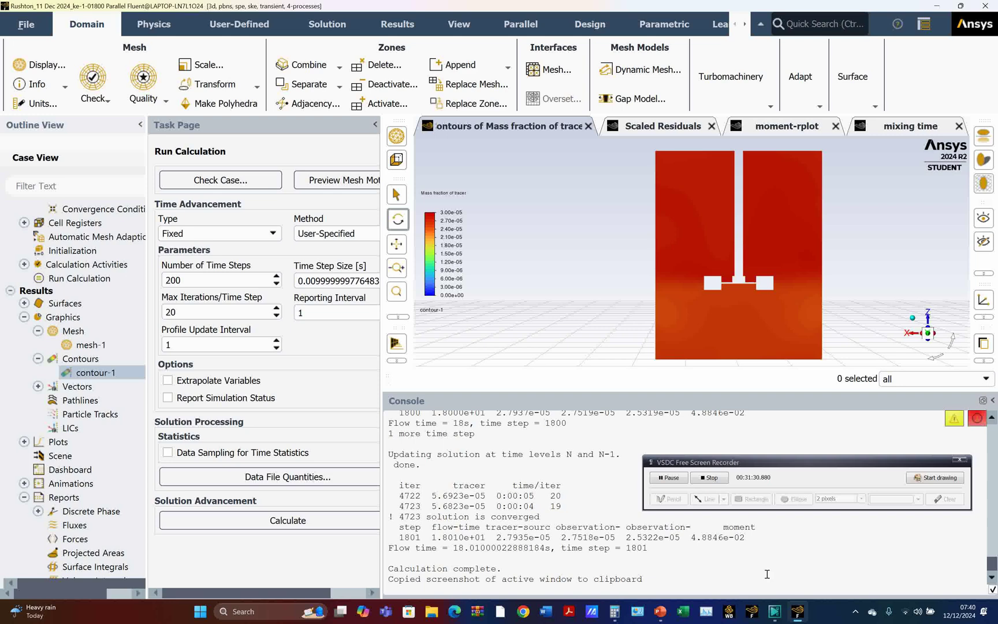
drag(674, 466, 669, 514)
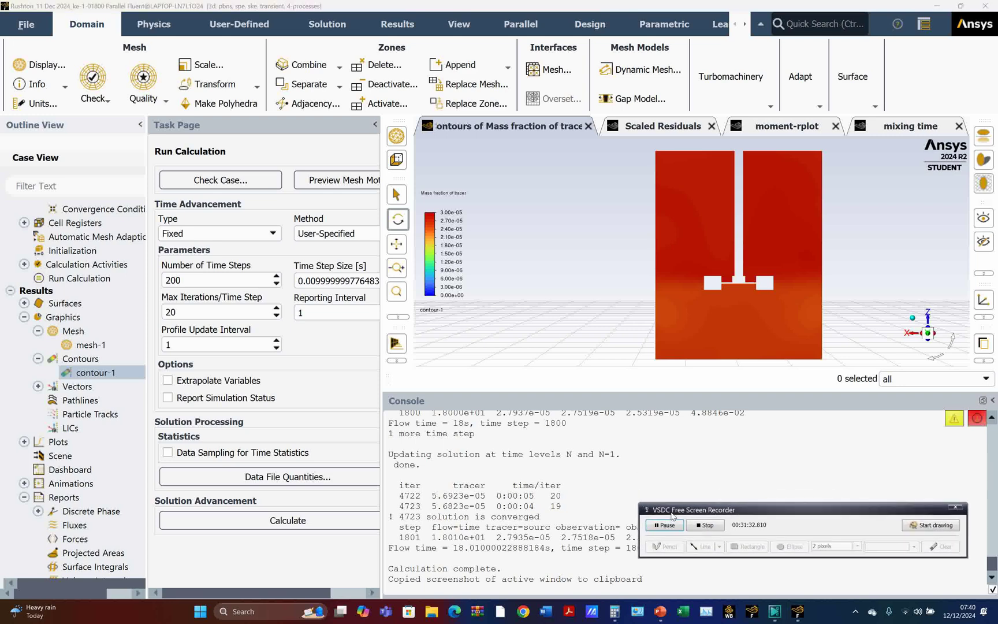
click(312, 521)
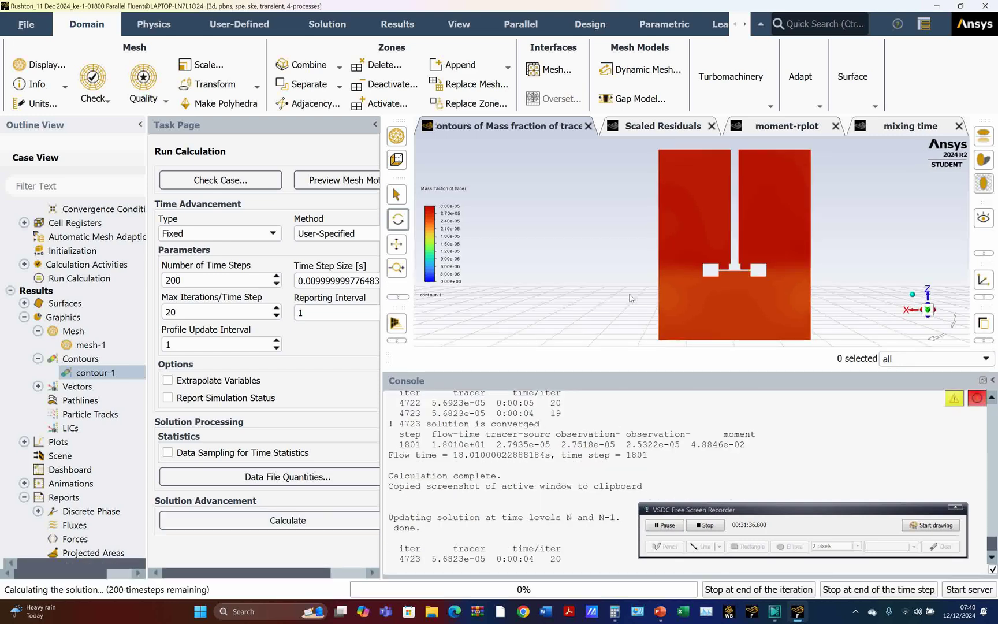
click(893, 129)
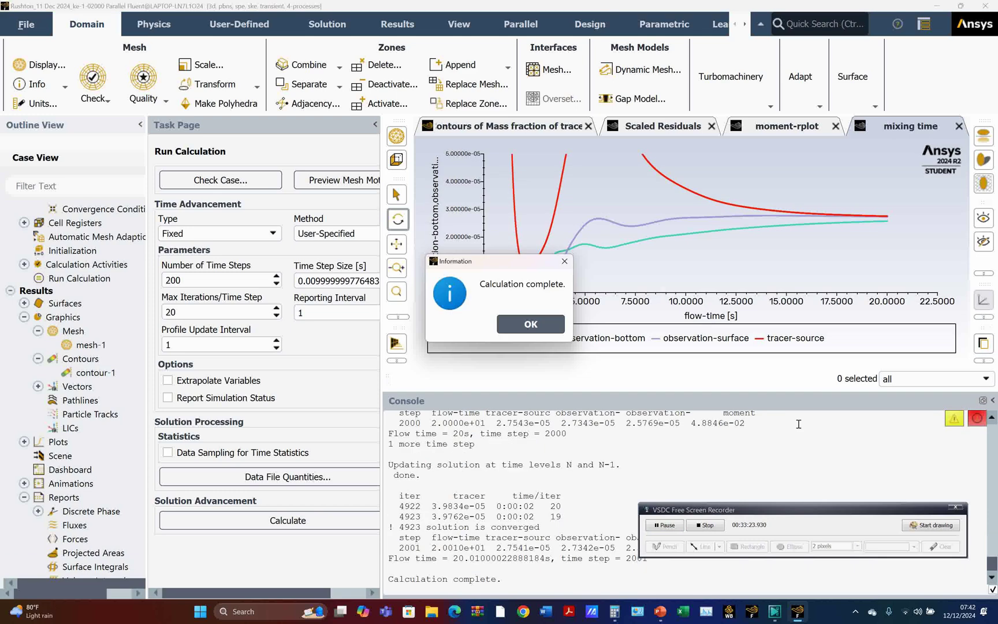
click(546, 328)
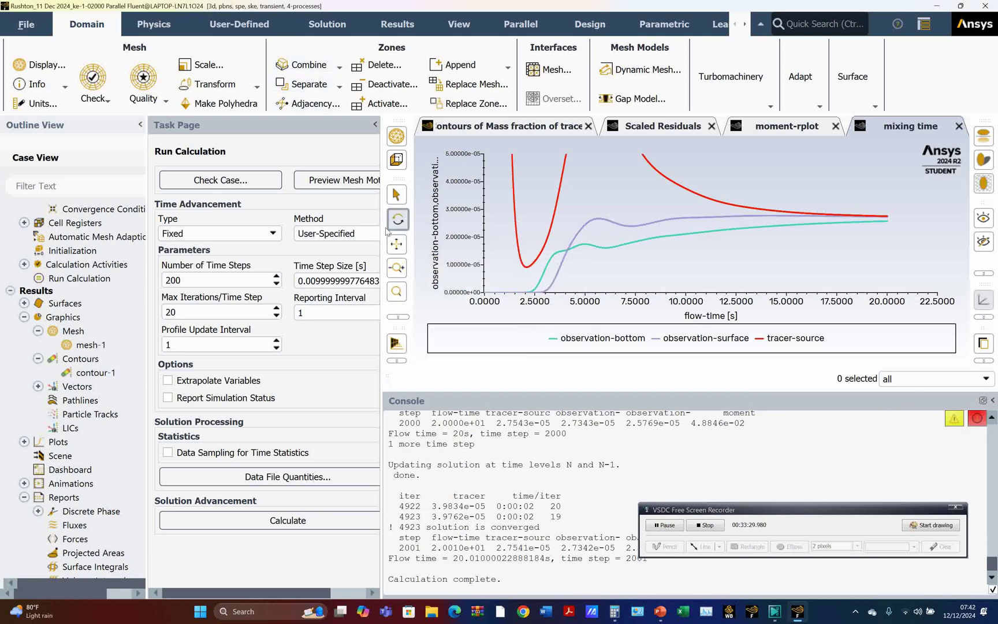
Step: Compare the 99% target concentration on slide 31 with Fluent's monitor values and calculate another 200 time steps
click(660, 612)
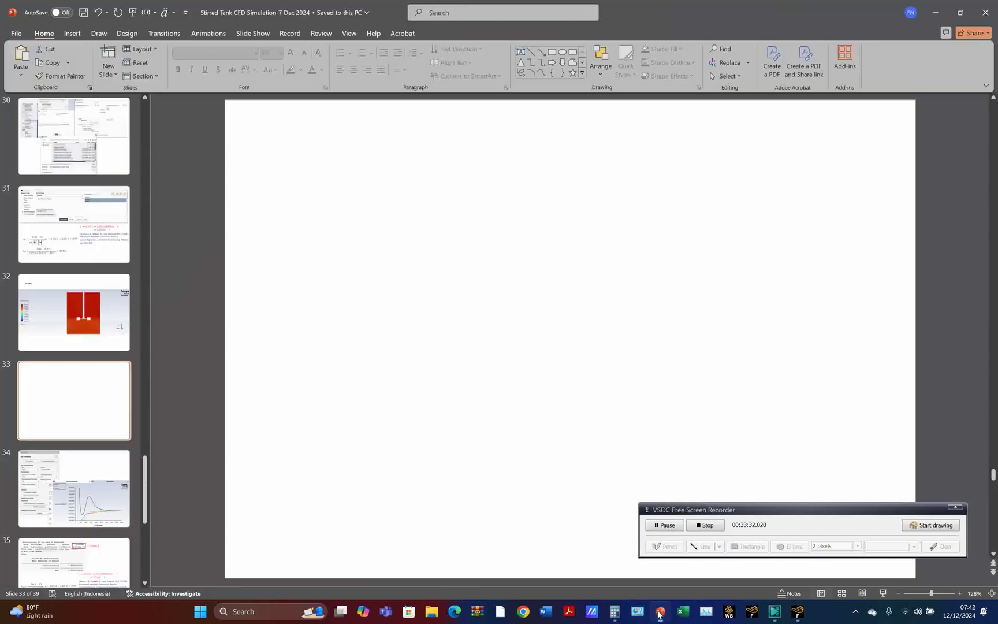
click(120, 209)
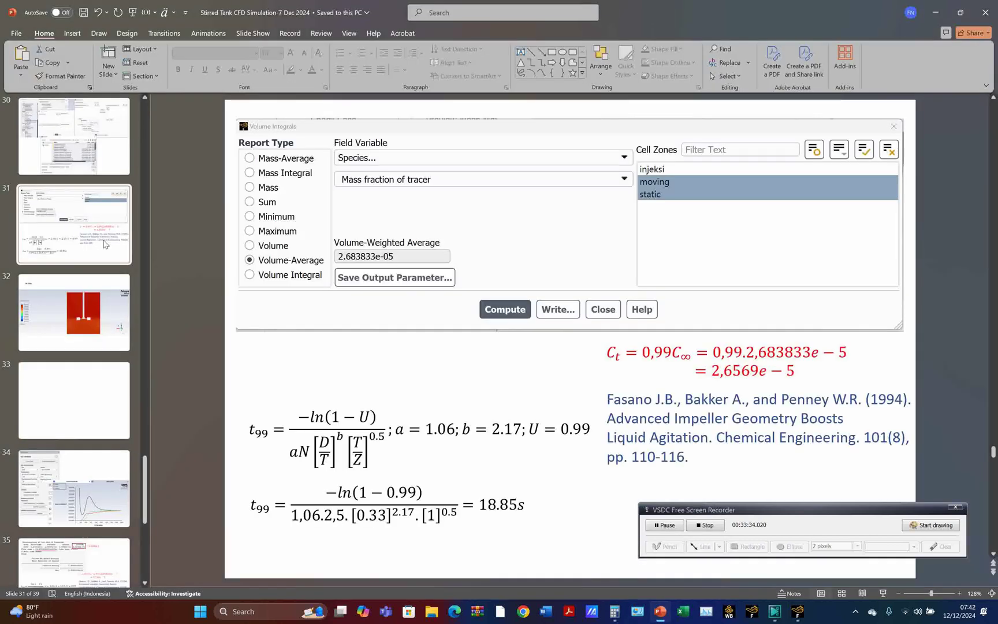
click(799, 612)
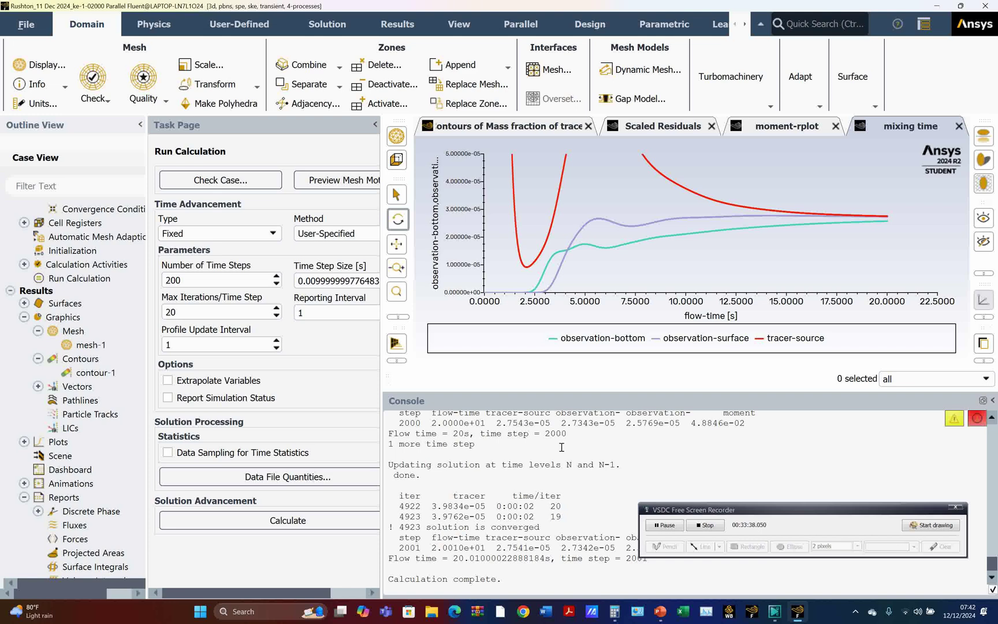
click(660, 612)
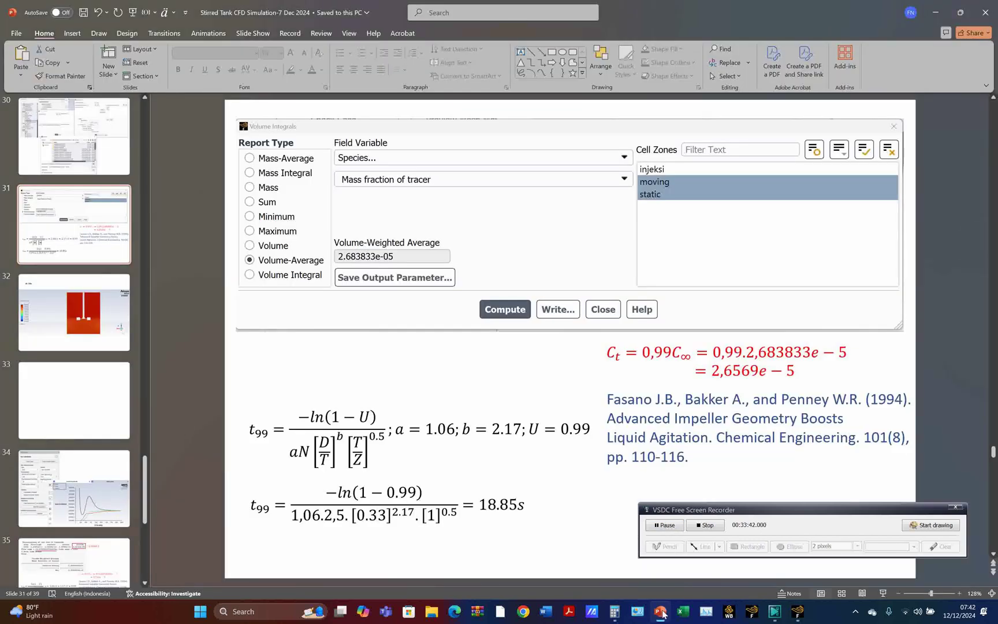
click(799, 613)
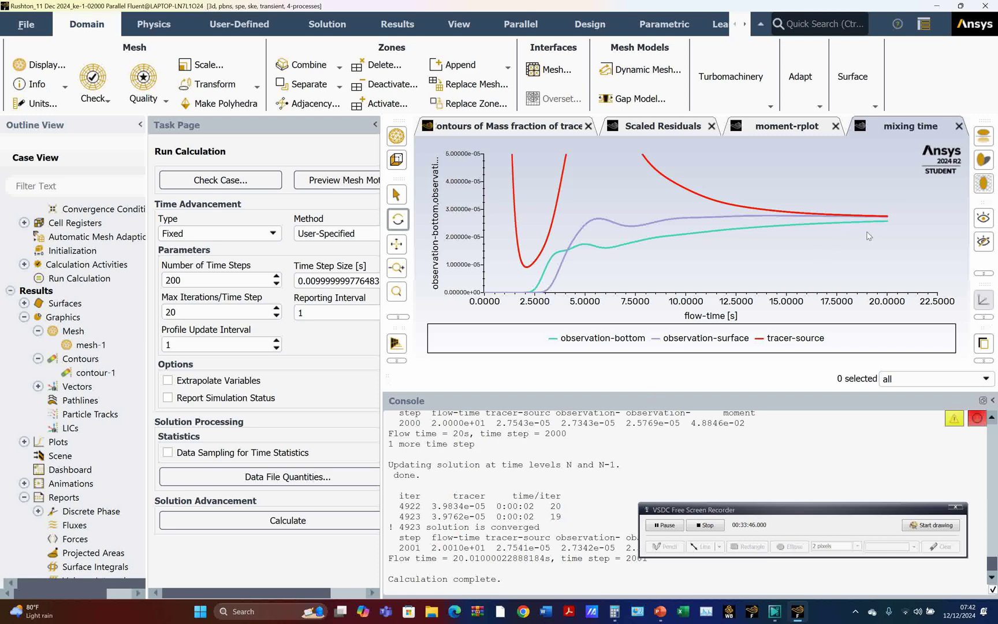
drag(183, 279, 163, 279)
text(200)
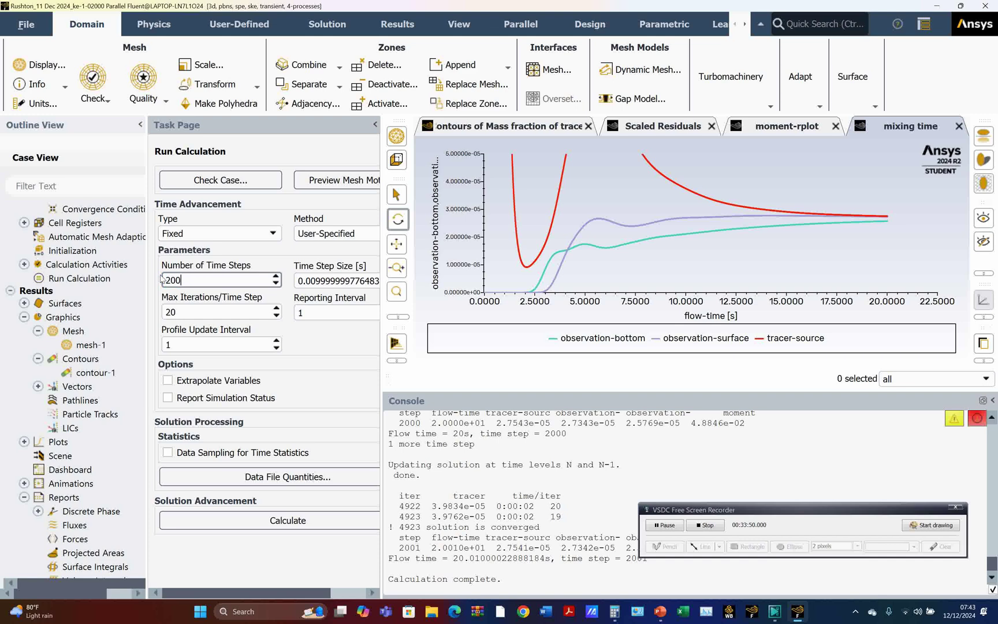
click(322, 520)
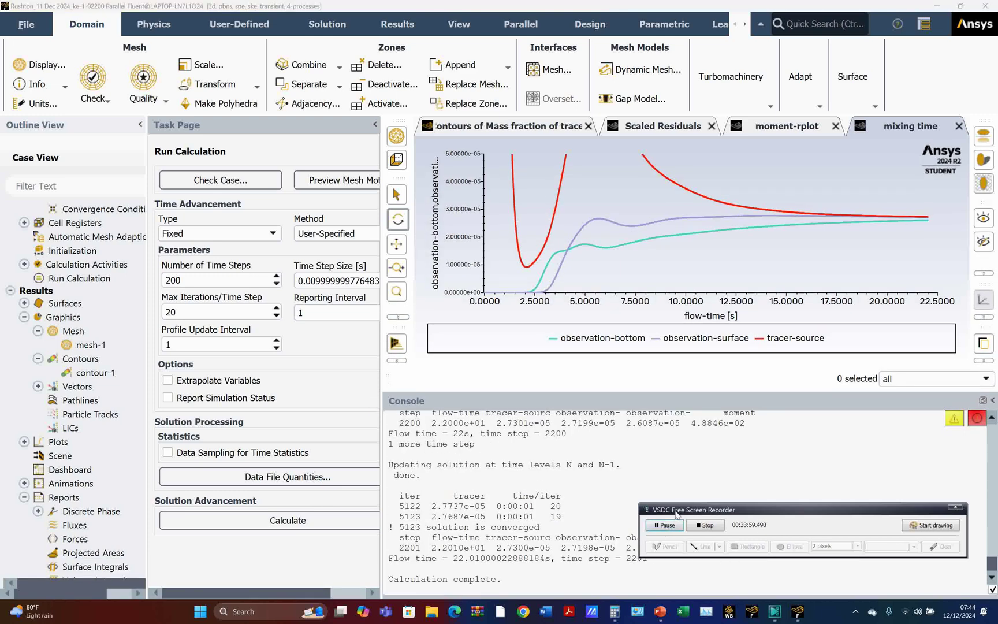
Step: Recheck the target concentration on slide 31, return to Fluent, and run the calculation with the number of time steps set to 100
drag(676, 510, 685, 466)
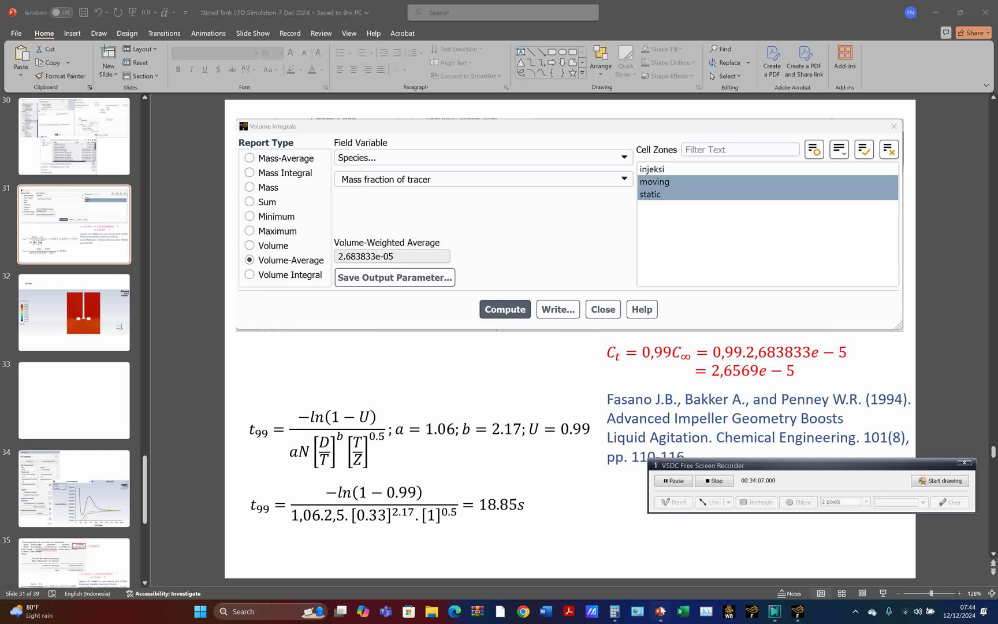
click(660, 611)
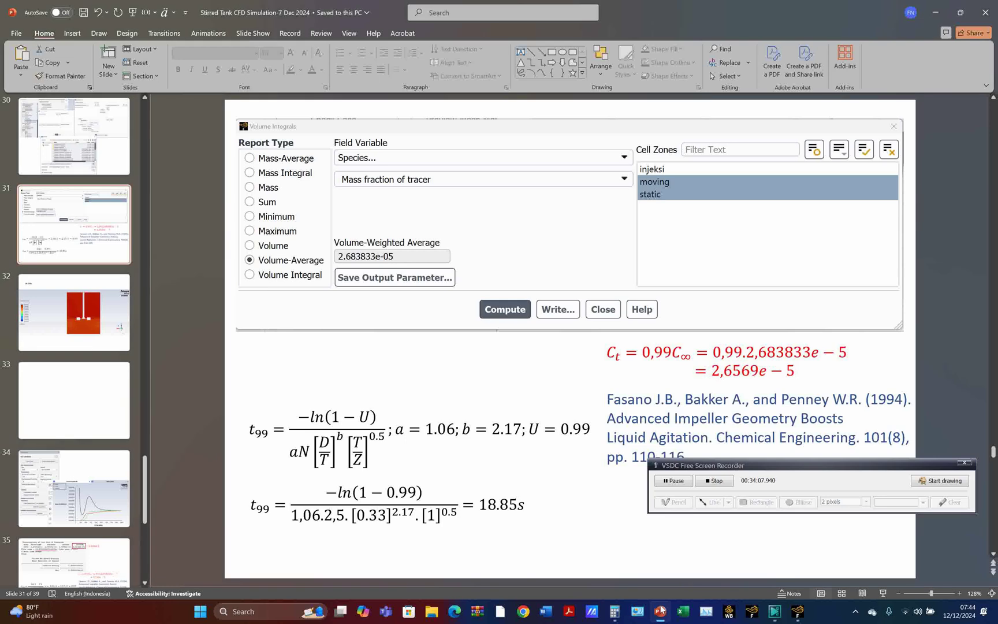
click(935, 12)
click(170, 279)
drag(185, 281, 155, 277)
text(100)
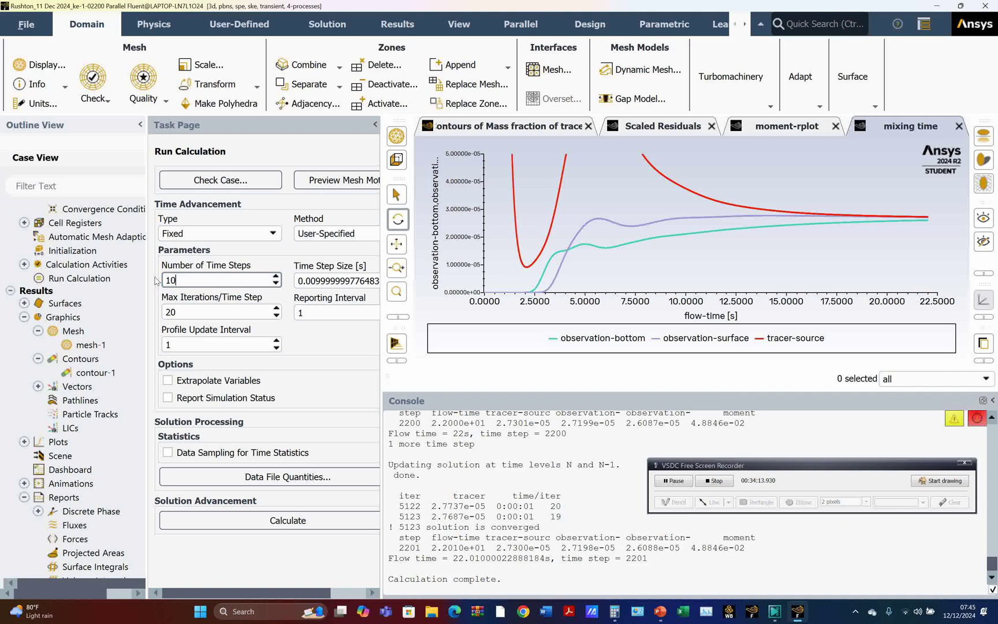
click(349, 521)
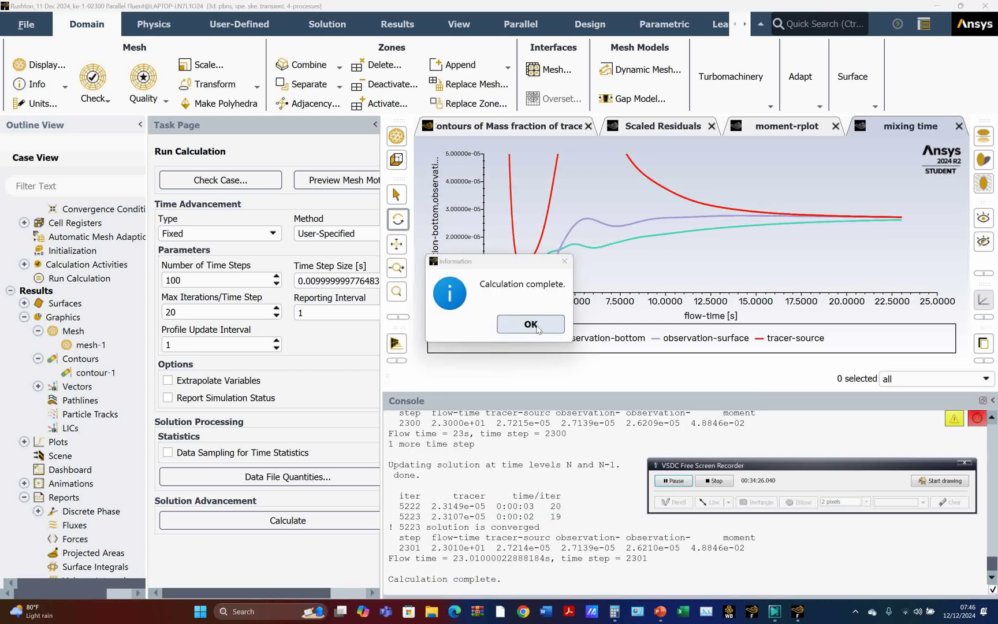
click(536, 326)
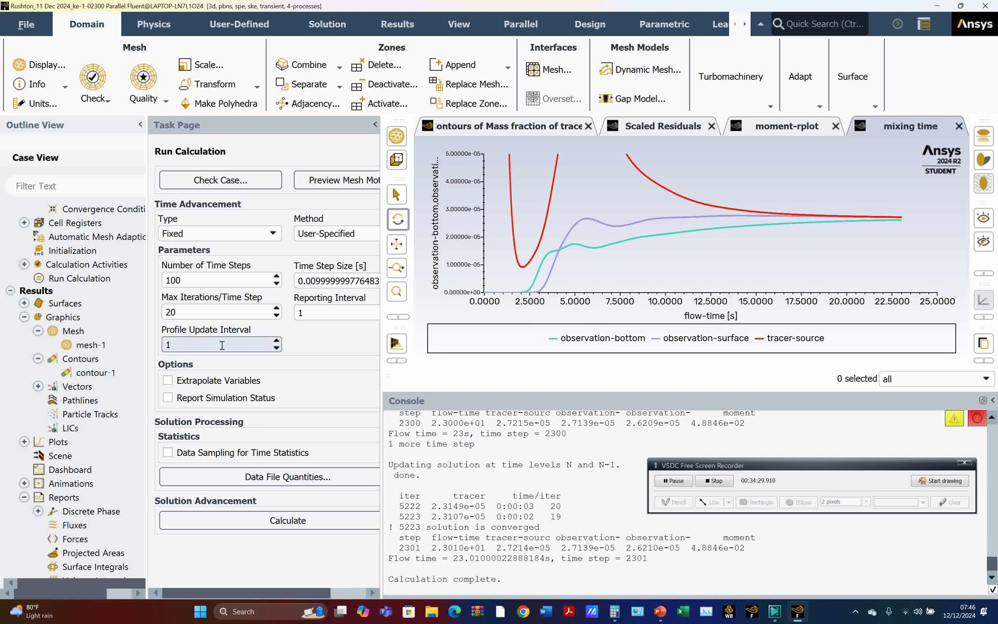
Step: Continue the transient calculation in 100-step runs and copy the mixing time plot window to the clipboard
click(276, 521)
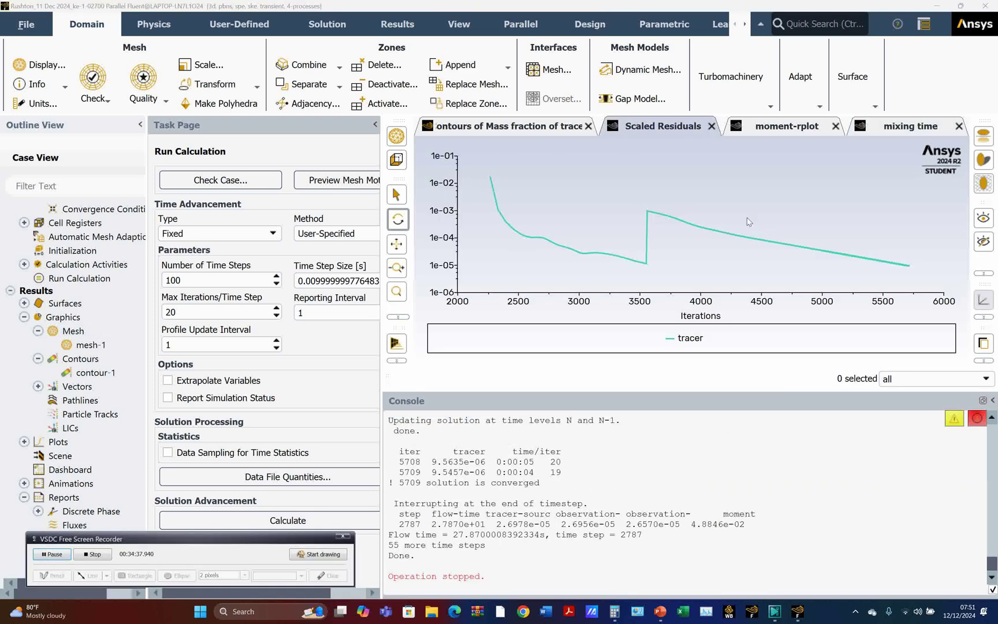
click(899, 126)
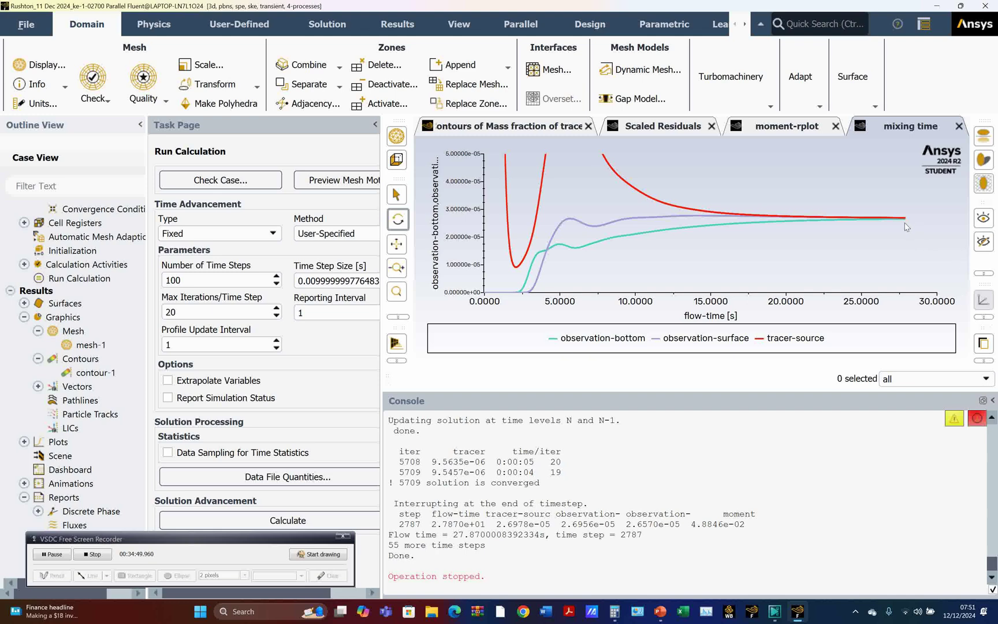
drag(277, 544, 286, 498)
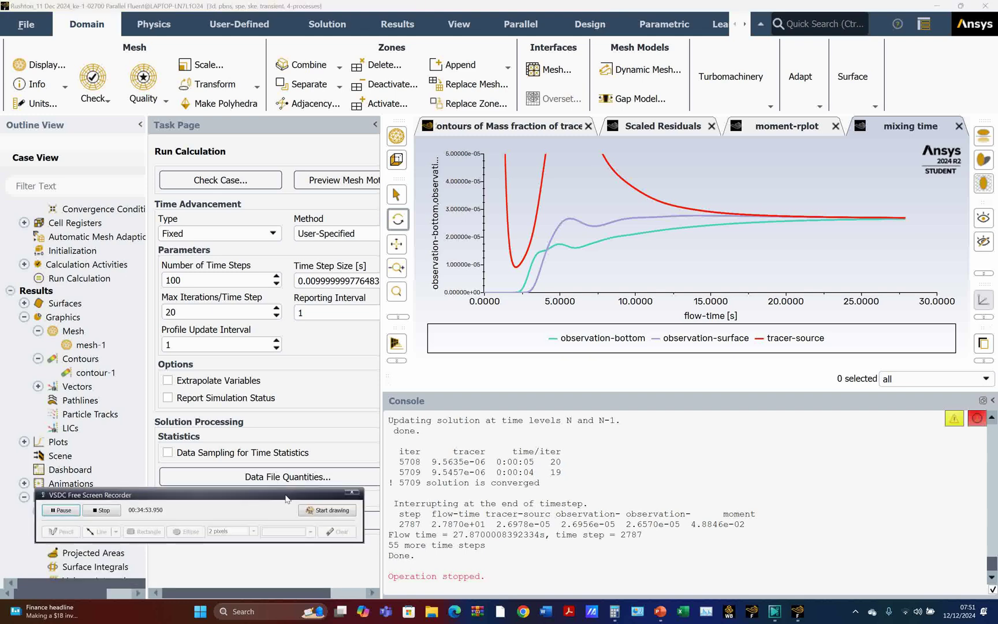
right_click(856, 129)
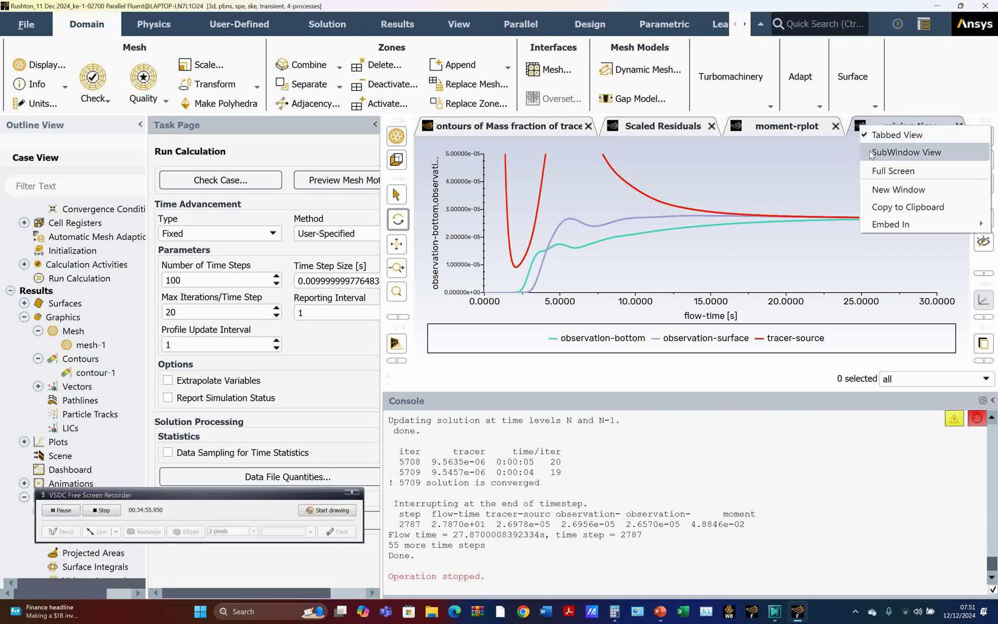
click(895, 207)
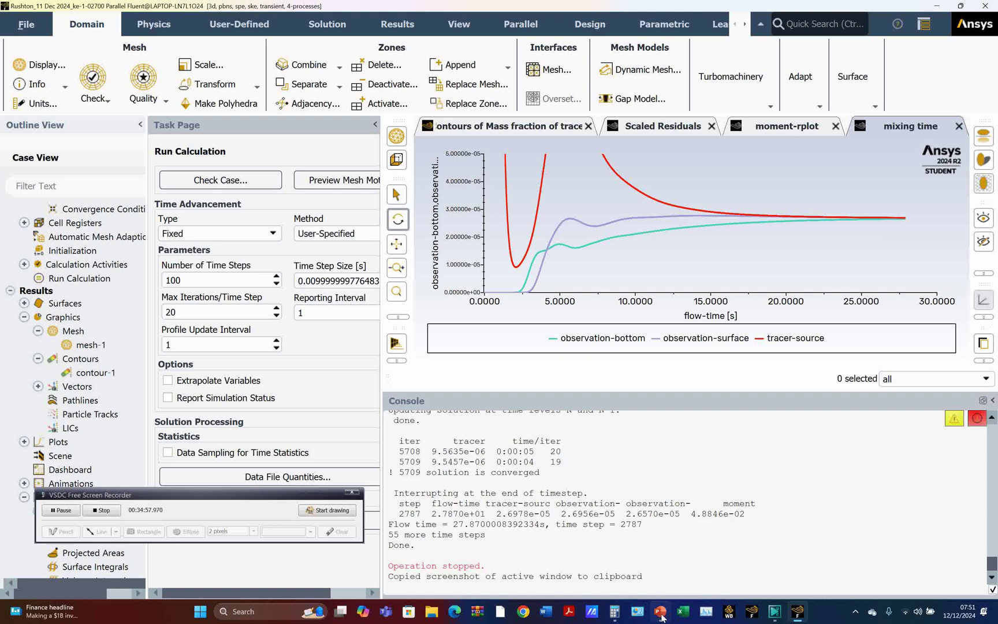
Step: Switch to PowerPoint, insert a blank slide after slide 33, and paste the copied mixing time plot onto it as a picture
click(660, 611)
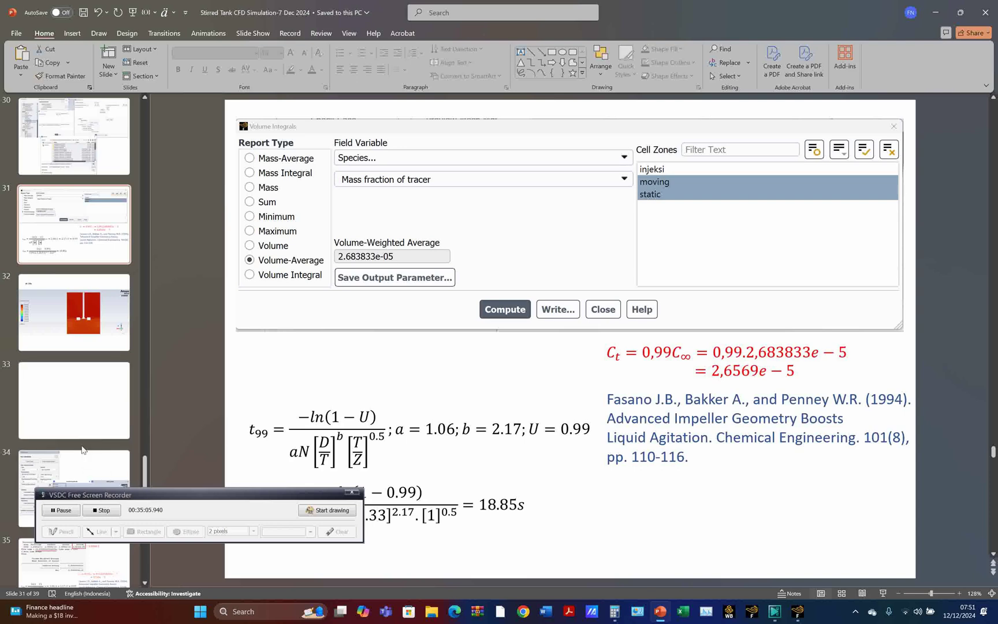
click(91, 430)
click(114, 75)
click(132, 243)
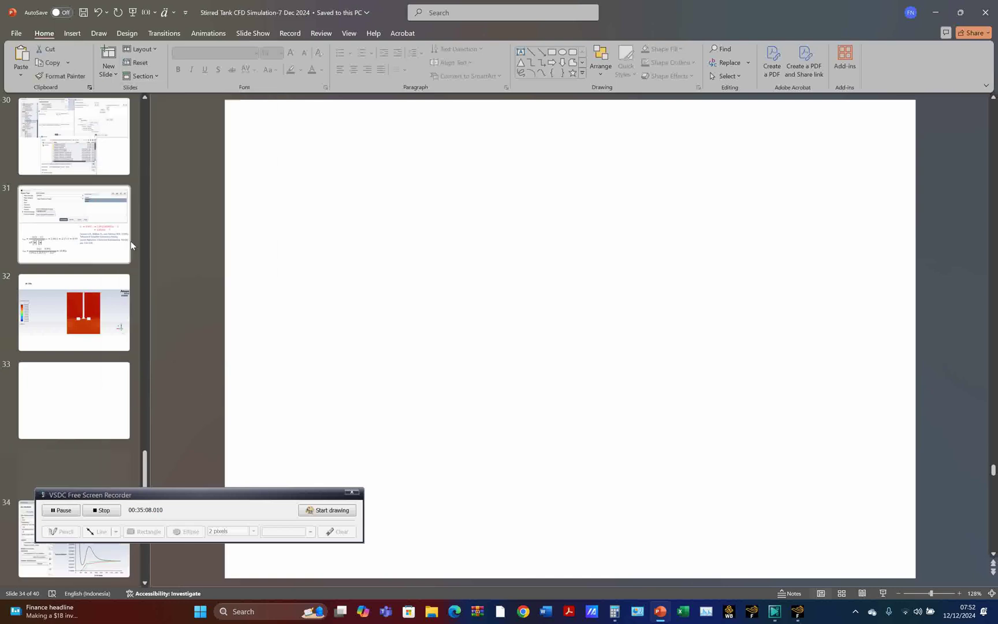
right_click(495, 235)
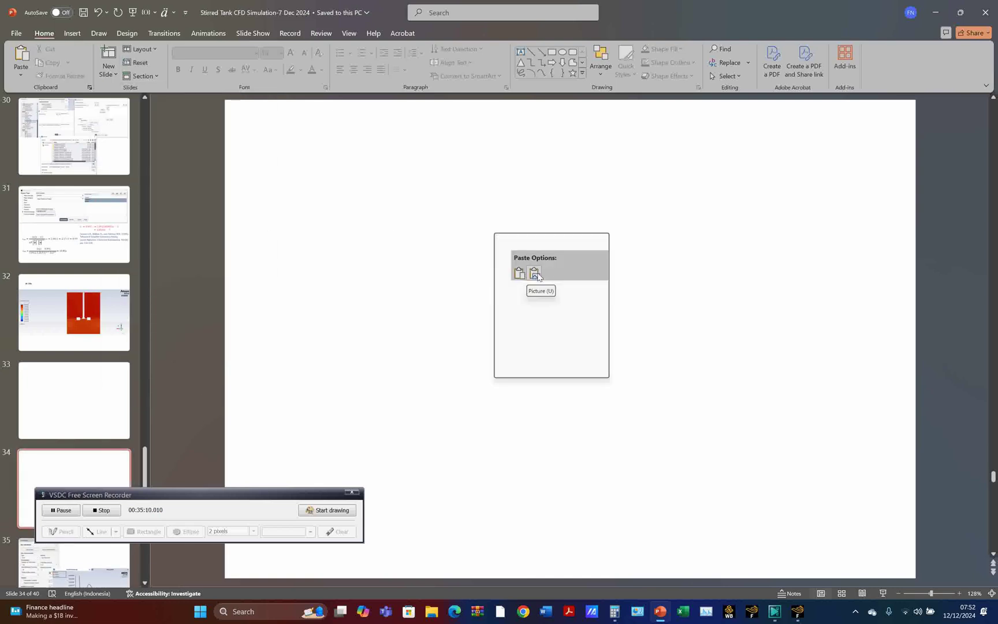
click(534, 273)
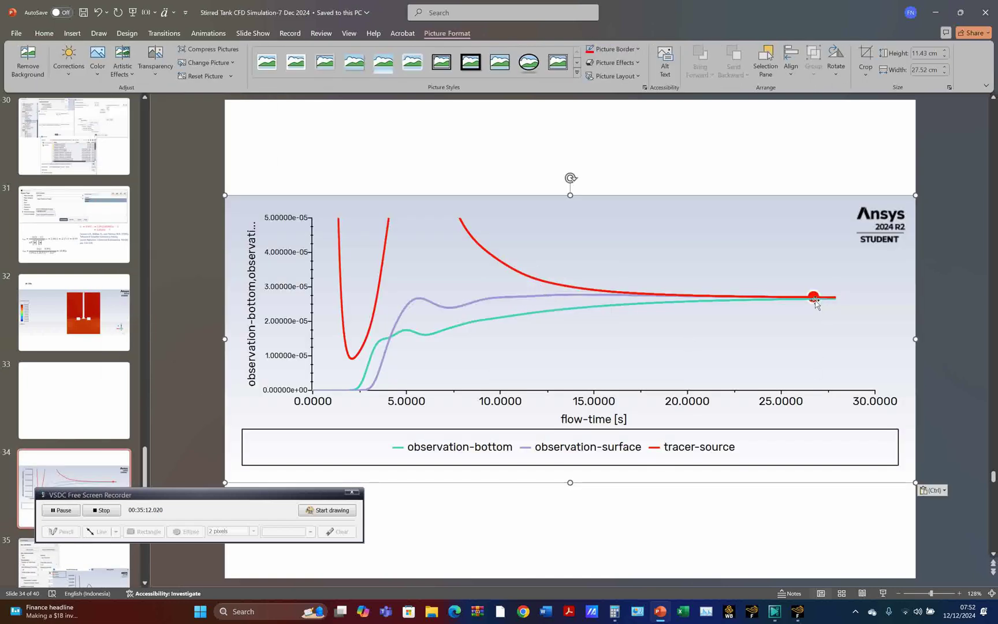